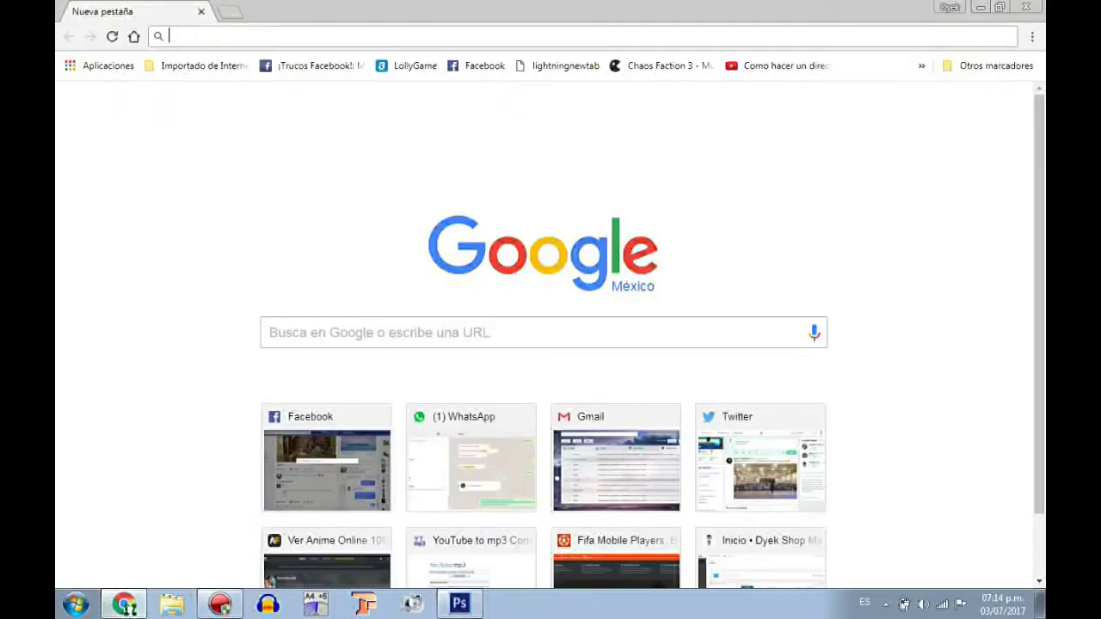
# Search Google Images for 'logo pokemon verde hoja png'.
pyautogui.press('Return')
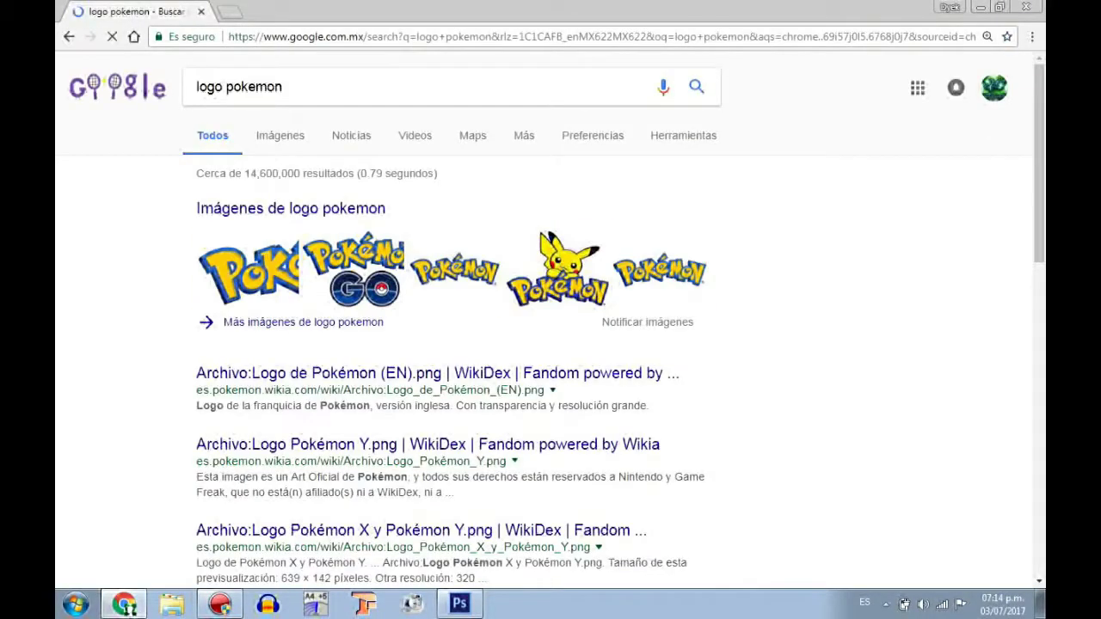
pyautogui.write(' bv')
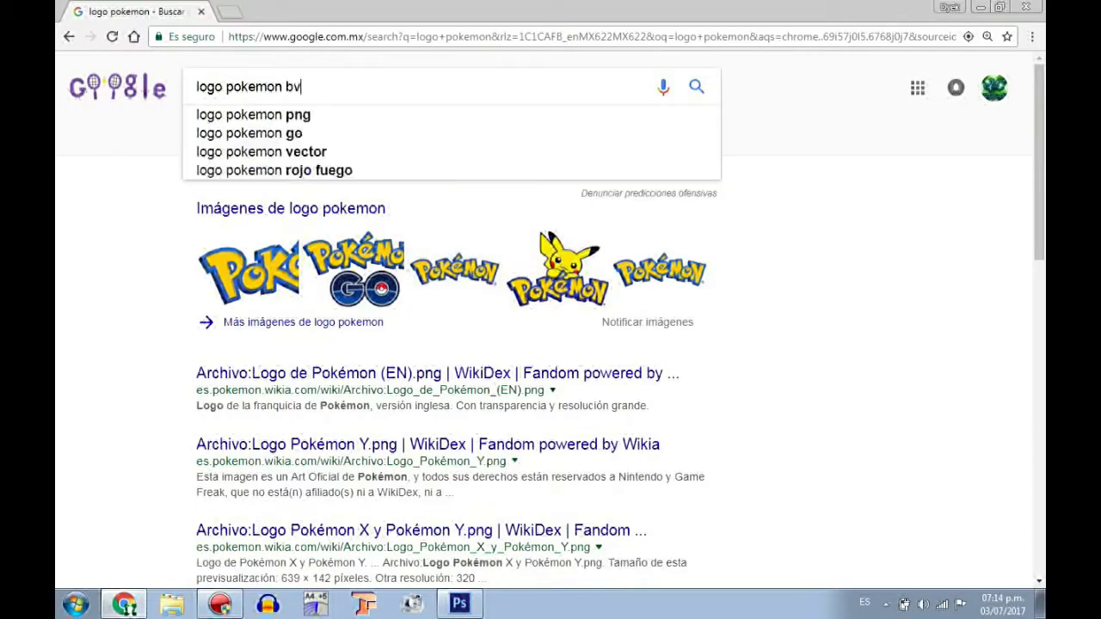
pyautogui.write('erde hoja')
pyautogui.press('Return')
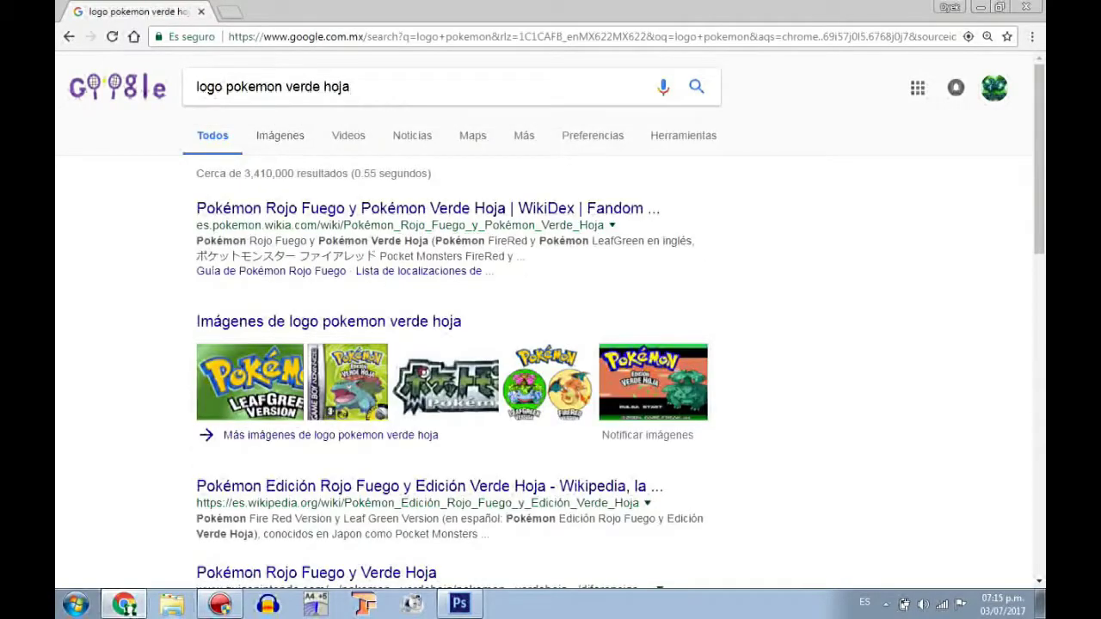
pyautogui.click(279, 136)
pyautogui.write('png')
pyautogui.press('Return')
# Browse the image results, then rerun the search without 'png'.
pyautogui.scroll(-2, 550, 318)
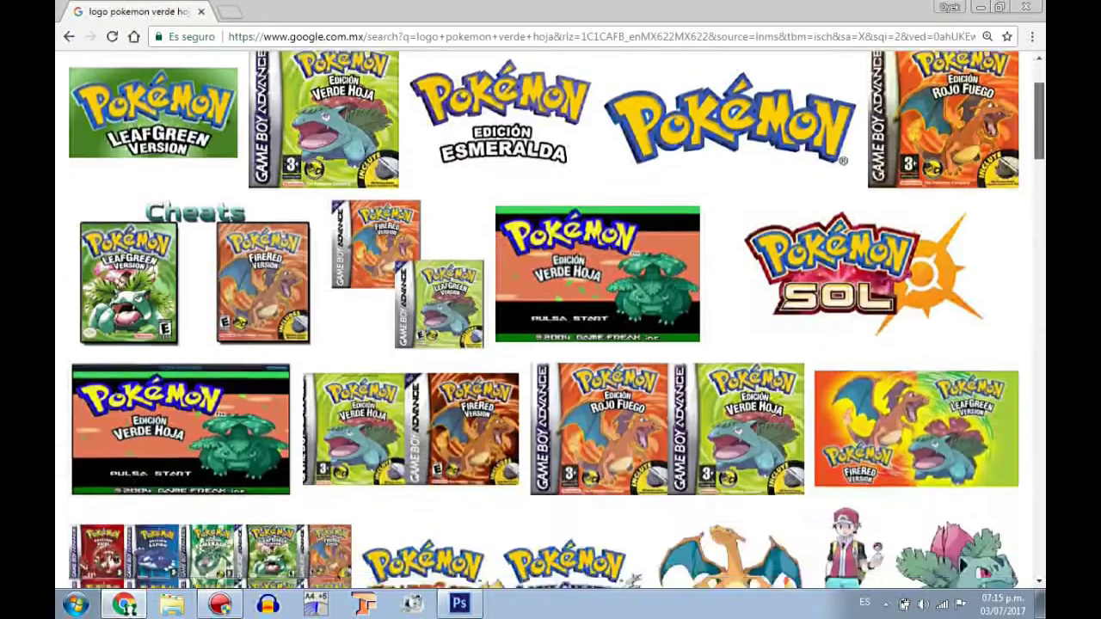
pyautogui.scroll(-5, 551, 319)
pyautogui.scroll(-5, 550, 319)
pyautogui.scroll(-5, 551, 319)
pyautogui.scroll(-5, 551, 319)
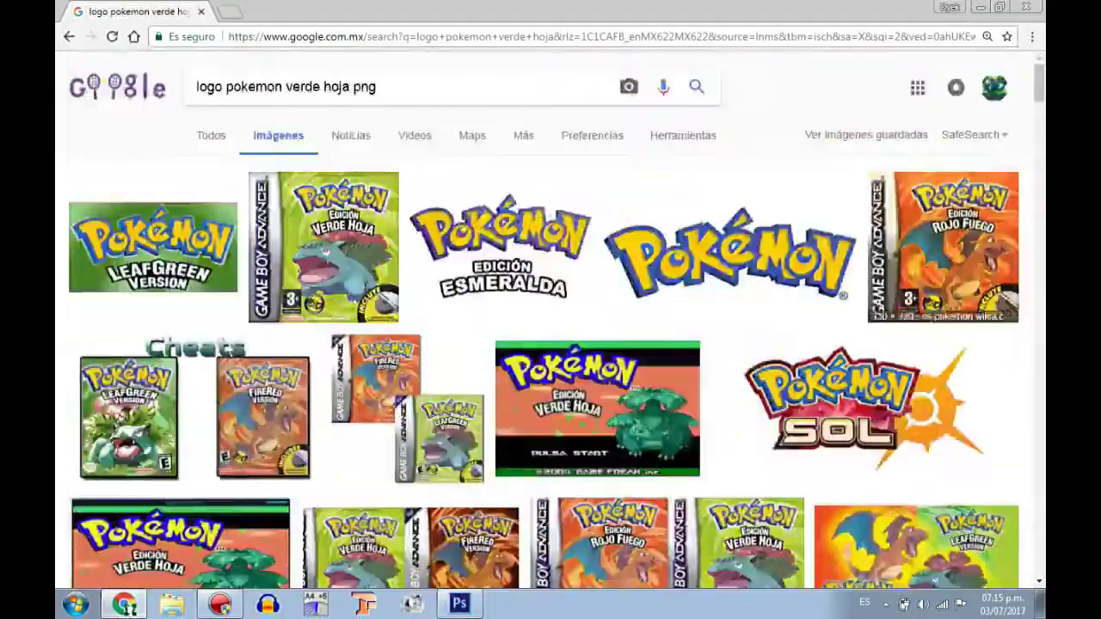
pyautogui.scroll(-4, 551, 318)
pyautogui.scroll(-4, 551, 318)
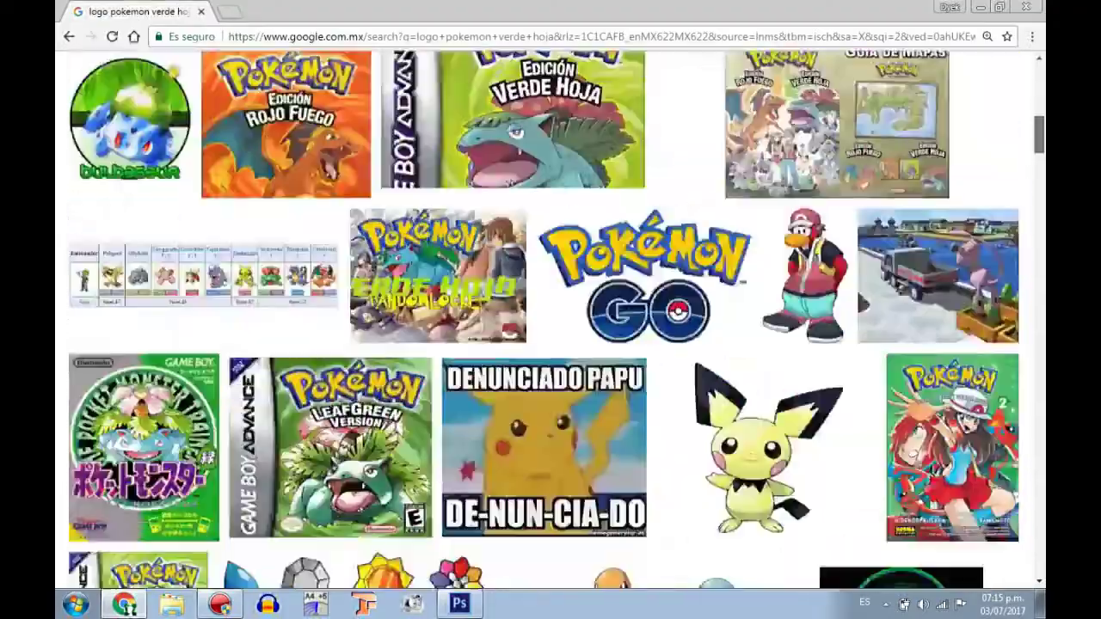
pyautogui.scroll(-3, 551, 319)
pyautogui.scroll(-5, 551, 318)
pyautogui.scroll(-5, 551, 319)
pyautogui.scroll(-5, 550, 318)
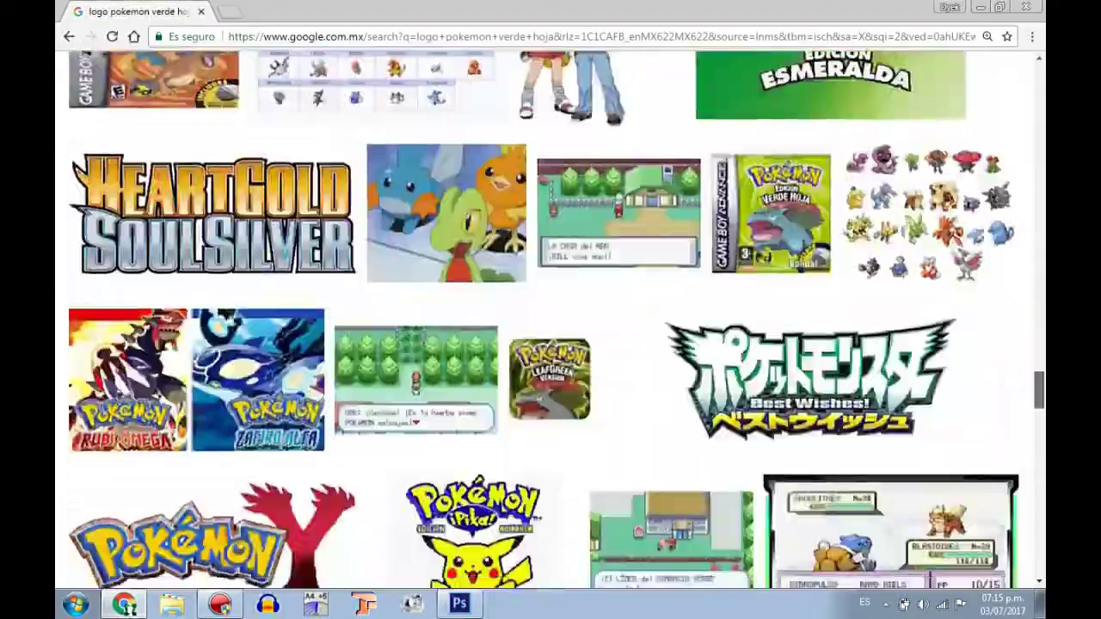
pyautogui.scroll(-5, 551, 318)
pyautogui.scroll(-5, 551, 318)
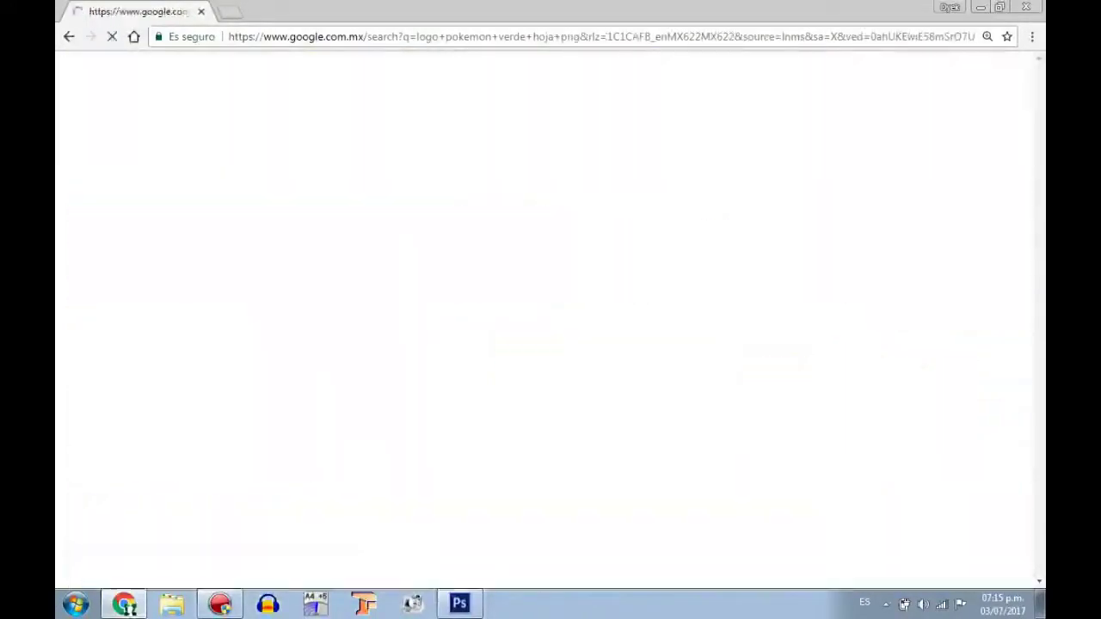
pyautogui.click(393, 86)
pyautogui.press('BackSpace')
pyautogui.press('BackSpace')
pyautogui.press('BackSpace')
pyautogui.press('Return')
# Open the LeafGreen/FireRed logo preview and choose Save image as.
pyautogui.click(258, 381)
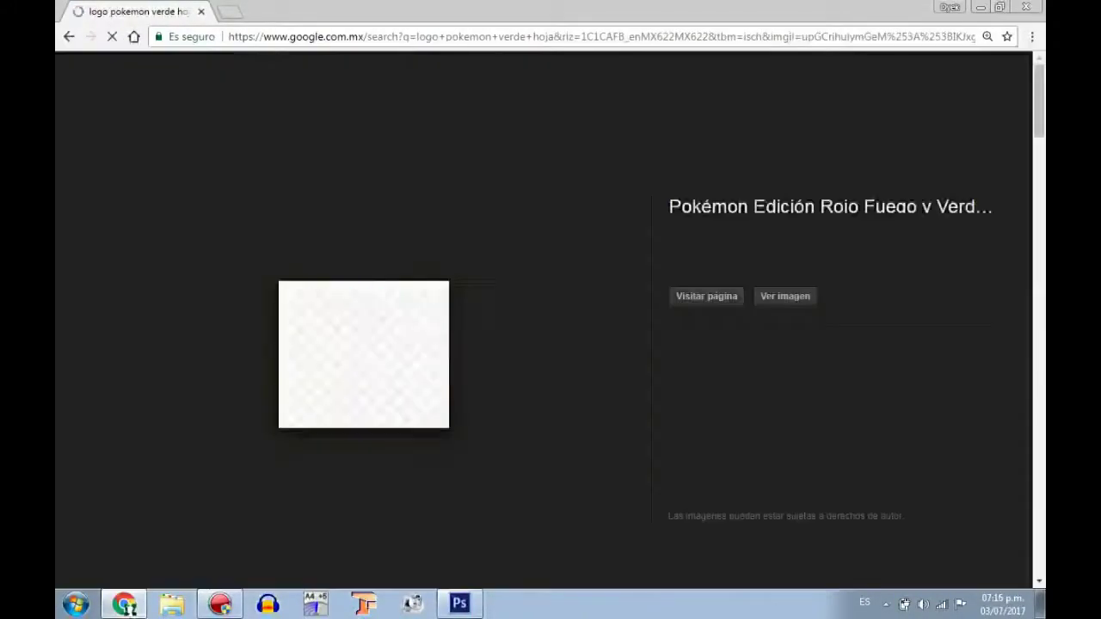
pyautogui.rightClick(365, 71)
pyautogui.click(439, 209)
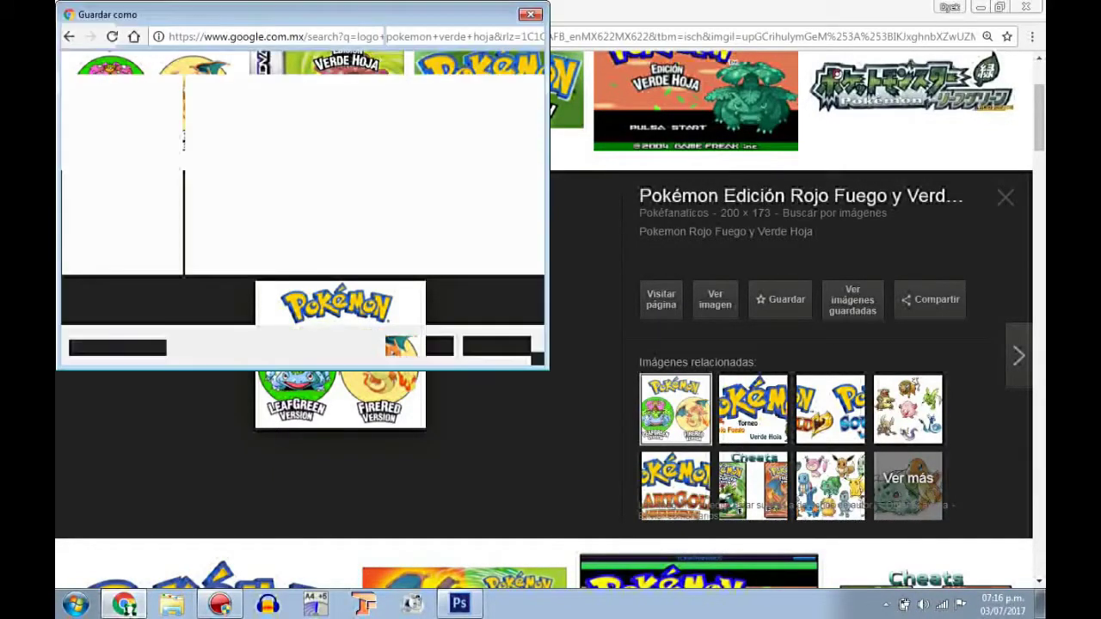
# Save the logo image, then start a new Photoshop Film & Video 720p document.
pyautogui.press('Return')
pyautogui.hotkey('alt', 'Tab')
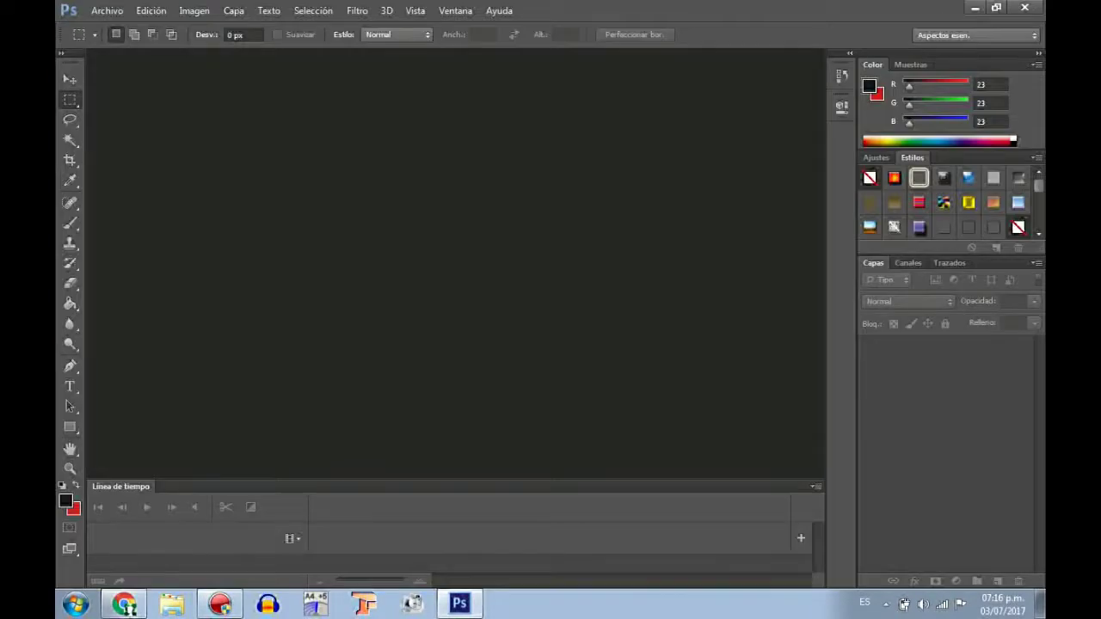
pyautogui.hotkey('ctrl', 'n')
pyautogui.click(572, 163)
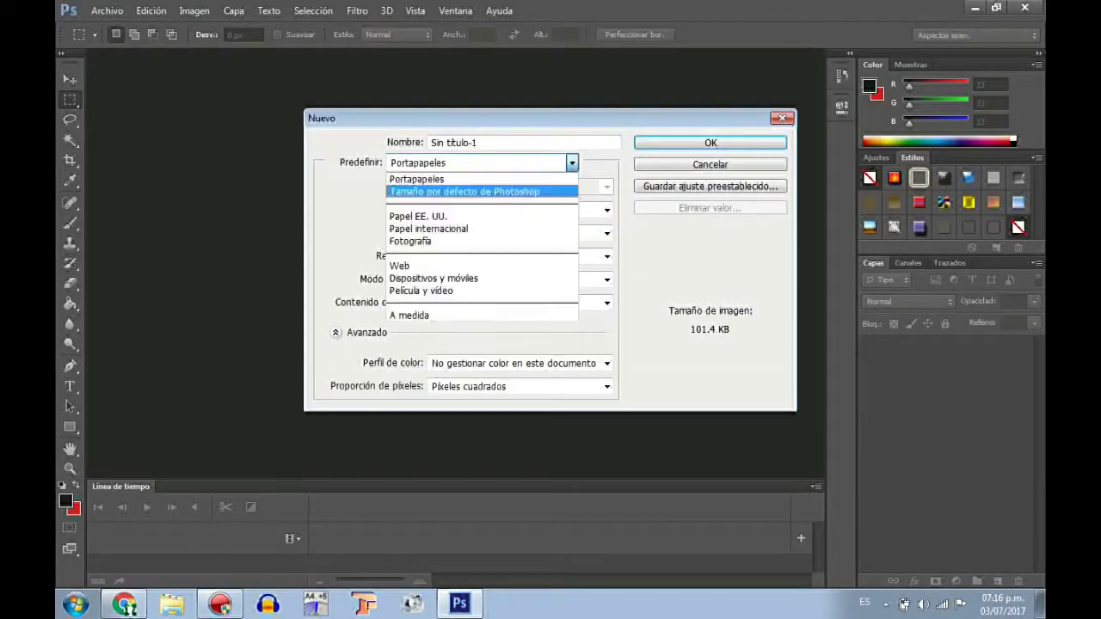
pyautogui.click(447, 287)
pyautogui.click(606, 187)
pyautogui.click(480, 339)
# Set resolution 1000 pixels/inch with a transparent background and create the document.
pyautogui.doubleClick(448, 256)
pyautogui.write('1000')
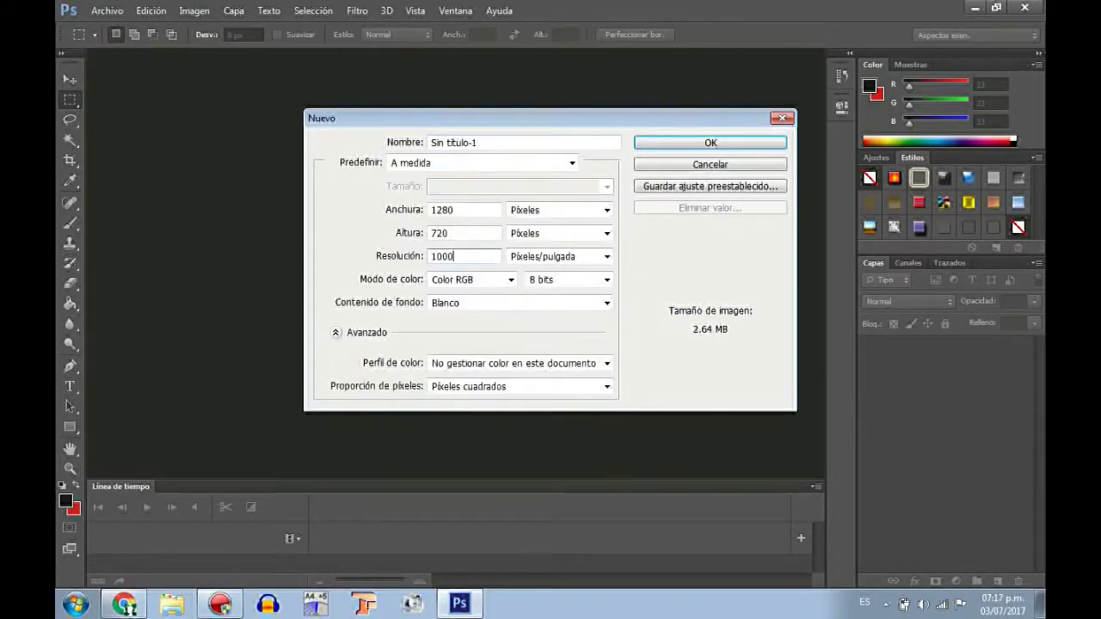
pyautogui.click(606, 303)
pyautogui.click(456, 344)
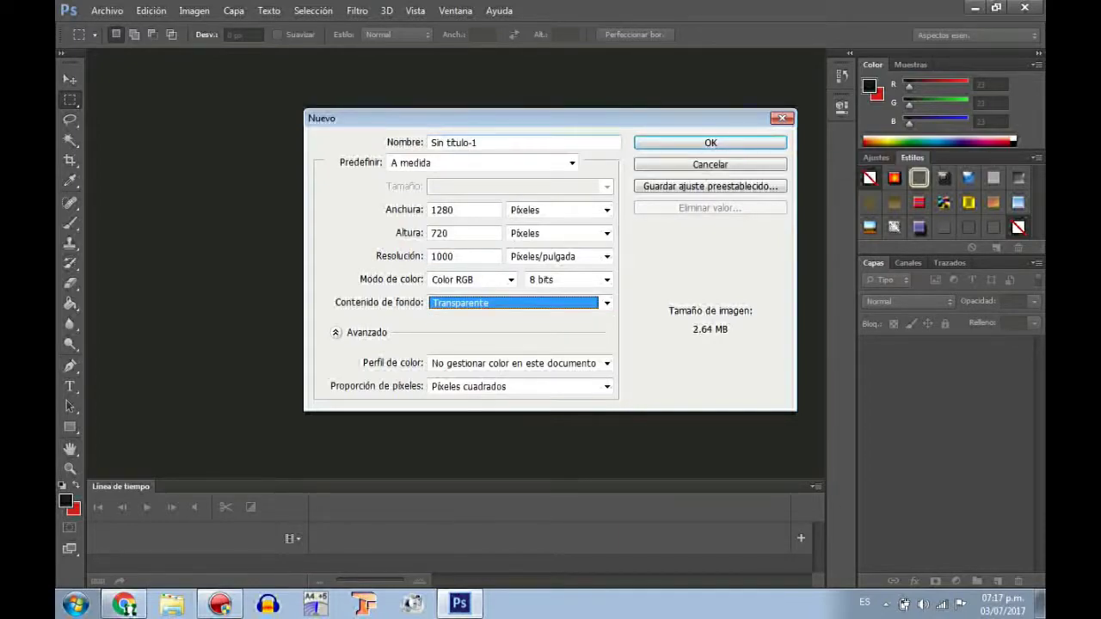
pyautogui.click(606, 256)
pyautogui.click(542, 270)
pyautogui.press('Return')
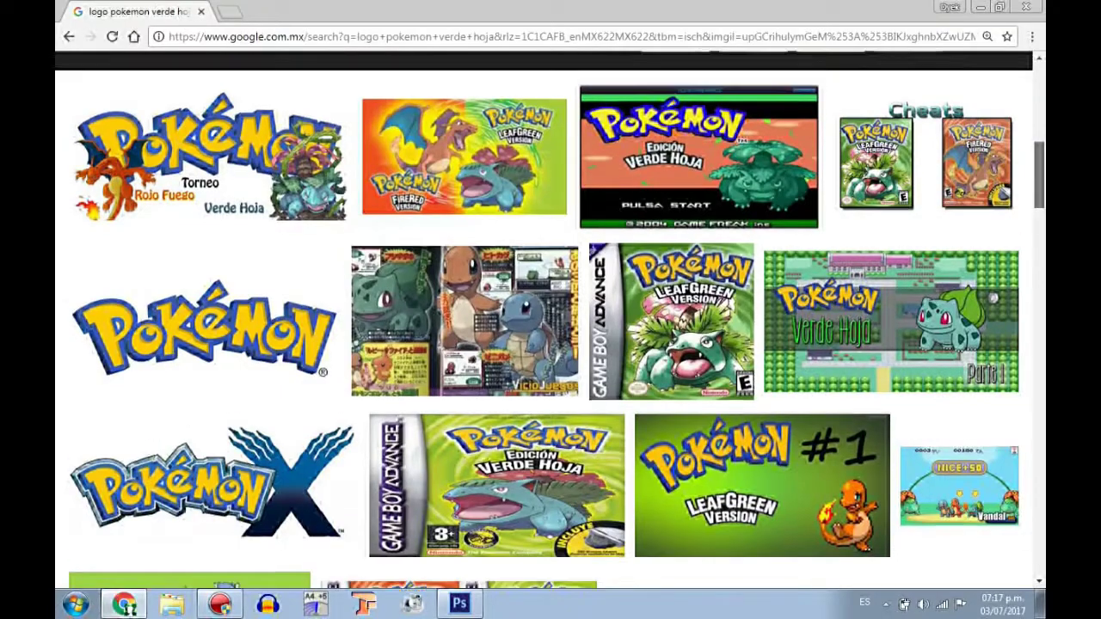
# Save the LeafGreen/FireRed image and the gym badges image to disk.
pyautogui.scroll(-5, 550, 318)
pyautogui.scroll(-5, 550, 318)
pyautogui.click(594, 387)
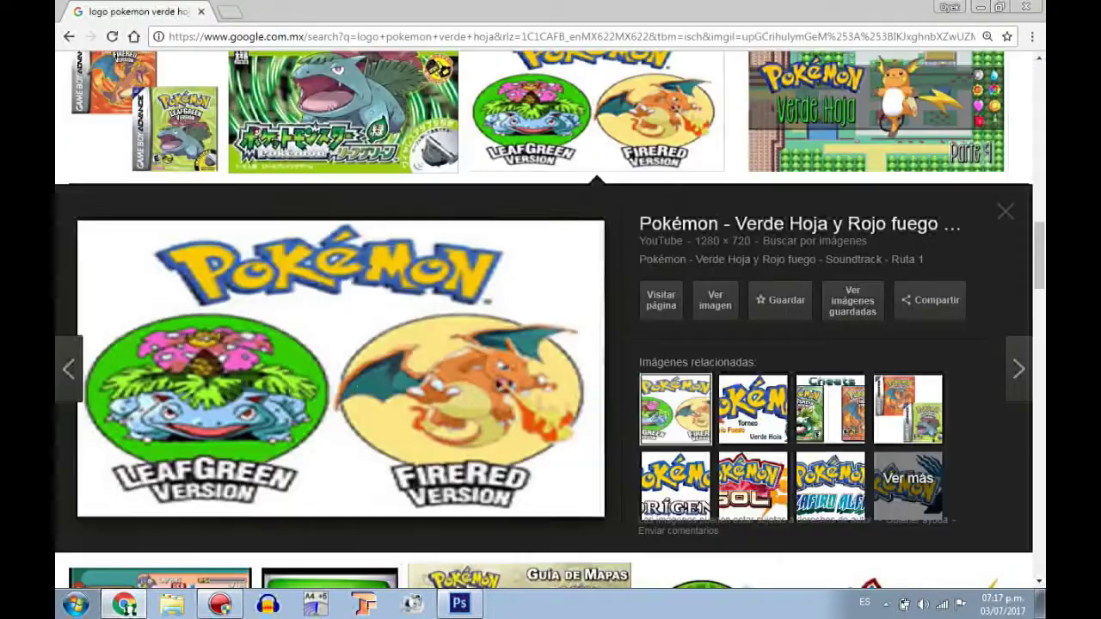
pyautogui.rightClick(482, 258)
pyautogui.click(516, 297)
pyautogui.press('Return')
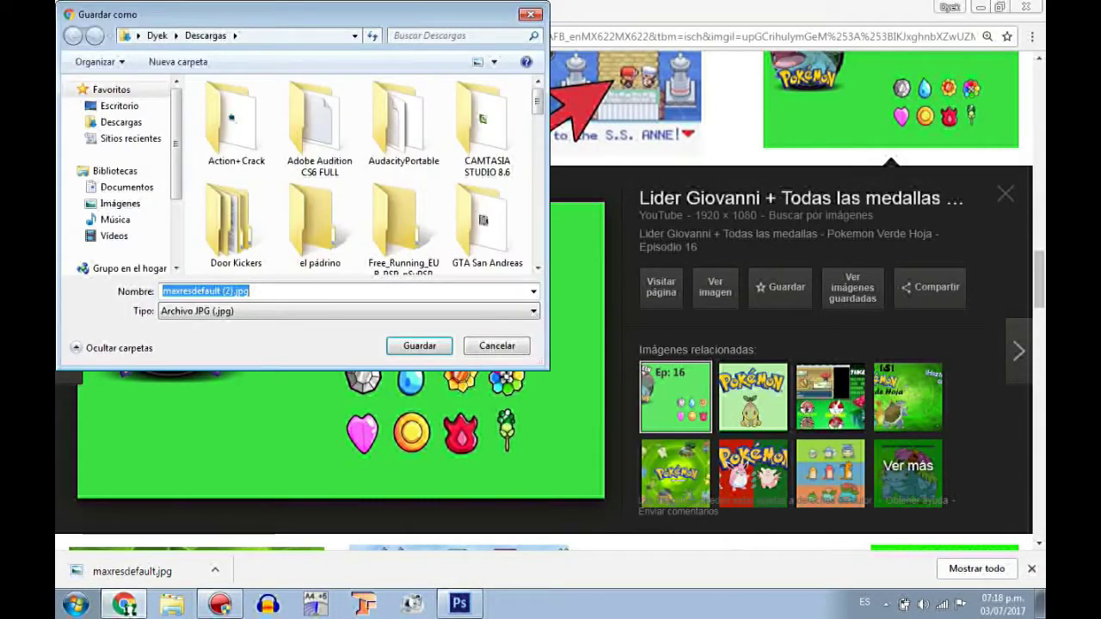
pyautogui.press('Return')
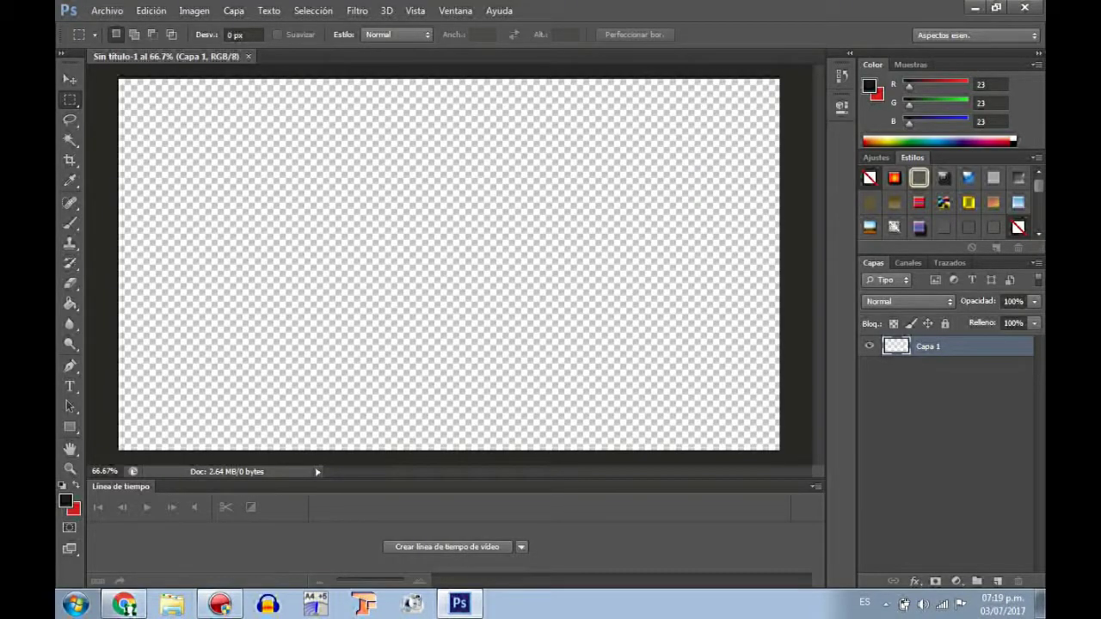
# Fill the whole canvas with dark grey.
pyautogui.hotkey('ctrl', 'a')
pyautogui.press('g')
pyautogui.hotkey('alt', 'BackSpace')
pyautogui.press('m')
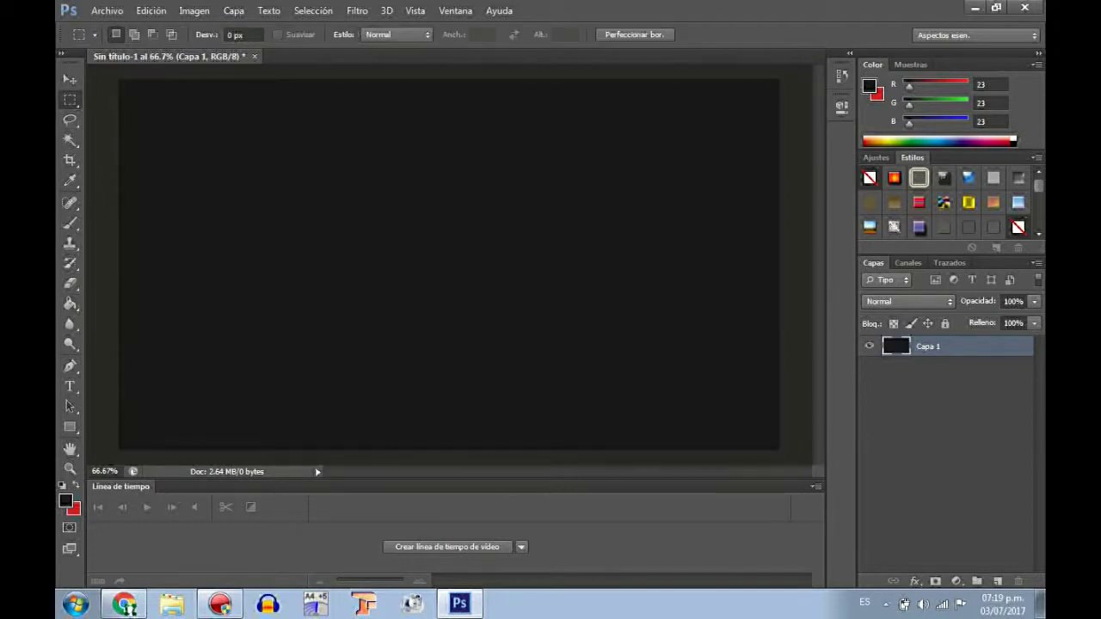
# Show rulers and place four guides framing an inner area of the canvas.
pyautogui.hotkey('ctrl', 'r')
pyautogui.press('v')
pyautogui.moveTo(93, 258); pyautogui.dragTo(145, 258)
pyautogui.moveTo(430, 67); pyautogui.dragTo(431, 104)
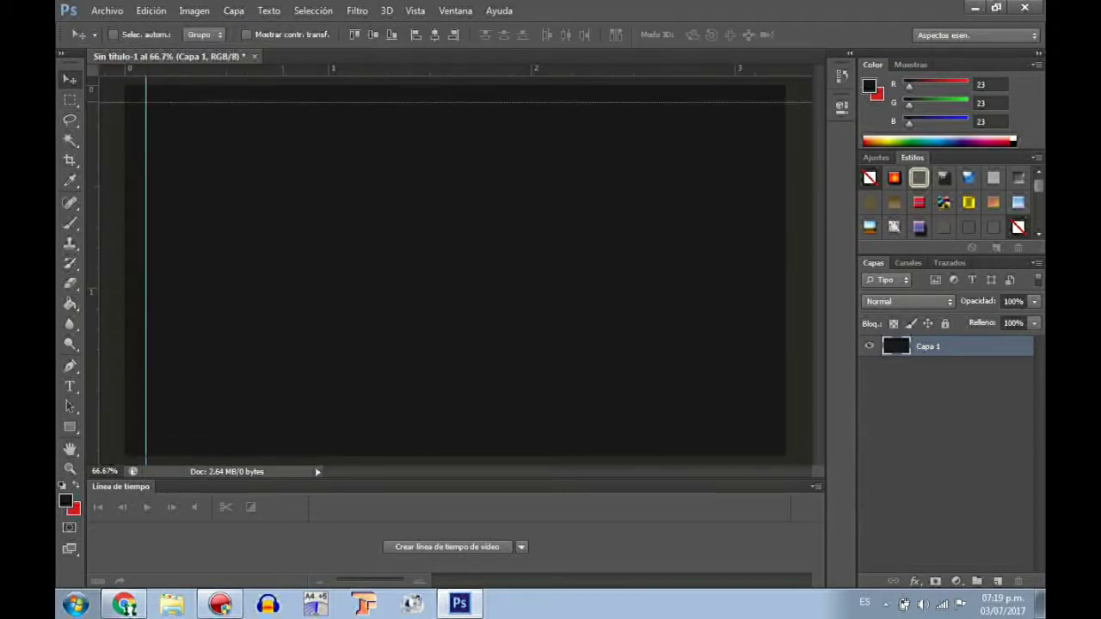
pyautogui.moveTo(93, 259); pyautogui.dragTo(764, 258)
pyautogui.moveTo(430, 67); pyautogui.dragTo(430, 437)
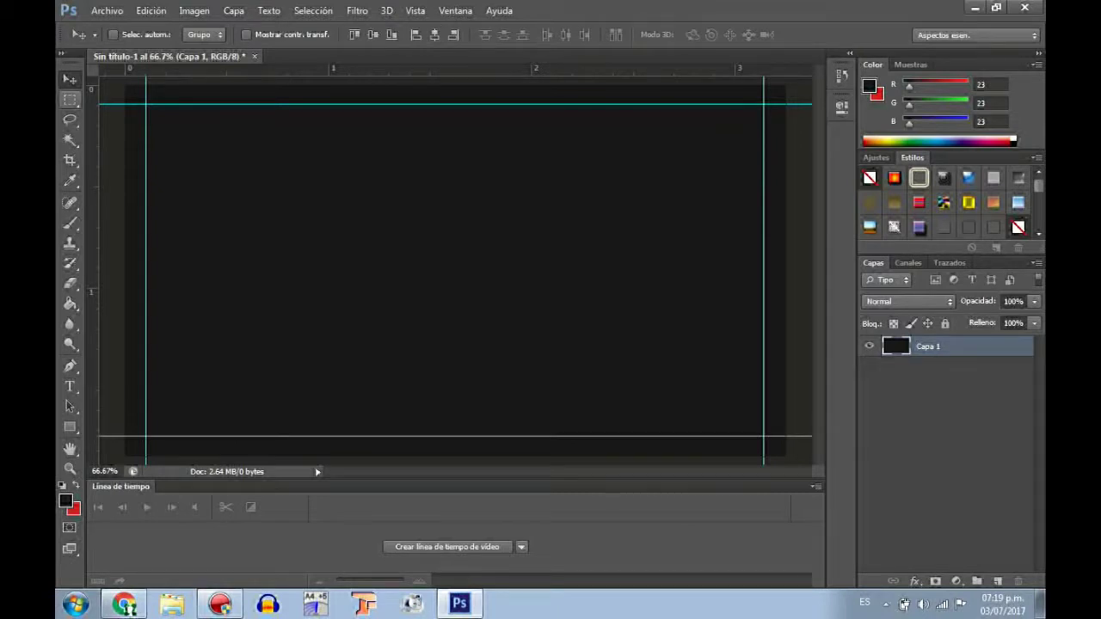
# Add a new layer, select a rectangle, and add a Pattern Overlay style.
pyautogui.press('m')
pyautogui.hotkey('ctrl', 'a')
pyautogui.hotkey('ctrl', 'd')
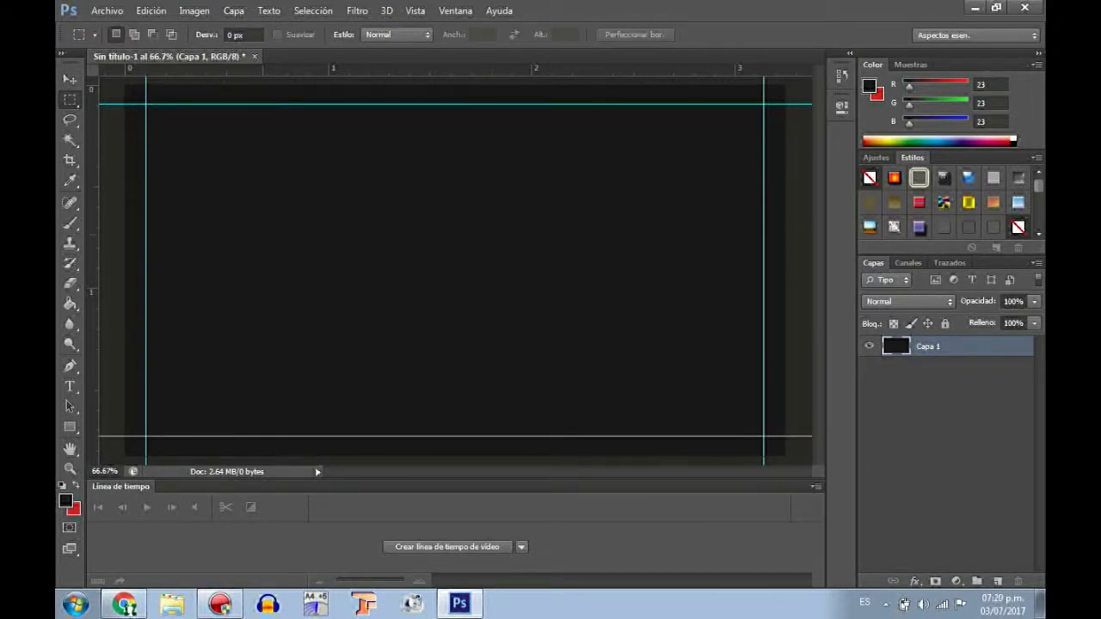
pyautogui.click(997, 582)
pyautogui.moveTo(172, 178); pyautogui.dragTo(764, 437)
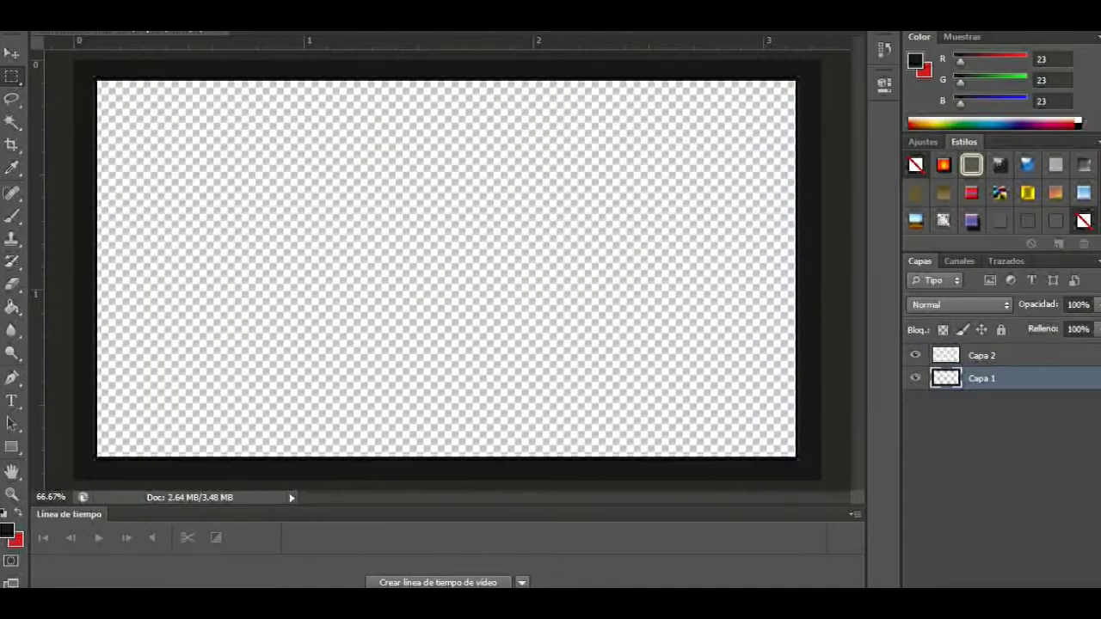
pyautogui.rightClick(929, 367)
pyautogui.click(630, 79)
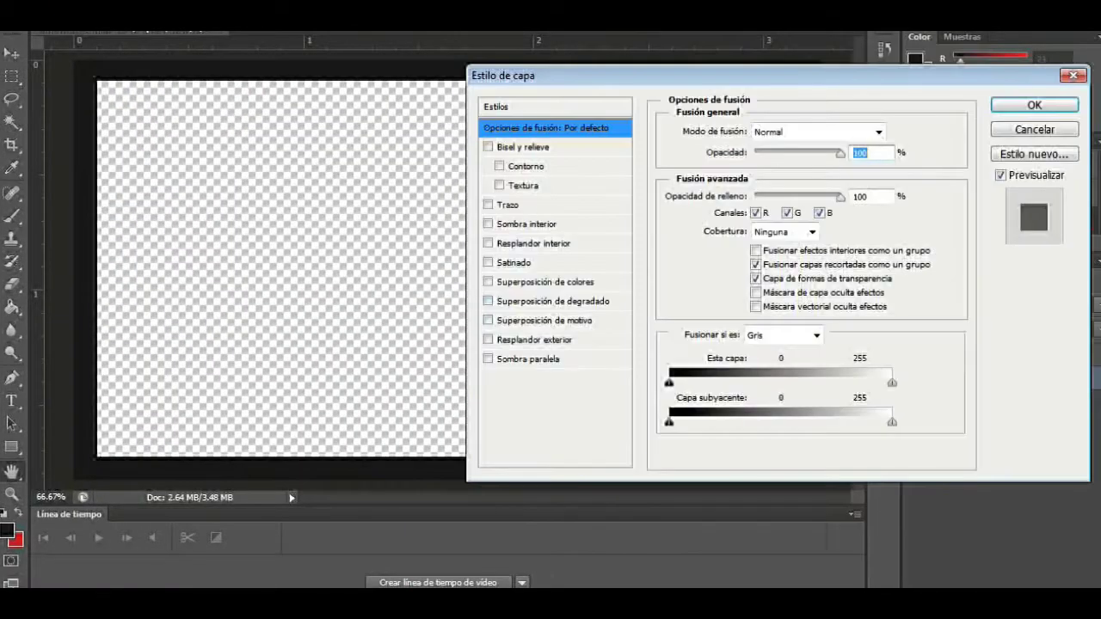
pyautogui.click(544, 320)
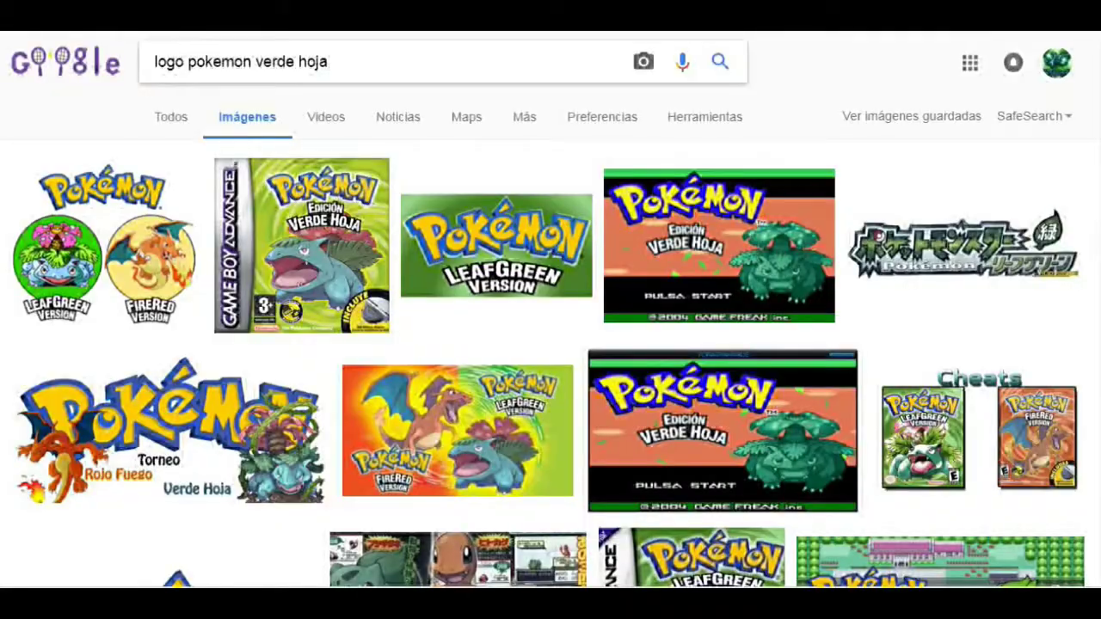
# Search Google for 'vatarlocke' and skim the results.
pyautogui.hotkey('ctrl', 'a')
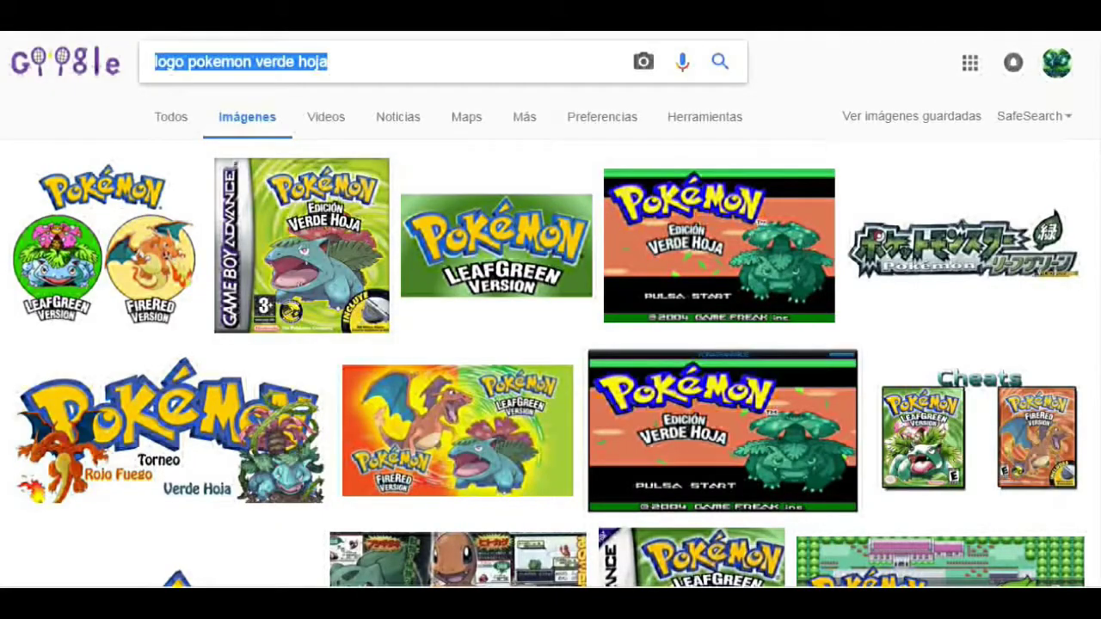
pyautogui.press('BackSpace')
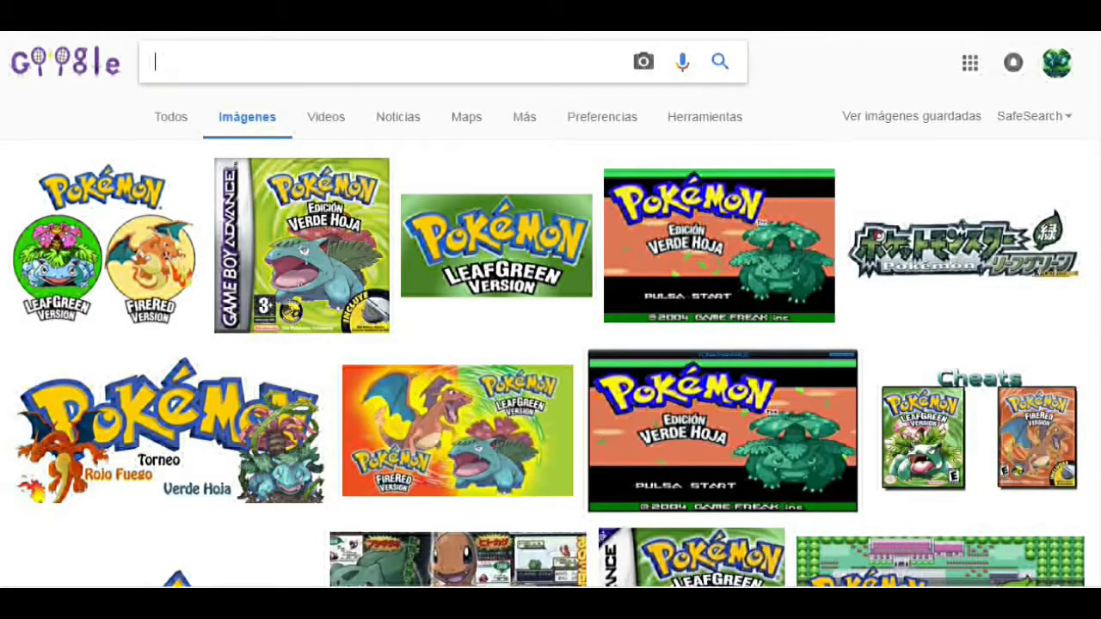
pyautogui.write('avatarlocke')
pyautogui.press('Return')
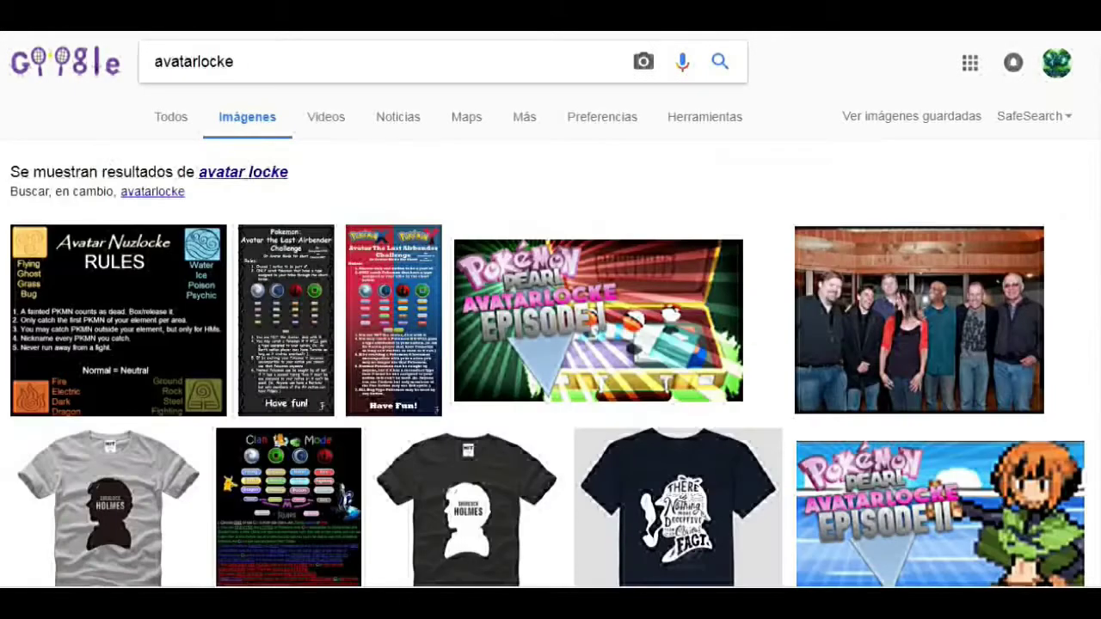
pyautogui.scroll(-5, 551, 344)
pyautogui.scroll(-3, 551, 344)
pyautogui.scroll(8, 551, 344)
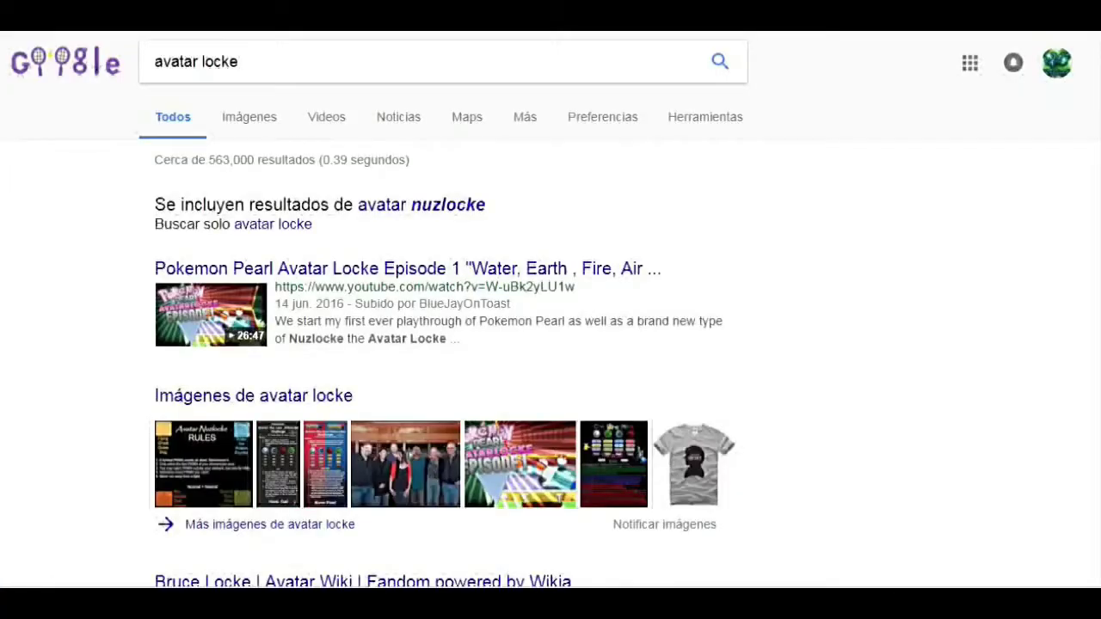
# Search images for 'pokeball png' and open a large flat pokeball preview.
pyautogui.hotkey('ctrl', 'a')
pyautogui.press('BackSpace')
pyautogui.write('pokeball')
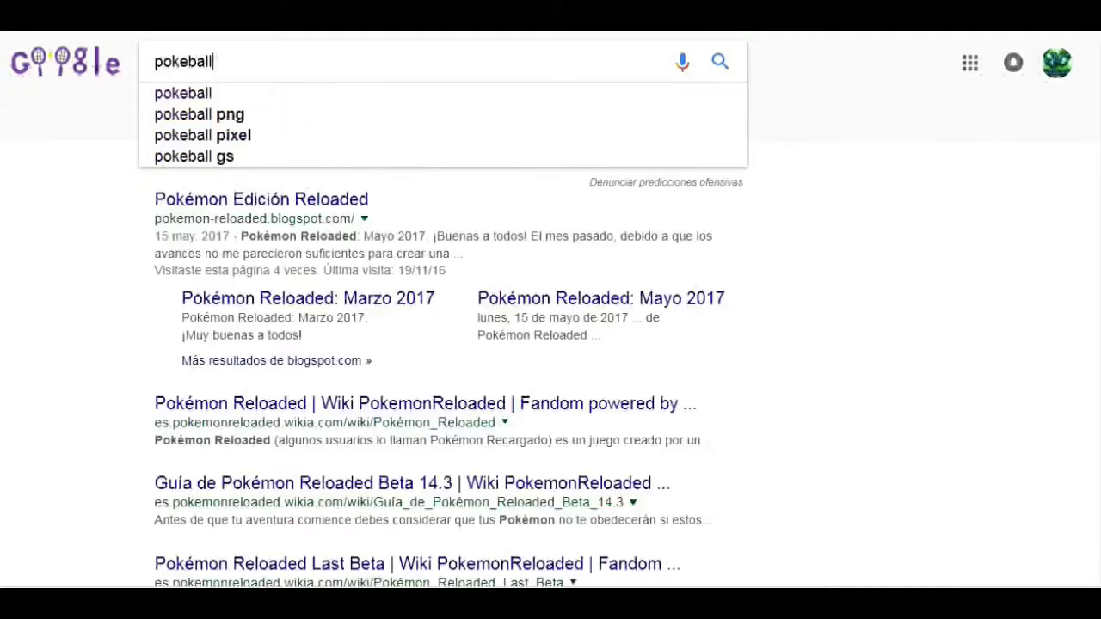
pyautogui.write(' png')
pyautogui.press('Return')
pyautogui.click(247, 116)
pyautogui.scroll(-3, 630, 387)
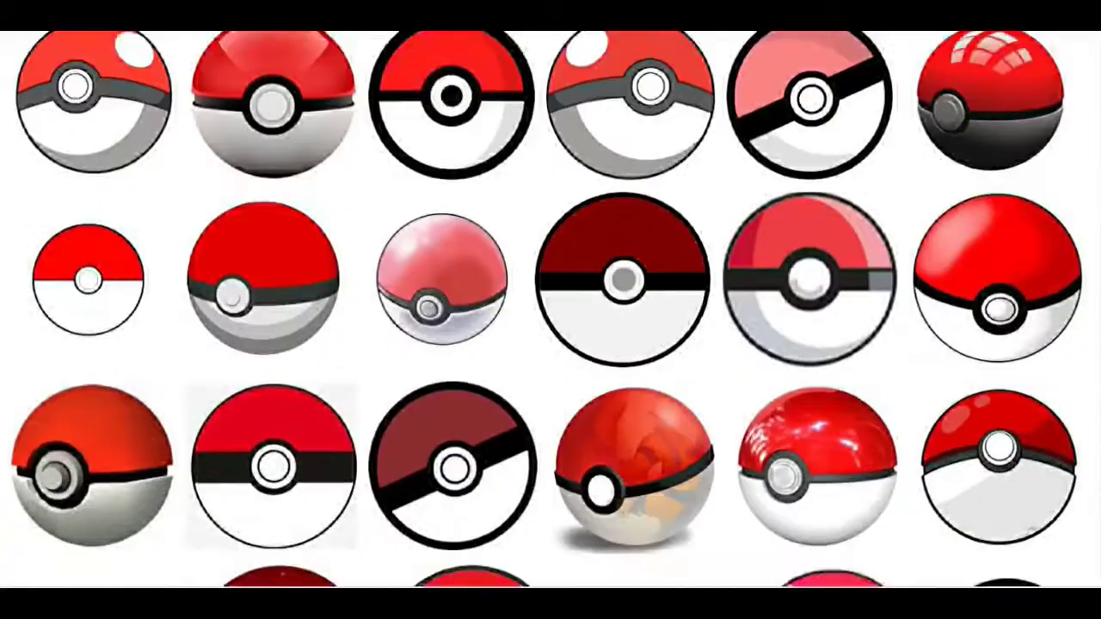
pyautogui.scroll(-3, 631, 387)
pyautogui.scroll(-4, 631, 387)
pyautogui.scroll(-4, 631, 387)
pyautogui.scroll(-3, 551, 309)
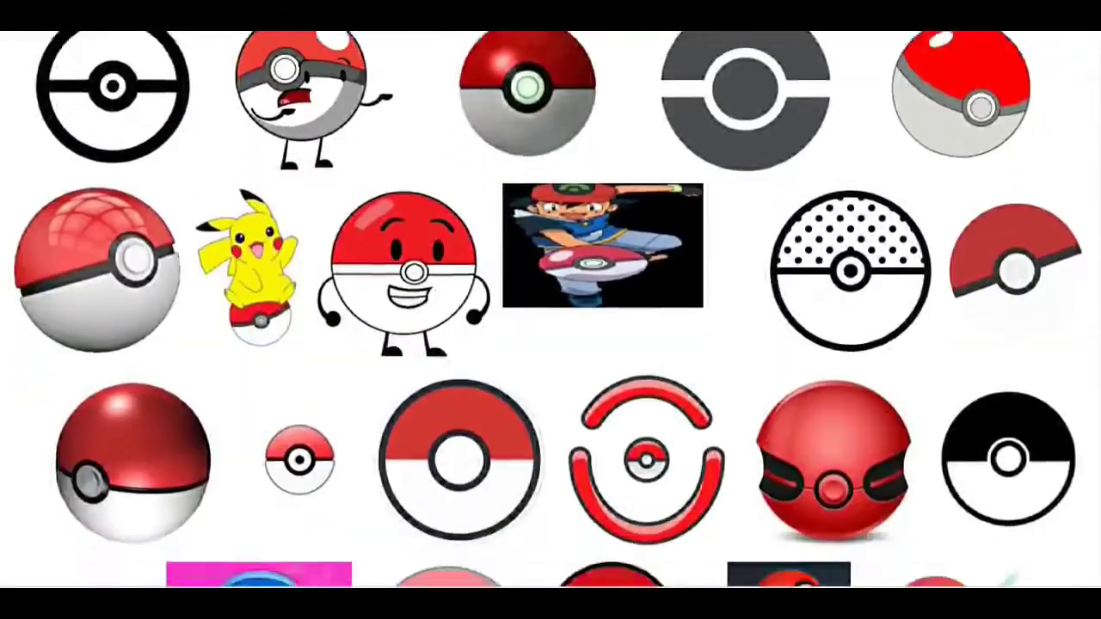
pyautogui.click(455, 456)
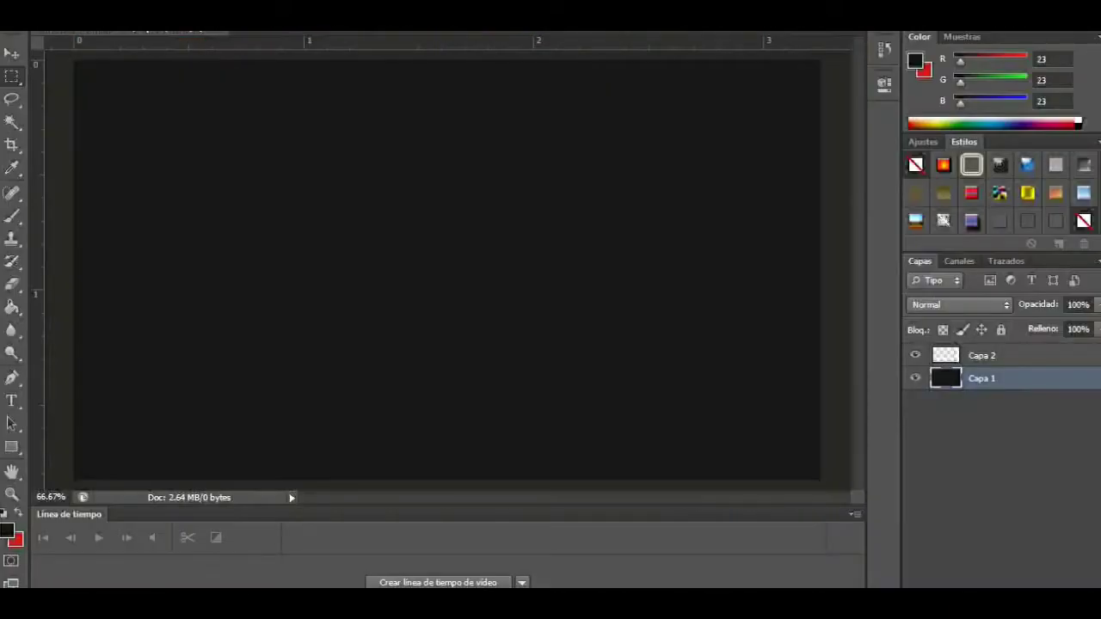
# Place the downloaded pokeball PNG from Descargas into the document.
pyautogui.hotkey('alt', 'a')
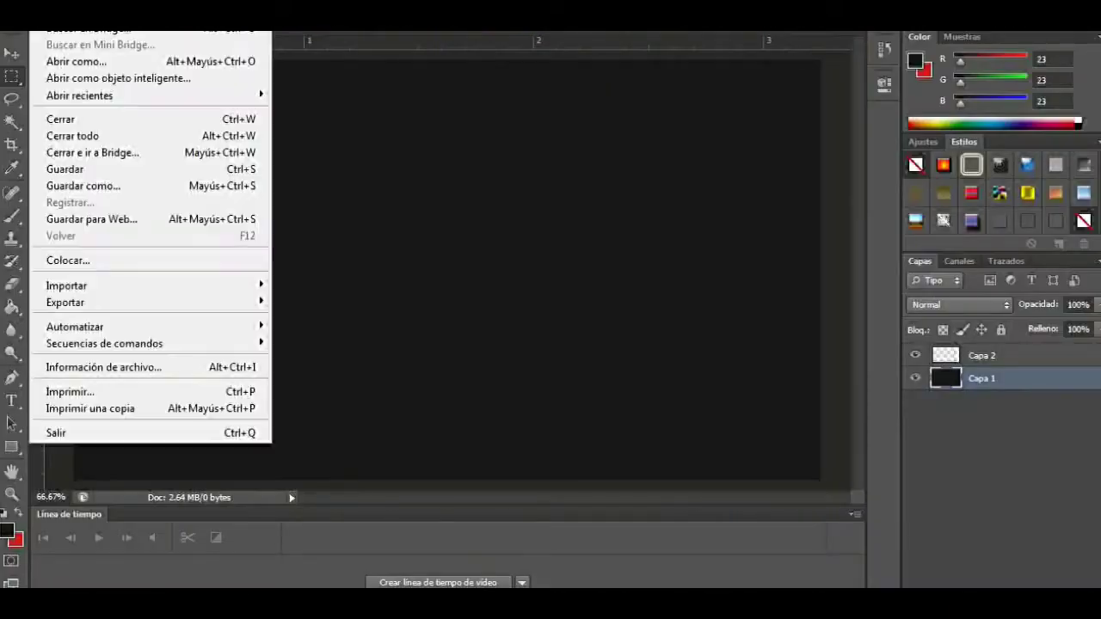
pyautogui.click(68, 260)
pyautogui.scroll(-5, 589, 301)
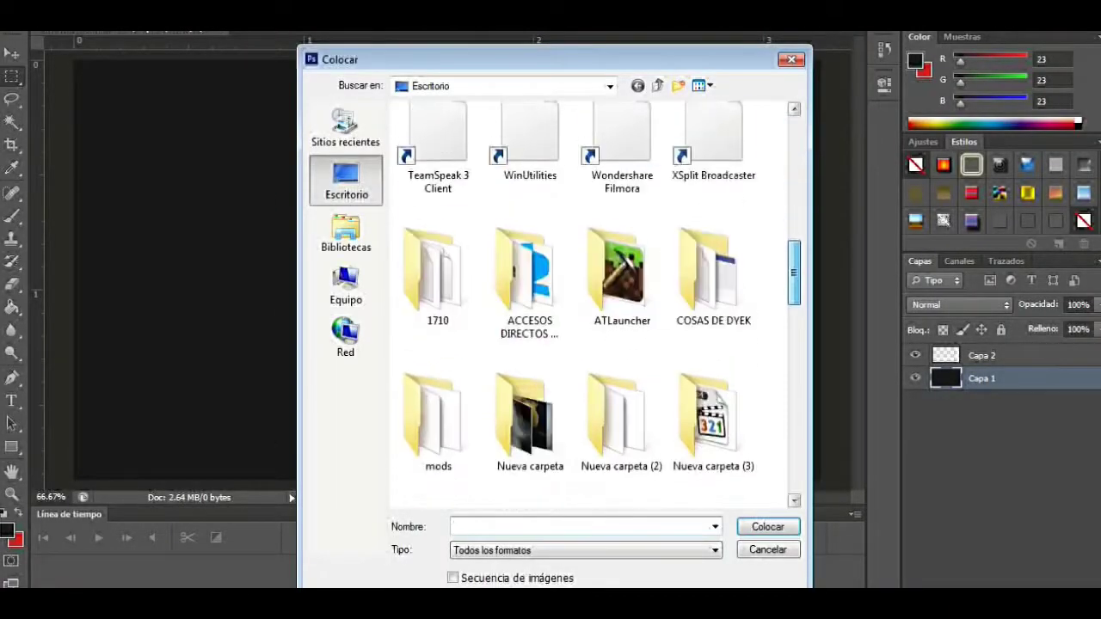
pyautogui.scroll(-2, 589, 301)
pyautogui.click(345, 129)
pyautogui.click(454, 215)
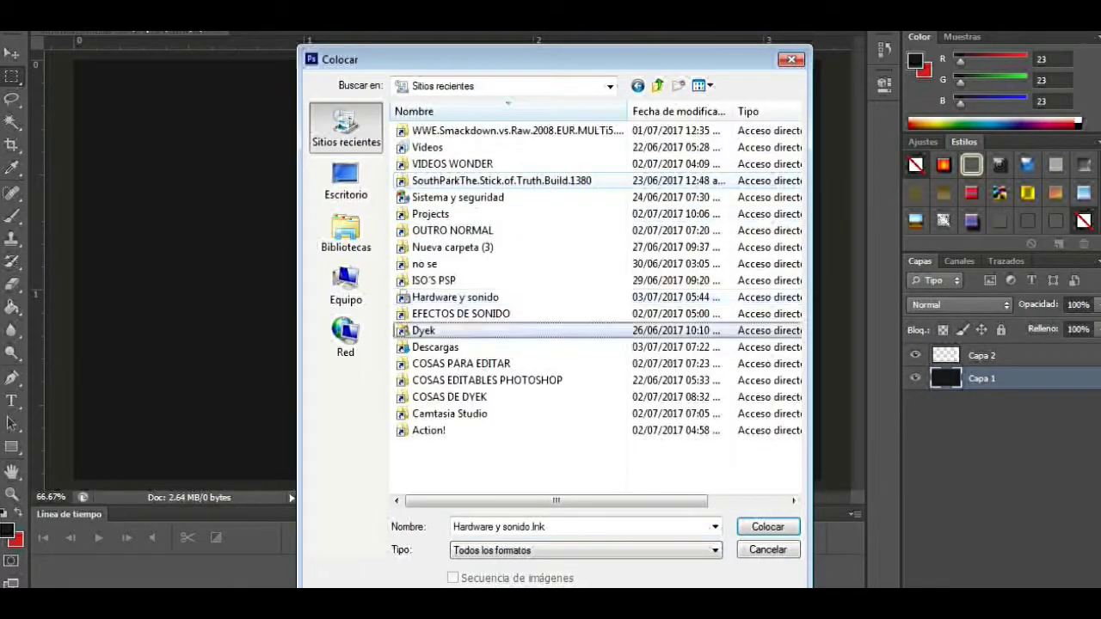
pyautogui.doubleClick(430, 352)
pyautogui.write('12')
pyautogui.press('Down')
pyautogui.press('Return')
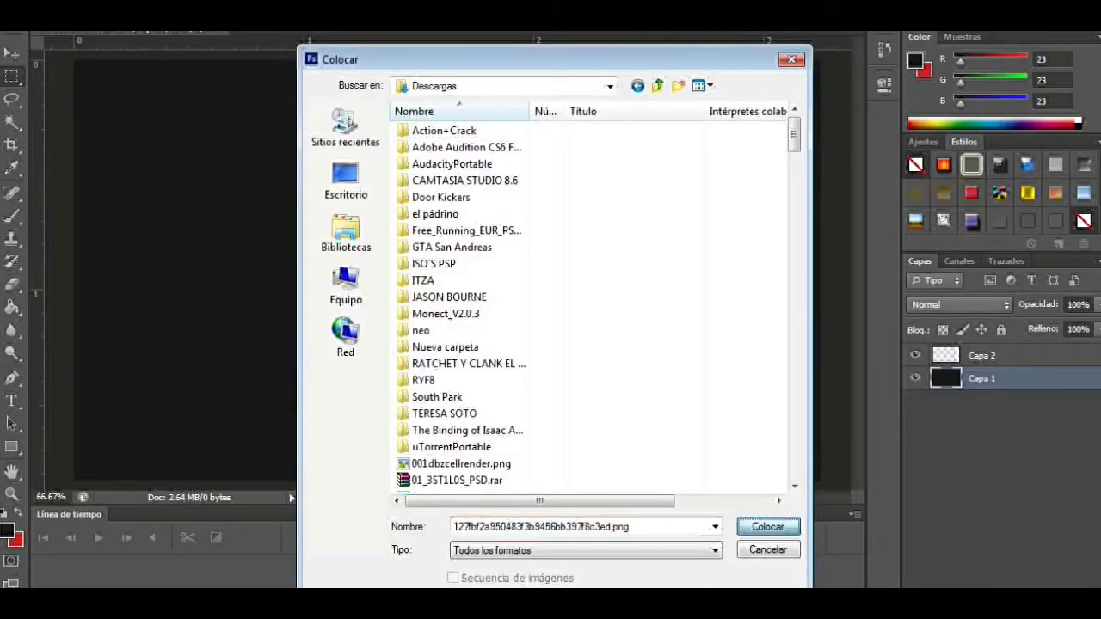
pyautogui.press('Return')
pyautogui.press('Return')
# Hide the placed image layer and rename it Pokeball.
pyautogui.click(915, 378)
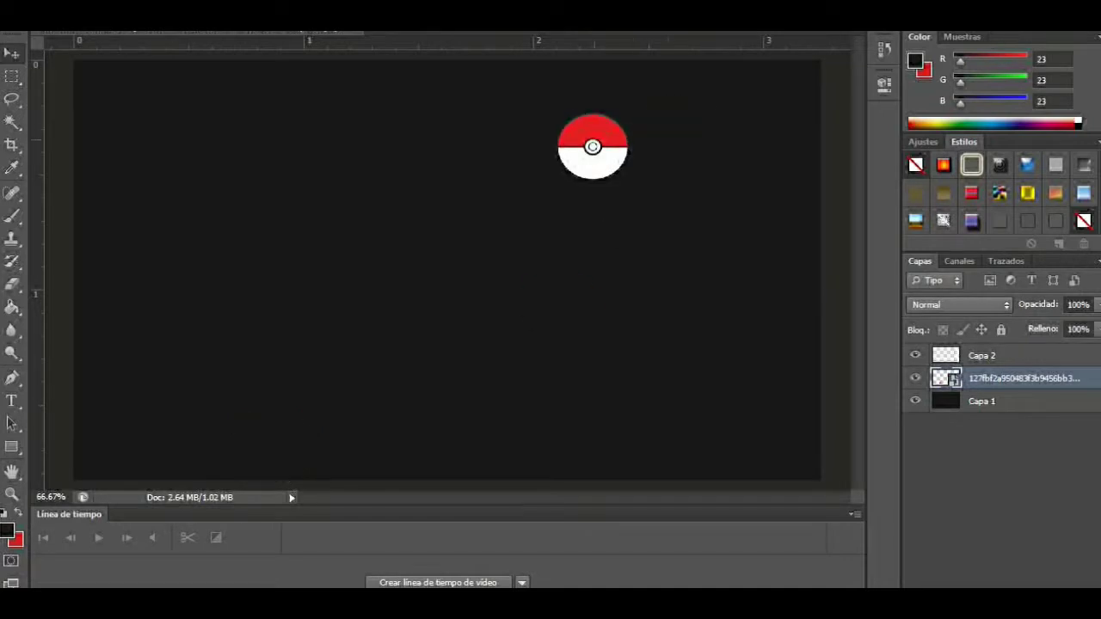
pyautogui.doubleClick(1016, 378)
pyautogui.write('ball')
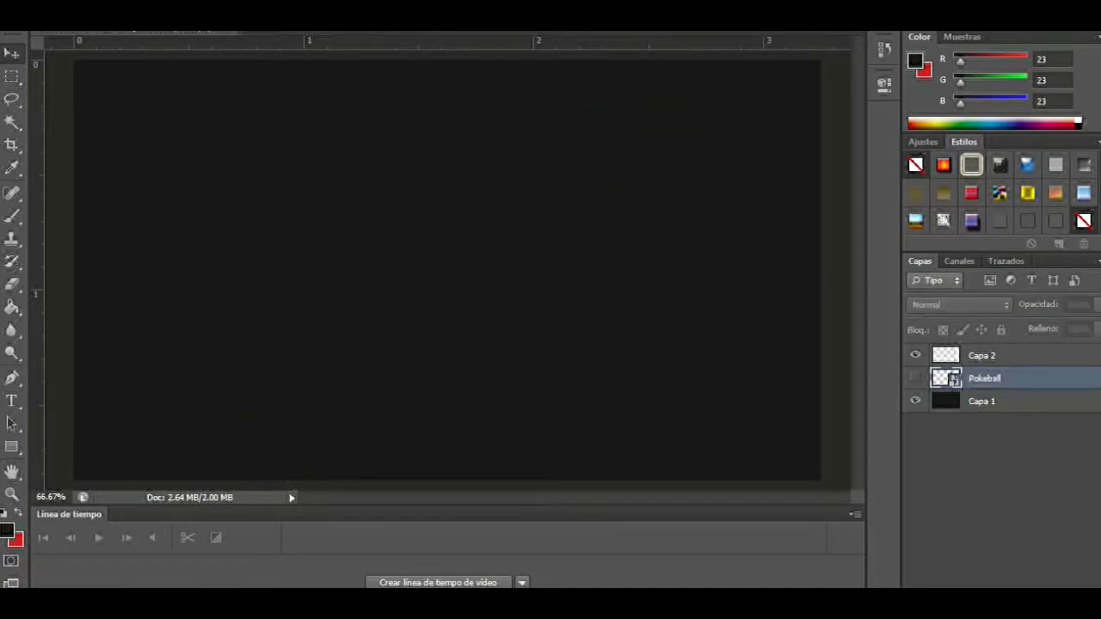
pyautogui.press('Return')
# Fill the Capa 1 background with bright green.
pyautogui.click(981, 401)
pyautogui.click(7, 529)
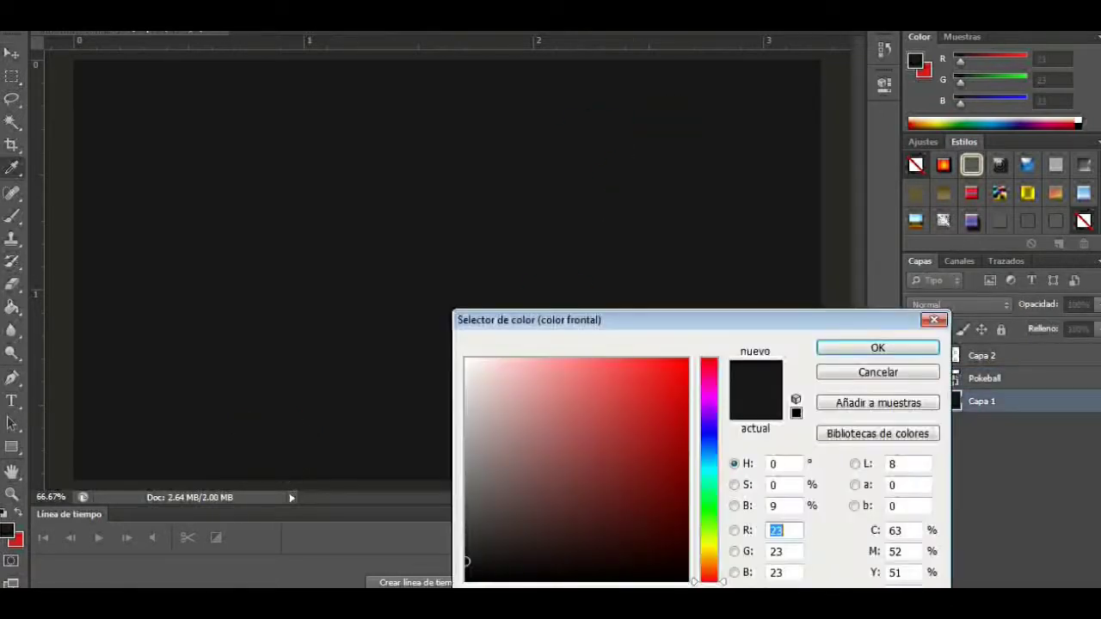
pyautogui.click(709, 522)
pyautogui.click(643, 365)
pyautogui.click(688, 389)
pyautogui.click(878, 348)
pyautogui.press('g')
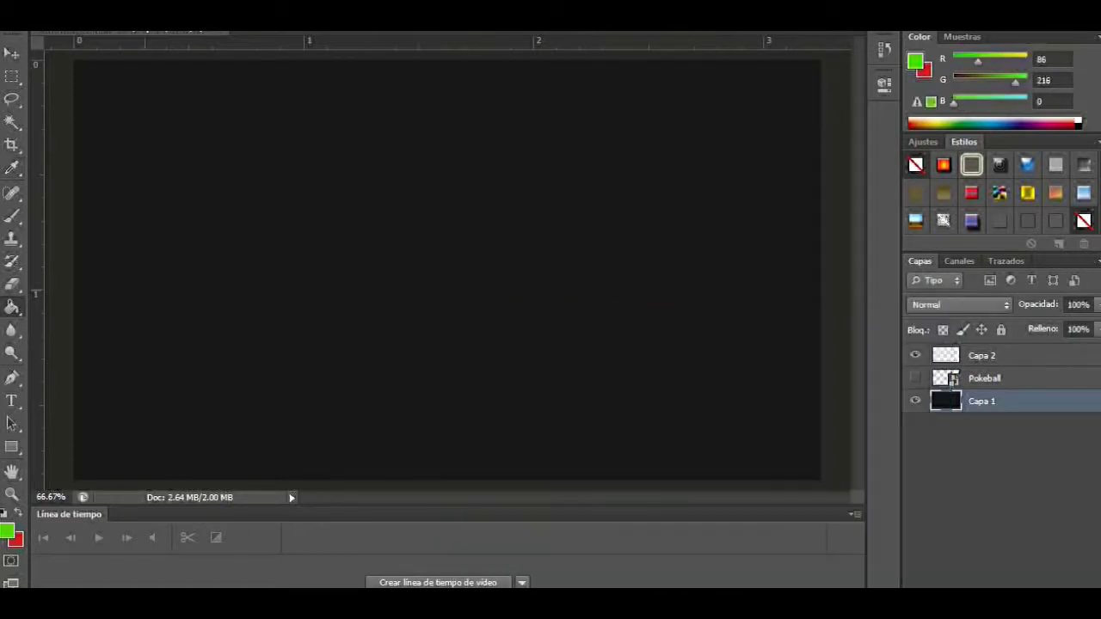
pyautogui.click(430, 258)
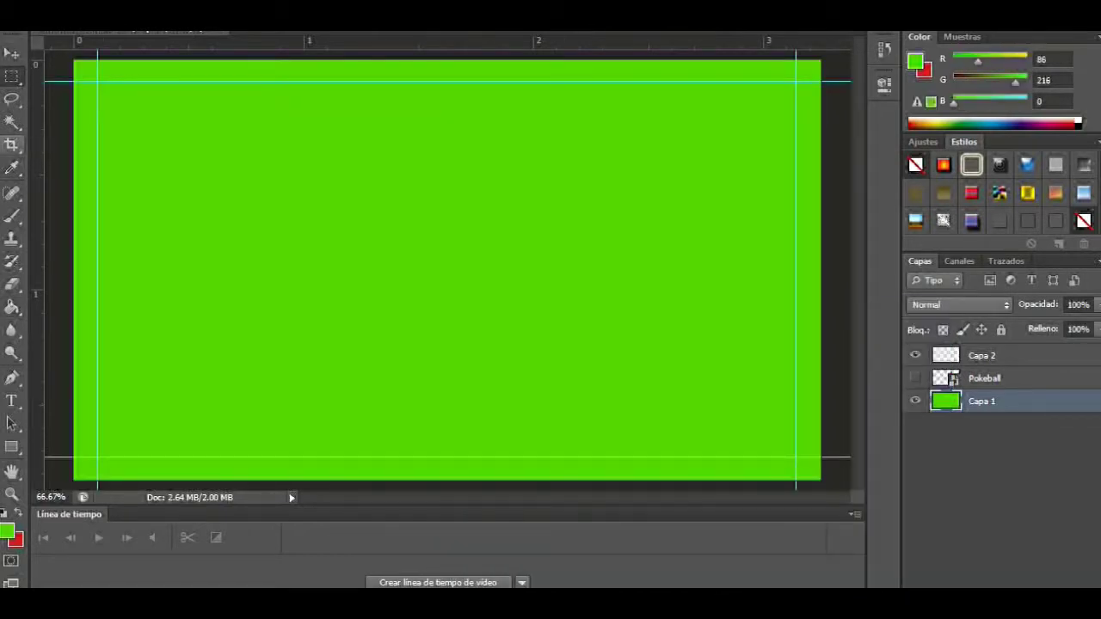
# Nudge the lower guide down and fill a rectangle with red on a new layer.
pyautogui.press('v')
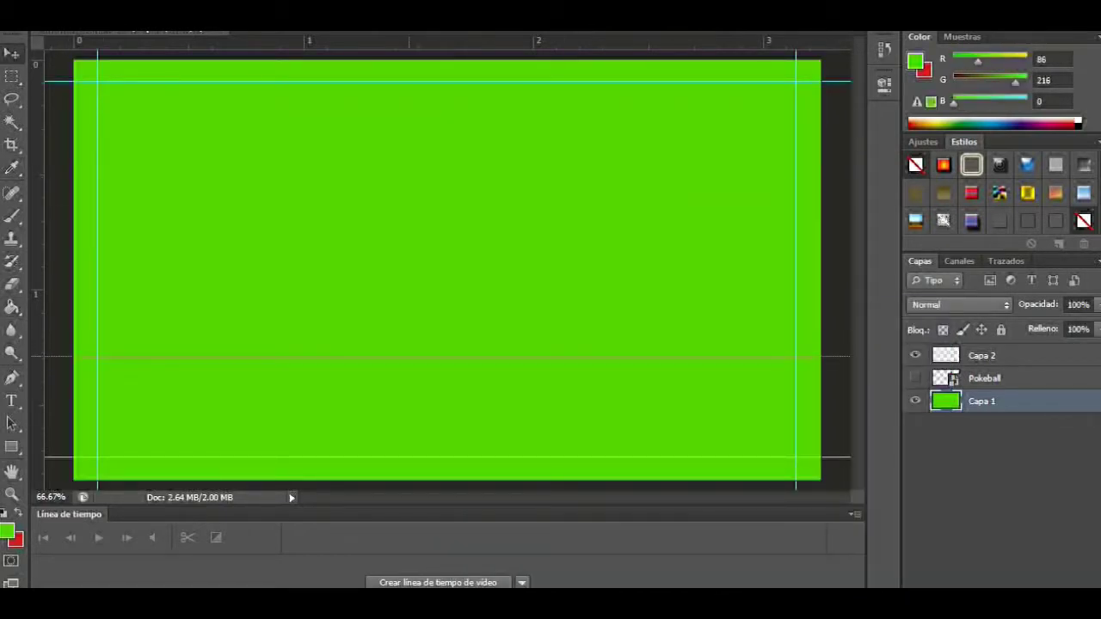
pyautogui.moveTo(431, 357); pyautogui.dragTo(430, 370)
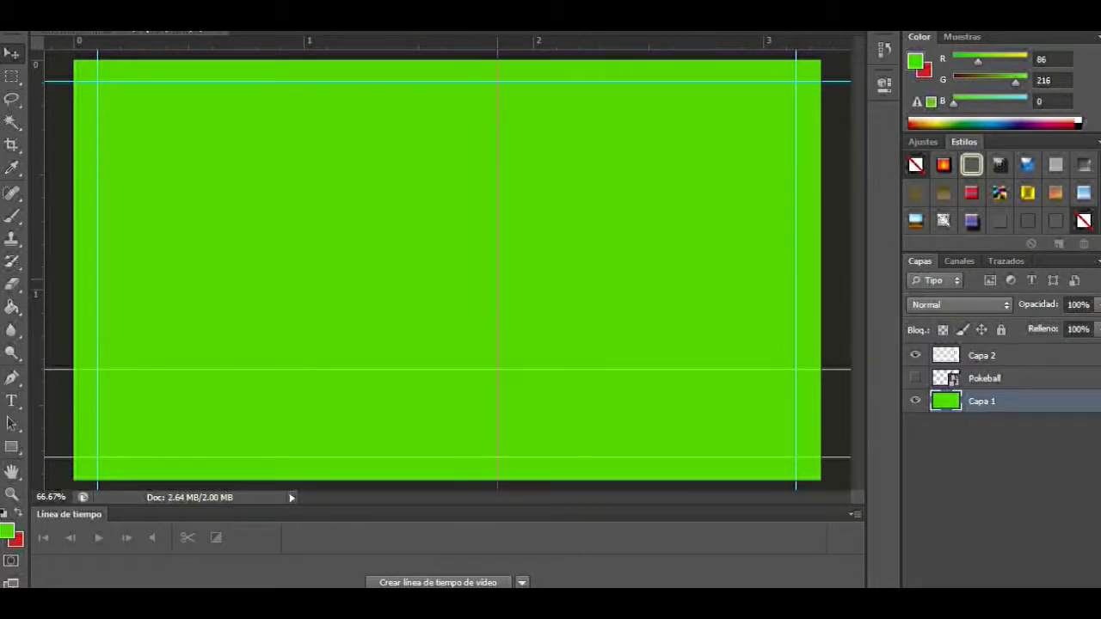
pyautogui.rightClick(12, 76)
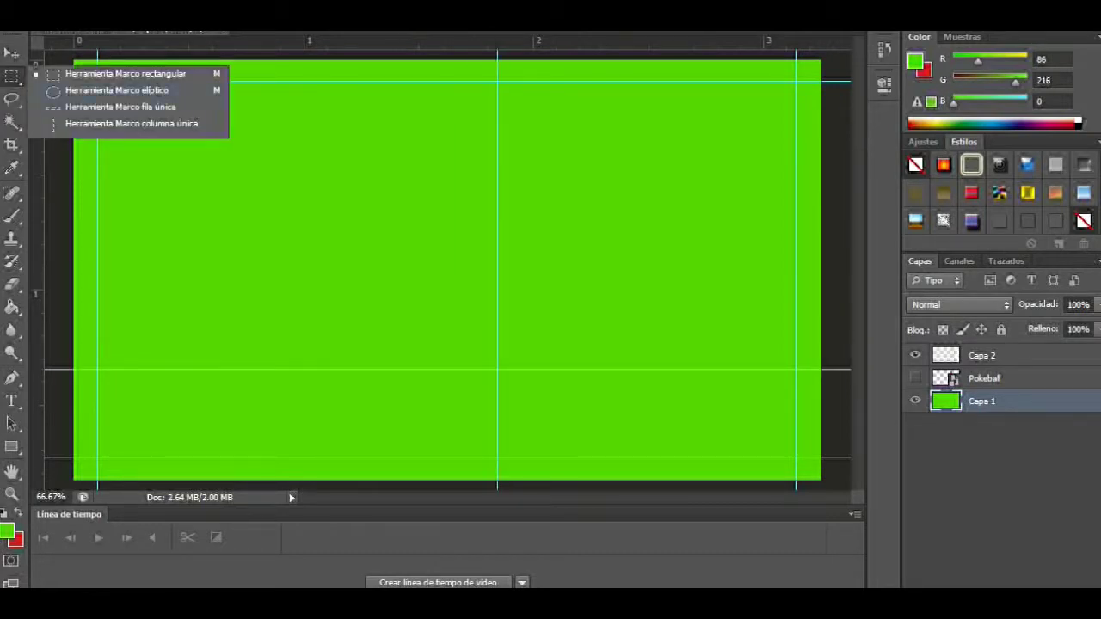
pyautogui.click(86, 74)
pyautogui.hotkey('ctrl', 'shift', 'alt', 'n')
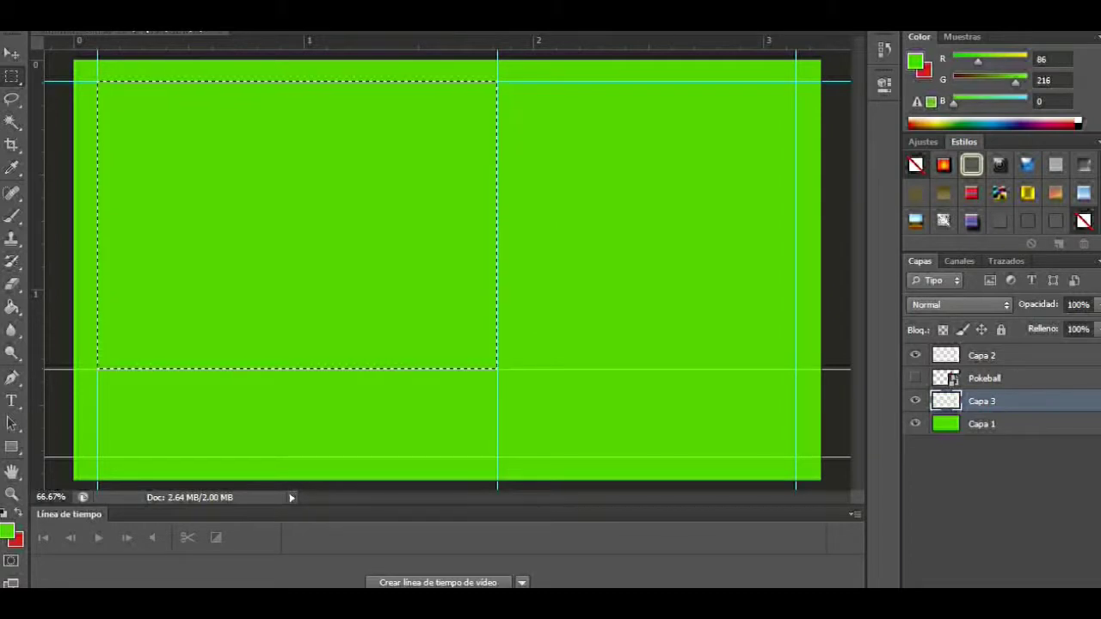
pyautogui.press('x')
pyautogui.hotkey('alt', 'BackSpace')
# Rename the red layer Pantalla, delete Capa 2, and show the Pokeball layer.
pyautogui.rightClick(982, 401)
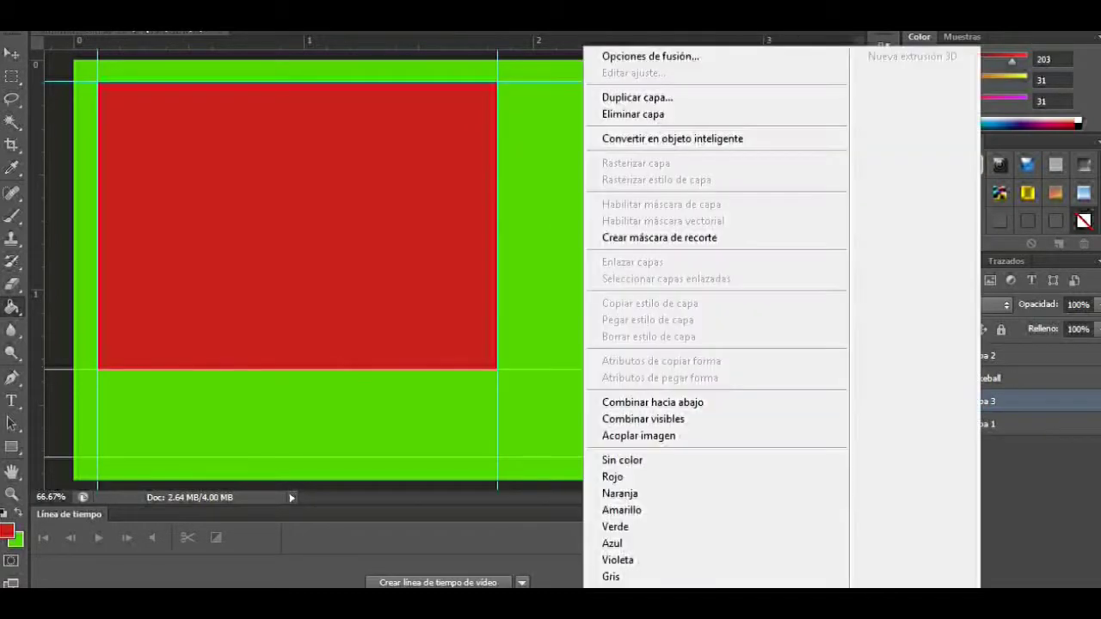
pyautogui.doubleClick(982, 401)
pyautogui.write('antall')
pyautogui.press('Return')
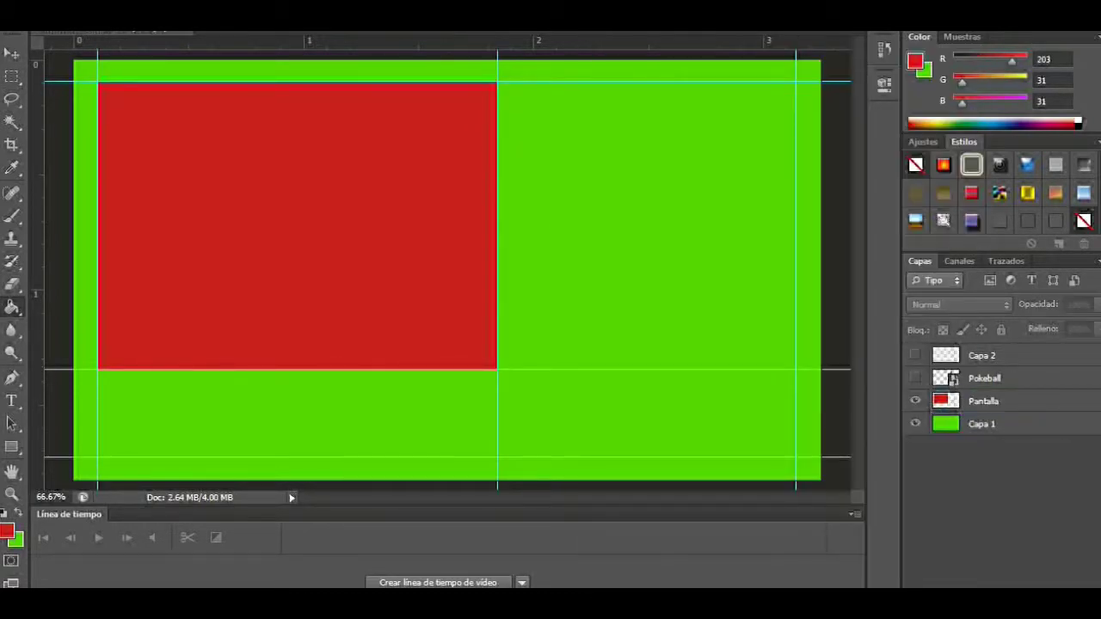
pyautogui.press('Delete')
pyautogui.press('m')
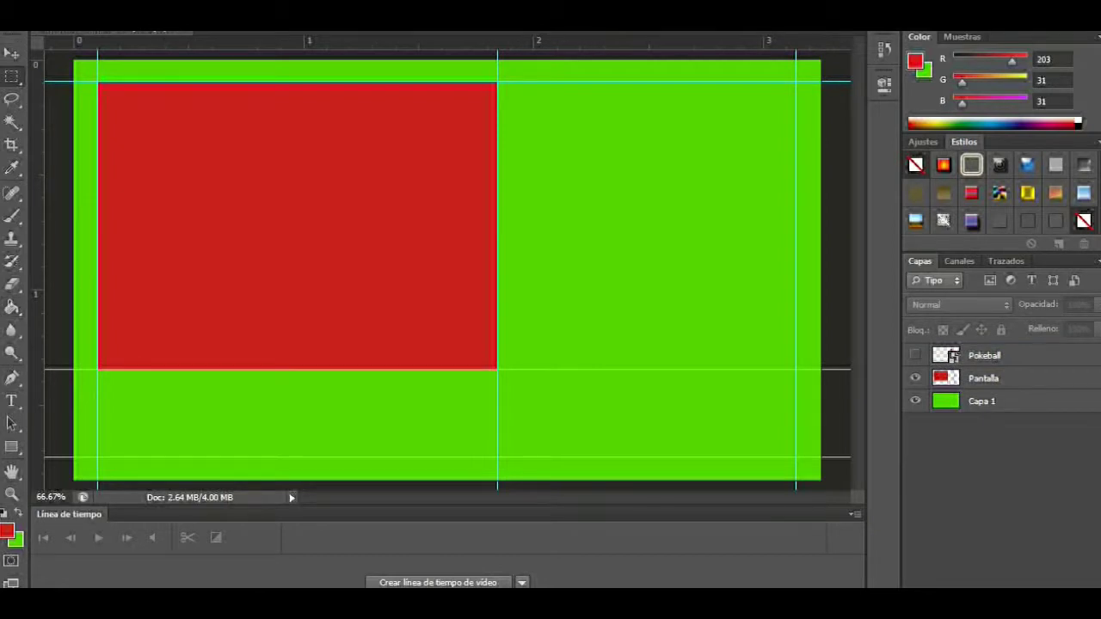
pyautogui.click(916, 355)
# Shrink the Pokeball layer and place it beside the red rectangle.
pyautogui.click(984, 355)
pyautogui.press('v')
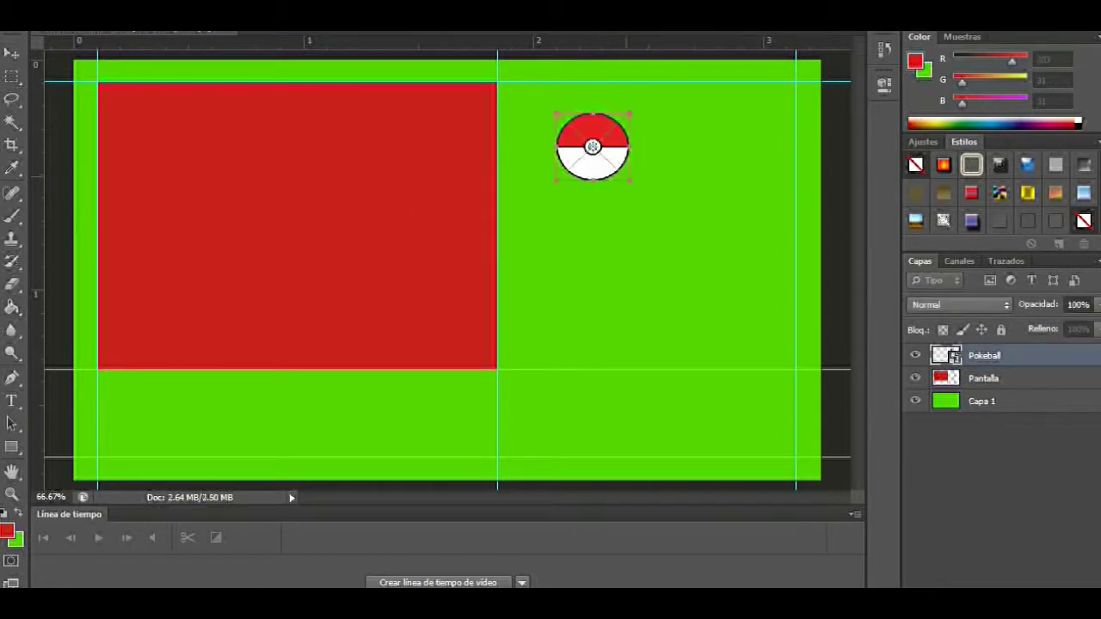
pyautogui.moveTo(593, 146)
pyautogui.mouseDown()
pyautogui.moveTo(542, 103)
pyautogui.moveTo(542, 211)
pyautogui.mouseUp()
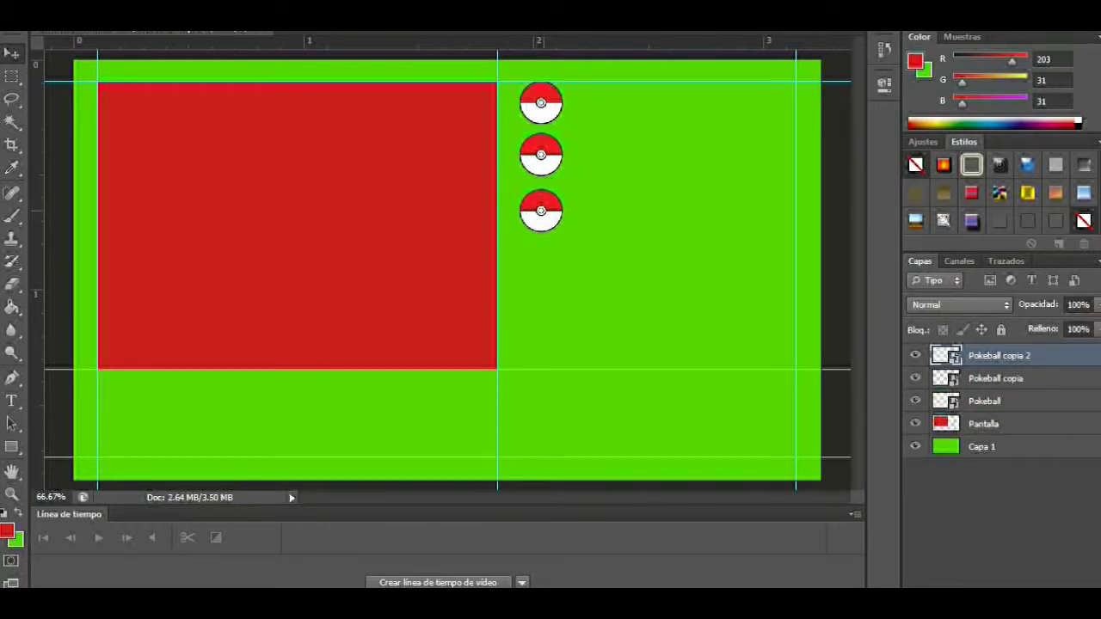
pyautogui.hotkey('ctrl', 'z')
pyautogui.hotkey('alt', '[')
pyautogui.press('Up')
pyautogui.press('Up')
pyautogui.press('Up')
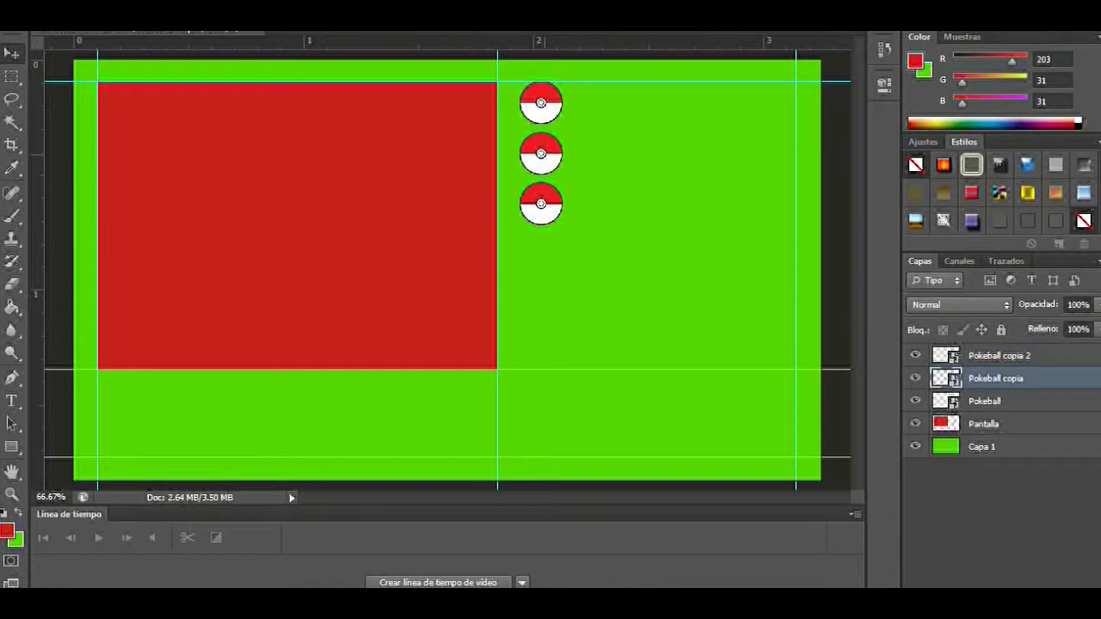
# Duplicate the pokeball into six copies and group them as Pokeballs.
pyautogui.hotkey('ctrl', 'j')
pyautogui.moveTo(541, 153)
pyautogui.mouseDown()
pyautogui.moveTo(742, 256)
pyautogui.moveTo(774, 258)
pyautogui.mouseUp()
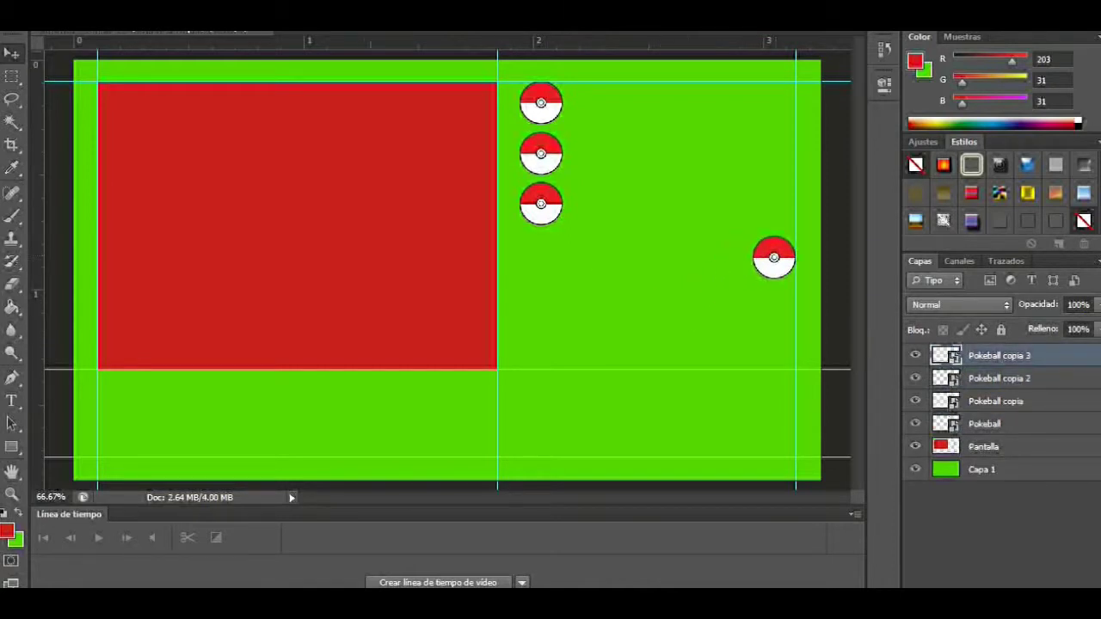
pyautogui.hotkey('ctrl', 'j')
pyautogui.hotkey('shift', 'Down')
pyautogui.hotkey('shift', 'Down')
pyautogui.hotkey('shift', 'Down')
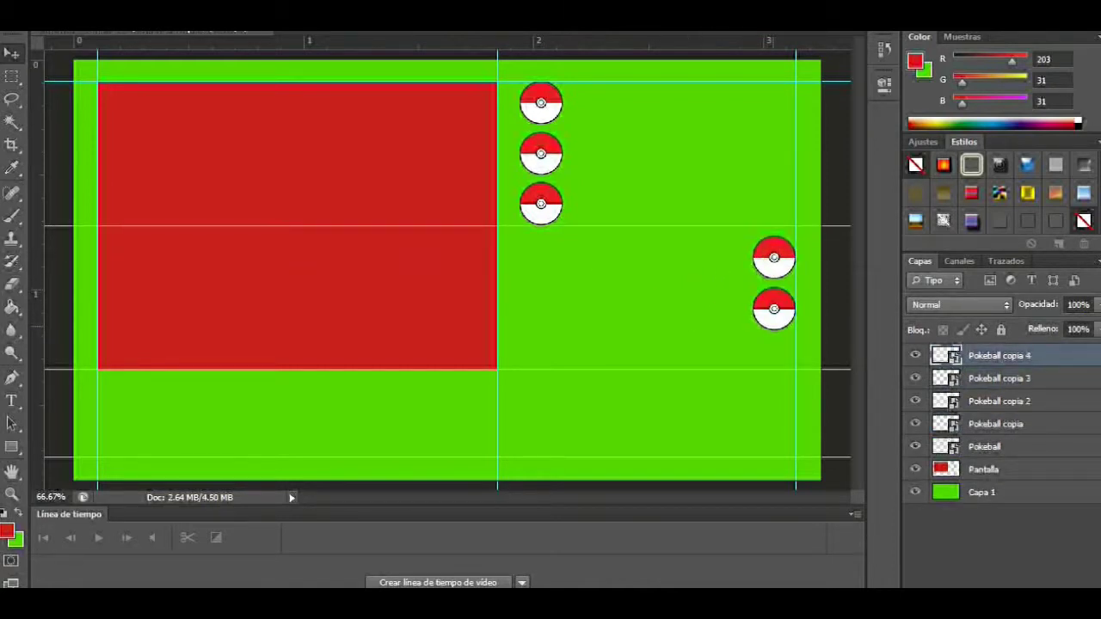
pyautogui.hotkey('ctrl', 'j')
pyautogui.hotkey('shift', 'Down')
pyautogui.hotkey('shift', 'Down')
pyautogui.hotkey('shift', 'Down')
pyautogui.hotkey('shift', 'Down')
pyautogui.hotkey('alt', 'shift', '[')
pyautogui.hotkey('alt', 'shift', '[')
pyautogui.hotkey('alt', 'shift', '[')
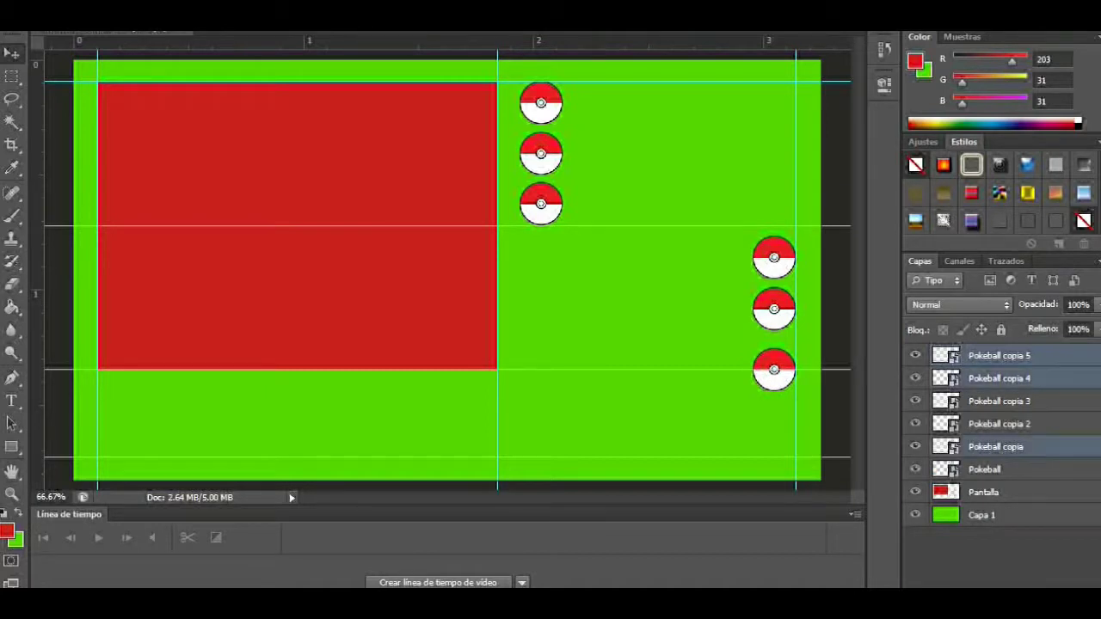
pyautogui.hotkey('alt', 'shift', '[')
pyautogui.hotkey('ctrl', 'g')
pyautogui.write('Pokeballs')
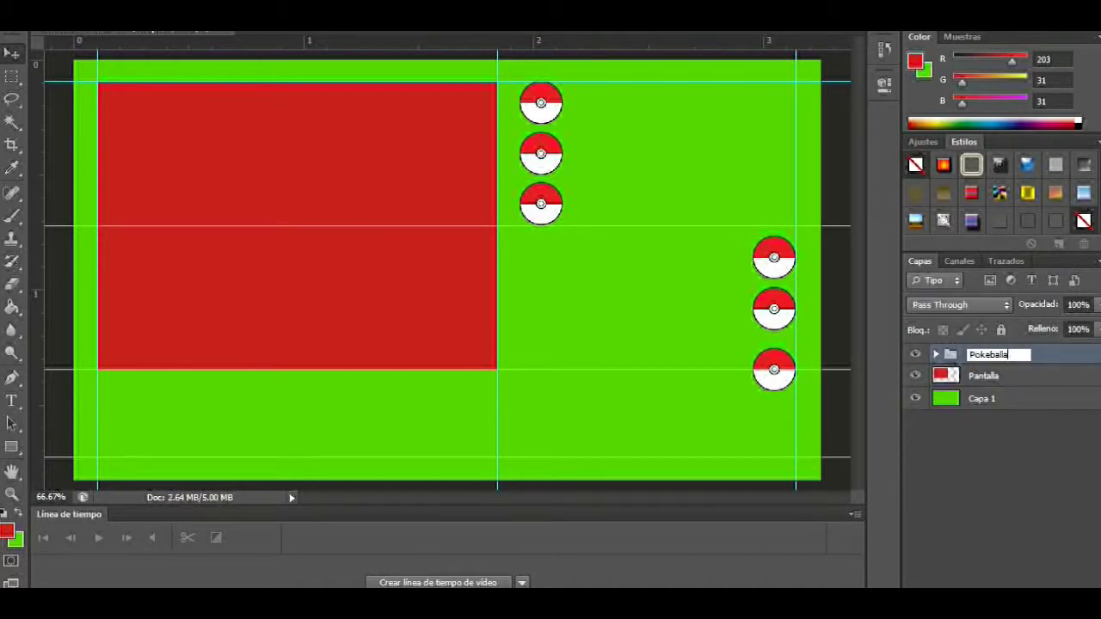
pyautogui.press('Return')
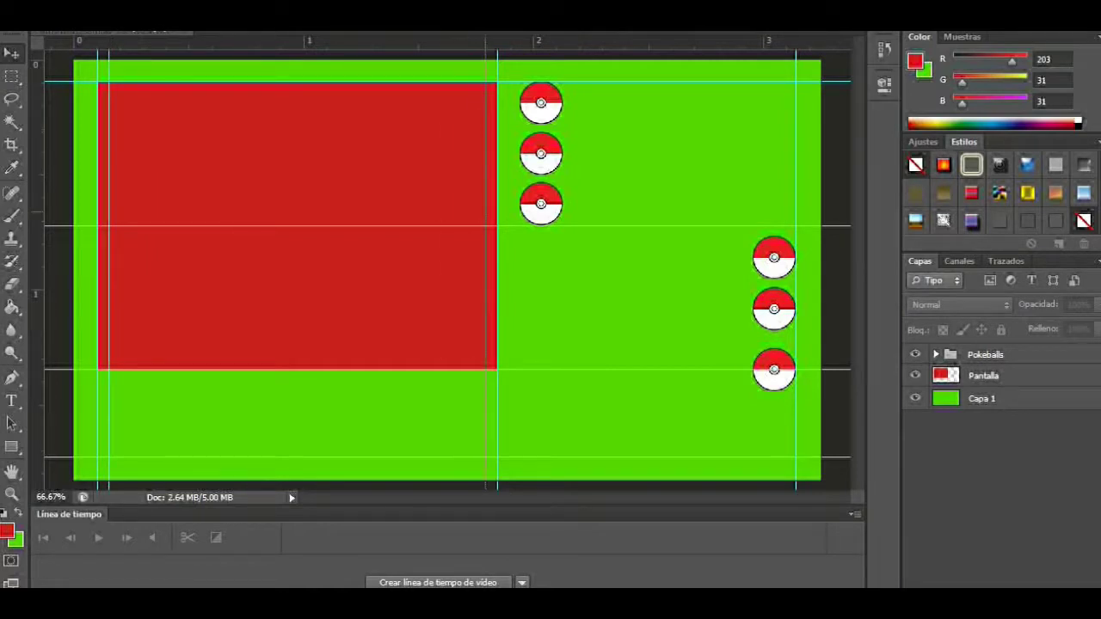
# Add guides at the rectangle's edges and line the pokeball copies up in one column.
pyautogui.moveTo(36, 258); pyautogui.dragTo(486, 258)
pyautogui.moveTo(258, 39); pyautogui.dragTo(258, 93)
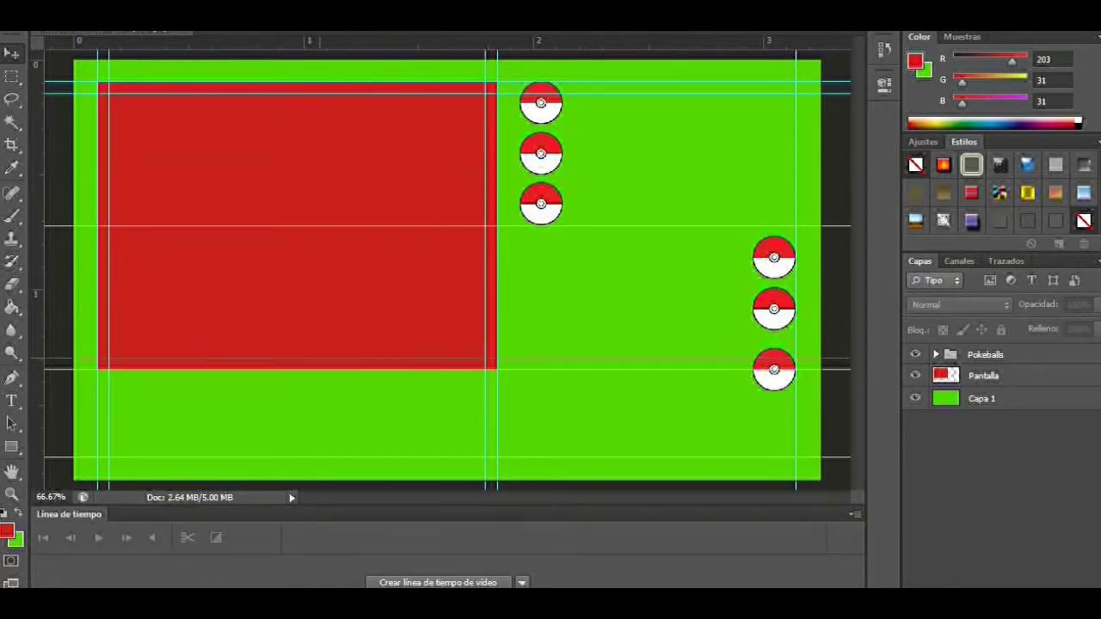
pyautogui.moveTo(265, 360); pyautogui.dragTo(265, 357)
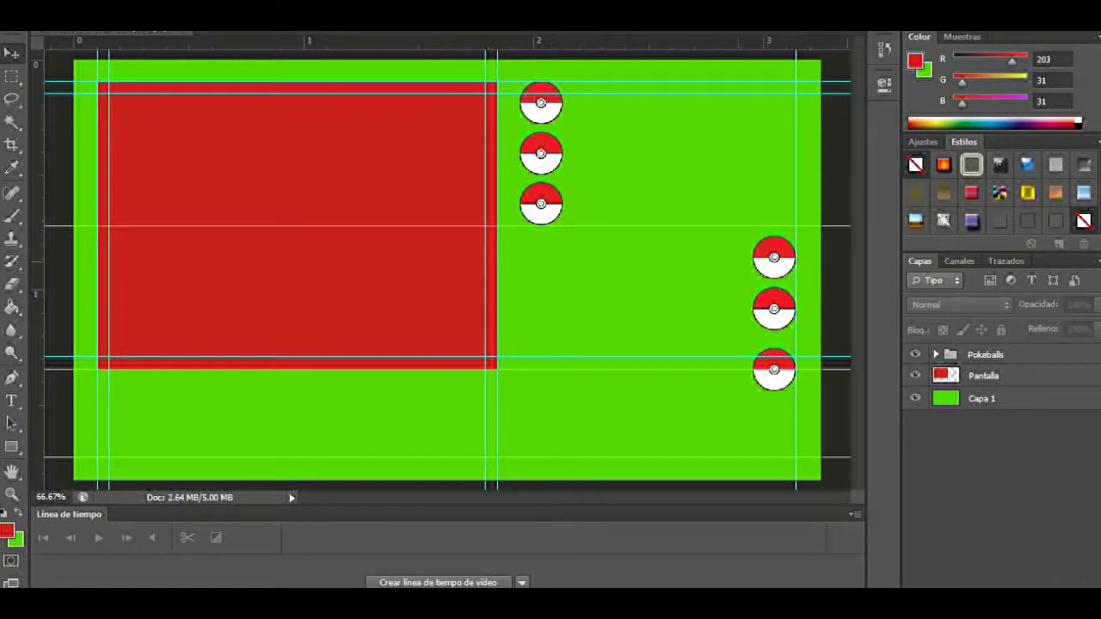
pyautogui.click(986, 354)
pyautogui.click(936, 355)
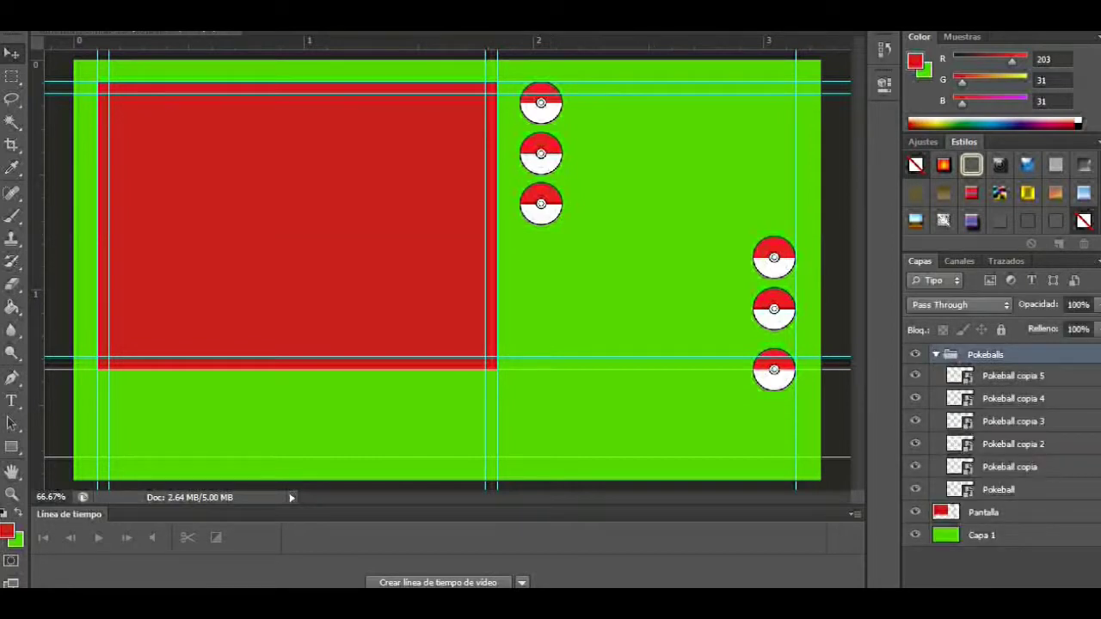
pyautogui.click(1013, 421)
pyautogui.moveTo(774, 257)
pyautogui.mouseDown()
pyautogui.moveTo(546, 246)
pyautogui.moveTo(541, 255)
pyautogui.mouseUp()
pyautogui.moveTo(541, 204)
pyautogui.mouseDown()
pyautogui.moveTo(462, 226)
pyautogui.moveTo(541, 204)
pyautogui.mouseUp()
pyautogui.moveTo(774, 309); pyautogui.dragTo(541, 307)
pyautogui.click(1013, 376)
pyautogui.moveTo(774, 370)
pyautogui.mouseDown()
pyautogui.moveTo(543, 370)
pyautogui.moveTo(541, 356)
pyautogui.mouseUp()
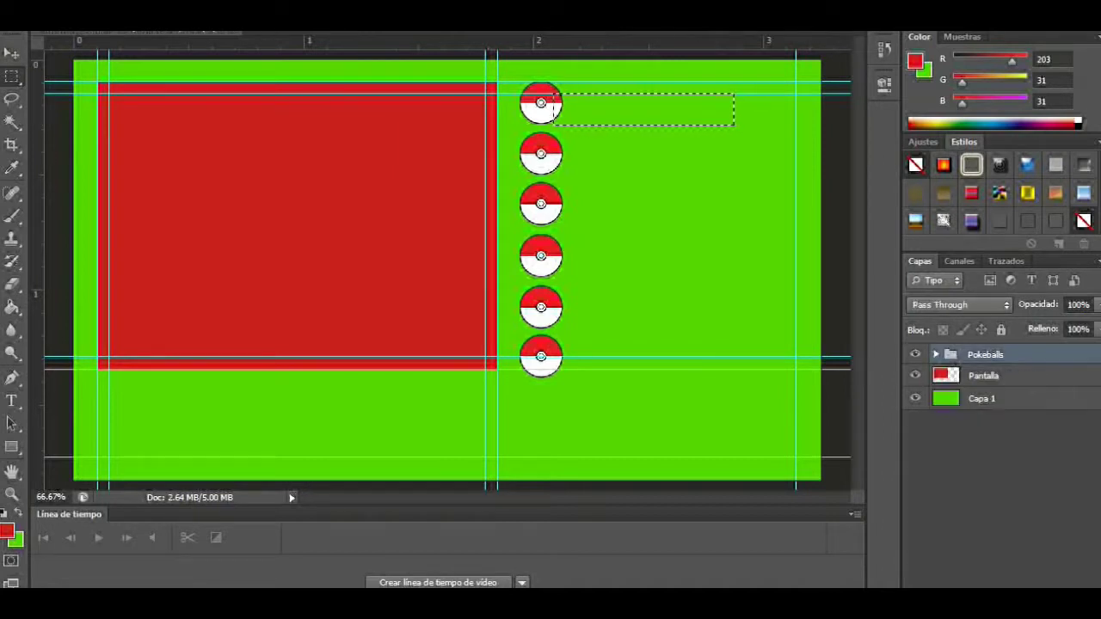
# Create a new group and layer holding a grey (159,135,135) name bar.
pyautogui.hotkey('ctrl', 'g')
pyautogui.hotkey('ctrl', 'z')
pyautogui.hotkey('ctrl', 'z')
pyautogui.hotkey('ctrl', 'shift', 'alt', 'n')
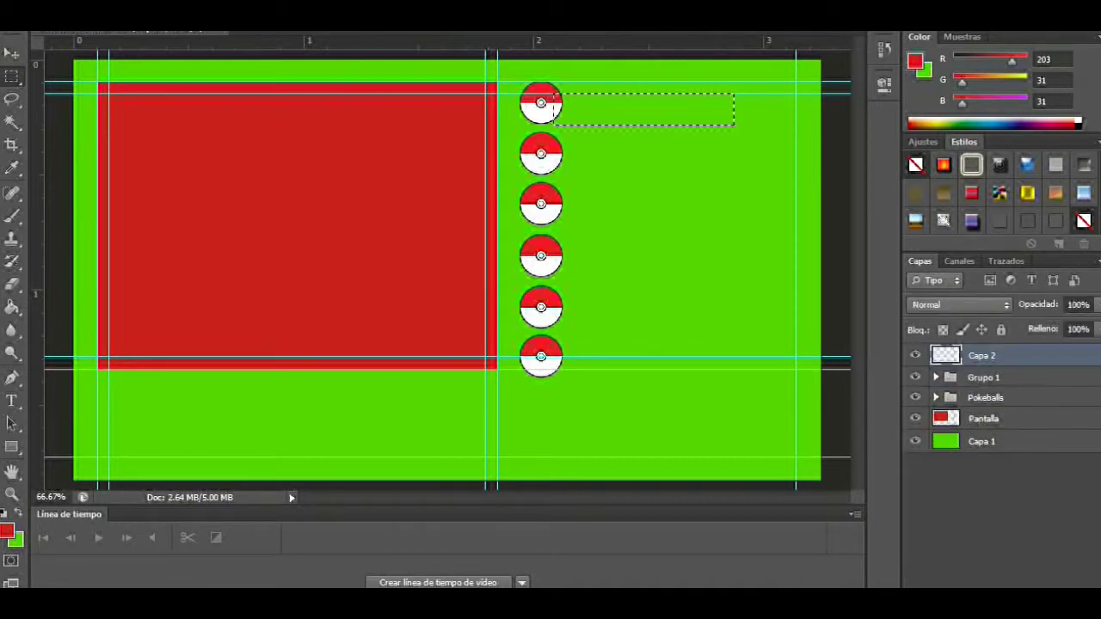
pyautogui.hotkey('ctrl', 'z')
pyautogui.hotkey('ctrl', 'shift', 'alt', 'n')
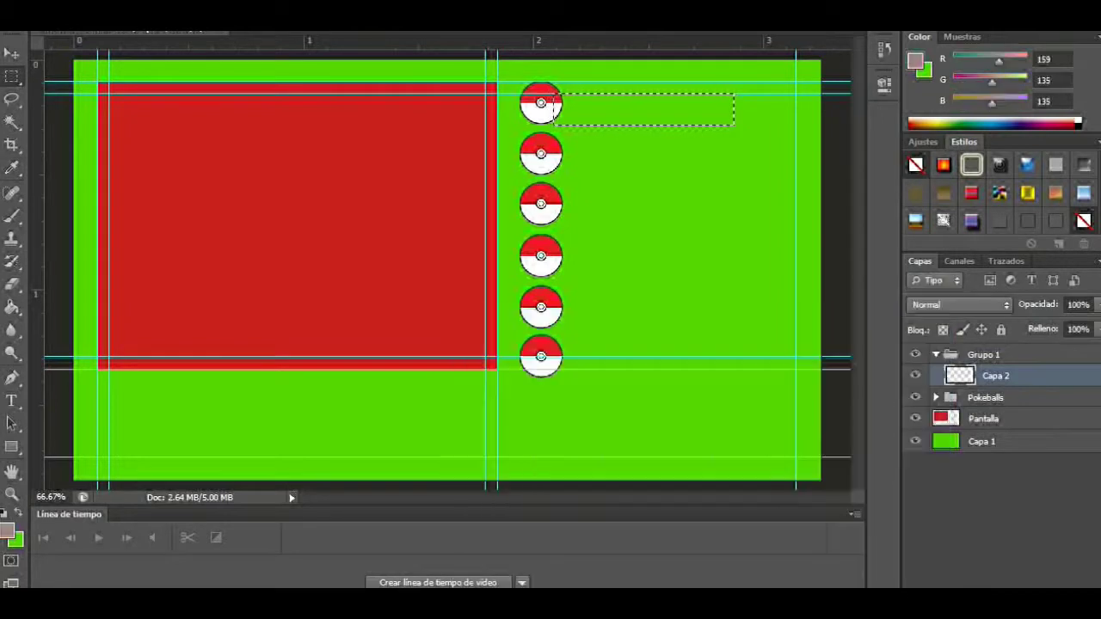
pyautogui.hotkey('alt', 'BackSpace')
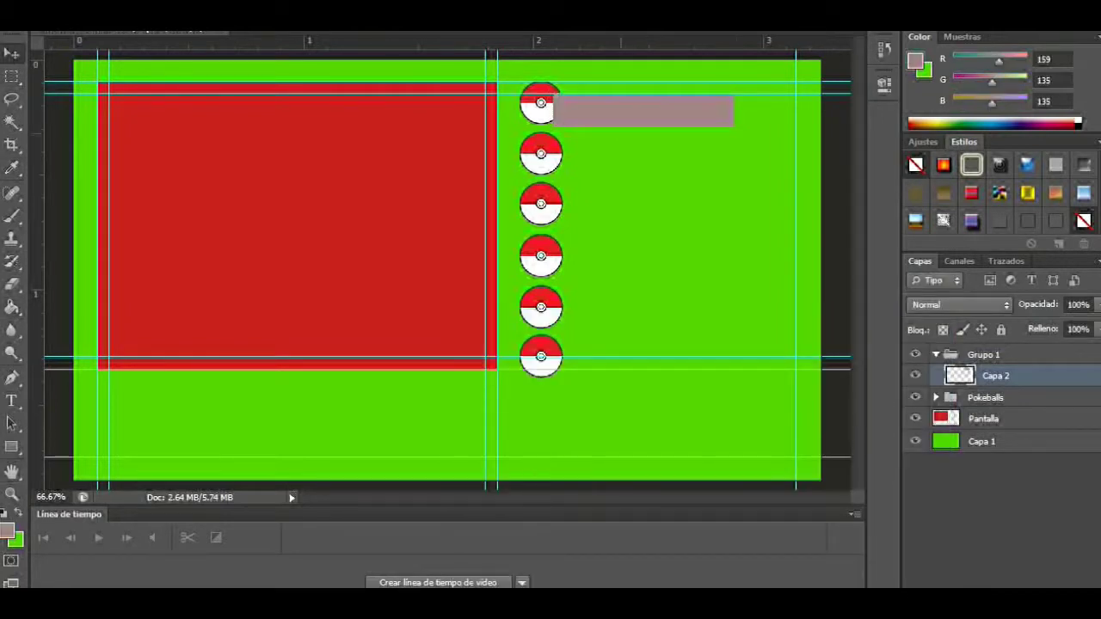
pyautogui.hotkey('ctrl', '[')
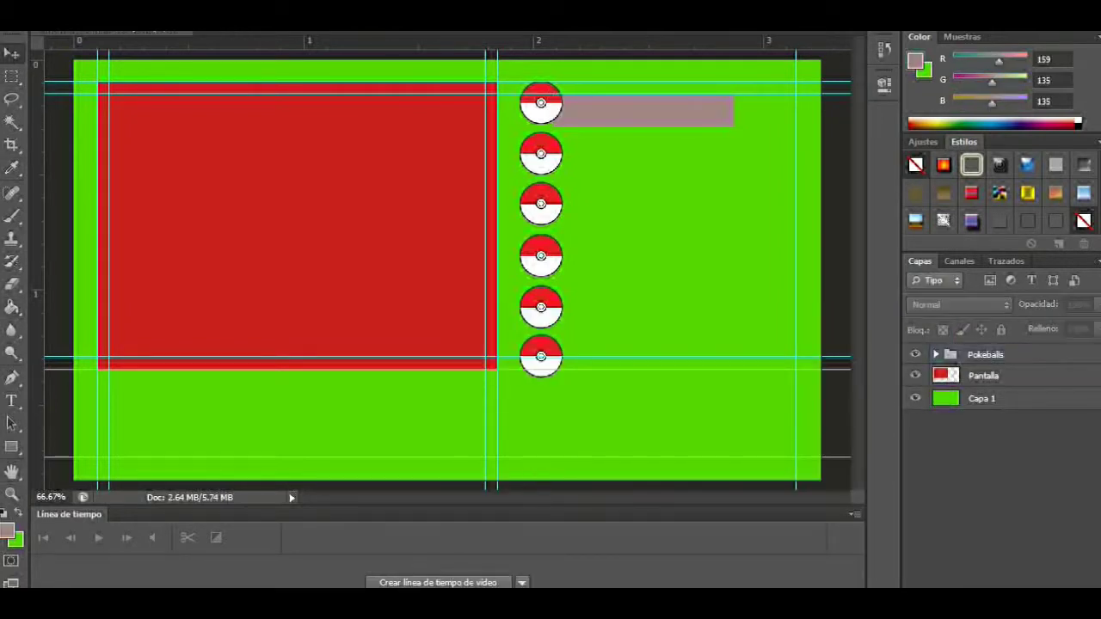
pyautogui.hotkey('ctrl', '[')
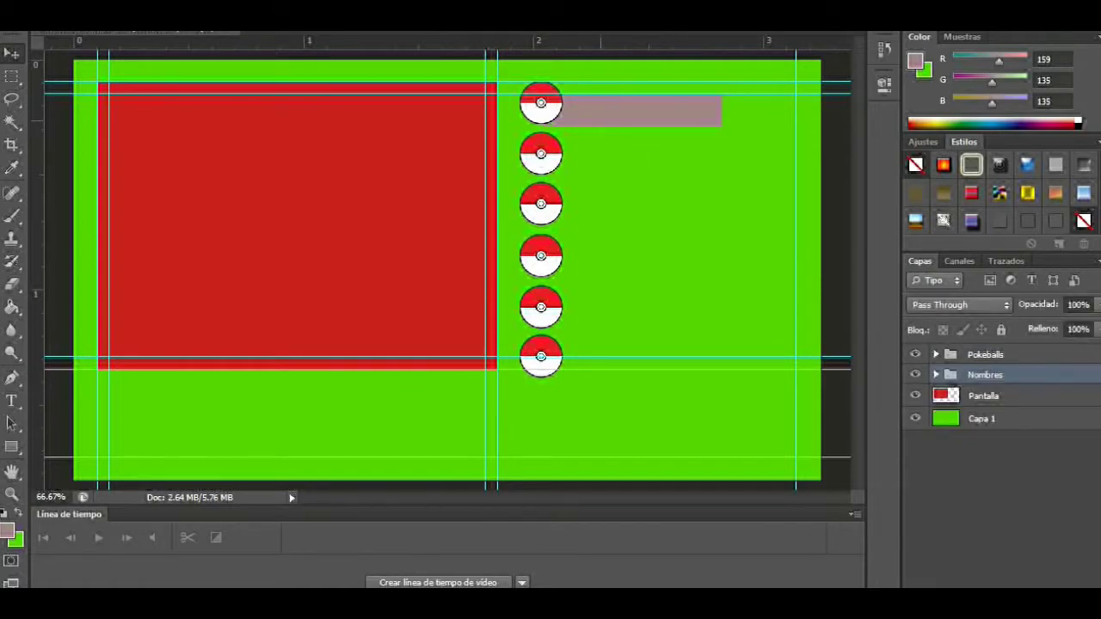
# Rename the bar layer Nombre and duplicate it beside the next Poké Balls.
pyautogui.hotkey('ctrl', 'shift', 'alt', 'n')
pyautogui.doubleClick(998, 395)
pyautogui.write('Nombre')
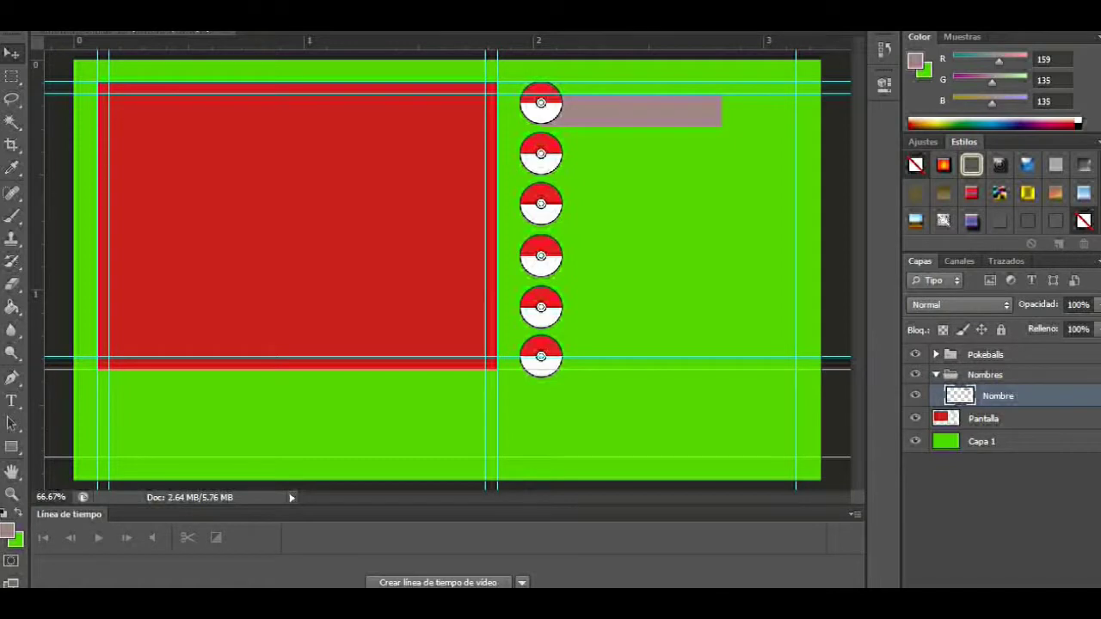
pyautogui.hotkey('ctrl', 'j')
pyautogui.moveTo(641, 110); pyautogui.dragTo(641, 362)
pyautogui.hotkey('ctrl', 'j')
pyautogui.hotkey('ctrl', 'j')
pyautogui.hotkey('ctrl', 'j')
pyautogui.hotkey('ctrl', 'j')
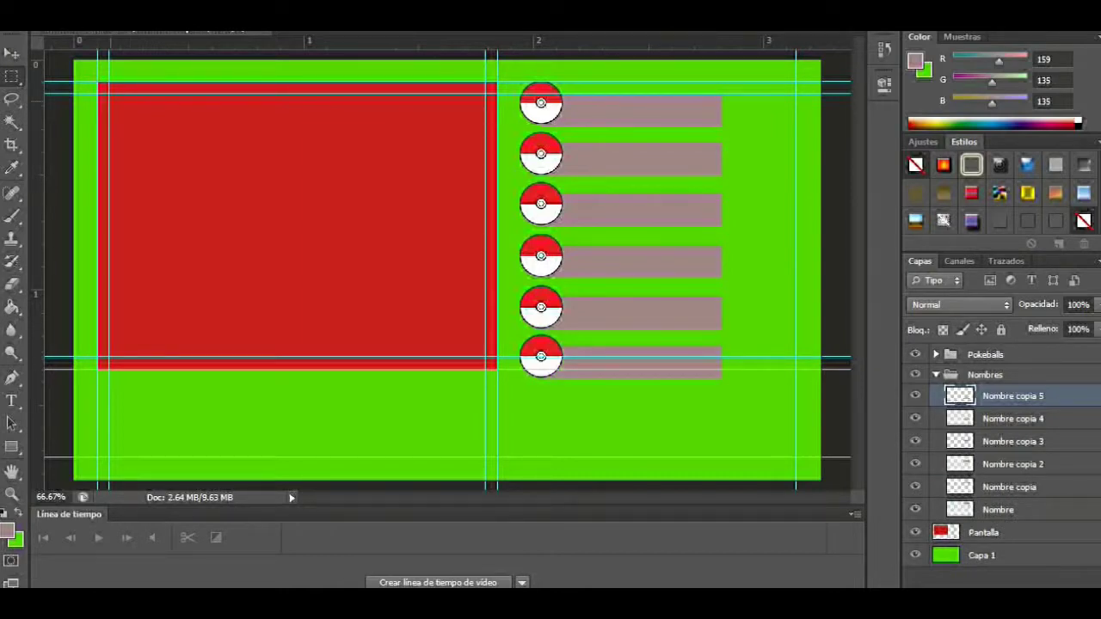
# Delete the interior of the red Pantalla panel, leaving a hollow frame.
pyautogui.moveTo(108, 93); pyautogui.dragTo(486, 355)
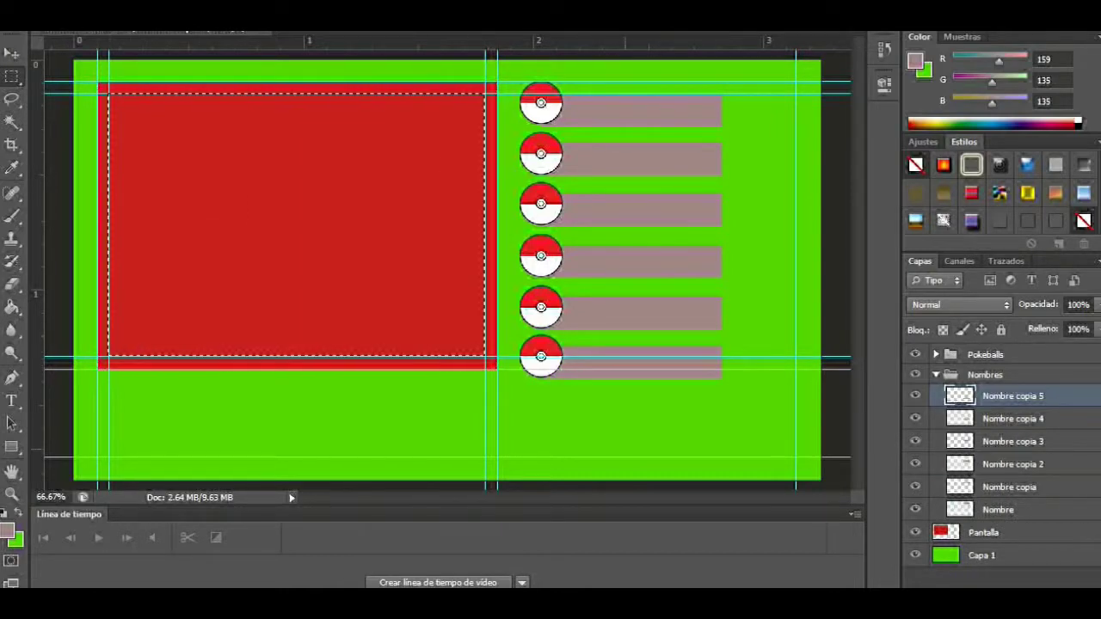
pyautogui.click(984, 533)
pyautogui.press('Delete')
pyautogui.hotkey('ctrl', 'd')
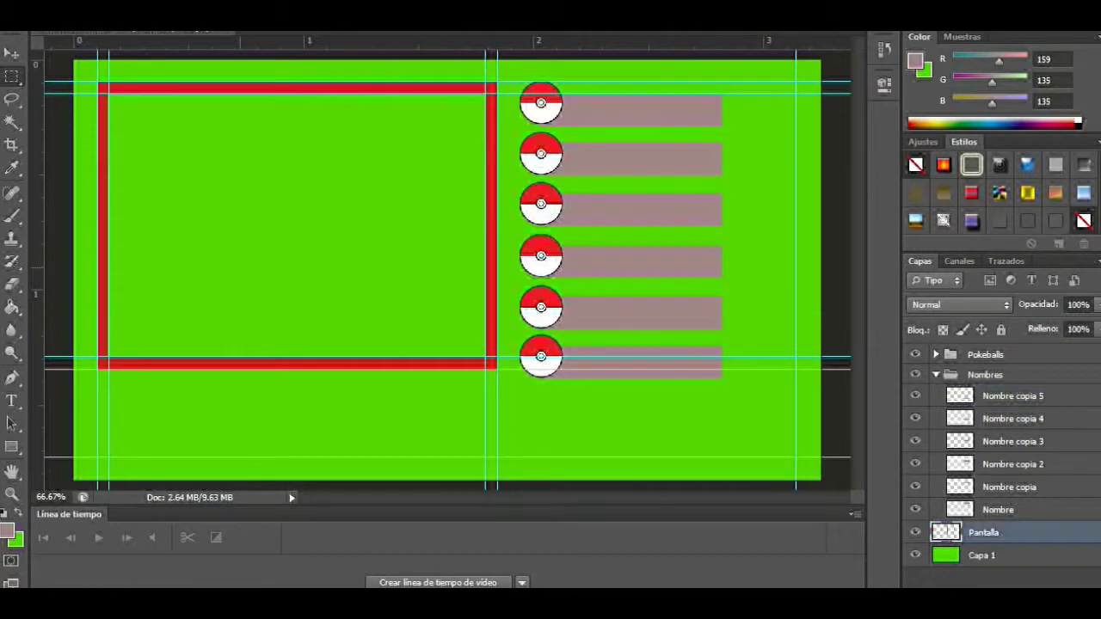
# Give the frame a Bevel and Emboss and a bright green Color Overlay.
pyautogui.doubleClick(1033, 532)
pyautogui.click(523, 147)
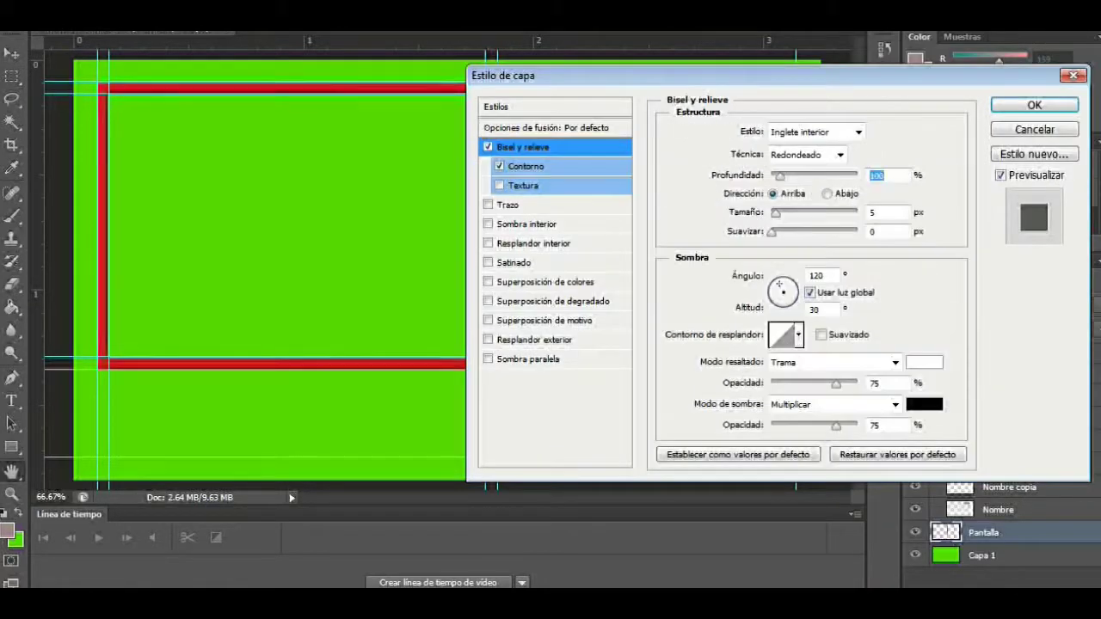
pyautogui.click(546, 282)
pyautogui.click(898, 129)
pyautogui.click(727, 496)
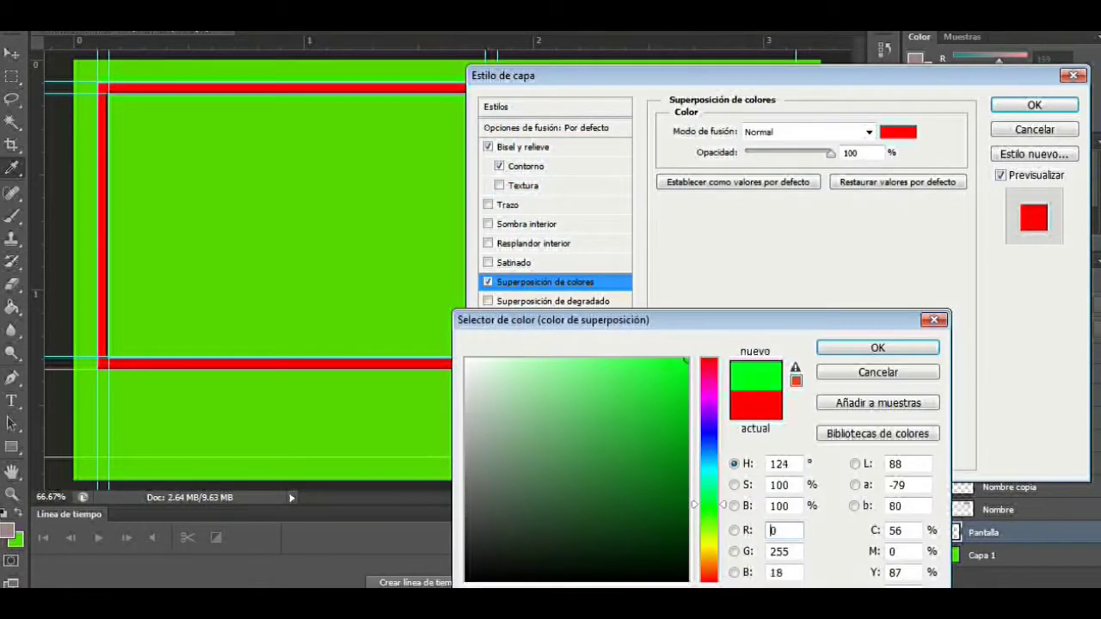
pyautogui.click(676, 396)
pyautogui.click(914, 347)
pyautogui.press('Return')
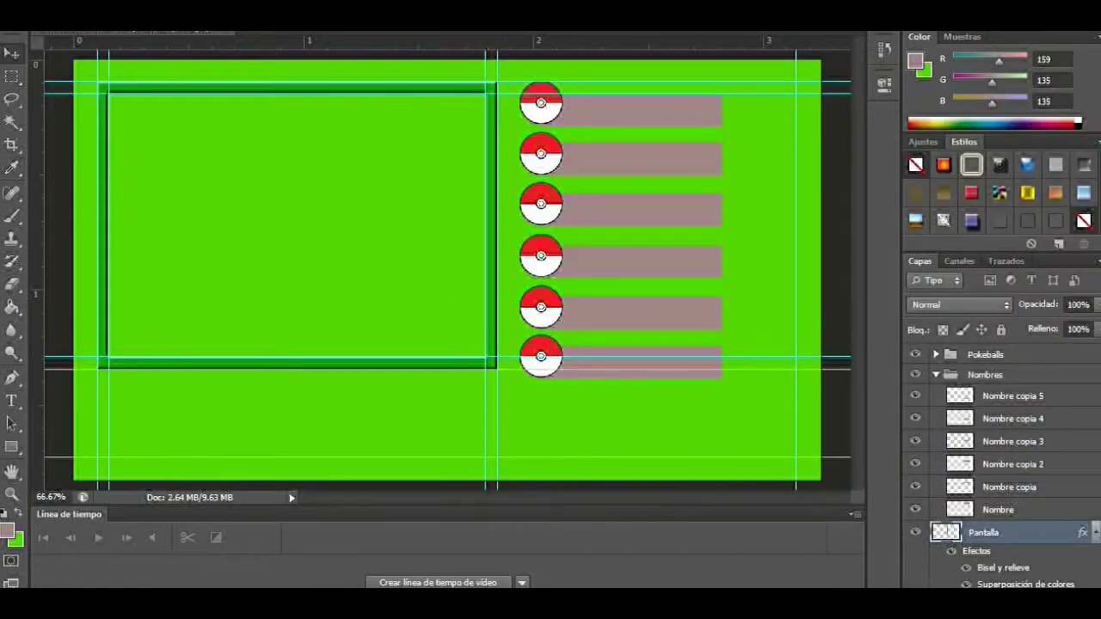
# Rename the frame layer to Marco Para Pantalla.
pyautogui.doubleClick(983, 532)
pyautogui.write('m')
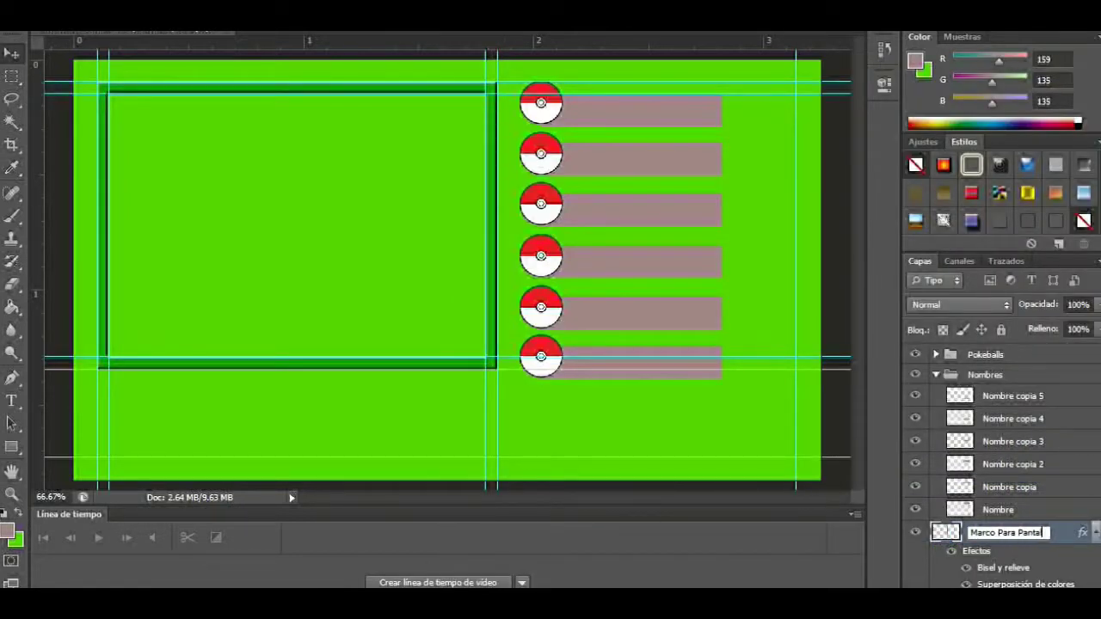
pyautogui.write('lla')
pyautogui.press('Return')
# Place the maxresdefault (2).jpg image into the document.
pyautogui.click(41, 25)
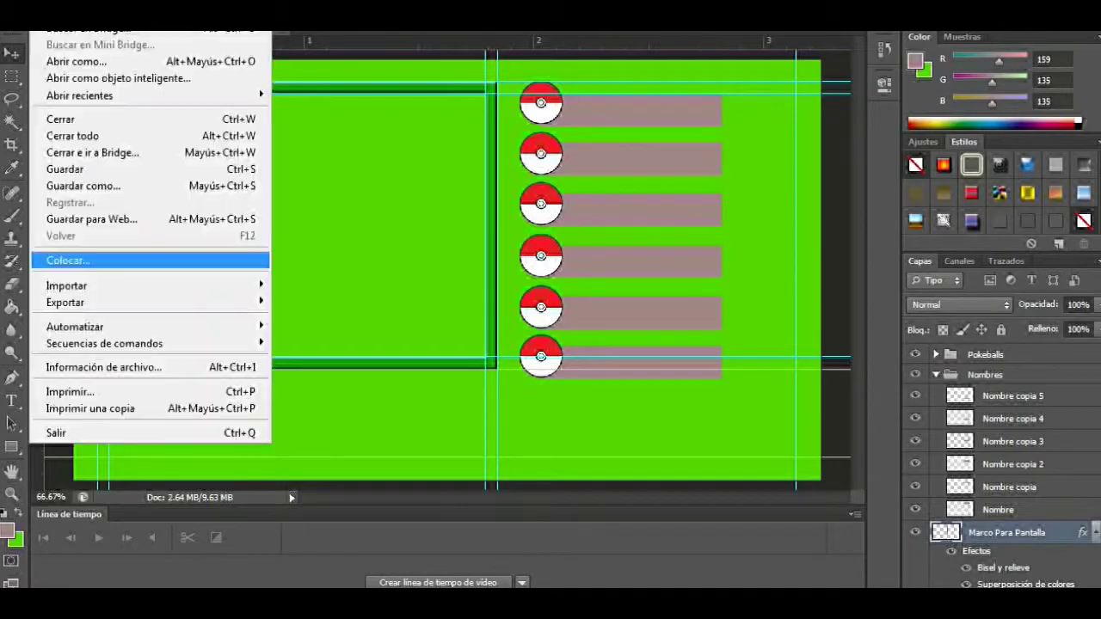
pyautogui.click(69, 259)
pyautogui.write('max')
pyautogui.press('Down')
pyautogui.press('Return')
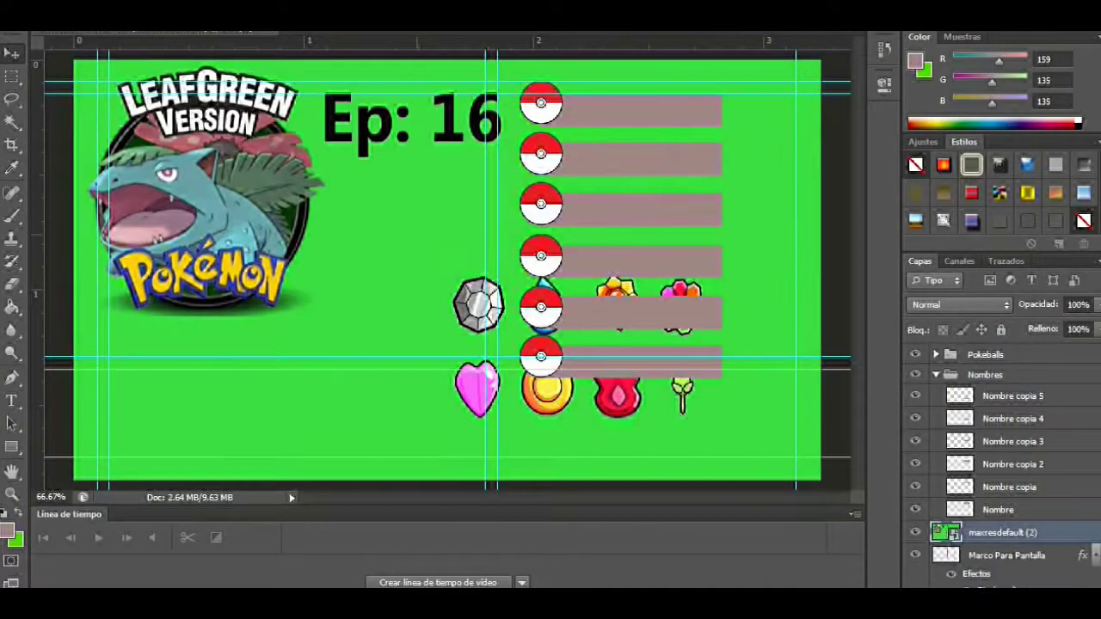
# Rasterize the placed image and paint green over its Ep: 16 text and background.
pyautogui.click(936, 374)
pyautogui.click(1095, 418)
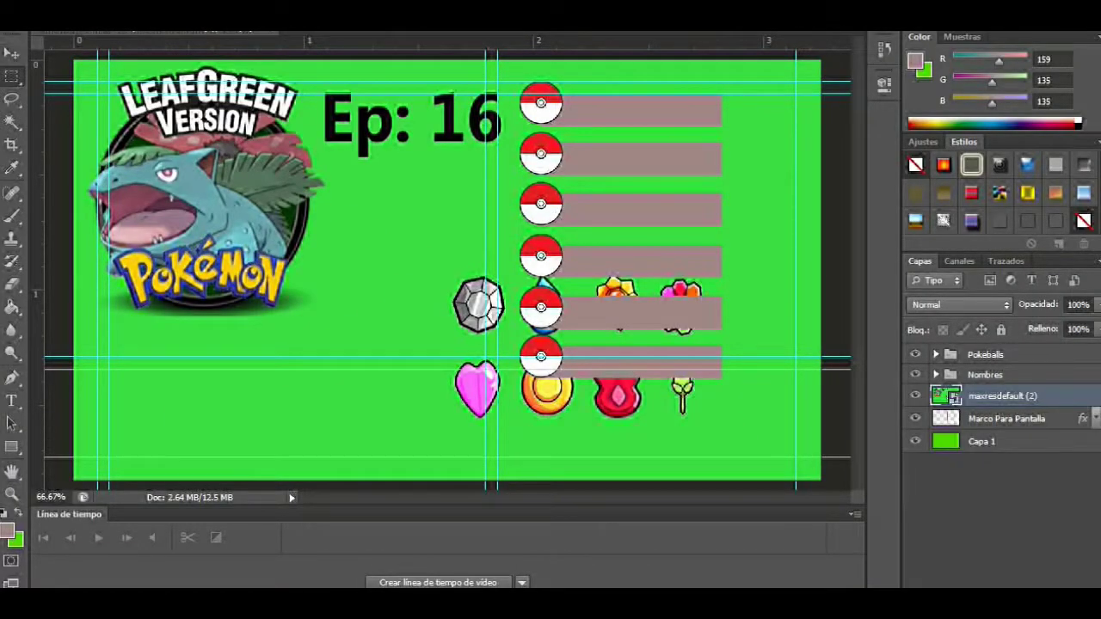
pyautogui.click(361, 120)
pyautogui.click(563, 238)
pyautogui.moveTo(327, 94); pyautogui.dragTo(395, 155)
pyautogui.moveTo(387, 94); pyautogui.dragTo(490, 216)
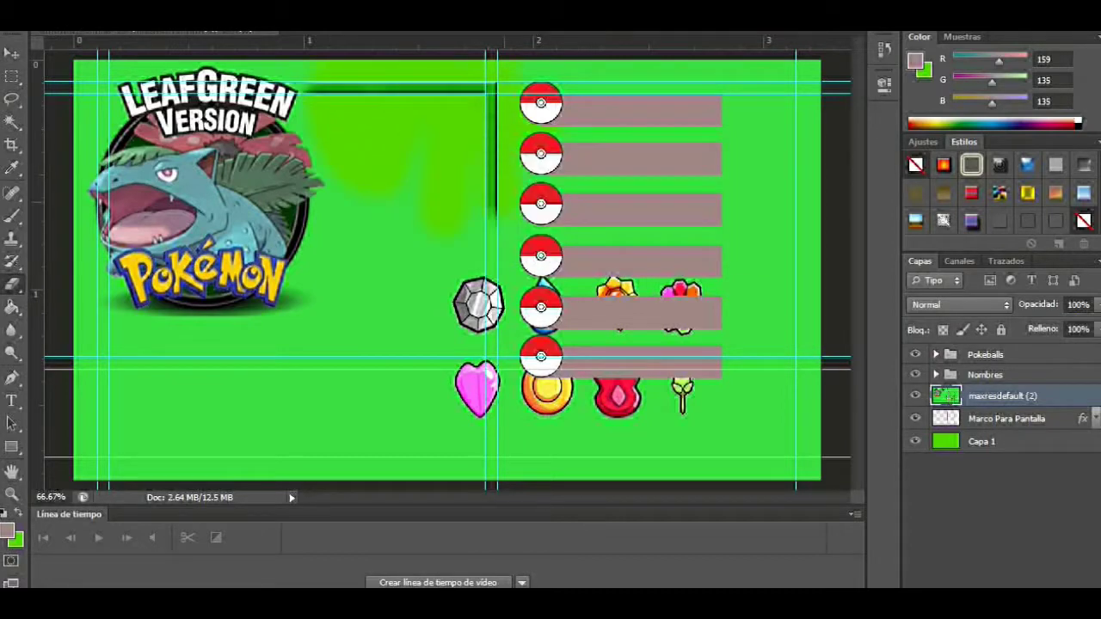
pyautogui.moveTo(430, 363); pyautogui.dragTo(138, 447)
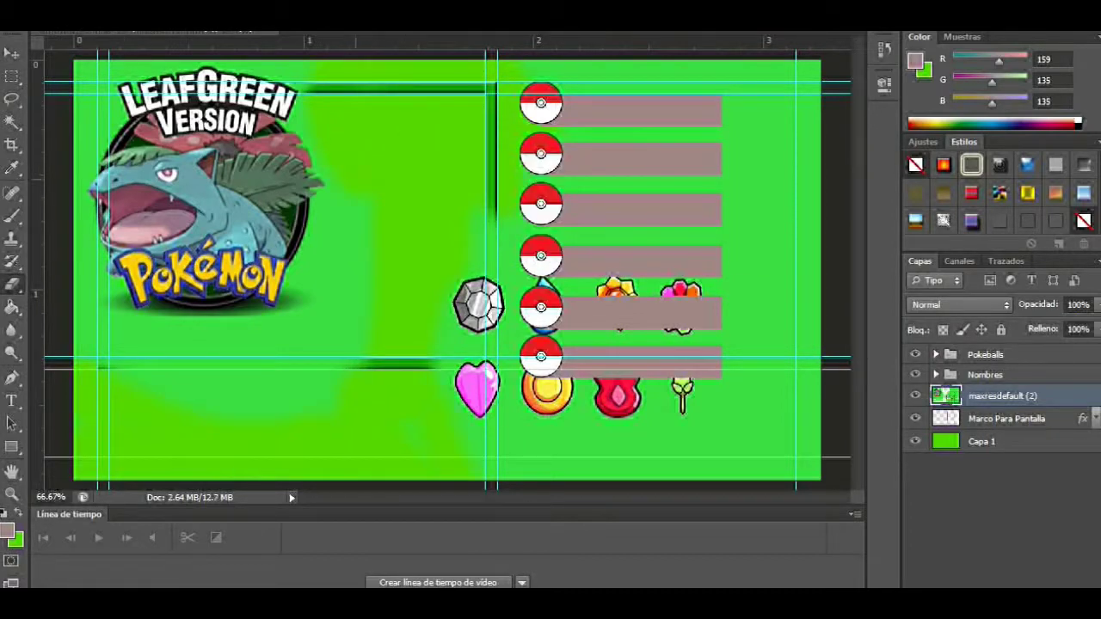
pyautogui.moveTo(372, 363)
pyautogui.mouseDown()
pyautogui.moveTo(279, 363)
pyautogui.moveTo(104, 293)
pyautogui.mouseUp()
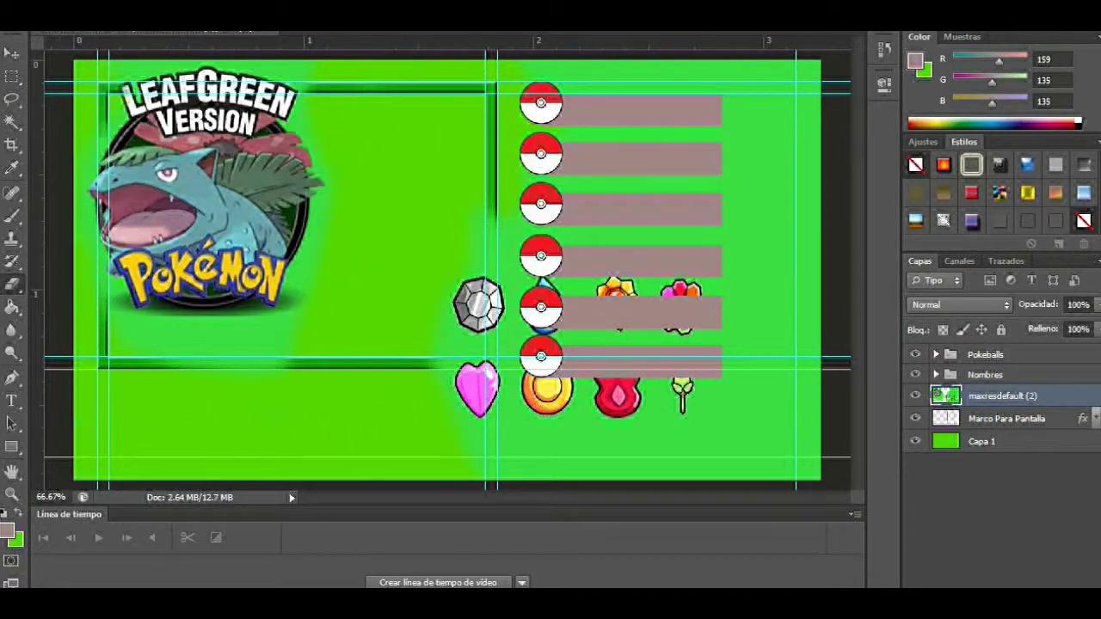
pyautogui.moveTo(296, 363)
pyautogui.mouseDown()
pyautogui.moveTo(227, 363)
pyautogui.moveTo(112, 292)
pyautogui.mouseUp()
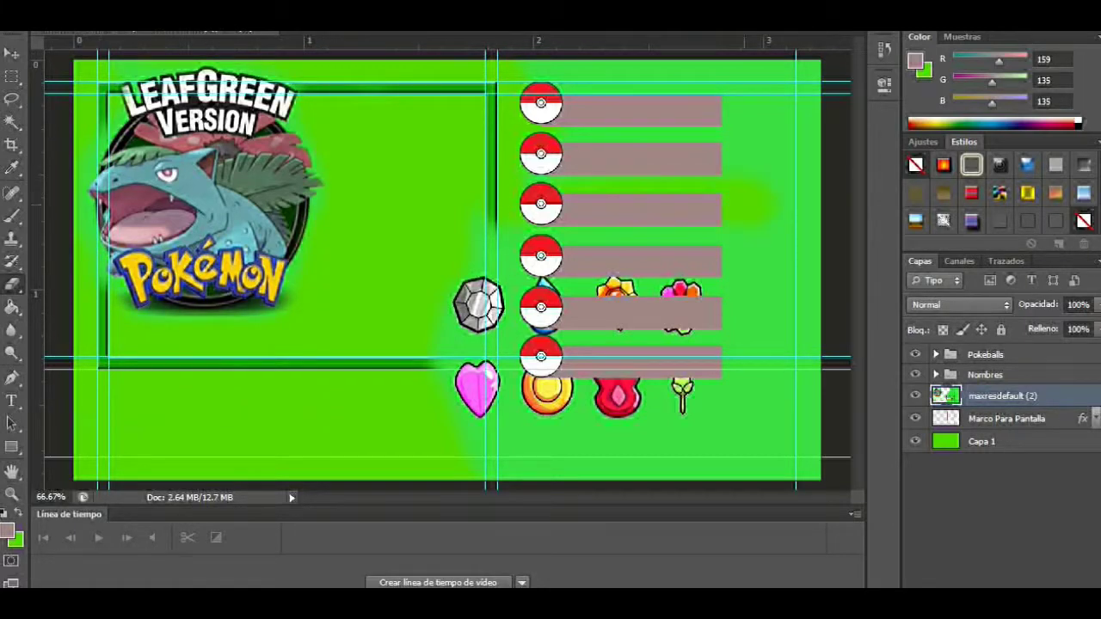
# Cut the LeafGreen Pokémon logo onto its own layer and move it into the left frame panel.
pyautogui.press('m')
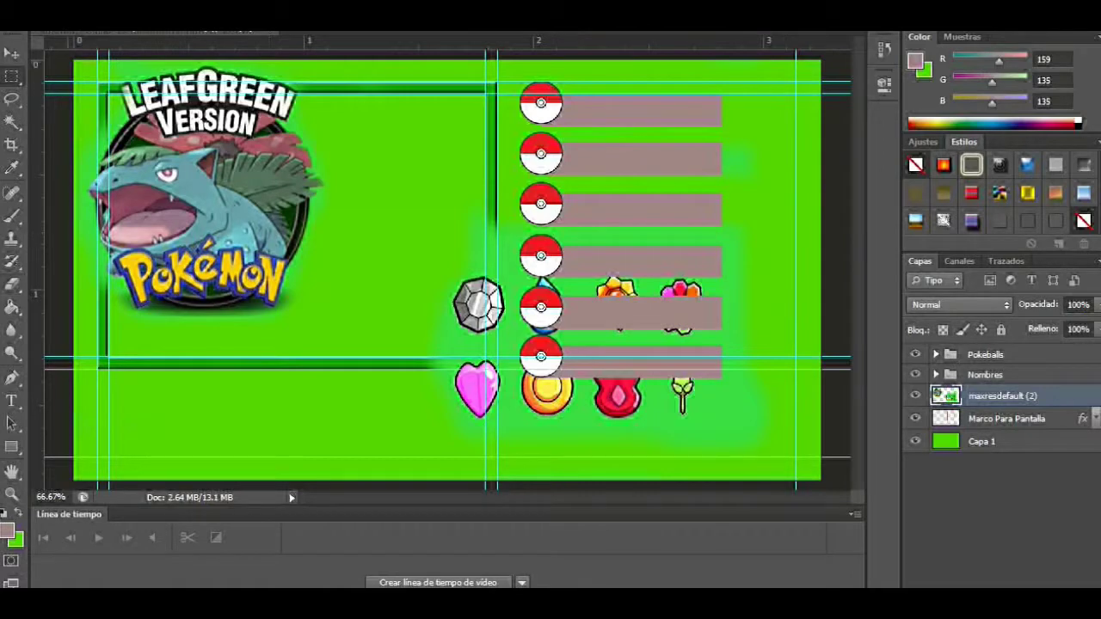
pyautogui.moveTo(86, 58); pyautogui.dragTo(325, 317)
pyautogui.hotkey('ctrl', 'x')
pyautogui.hotkey('ctrl', 'v')
pyautogui.press('v')
pyautogui.moveTo(421, 250); pyautogui.dragTo(271, 249)
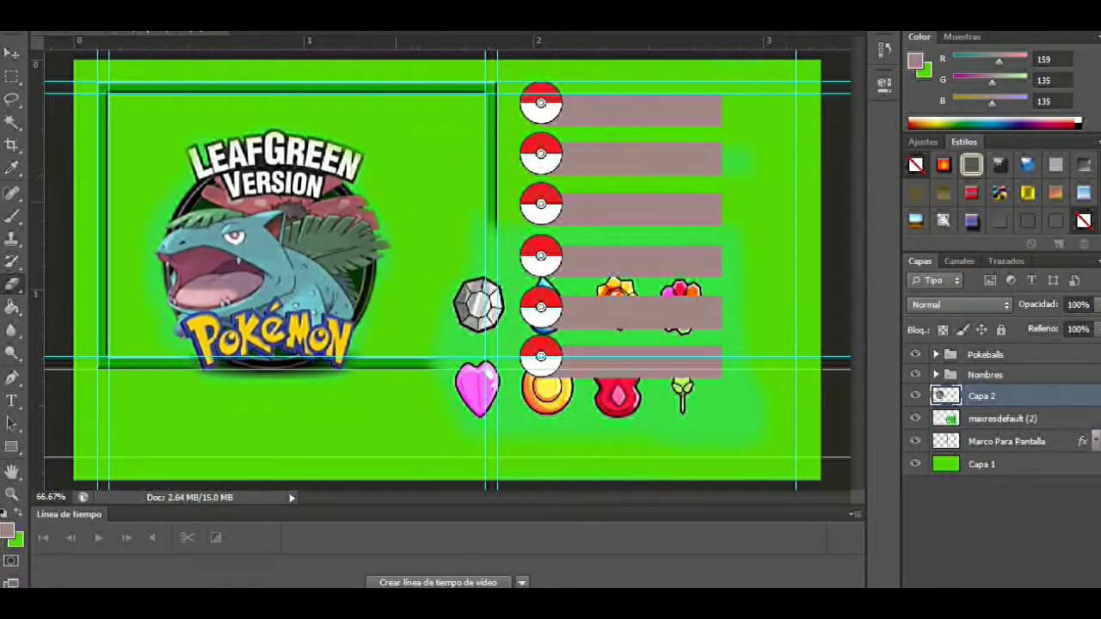
# Hide the Venusaur image and shrink the logo to about 65 px in the frame's top-left corner.
pyautogui.click(914, 418)
pyautogui.hotkey('ctrl', 't')
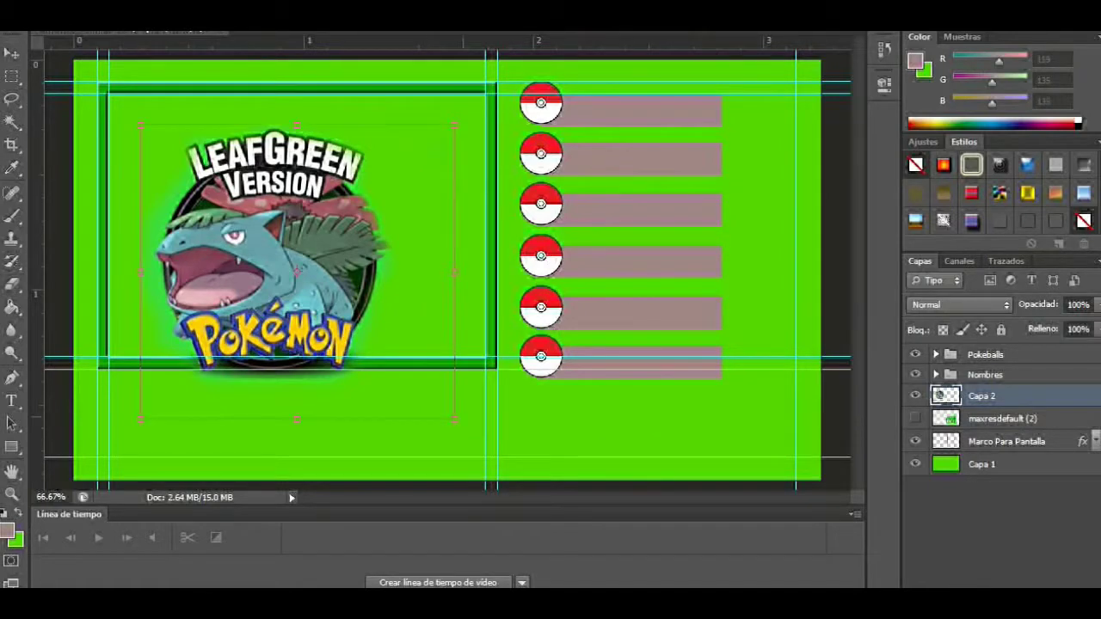
pyautogui.moveTo(389, 378); pyautogui.dragTo(246, 228)
pyautogui.press('Return')
pyautogui.moveTo(196, 177); pyautogui.dragTo(135, 112)
pyautogui.hotkey('ctrl', 't')
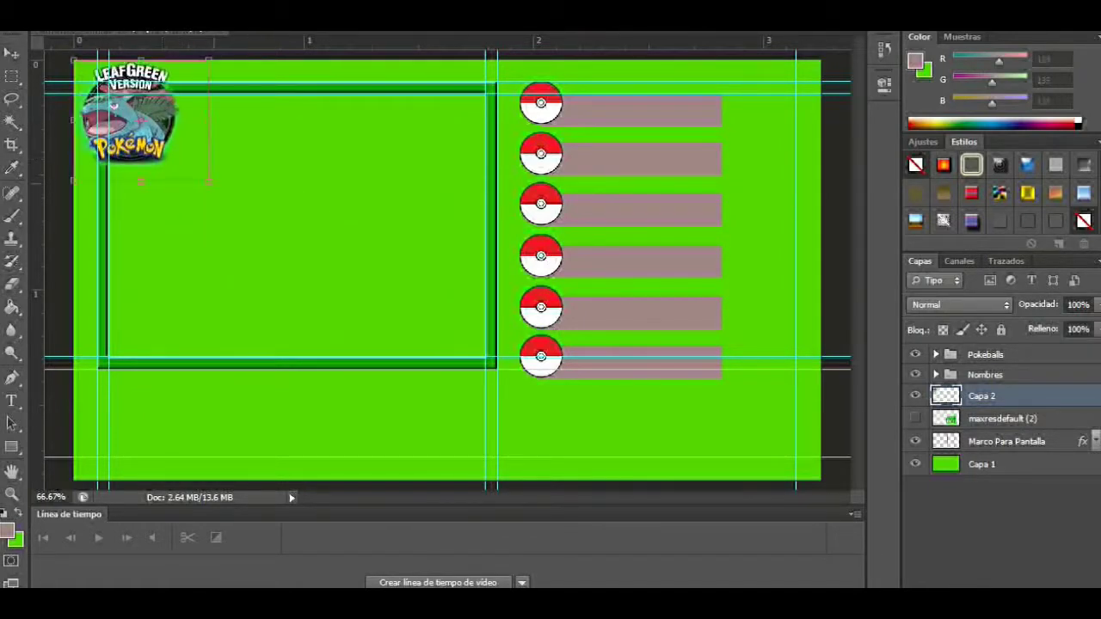
pyautogui.moveTo(177, 167); pyautogui.dragTo(133, 116)
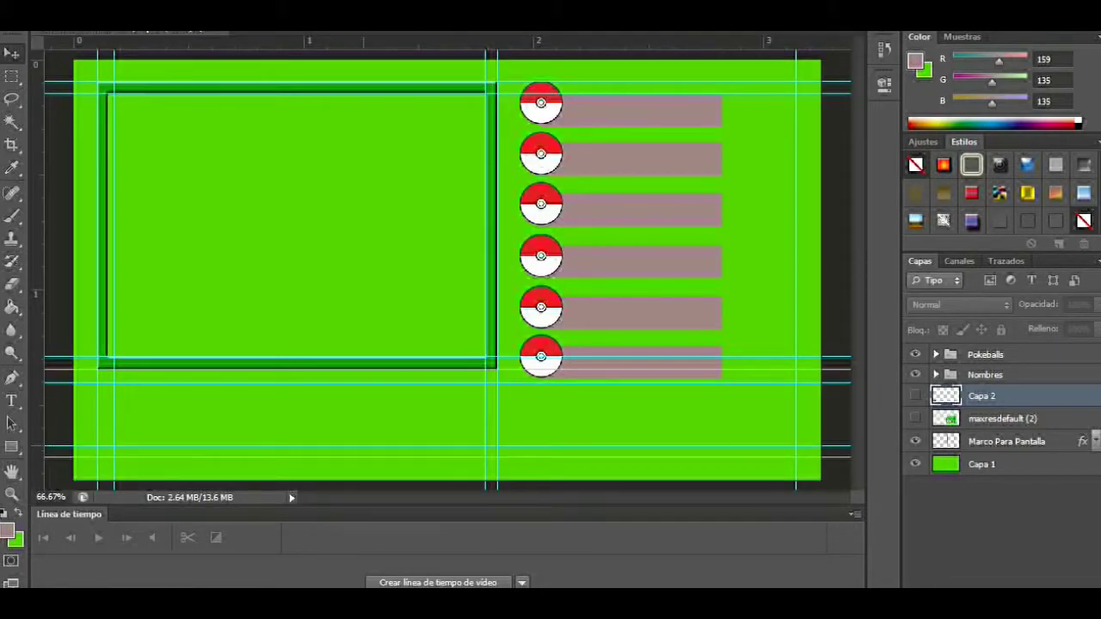
# Reposition the vertical guides to the screen frame's edges.
pyautogui.press('m')
pyautogui.press('v')
pyautogui.moveTo(114, 215); pyautogui.dragTo(155, 216)
pyautogui.moveTo(486, 215); pyautogui.dragTo(419, 215)
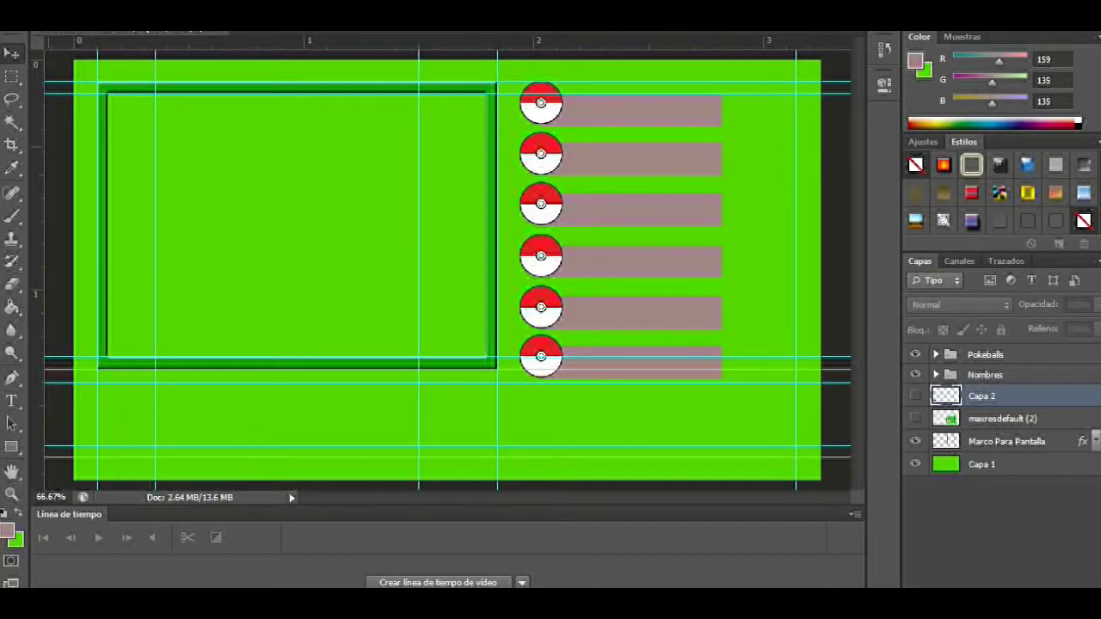
pyautogui.moveTo(34, 215); pyautogui.dragTo(486, 215)
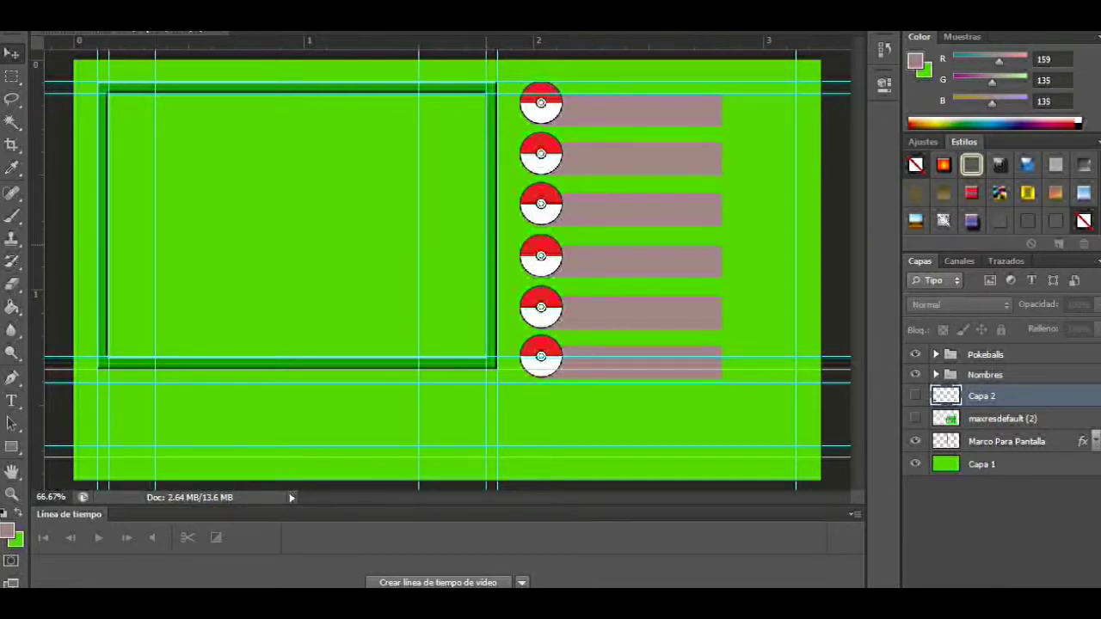
pyautogui.moveTo(154, 215); pyautogui.dragTo(133, 215)
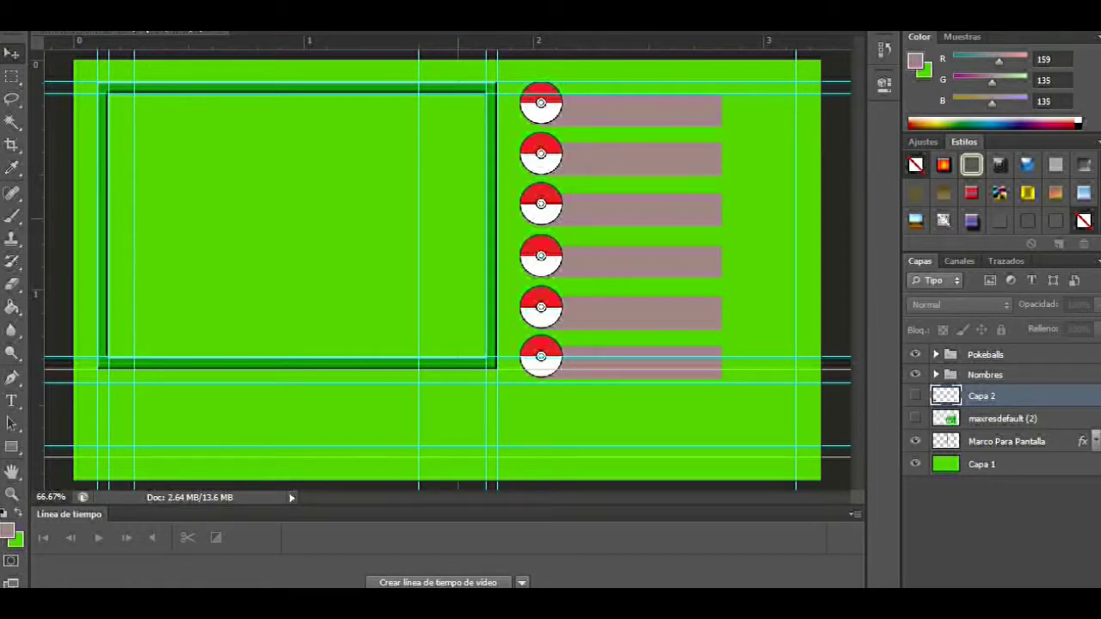
pyautogui.moveTo(419, 215); pyautogui.dragTo(459, 215)
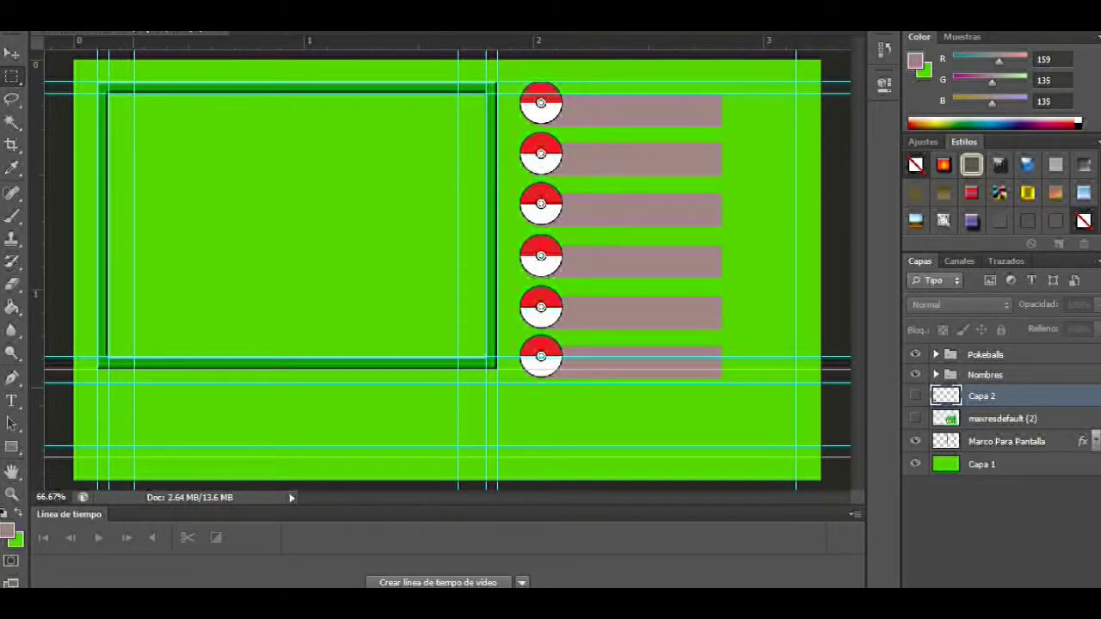
# Fill a salmon bar on a new layer below the frame.
pyautogui.moveTo(134, 383); pyautogui.dragTo(458, 446)
pyautogui.hotkey('ctrl', 'shift', 'alt', 'n')
pyautogui.click(7, 531)
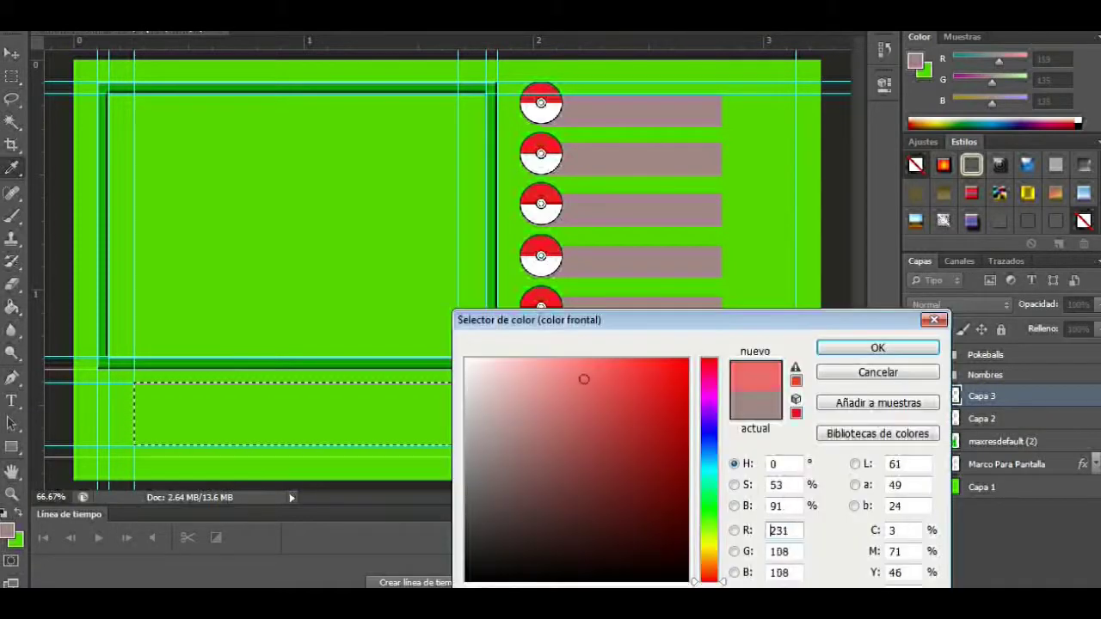
pyautogui.click(843, 347)
pyautogui.hotkey('alt', 'BackSpace')
pyautogui.hotkey('ctrl', 'd')
# Move the guides to enclose the pink bar with a margin.
pyautogui.press('v')
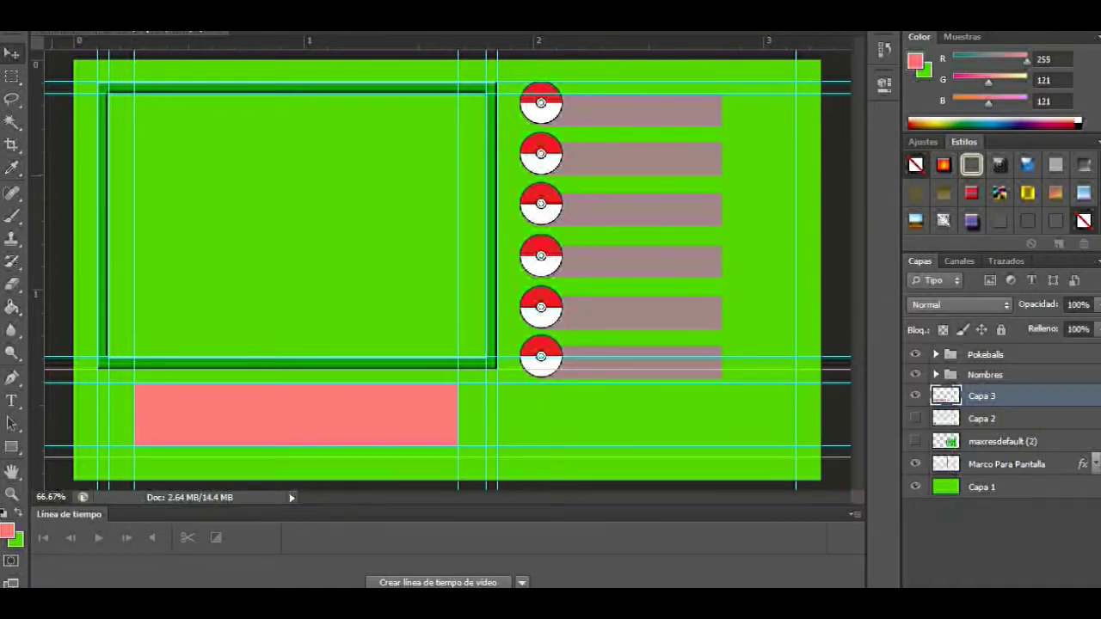
pyautogui.moveTo(125, 258); pyautogui.dragTo(126, 258)
pyautogui.moveTo(467, 258); pyautogui.dragTo(468, 258)
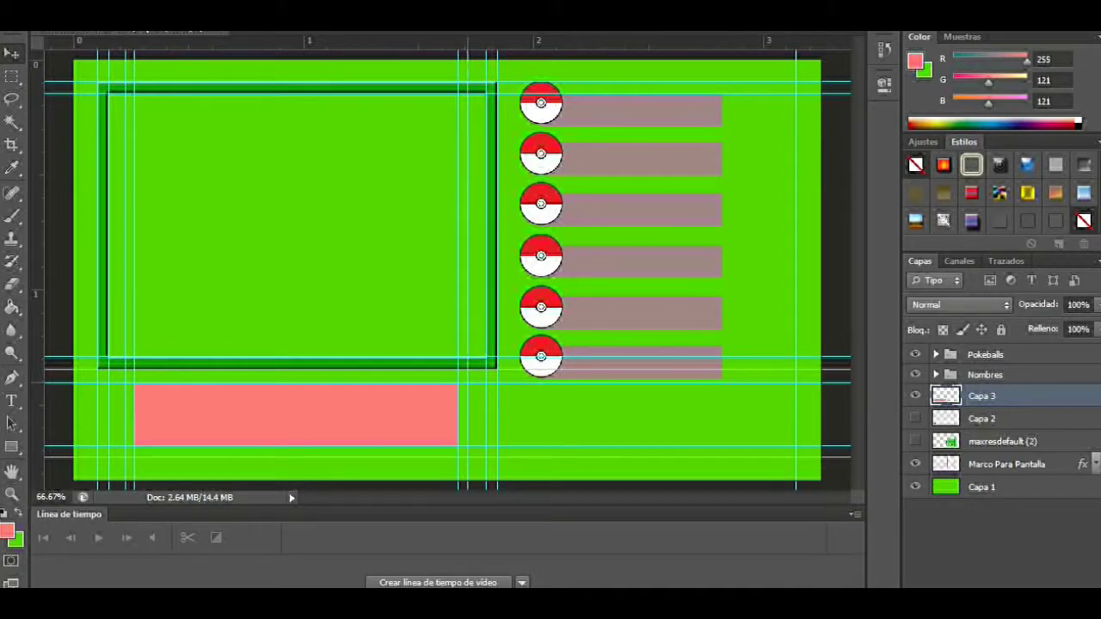
pyautogui.moveTo(258, 270); pyautogui.dragTo(258, 375)
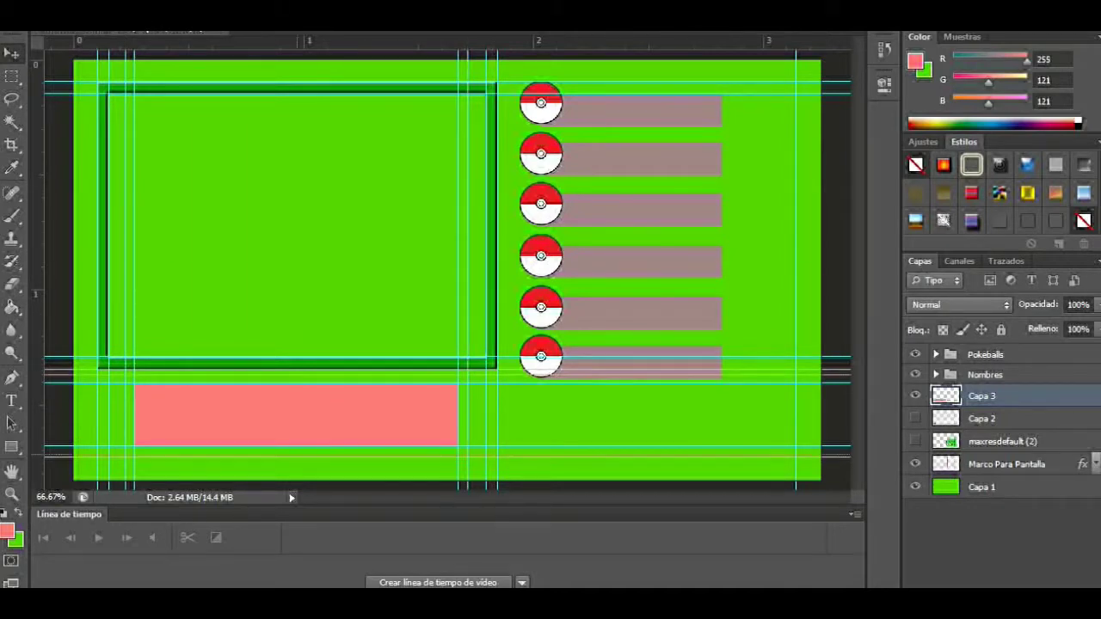
pyautogui.moveTo(258, 456); pyautogui.dragTo(258, 450)
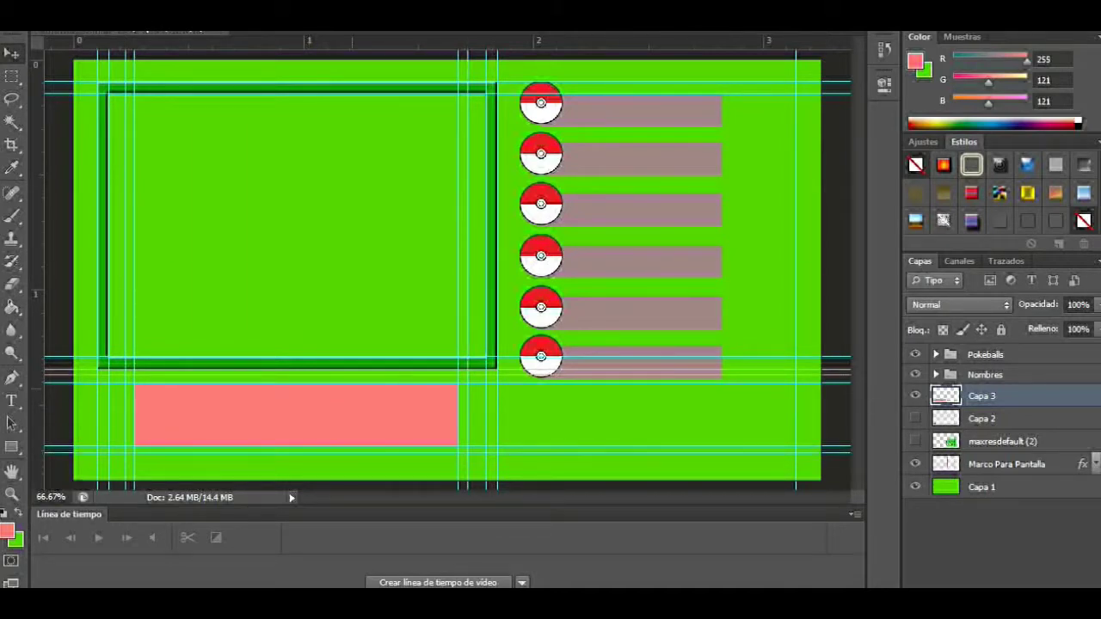
pyautogui.moveTo(323, 457); pyautogui.dragTo(320, 453)
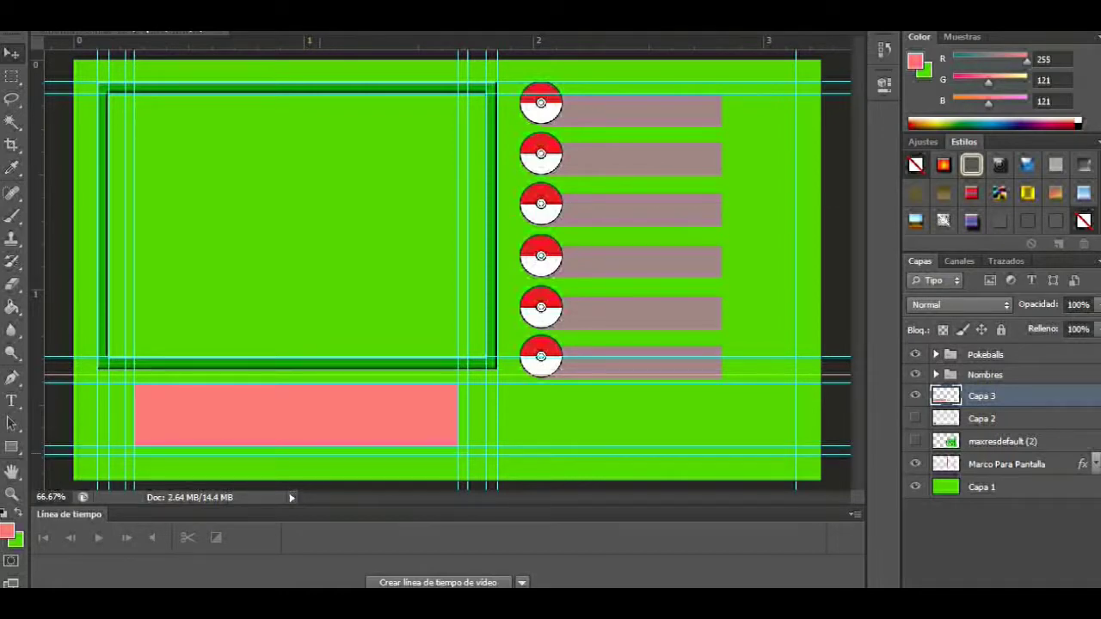
# Fill a grey 122 border layer around the pink bar and place it underneath.
pyautogui.press('m')
pyautogui.moveTo(126, 376); pyautogui.dragTo(467, 452)
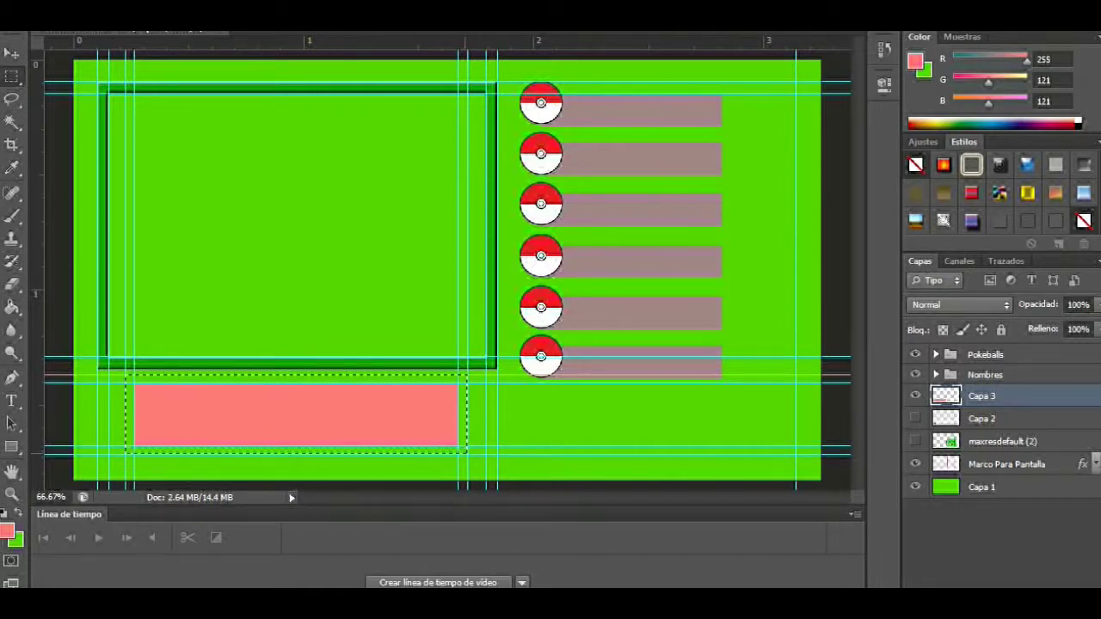
pyautogui.hotkey('ctrl', 'shift', 'alt', 'n')
pyautogui.click(7, 531)
pyautogui.click(844, 347)
pyautogui.press('g')
pyautogui.click(292, 413)
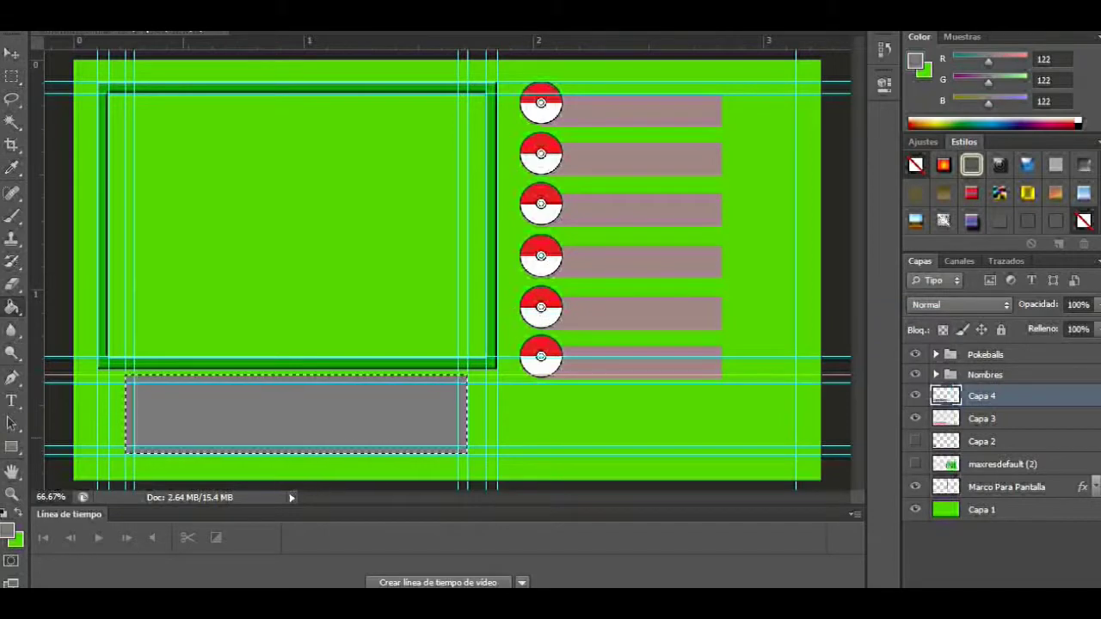
pyautogui.hotkey('ctrl', 'd')
pyautogui.hotkey('ctrl', '[')
# Group the bar and border layers and name the group Medallero.
pyautogui.hotkey('ctrl', 'g')
pyautogui.doubleClick(985, 395)
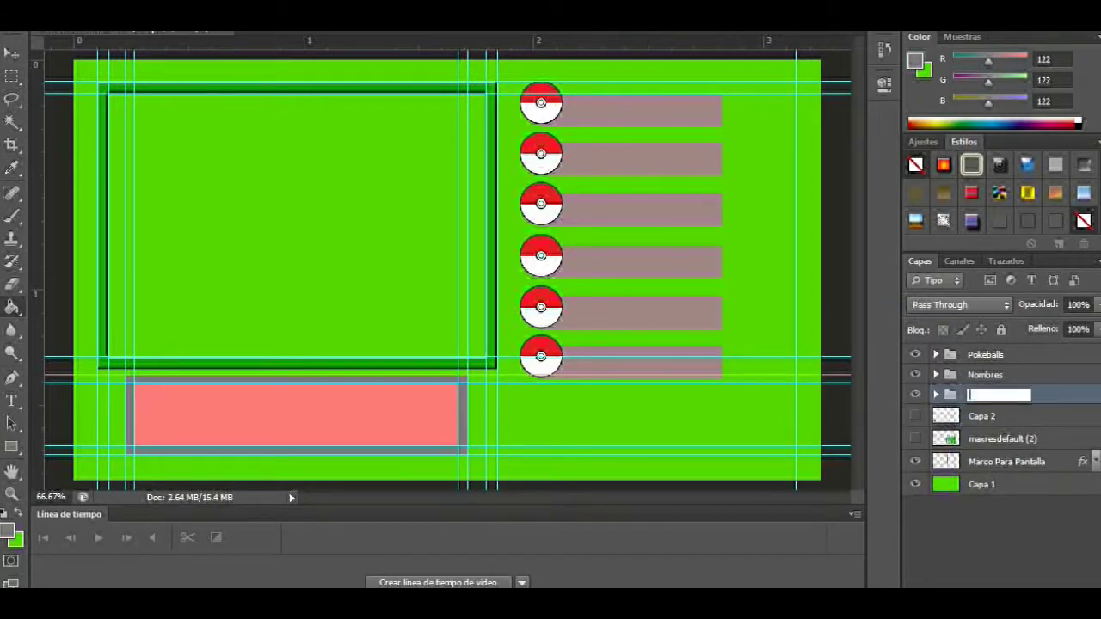
pyautogui.write('Medallero')
pyautogui.press('Return')
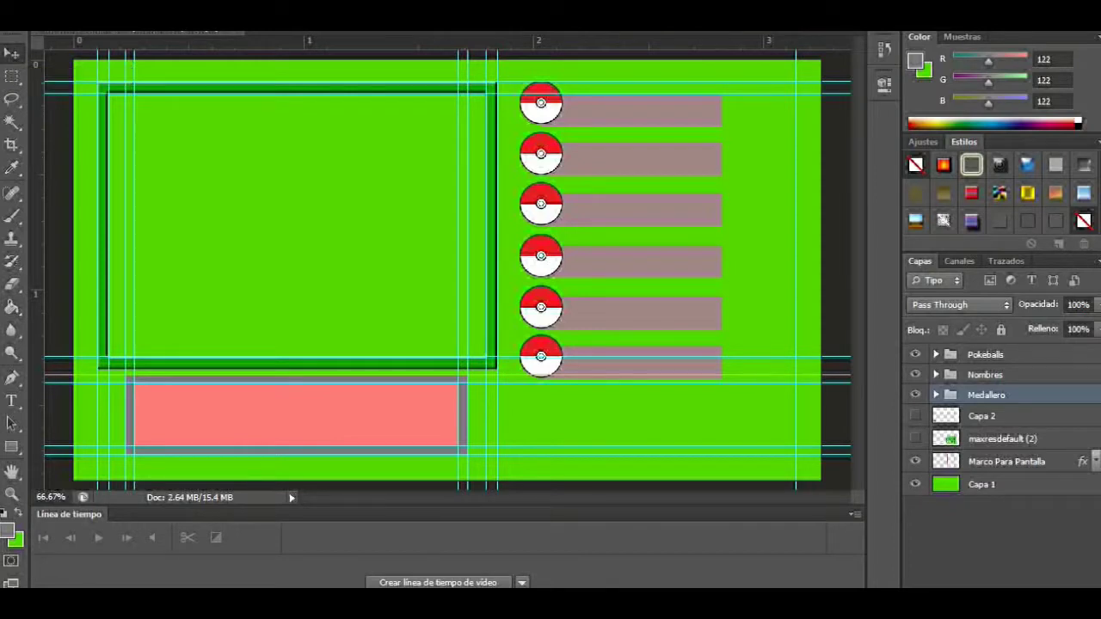
# Drag the four vertical guides off the canvas.
pyautogui.moveTo(126, 259); pyautogui.dragTo(37, 258)
pyautogui.moveTo(134, 203); pyautogui.dragTo(37, 203)
pyautogui.moveTo(460, 258); pyautogui.dragTo(459, 42)
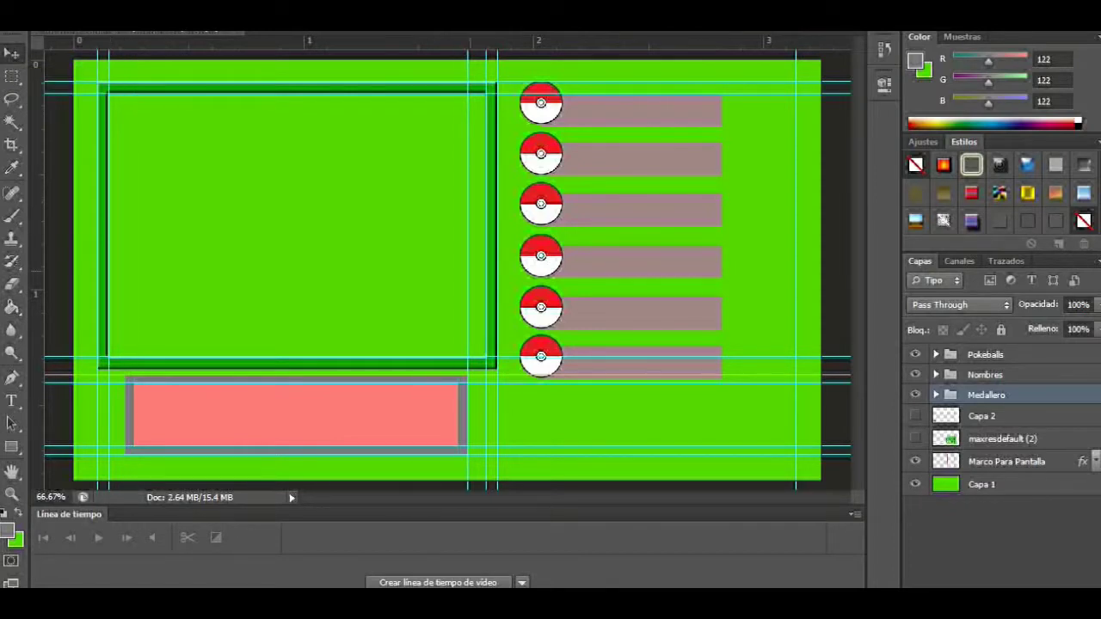
pyautogui.moveTo(468, 279); pyautogui.dragTo(37, 279)
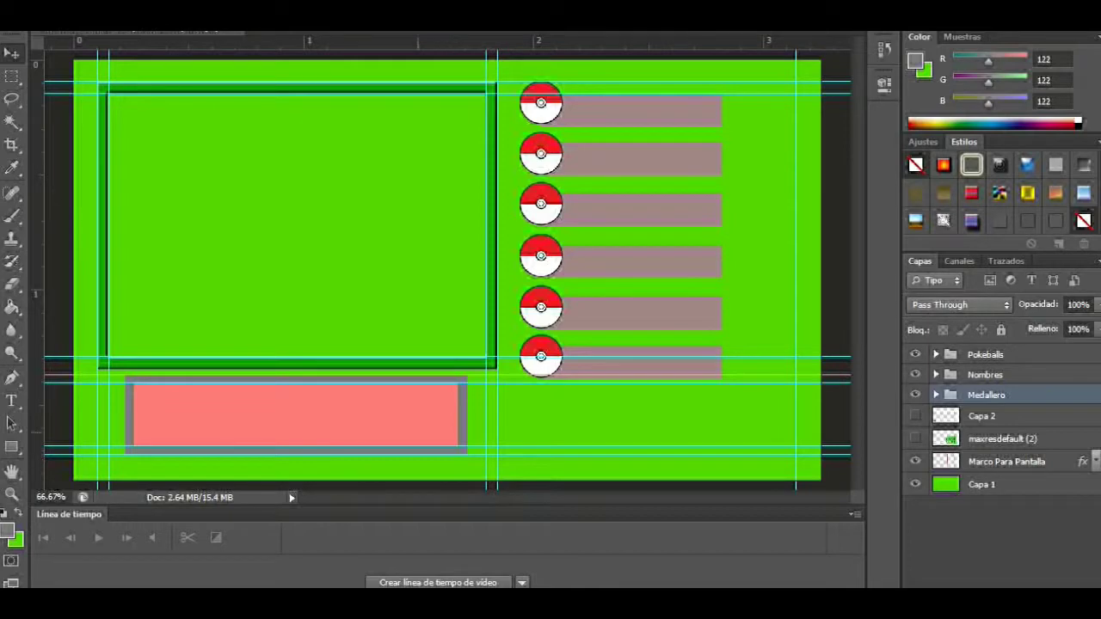
# Hide every layout layer and show only the maxresdefault (2) badge image, selected.
pyautogui.click(915, 438)
pyautogui.moveTo(915, 355); pyautogui.dragTo(915, 395)
pyautogui.click(915, 485)
pyautogui.click(915, 461)
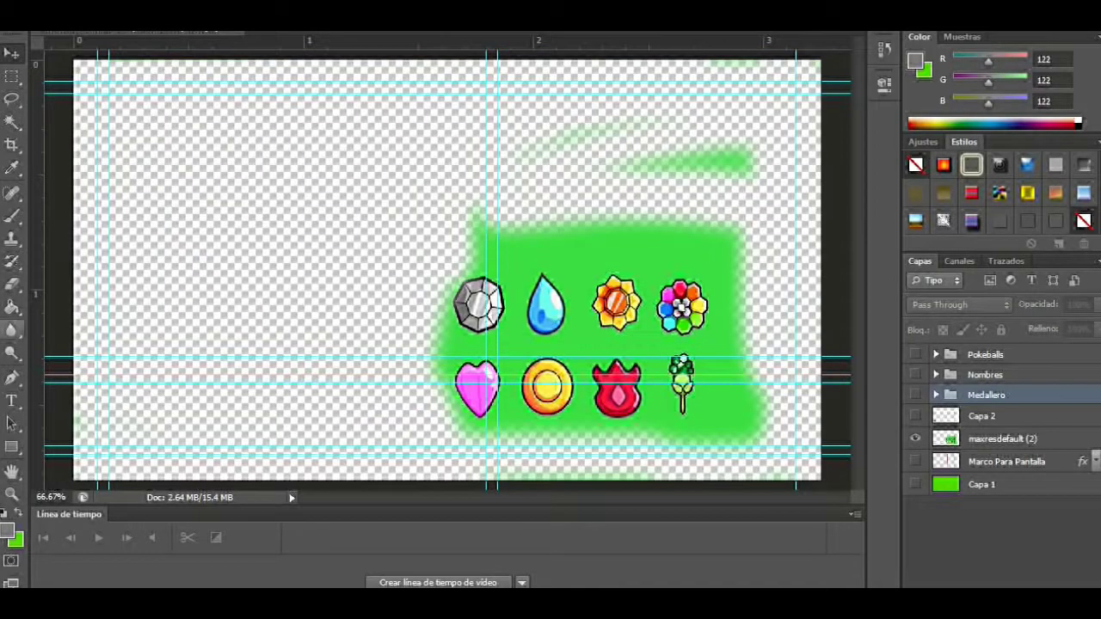
pyautogui.click(1002, 439)
# Zoom in and erase the green background around the grey gem badge.
pyautogui.moveTo(740, 159)
pyautogui.mouseDown()
pyautogui.moveTo(482, 241)
pyautogui.moveTo(757, 430)
pyautogui.moveTo(490, 430)
pyautogui.mouseUp()
pyautogui.hotkey('ctrl', '+')
pyautogui.hotkey('ctrl', '+')
pyautogui.scroll(-3, 447, 267)
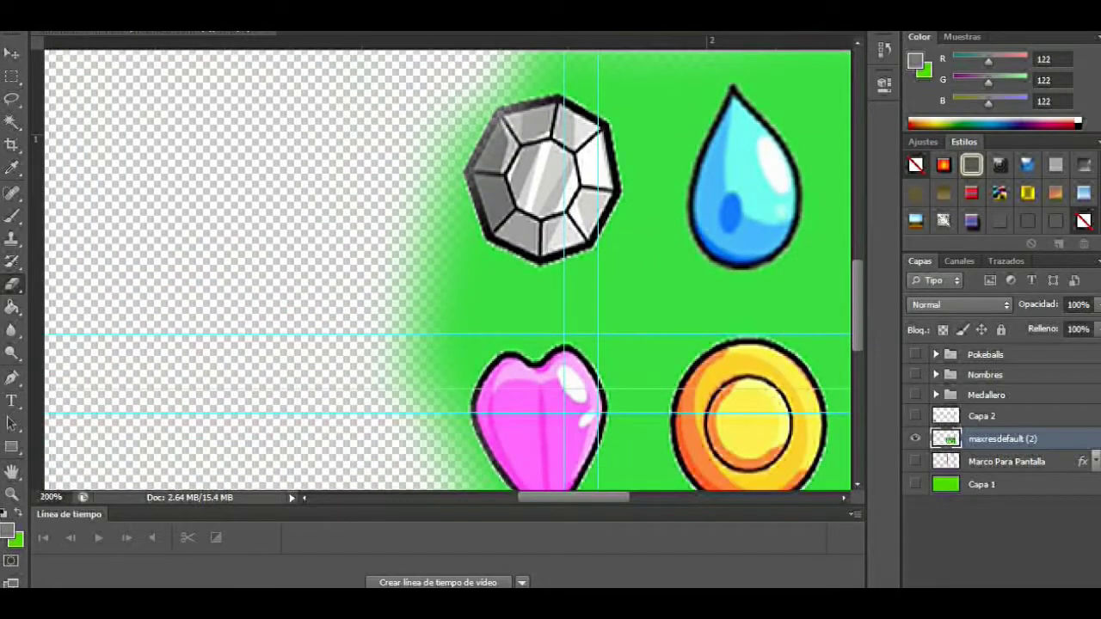
pyautogui.click(47, 26)
pyautogui.moveTo(516, 68); pyautogui.dragTo(654, 112)
pyautogui.moveTo(559, 61)
pyautogui.mouseDown()
pyautogui.moveTo(689, 172)
pyautogui.moveTo(430, 284)
pyautogui.moveTo(465, 138)
pyautogui.moveTo(594, 86)
pyautogui.moveTo(680, 224)
pyautogui.moveTo(516, 353)
pyautogui.mouseUp()
pyautogui.moveTo(482, 258); pyautogui.dragTo(456, 155)
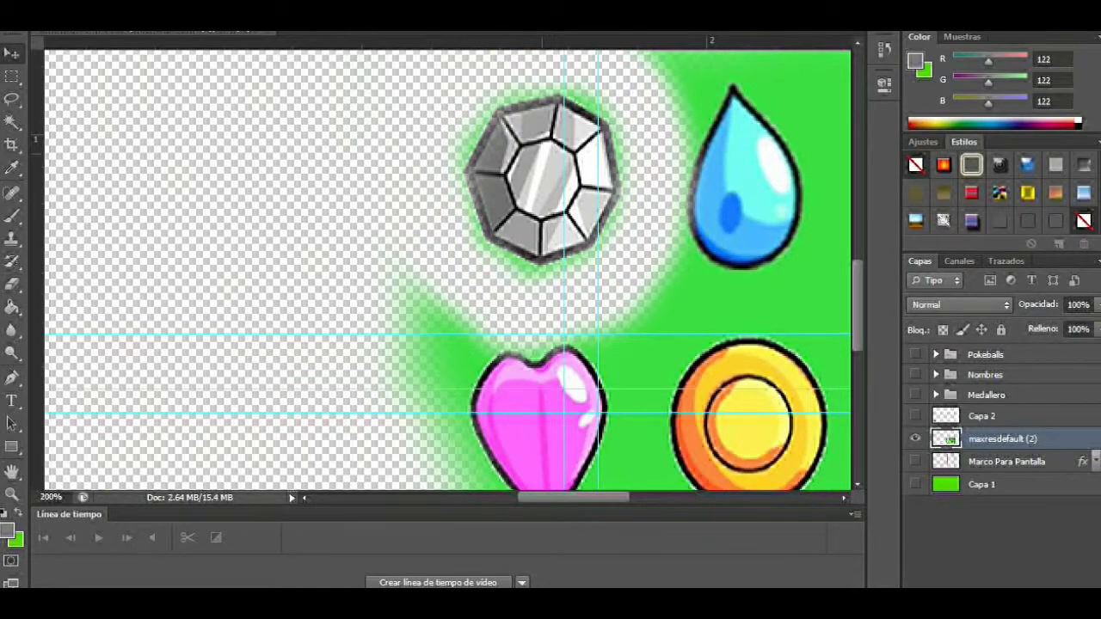
pyautogui.moveTo(542, 180)
pyautogui.mouseDown()
pyautogui.moveTo(295, 111)
pyautogui.moveTo(314, 289)
pyautogui.mouseUp()
# Erase the green halo around the water-drop badge.
pyautogui.moveTo(302, 129)
pyautogui.mouseDown()
pyautogui.moveTo(456, 155)
pyautogui.moveTo(517, 224)
pyautogui.moveTo(593, 189)
pyautogui.moveTo(482, 413)
pyautogui.mouseUp()
pyautogui.moveTo(413, 431)
pyautogui.mouseDown()
pyautogui.moveTo(637, 370)
pyautogui.moveTo(602, 112)
pyautogui.moveTo(585, 206)
pyautogui.mouseUp()
pyautogui.moveTo(653, 206); pyautogui.dragTo(817, 103)
pyautogui.scroll(-3, 448, 267)
pyautogui.scroll(3, 447, 266)
# Move the grey gem badge onto its own layer at upper left, named Medalla 1.
pyautogui.press('m')
pyautogui.moveTo(169, 186); pyautogui.dragTo(403, 391)
pyautogui.press('Delete')
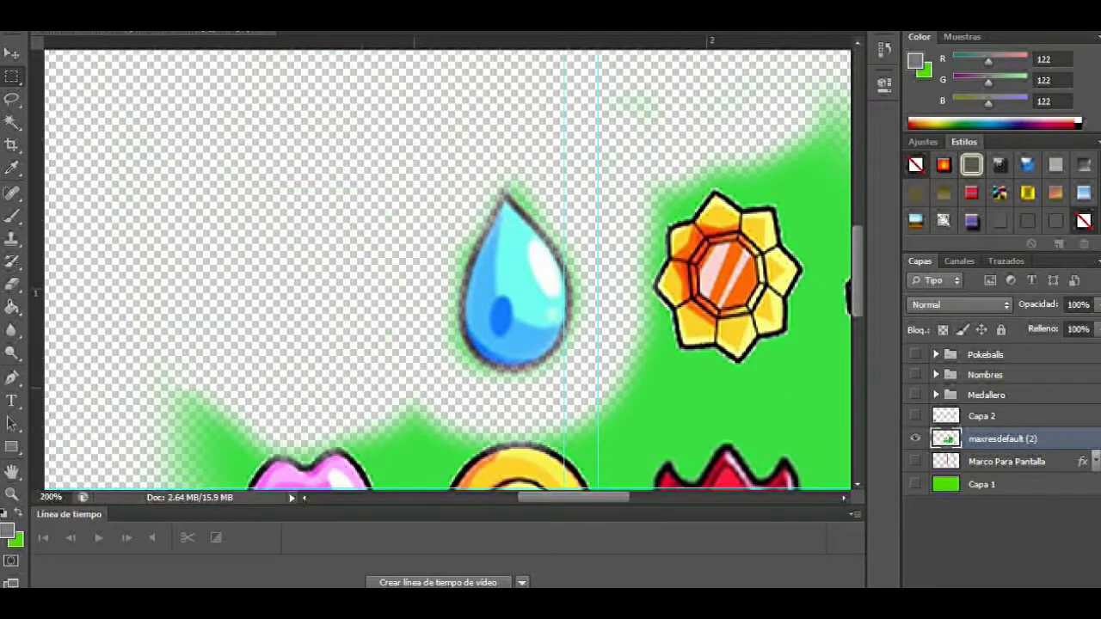
pyautogui.hotkey('ctrl', 'v')
pyautogui.press('v')
pyautogui.moveTo(491, 246); pyautogui.dragTo(192, 216)
pyautogui.doubleClick(986, 439)
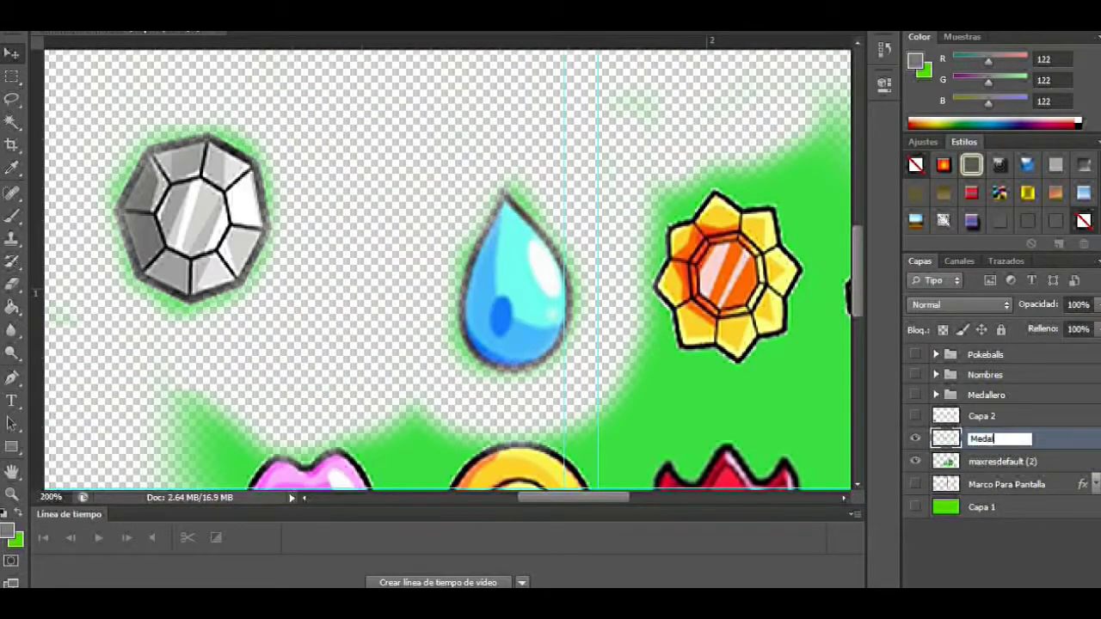
pyautogui.write('Medalla 1')
pyautogui.press('Return')
# Cut the water-drop badge onto a new layer named Medalla 2.
pyautogui.press('m')
pyautogui.moveTo(444, 161); pyautogui.dragTo(597, 387)
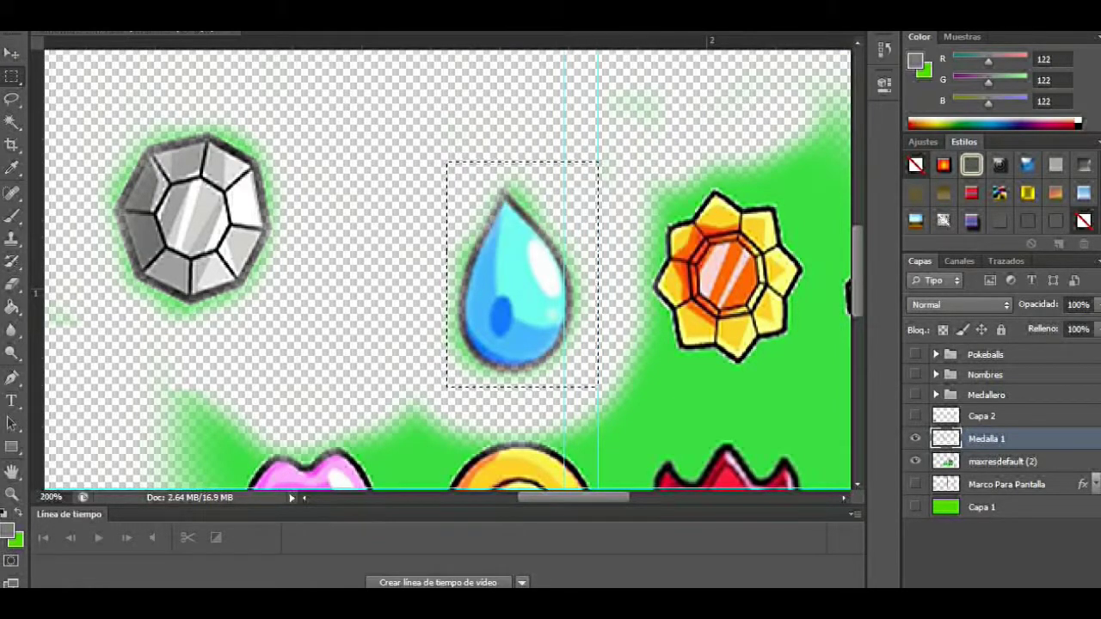
pyautogui.click(1002, 461)
pyautogui.hotkey('ctrl', 'x')
pyautogui.hotkey('ctrl', 'v')
pyautogui.doubleClick(982, 461)
pyautogui.write('Medalla 2')
pyautogui.press('Return')
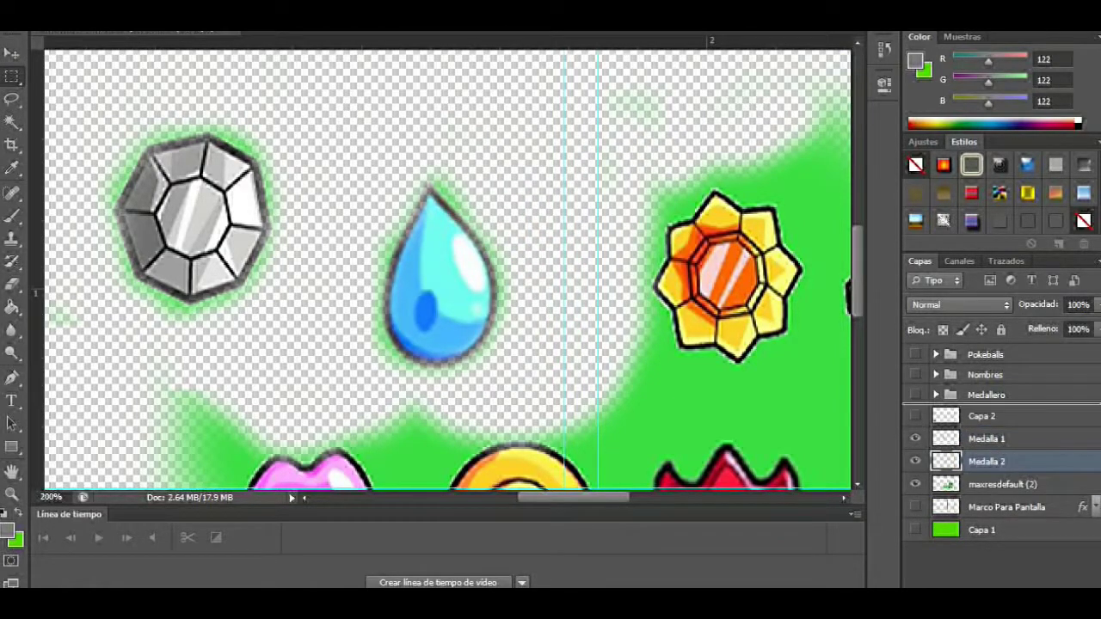
# Group Medalla 1 and Medalla 2 into a group named Medallas.
pyautogui.keyDown('shift'); pyautogui.click(986, 439); pyautogui.keyUp('shift')
pyautogui.hotkey('ctrl', 'g')
pyautogui.doubleClick(998, 439)
pyautogui.write('Medalla')
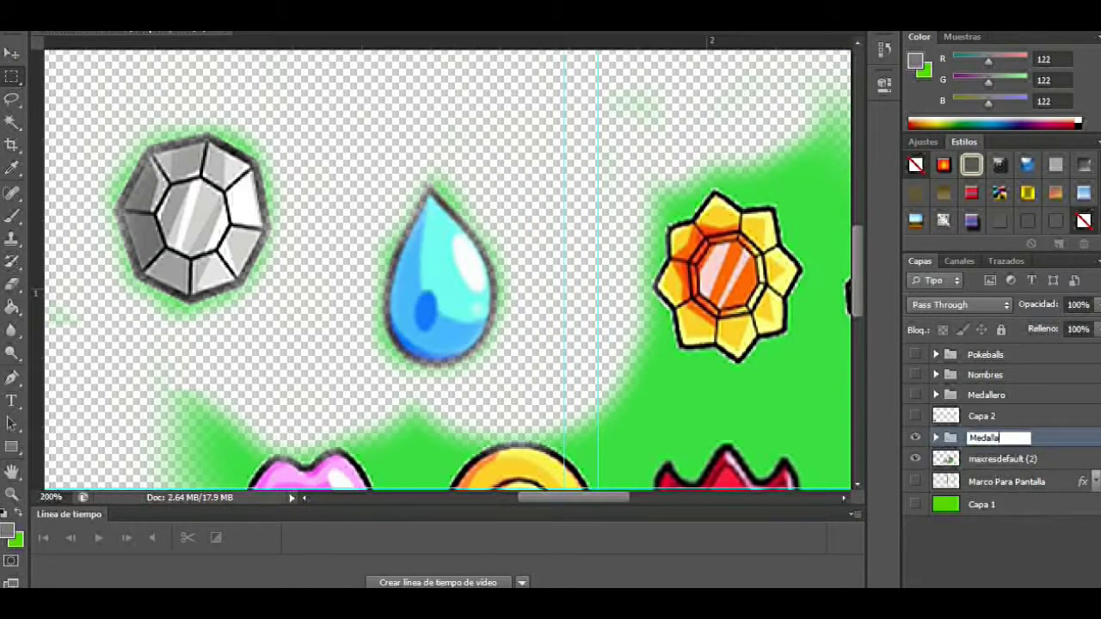
pyautogui.write('s')
pyautogui.press('Return')
pyautogui.press('Escape')
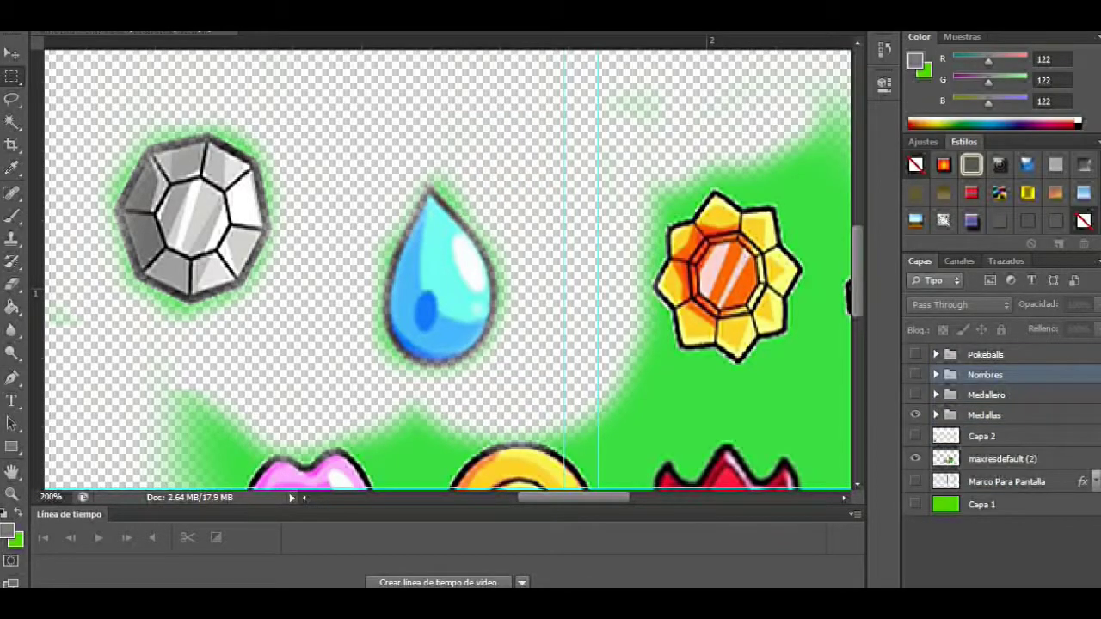
# Cut the sun badge out of the badge image onto its own layer.
pyautogui.click(981, 436)
pyautogui.click(985, 415)
pyautogui.click(1002, 458)
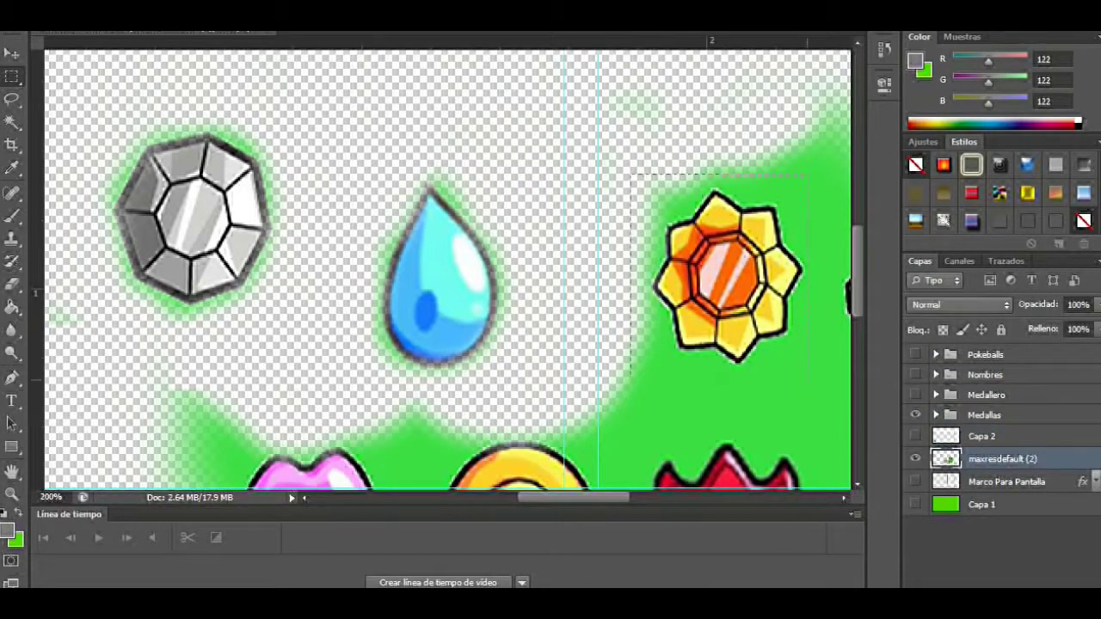
pyautogui.hotkey('ctrl', 'x')
pyautogui.hotkey('ctrl', 'v')
# Erase the green square around the sun badge and begin renaming its layer.
pyautogui.press('e')
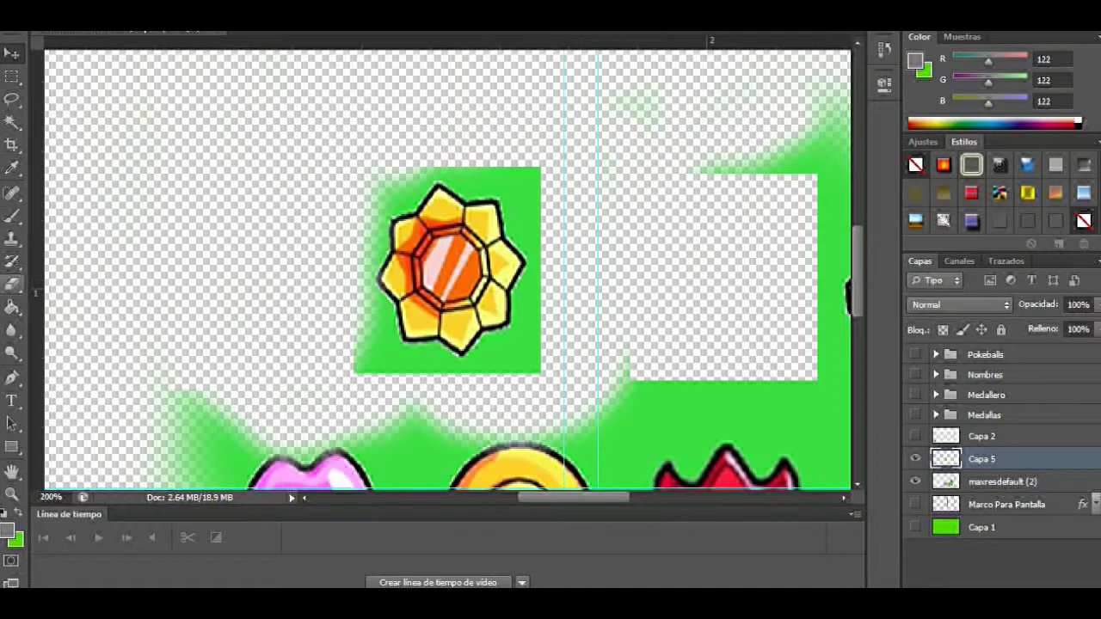
pyautogui.moveTo(366, 331)
pyautogui.mouseDown()
pyautogui.moveTo(430, 361)
pyautogui.moveTo(525, 352)
pyautogui.moveTo(529, 224)
pyautogui.moveTo(448, 181)
pyautogui.moveTo(379, 198)
pyautogui.moveTo(361, 267)
pyautogui.moveTo(434, 360)
pyautogui.mouseUp()
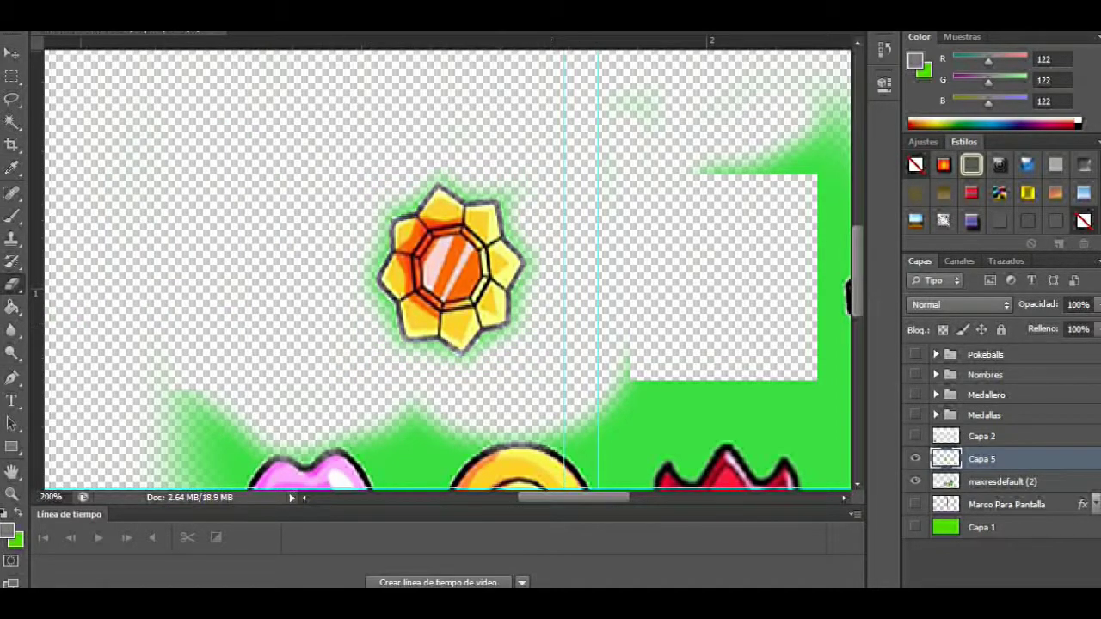
pyautogui.doubleClick(982, 458)
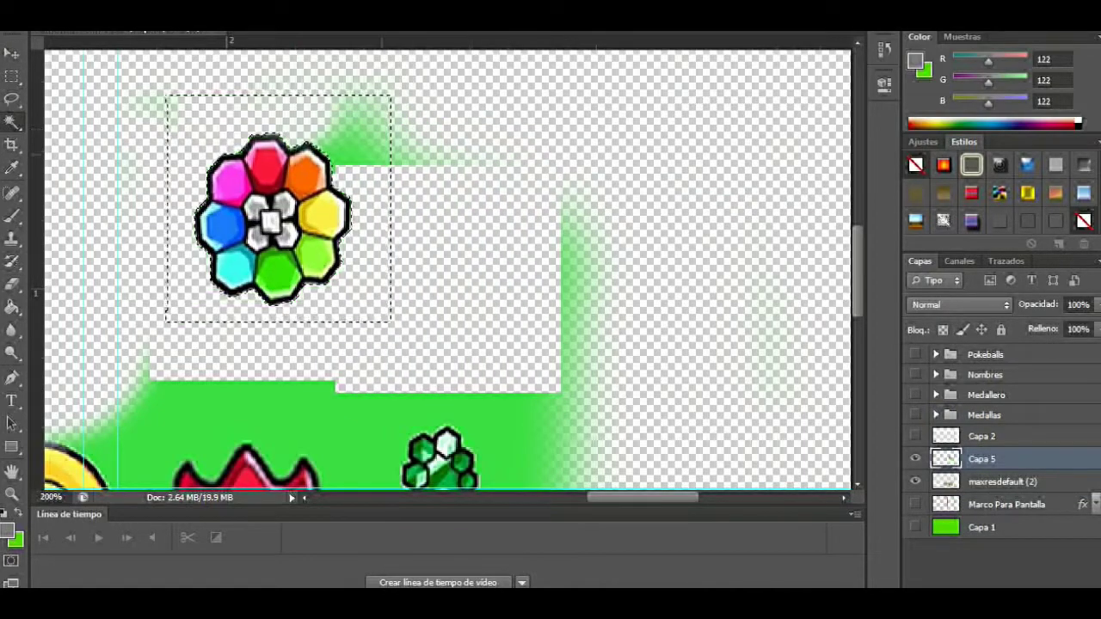
pyautogui.doubleClick(982, 458)
pyautogui.write('m')
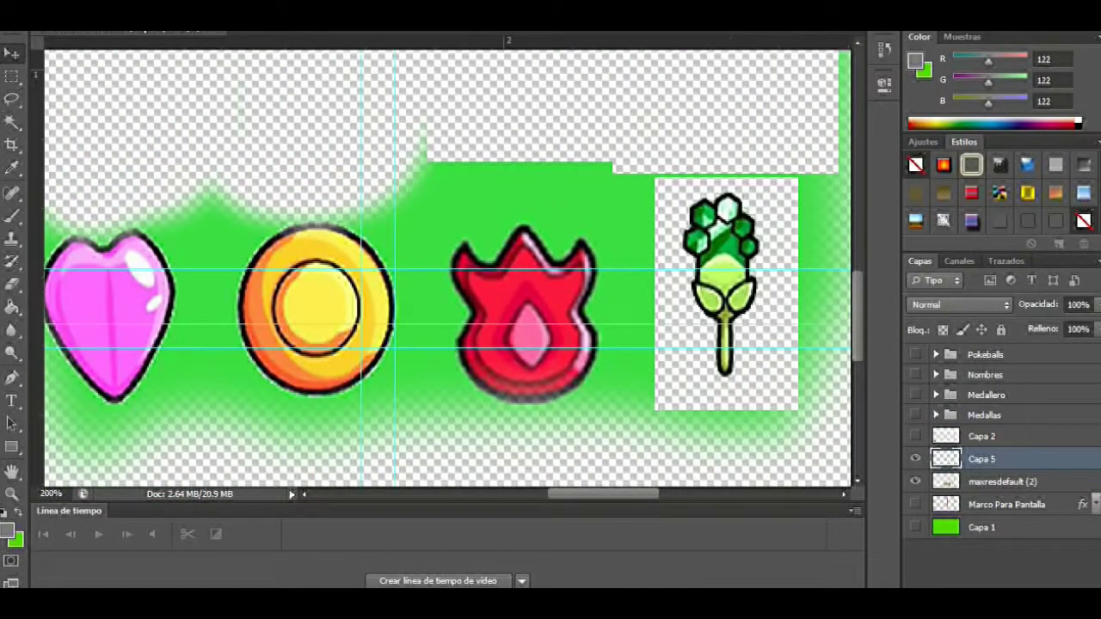
# Name the leaf badge layer Medalla 8 and move it into the Medallas group.
pyautogui.write('Medall')
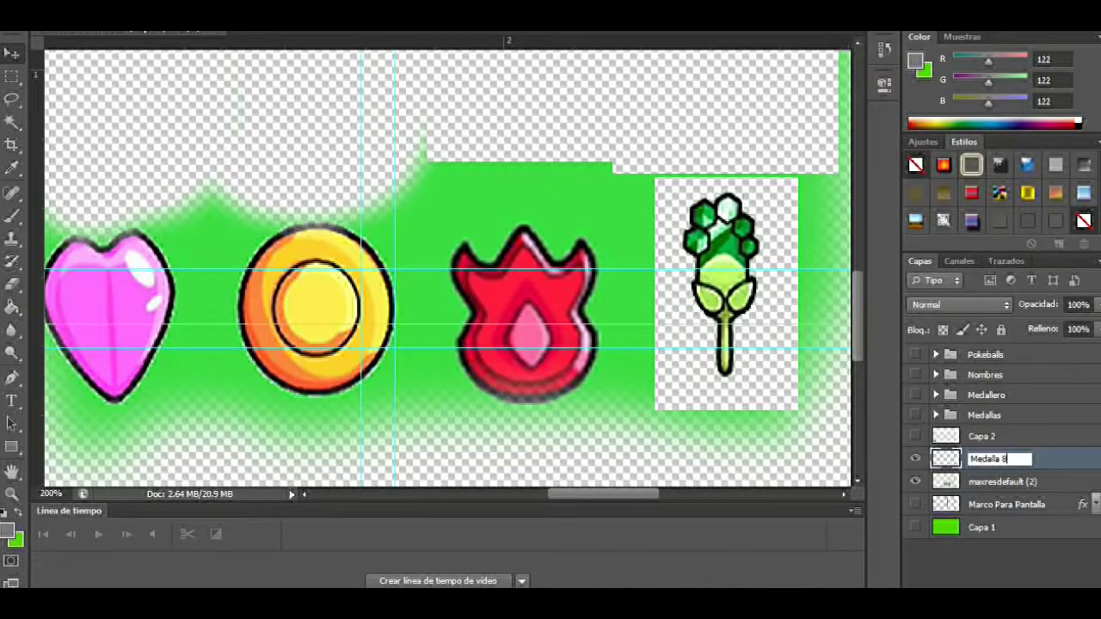
pyautogui.press('Return')
pyautogui.moveTo(999, 458); pyautogui.dragTo(984, 415)
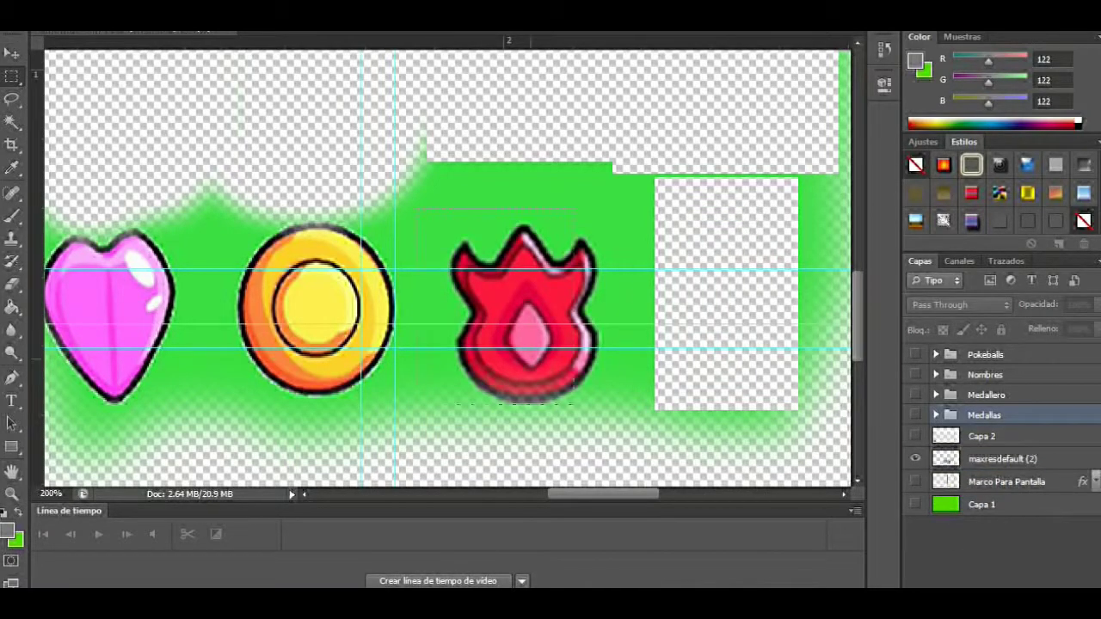
# Put the flame badge on its own layer, named Medalla 7, inside Medallas.
pyautogui.moveTo(416, 206); pyautogui.dragTo(644, 427)
pyautogui.hotkey('ctrl', 'shift', 'j')
pyautogui.moveTo(528, 317)
pyautogui.mouseDown()
pyautogui.moveTo(452, 269)
pyautogui.moveTo(577, 161)
pyautogui.mouseUp()
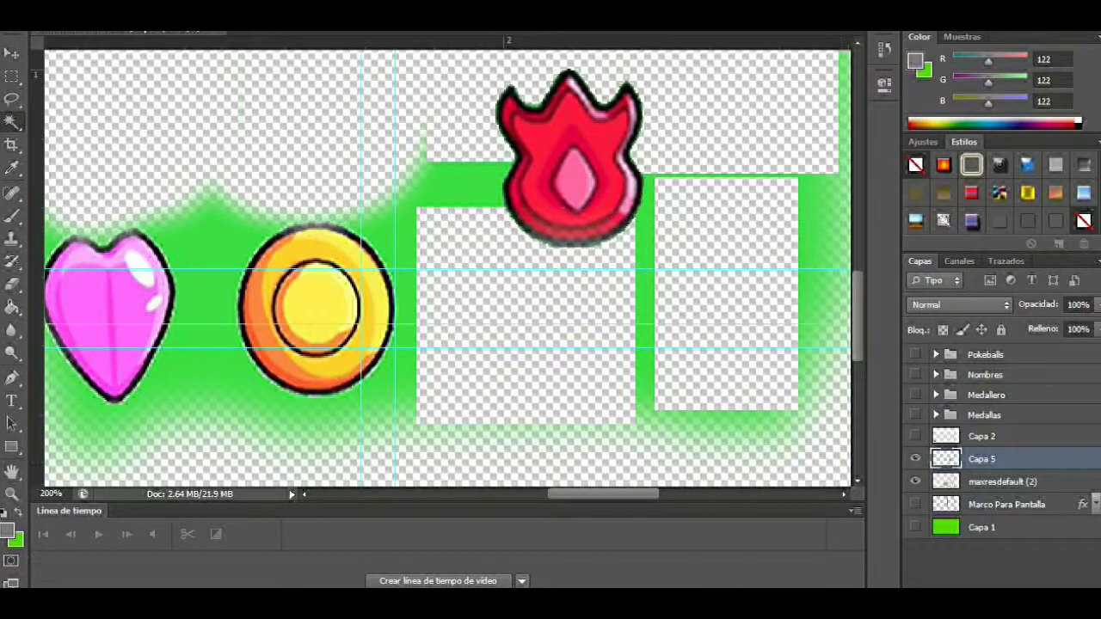
pyautogui.doubleClick(982, 458)
pyautogui.write('Medalla 7')
pyautogui.doubleClick(1024, 458)
pyautogui.press('Escape')
pyautogui.moveTo(987, 459)
pyautogui.mouseDown()
pyautogui.moveTo(987, 417)
pyautogui.moveTo(985, 438)
pyautogui.mouseUp()
# Cut the heart badge onto its own layer and position it up and left.
pyautogui.click(1002, 459)
pyautogui.hscroll(-5, 448, 267)
pyautogui.press('m')
pyautogui.moveTo(245, 209); pyautogui.dragTo(448, 422)
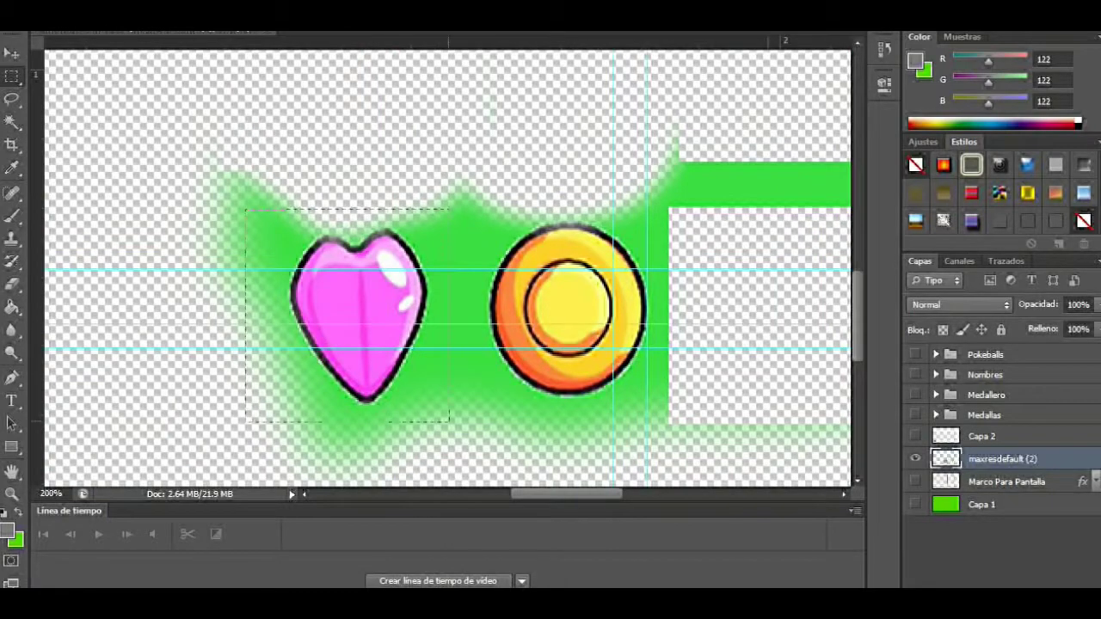
pyautogui.hotkey('ctrl', 'x')
pyautogui.hotkey('ctrl', 'v')
pyautogui.press('v')
pyautogui.moveTo(437, 262); pyautogui.dragTo(335, 177)
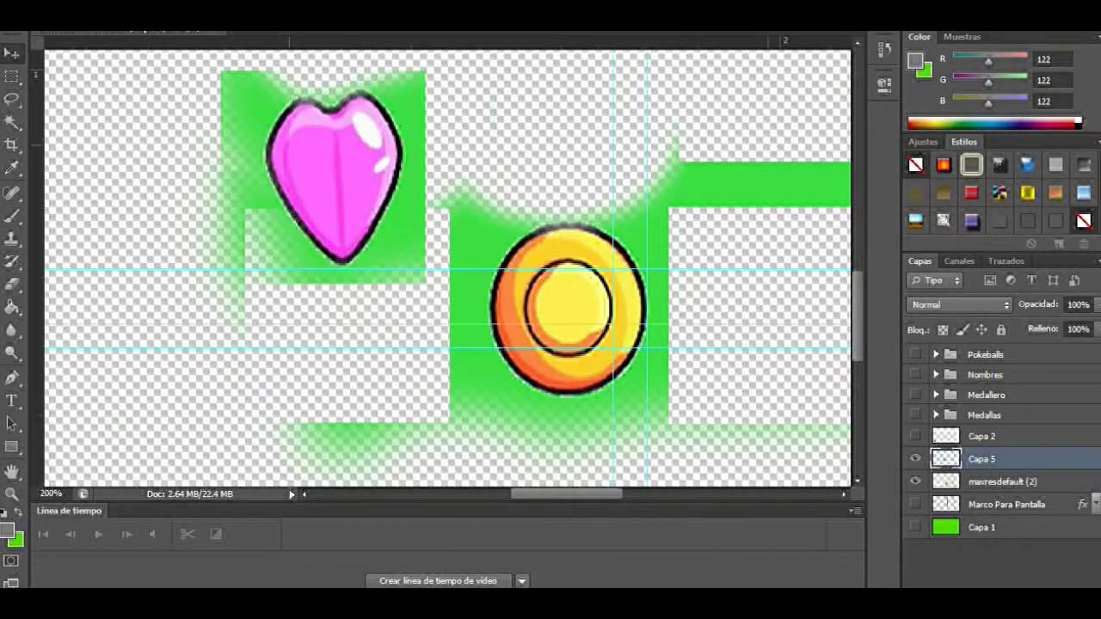
pyautogui.hotkey('ctrl', 'alt', 'z')
pyautogui.hotkey('ctrl', 'shift', 'z')
pyautogui.press('w')
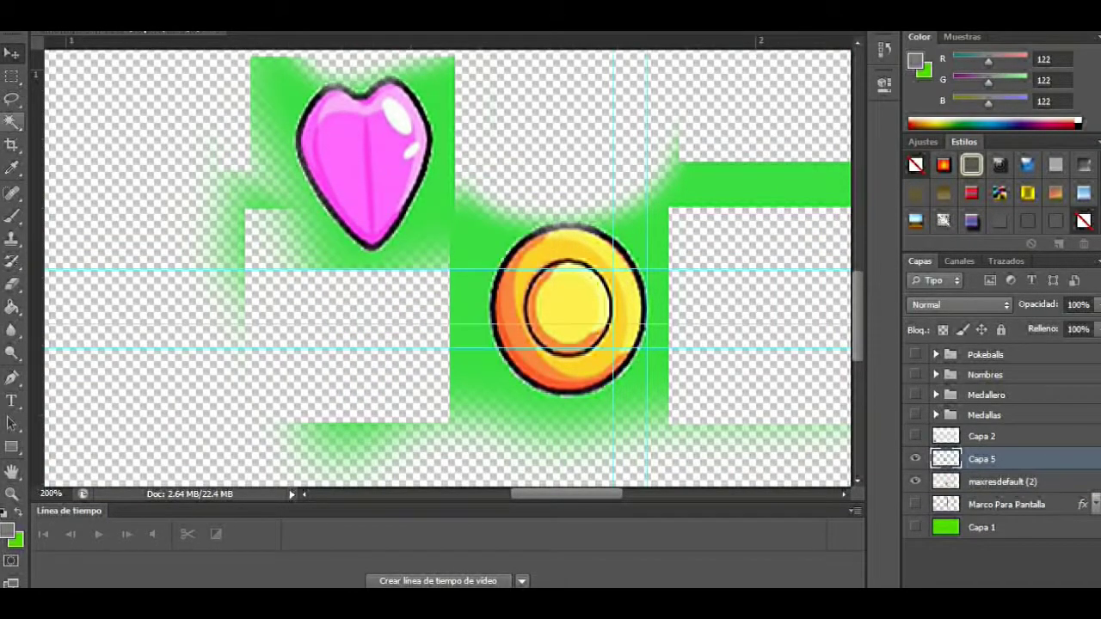
pyautogui.press('v')
pyautogui.press('v')
# Name the heart layer Medalla 5 and move it into the Medallas group.
pyautogui.doubleClick(981, 458)
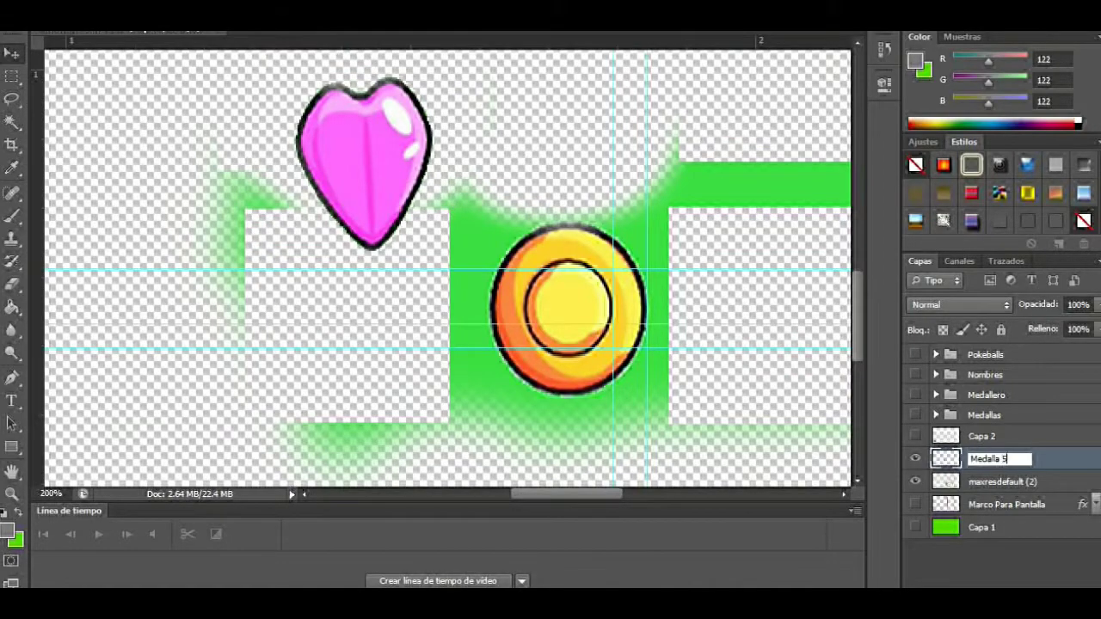
pyautogui.doubleClick(1050, 458)
pyautogui.press('Escape')
pyautogui.moveTo(981, 459); pyautogui.dragTo(984, 414)
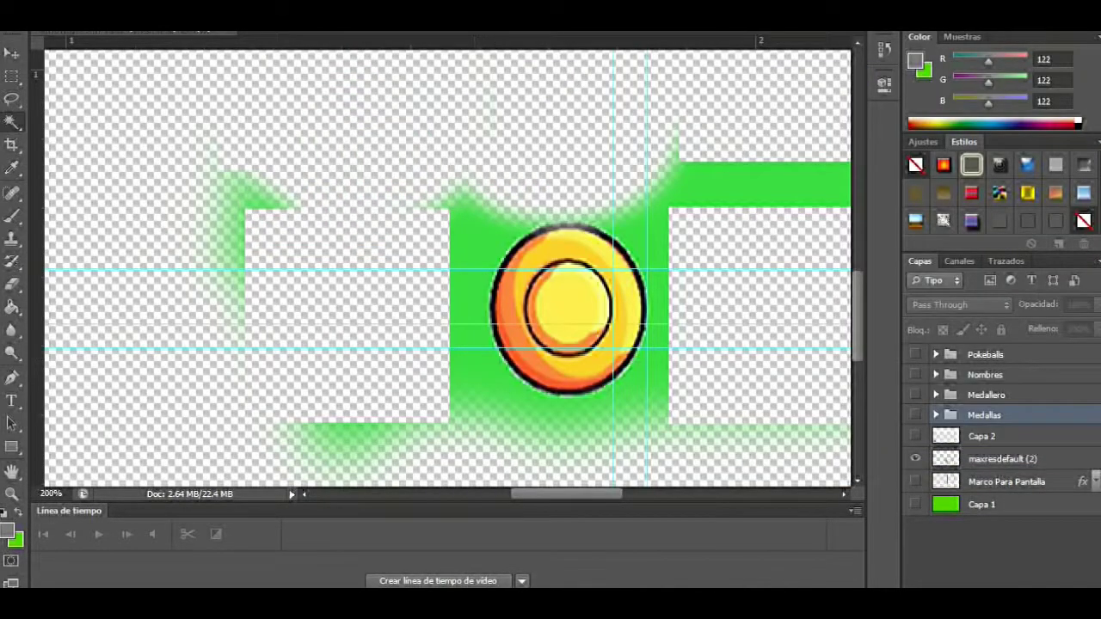
# Rename the yellow coin layer Medalla 6 and move it into Medallas.
pyautogui.click(1002, 459)
pyautogui.hotkey('ctrl', '-')
pyautogui.hotkey('ctrl', '-')
pyautogui.hotkey('ctrl', '+')
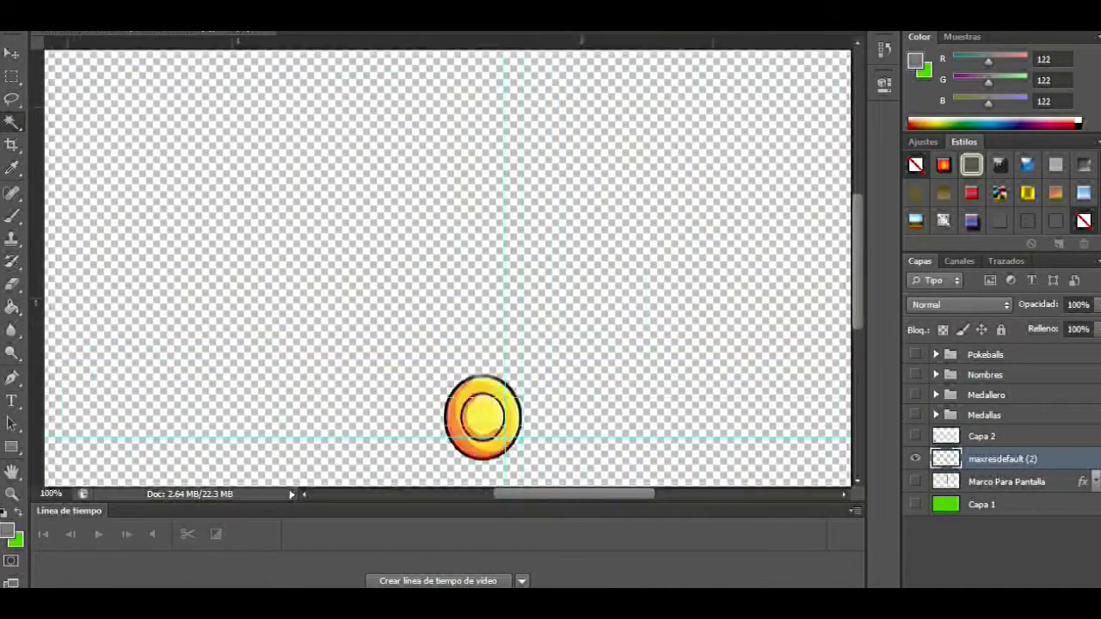
pyautogui.hotkey('ctrl', '+')
pyautogui.doubleClick(1002, 459)
pyautogui.write('Medalla')
pyautogui.press('Return')
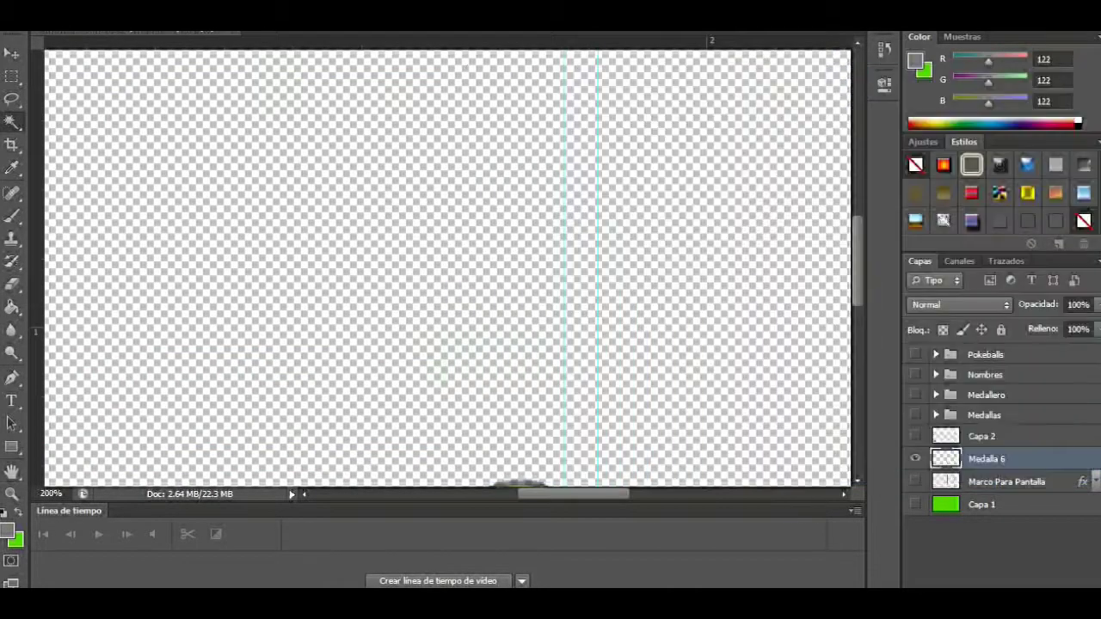
pyautogui.moveTo(987, 459); pyautogui.dragTo(984, 415)
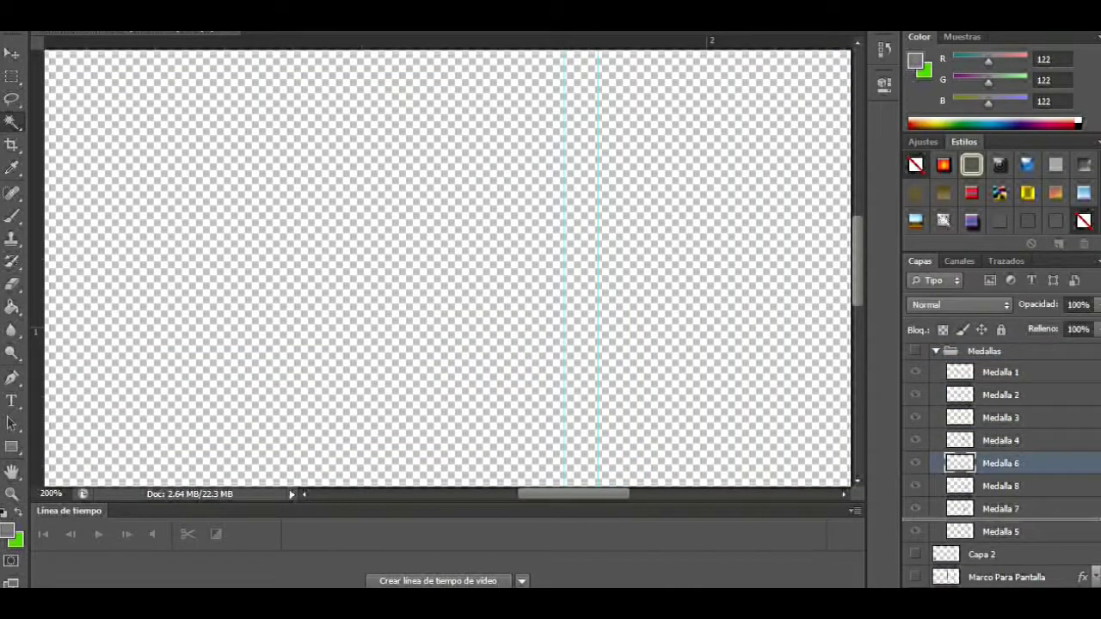
# Drag Medalla 5 into numerical order and show Medallas with Medalla 4 hidden.
pyautogui.click(1001, 532)
pyautogui.moveTo(1001, 532); pyautogui.dragTo(1001, 456)
pyautogui.click(915, 351)
pyautogui.click(915, 440)
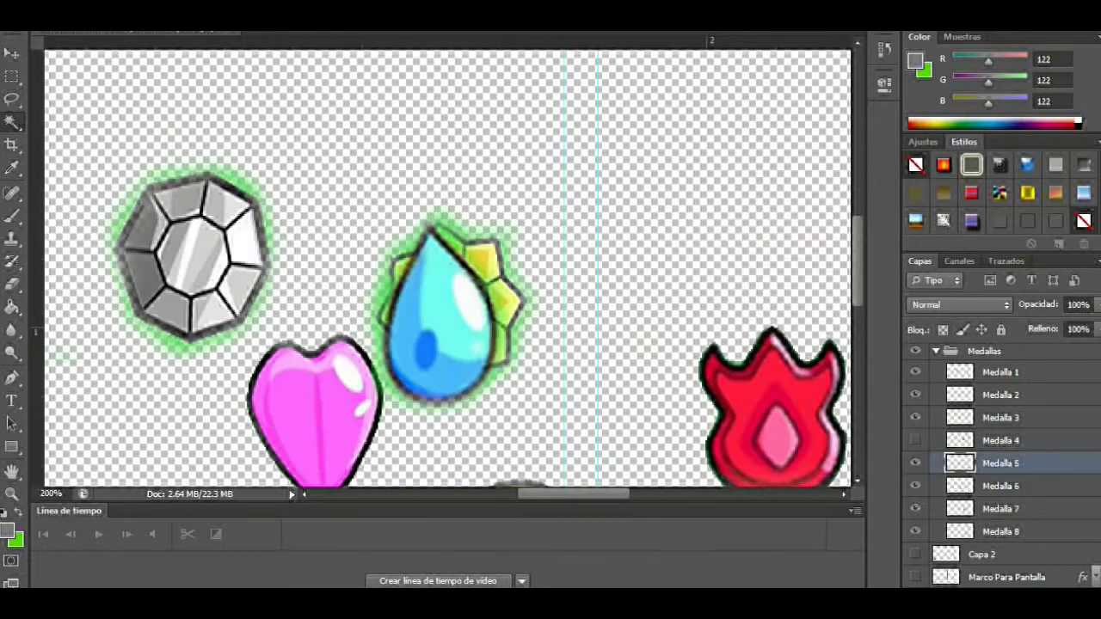
# Move the blue drop badge (Medalla 2) to the top-left of the canvas.
pyautogui.hotkey('ctrl', '-')
pyautogui.click(1001, 371)
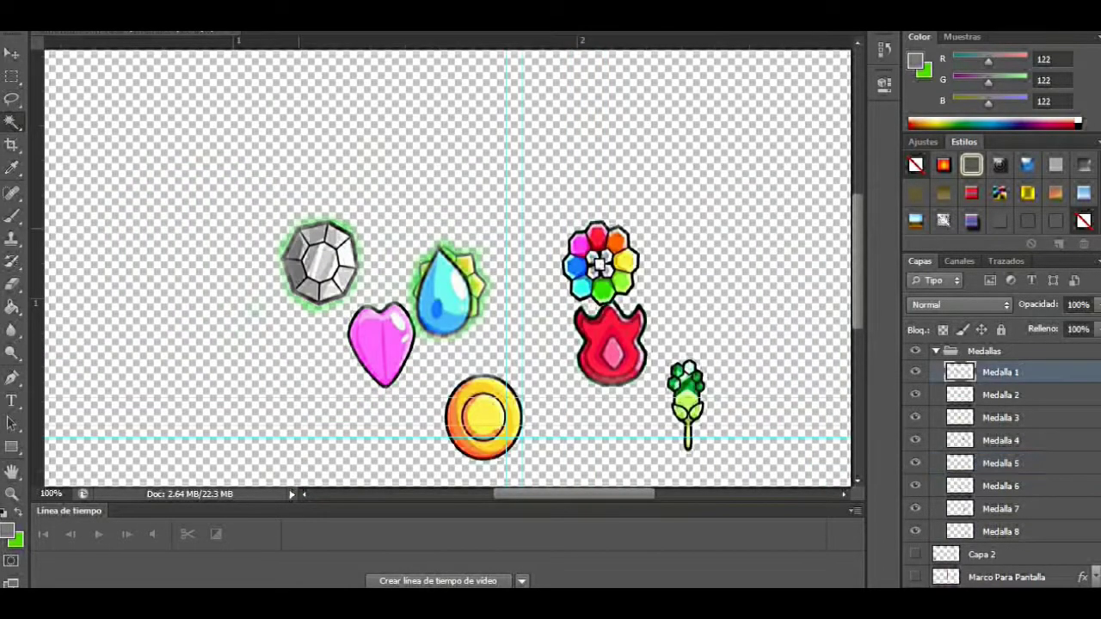
pyautogui.keyDown('ctrl'); pyautogui.click(959, 372); pyautogui.keyUp('ctrl')
pyautogui.click(1001, 395)
pyautogui.click(915, 371)
pyautogui.click(914, 417)
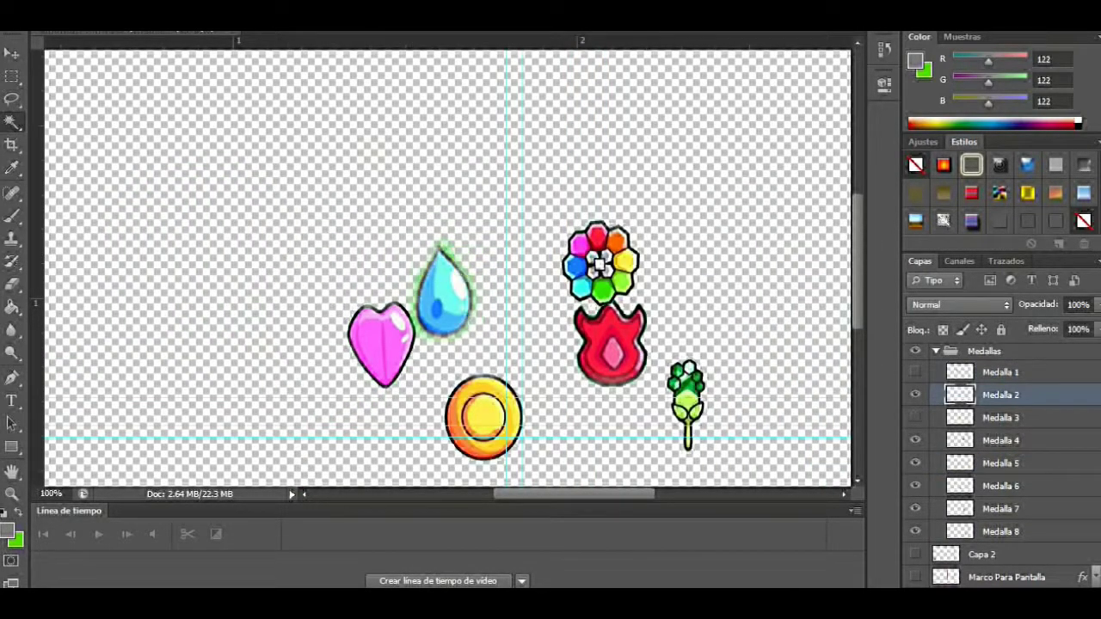
pyautogui.moveTo(443, 292); pyautogui.dragTo(251, 194)
pyautogui.press('w')
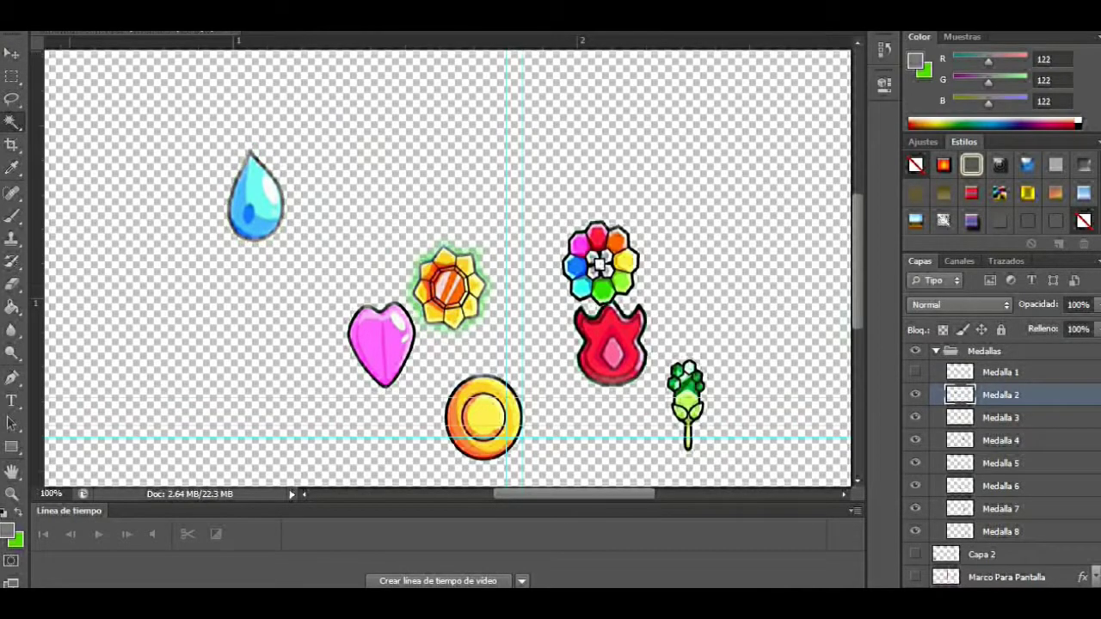
pyautogui.click(1000, 417)
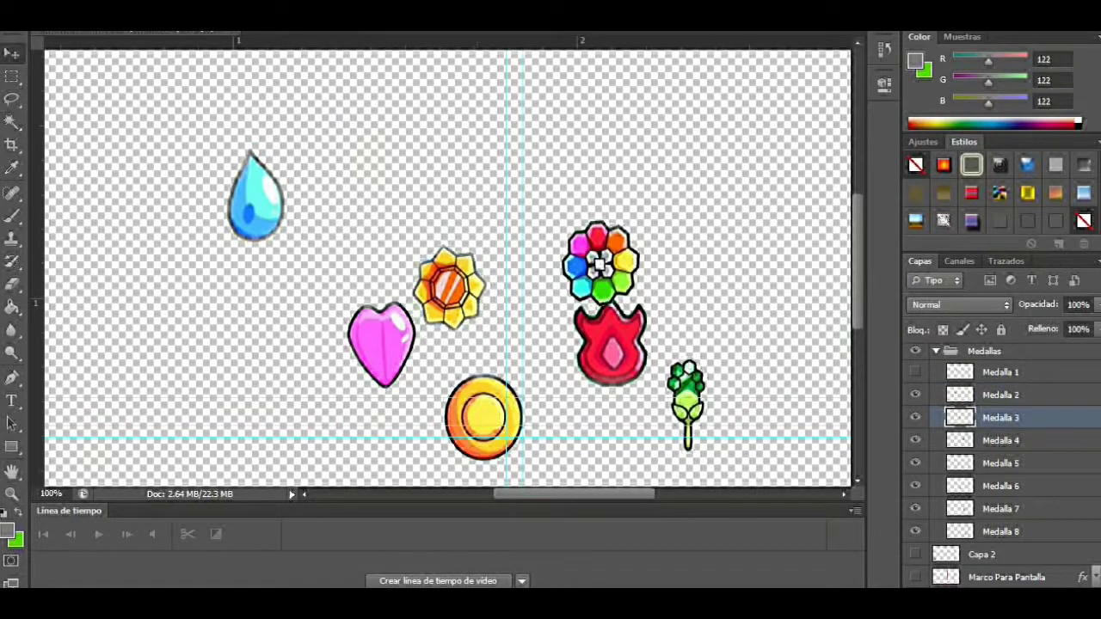
# Hide the Medallas group and show the Pokeballs, screen frame and green background.
pyautogui.click(914, 371)
pyautogui.click(936, 351)
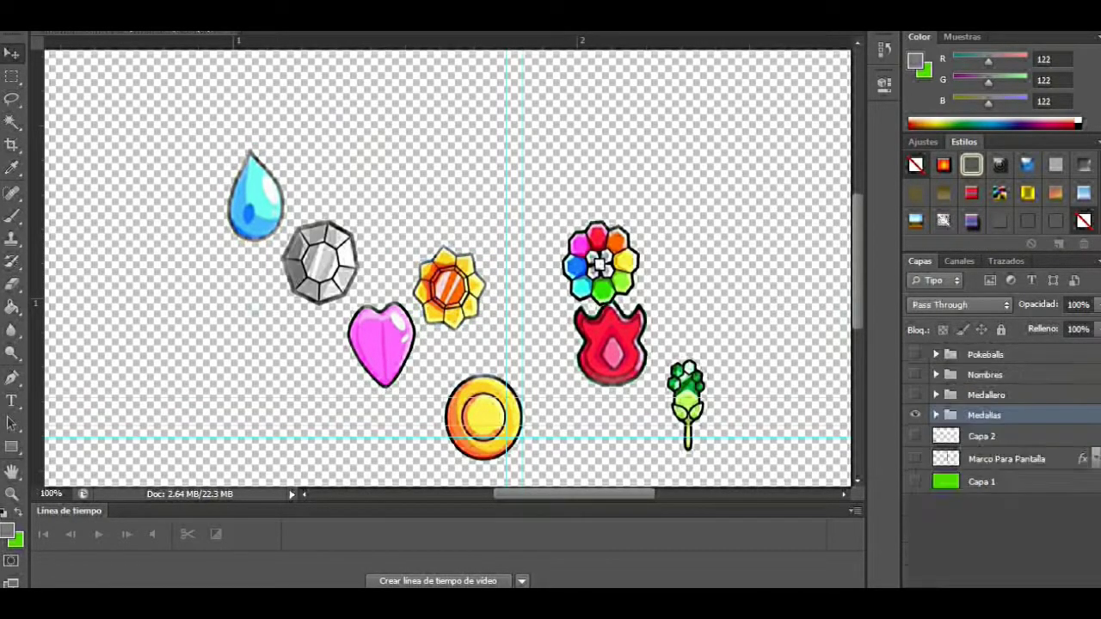
pyautogui.click(915, 415)
pyautogui.click(915, 395)
pyautogui.click(915, 354)
pyautogui.click(915, 459)
pyautogui.click(915, 482)
pyautogui.hotkey('ctrl', '-')
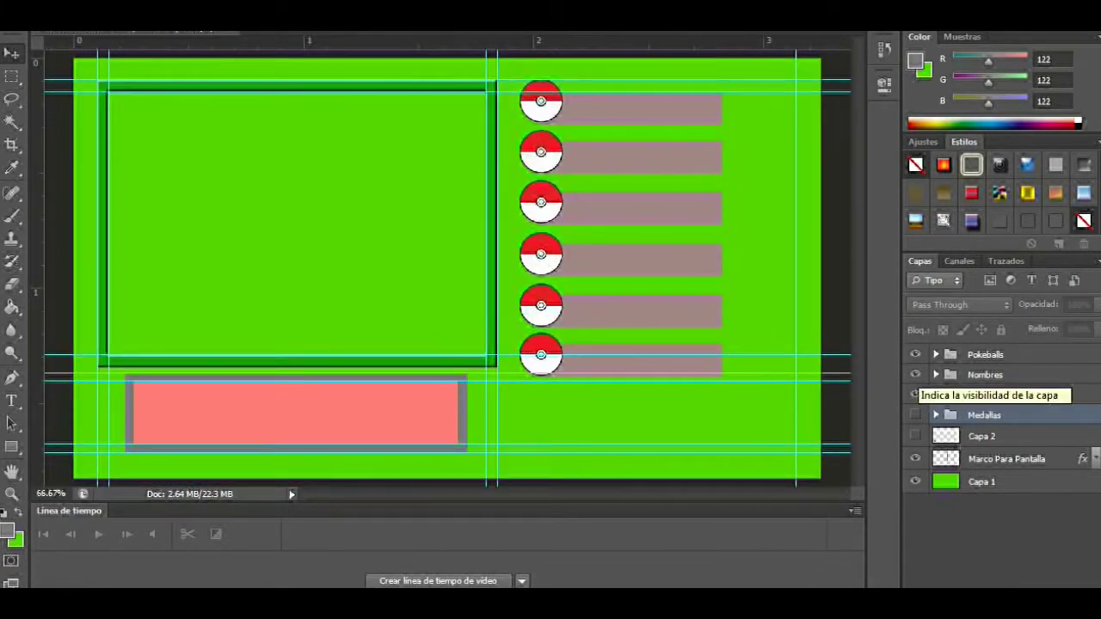
# Hide the Nombres, Pokeballs and frame layers, and expand the Medallero group.
pyautogui.click(986, 395)
pyautogui.click(914, 374)
pyautogui.click(914, 355)
pyautogui.click(915, 459)
pyautogui.hotkey('ctrl', '+')
pyautogui.hotkey('ctrl', '+')
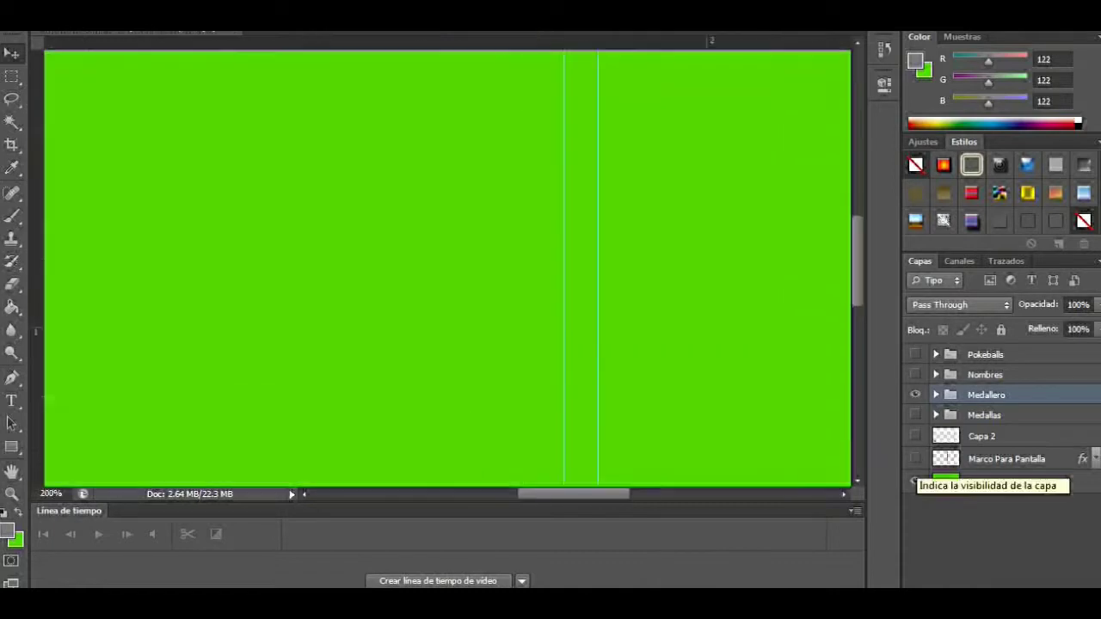
pyautogui.hotkey('ctrl', '-')
pyautogui.click(936, 395)
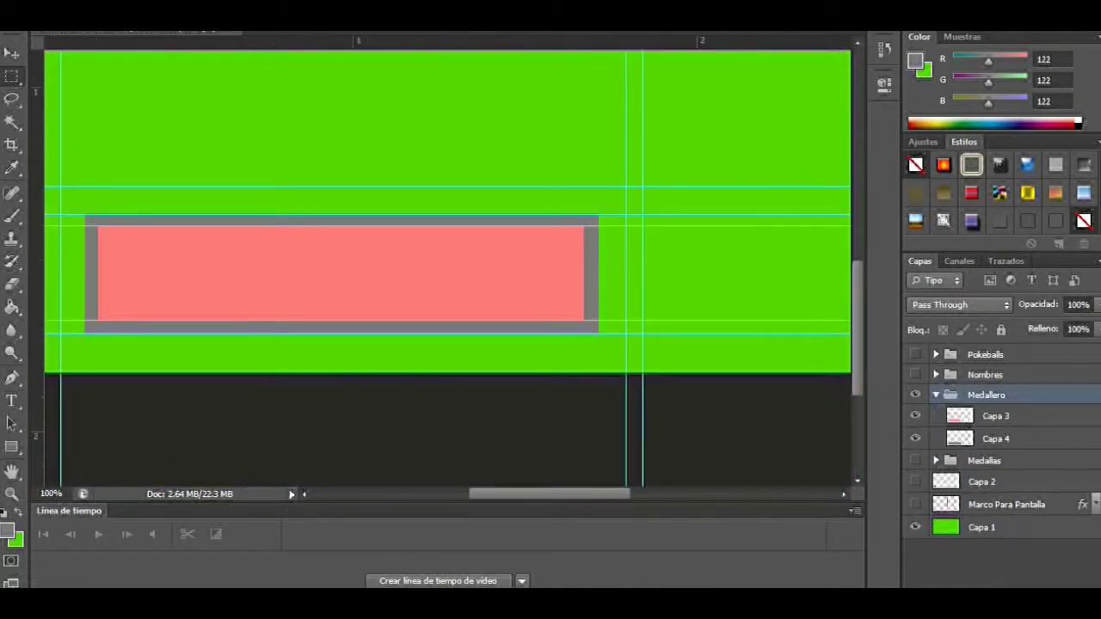
# Rename Capa 4 to Bordes and open the layer style for Capa 3.
pyautogui.click(996, 438)
pyautogui.doubleClick(995, 439)
pyautogui.write('Bordes')
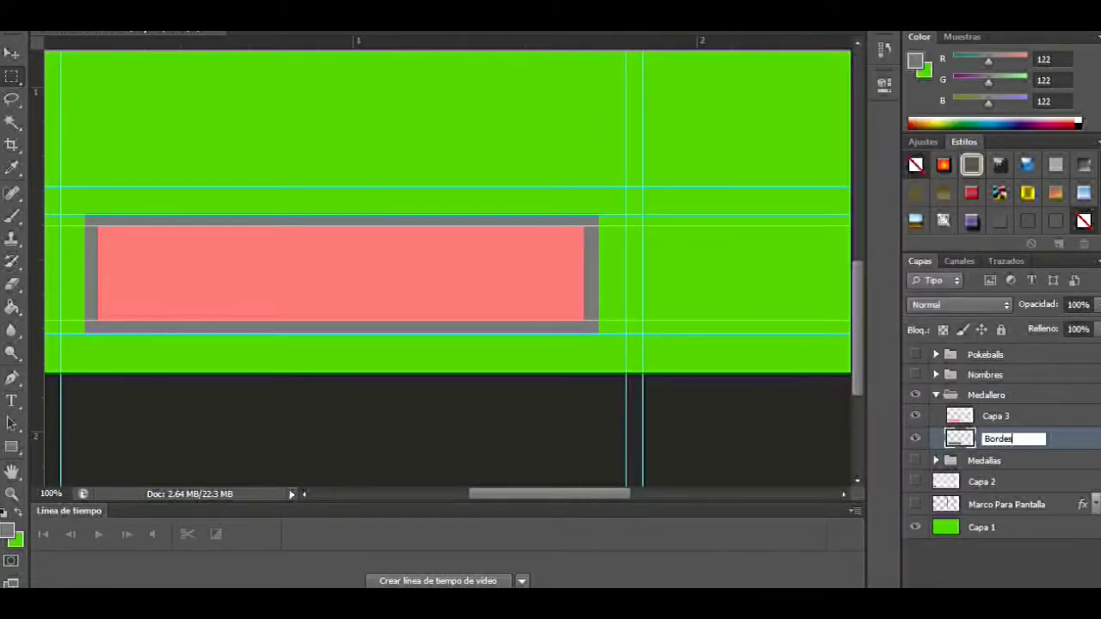
pyautogui.press('Return')
pyautogui.click(1049, 416)
pyautogui.doubleClick(1050, 416)
# Give Capa 3 a grey Color Overlay and rename it Centro.
pyautogui.click(545, 282)
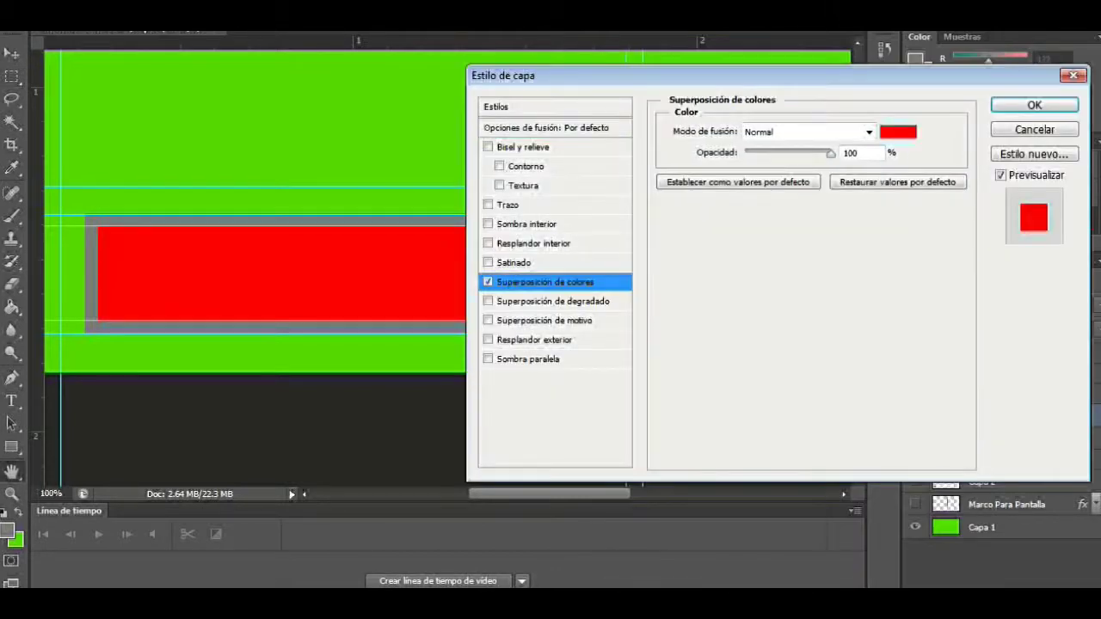
pyautogui.click(898, 131)
pyautogui.click(467, 443)
pyautogui.click(900, 347)
pyautogui.click(1034, 104)
pyautogui.doubleClick(1013, 416)
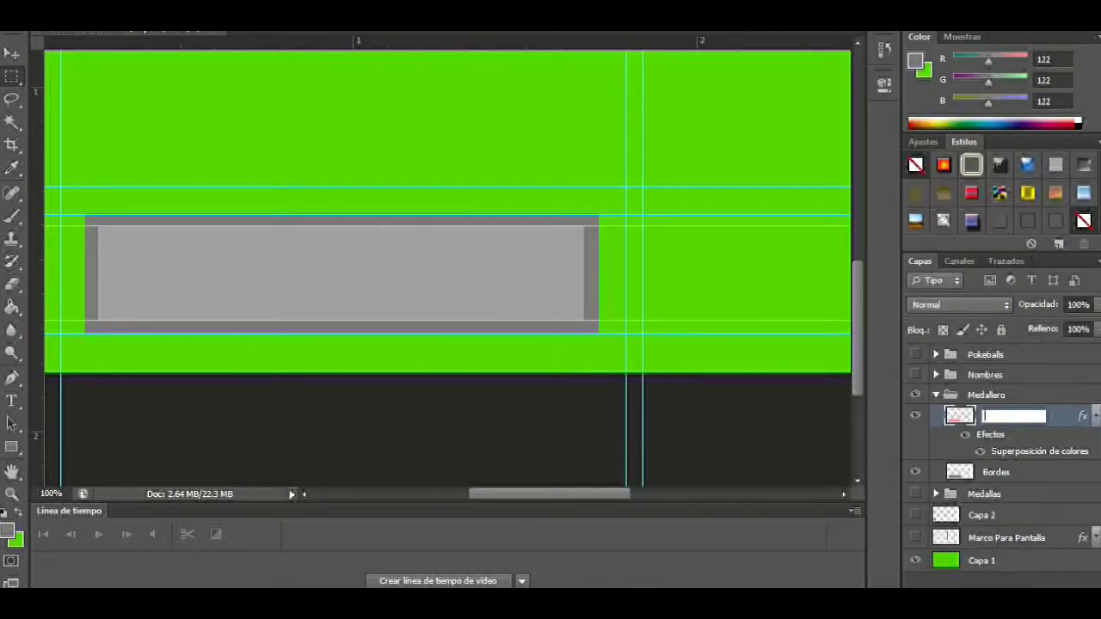
pyautogui.write('Centr')
# Add a dark-to-green Gradient Overlay to the Bordes layer style.
pyautogui.rightClick(1015, 416)
pyautogui.click(651, 54)
pyautogui.click(554, 301)
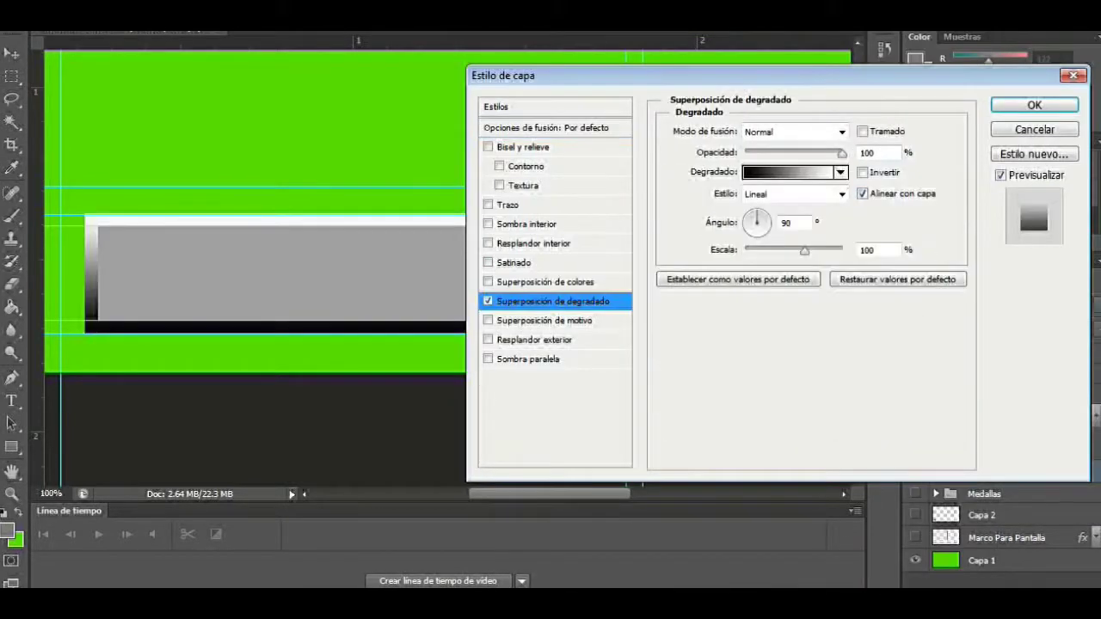
pyautogui.click(840, 172)
pyautogui.scroll(-3, 783, 249)
pyautogui.scroll(-3, 783, 249)
pyautogui.scroll(-3, 783, 250)
pyautogui.click(736, 207)
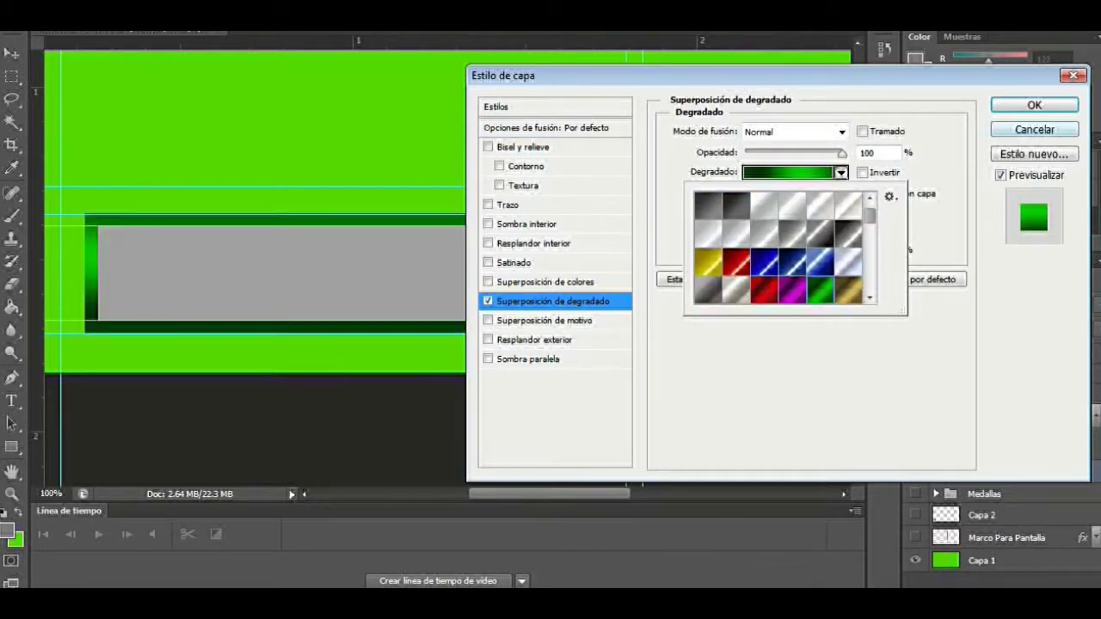
pyautogui.click(841, 172)
# Add a bevel contour to Bordes and raise the bevel size to 13 px.
pyautogui.click(500, 166)
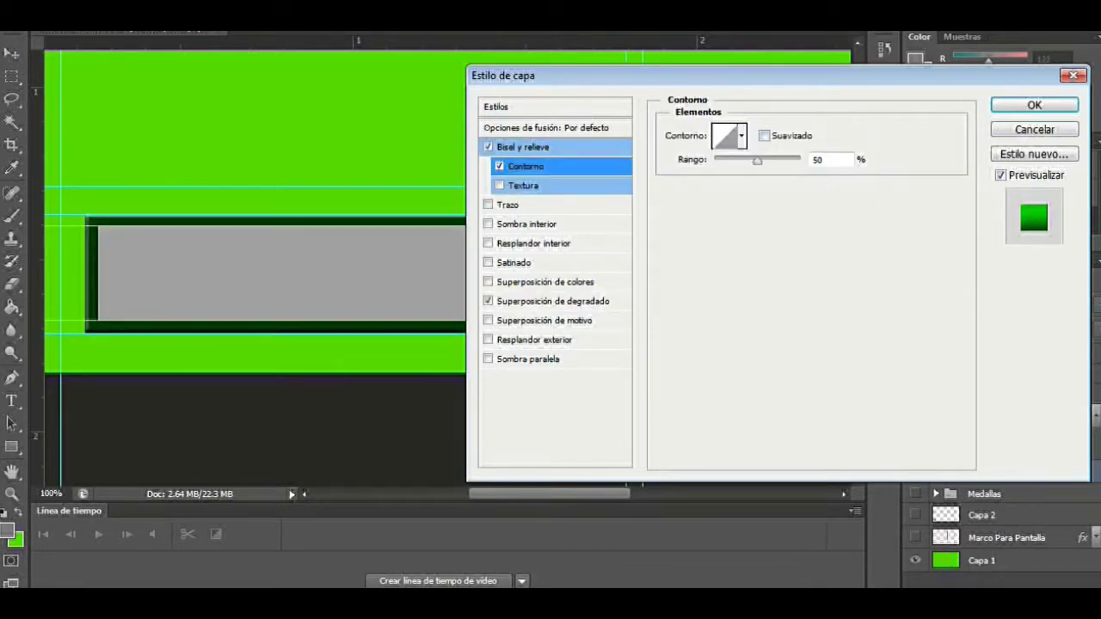
pyautogui.click(742, 136)
pyautogui.press('Left')
pyautogui.press('Down')
pyautogui.click(725, 203)
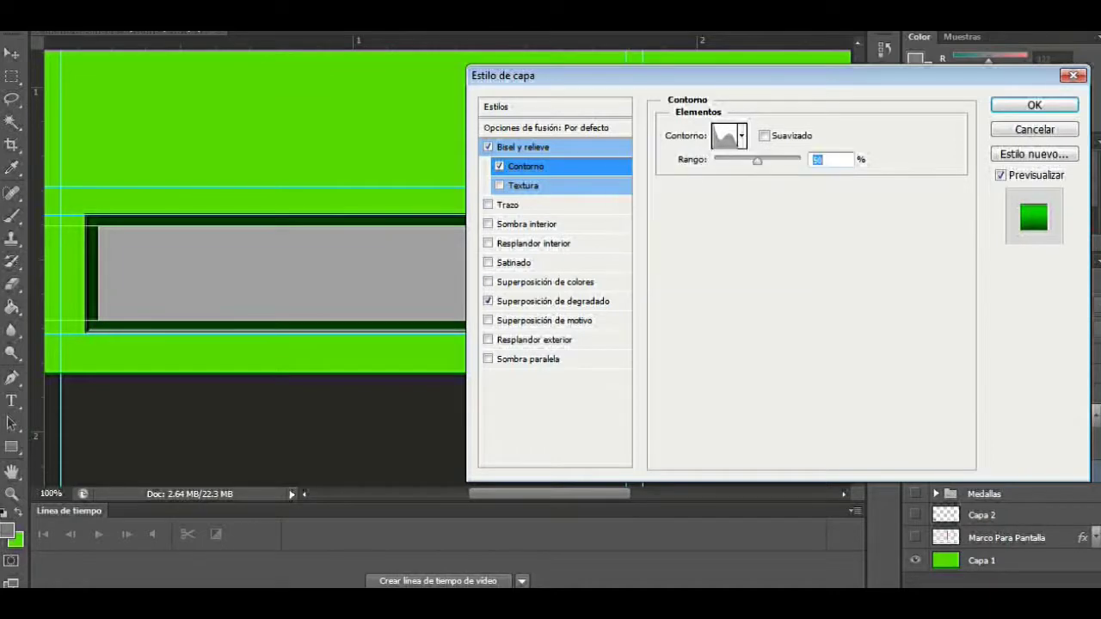
pyautogui.click(525, 147)
pyautogui.moveTo(775, 213); pyautogui.dragTo(780, 212)
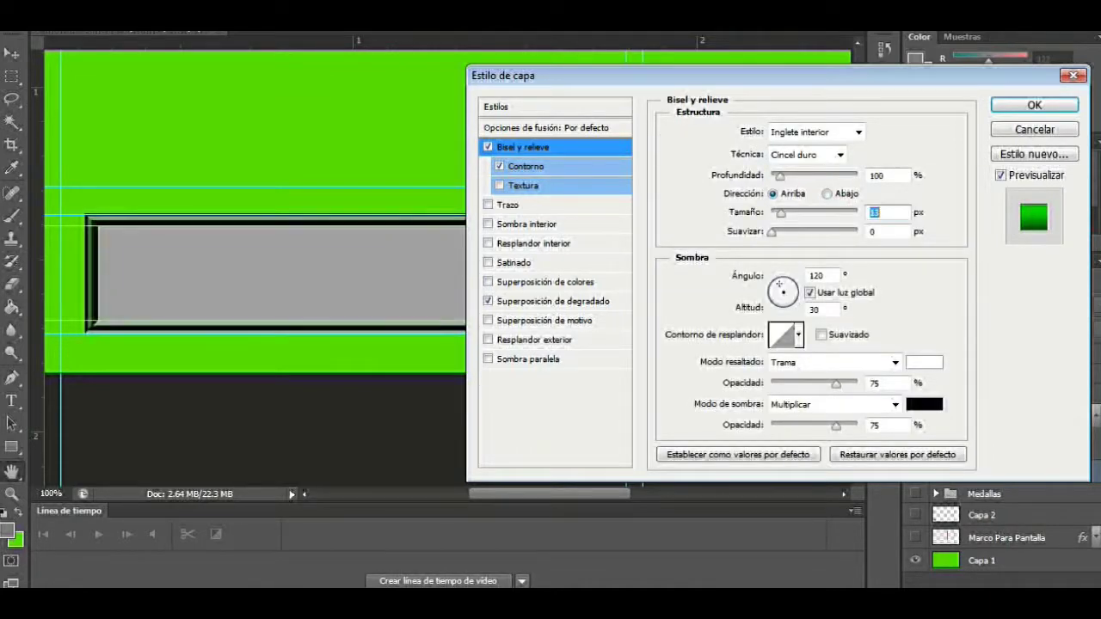
# Switch the Bordes gradient to Lime Top L15 and set the bevel technique to Rounded.
pyautogui.click(553, 302)
pyautogui.moveTo(516, 76)
pyautogui.mouseDown()
pyautogui.moveTo(738, 187)
pyautogui.moveTo(613, 29)
pyautogui.mouseUp()
pyautogui.click(886, 125)
pyautogui.scroll(-3, 761, 176)
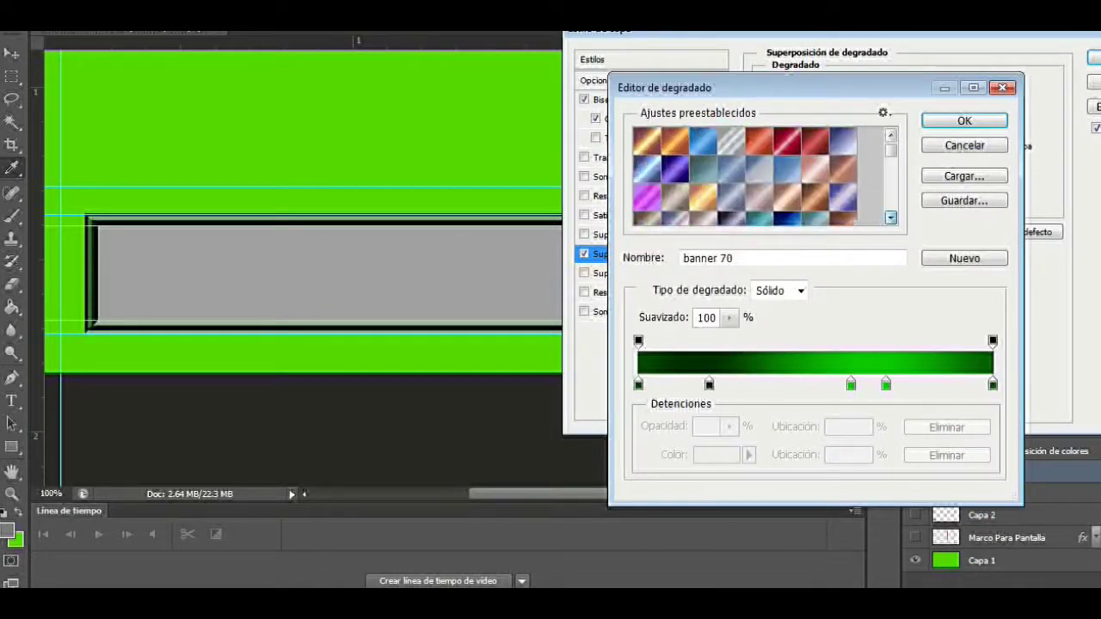
pyautogui.scroll(-3, 761, 176)
pyautogui.scroll(-3, 762, 177)
pyautogui.scroll(-3, 762, 176)
pyautogui.click(731, 168)
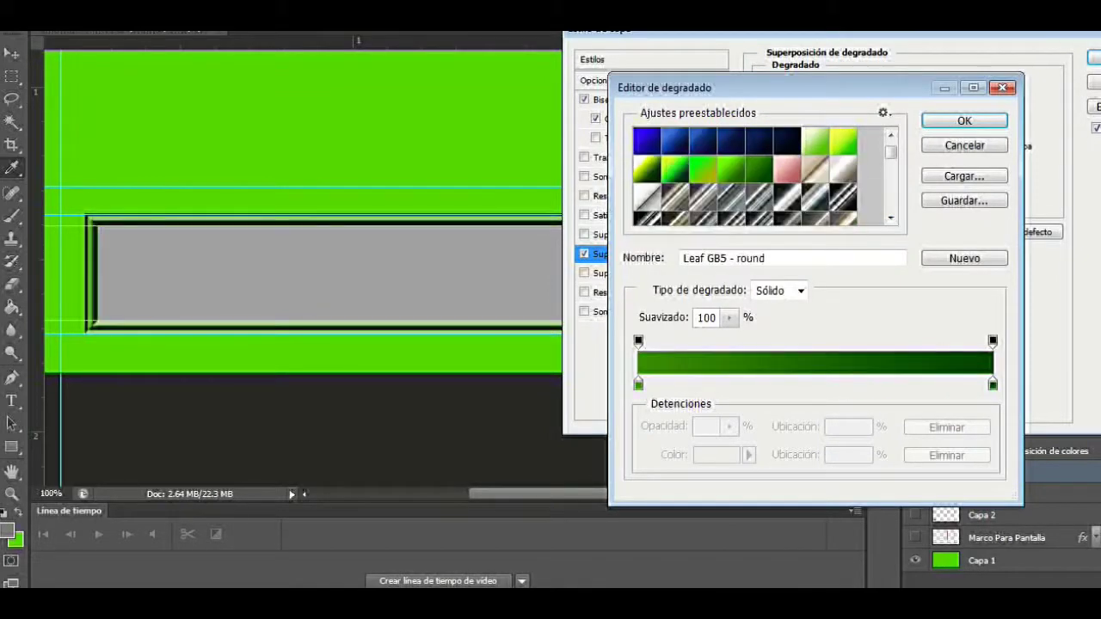
pyautogui.scroll(-3, 762, 176)
pyautogui.click(843, 196)
pyautogui.scroll(-3, 762, 176)
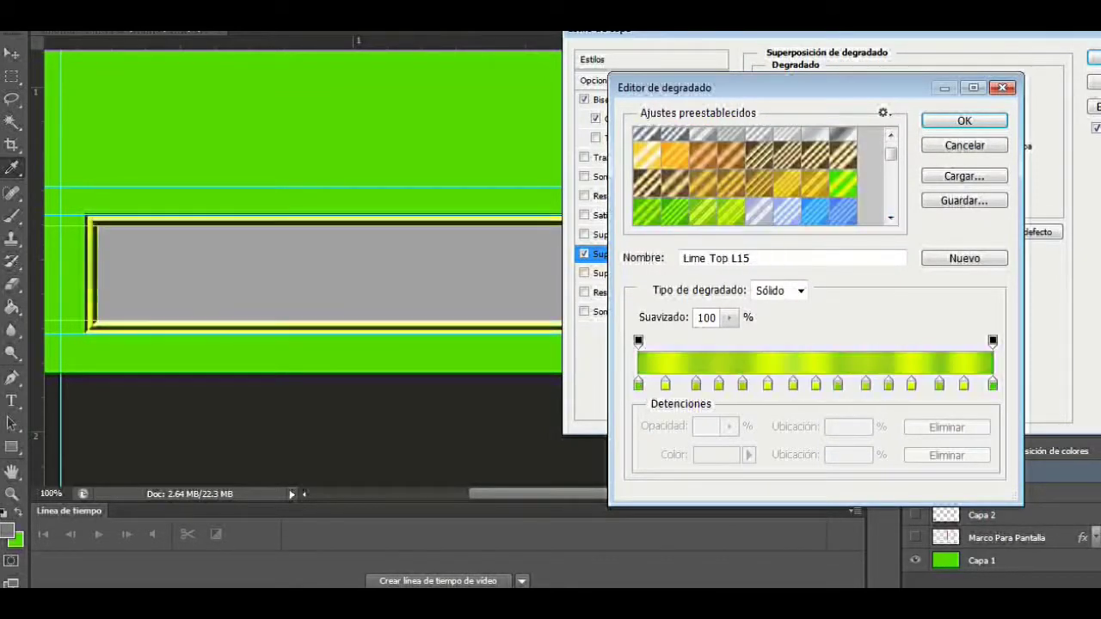
pyautogui.click(844, 196)
pyautogui.click(964, 120)
pyautogui.click(620, 100)
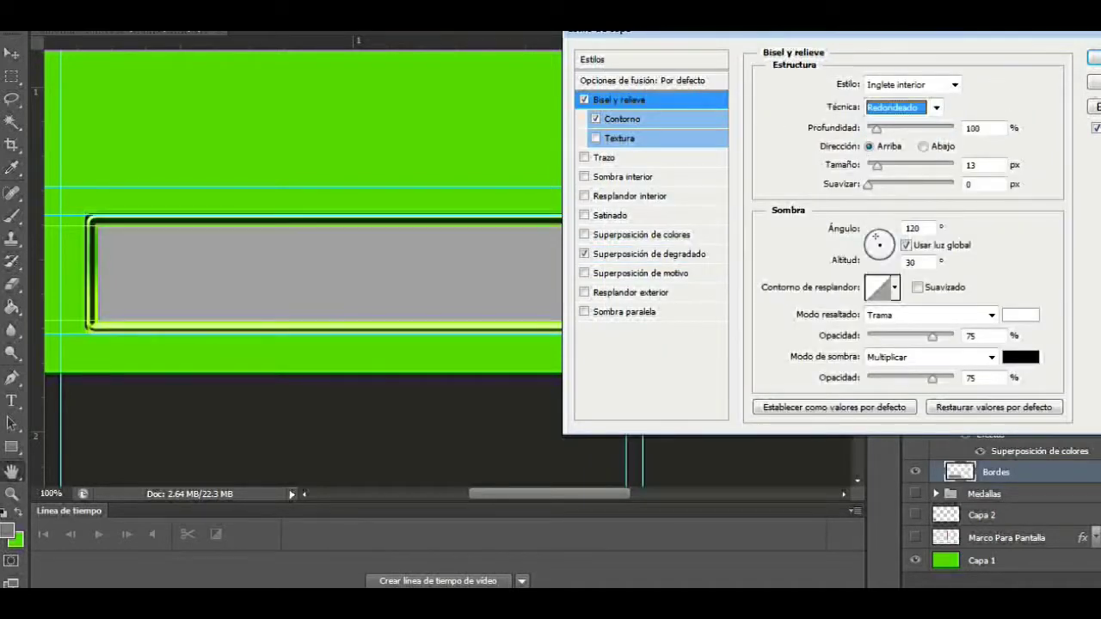
# Open the Centro bar's Layer Style and turn on a Gradient Overlay.
pyautogui.click(1095, 58)
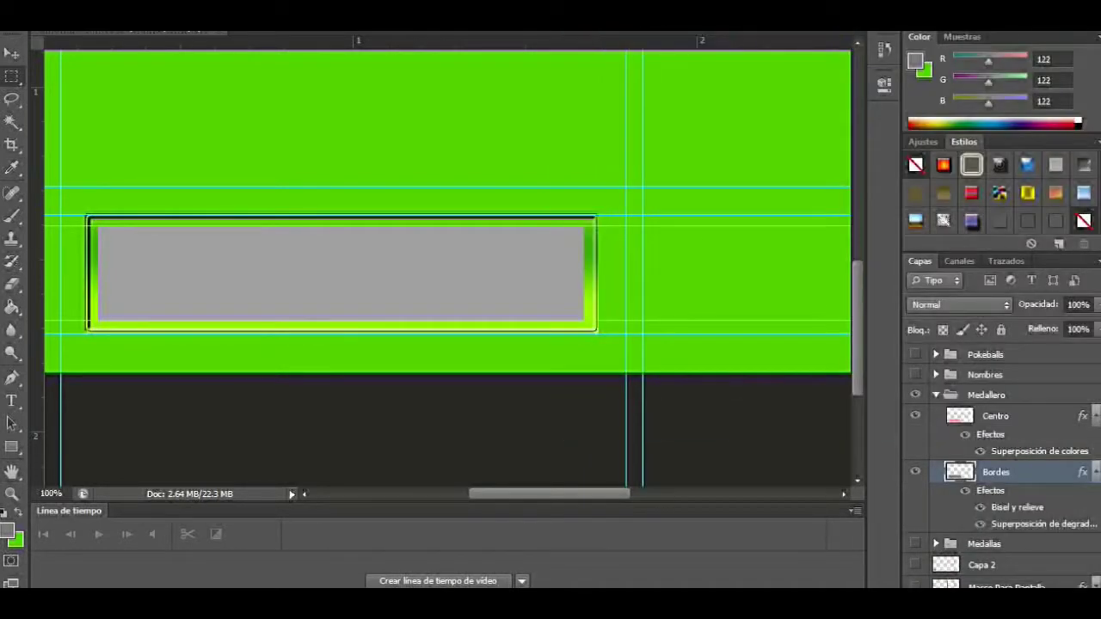
pyautogui.rightClick(1003, 415)
pyautogui.click(669, 56)
pyautogui.click(632, 252)
pyautogui.click(922, 118)
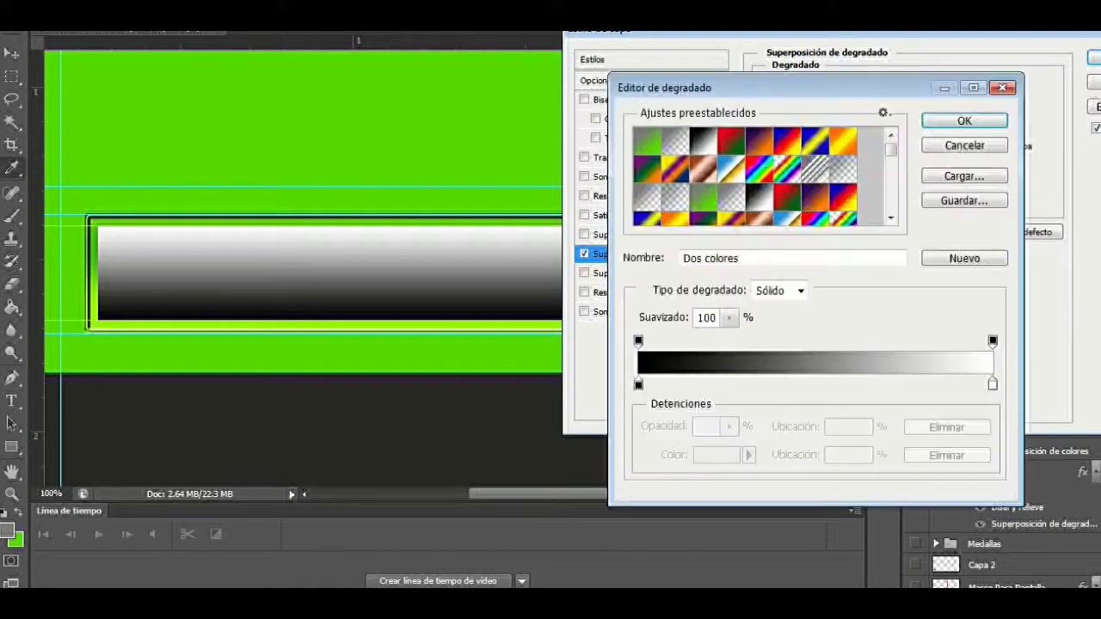
pyautogui.click(675, 140)
# Browse gradient presets (Steel Helmet, Oxidized1, Chrome bar 155) and settle on a grey one.
pyautogui.scroll(-3, 762, 176)
pyautogui.click(762, 176)
pyautogui.click(891, 218)
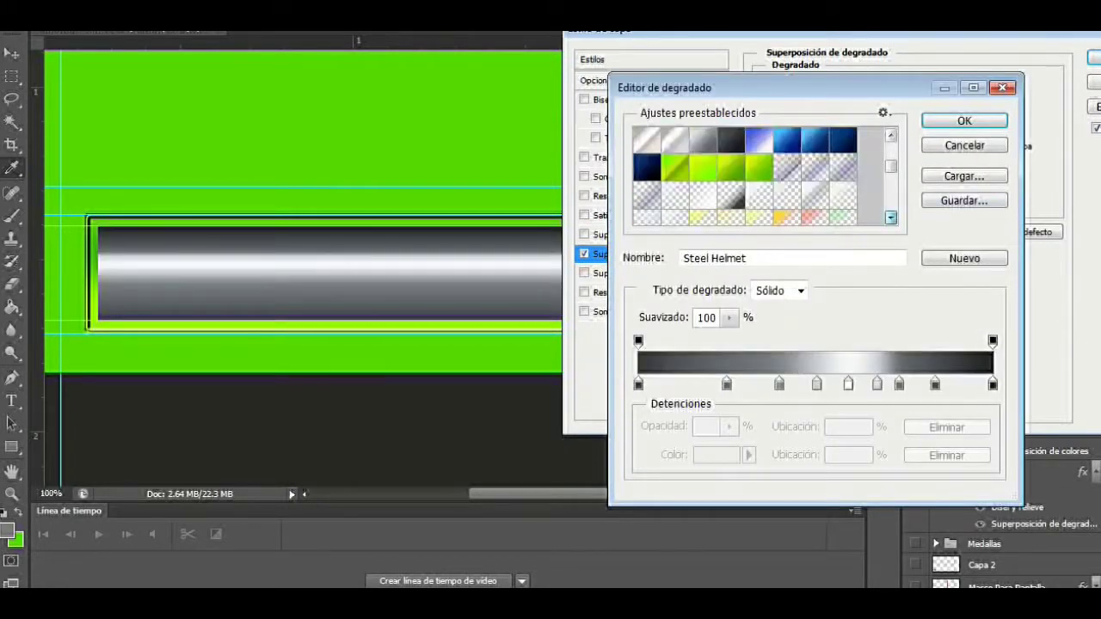
pyautogui.click(892, 217)
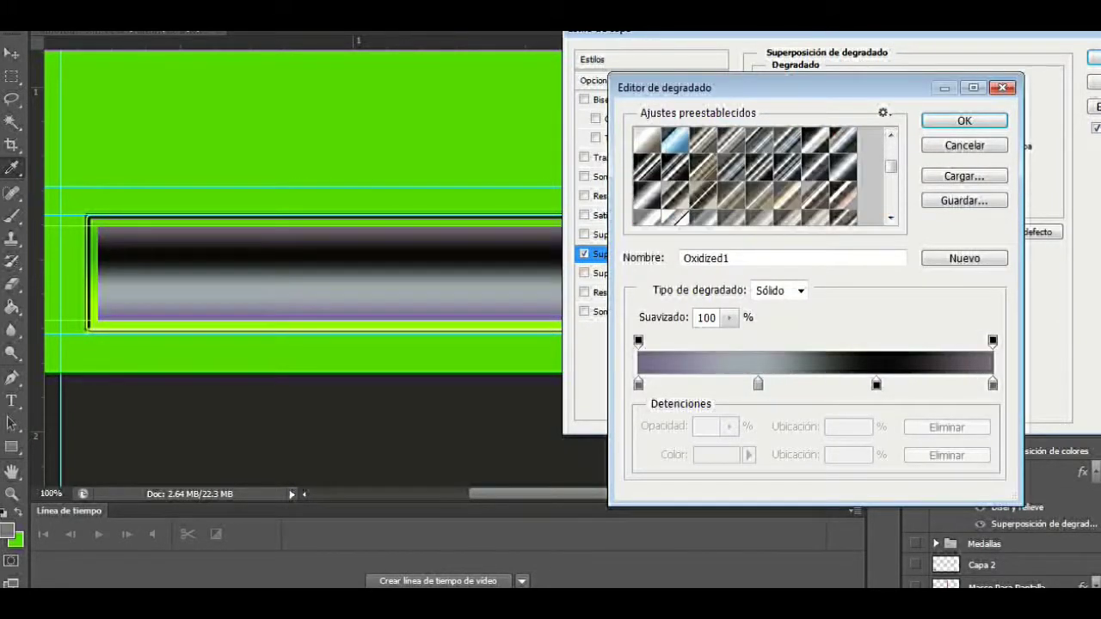
pyautogui.click(847, 176)
pyautogui.click(891, 218)
pyautogui.click(891, 218)
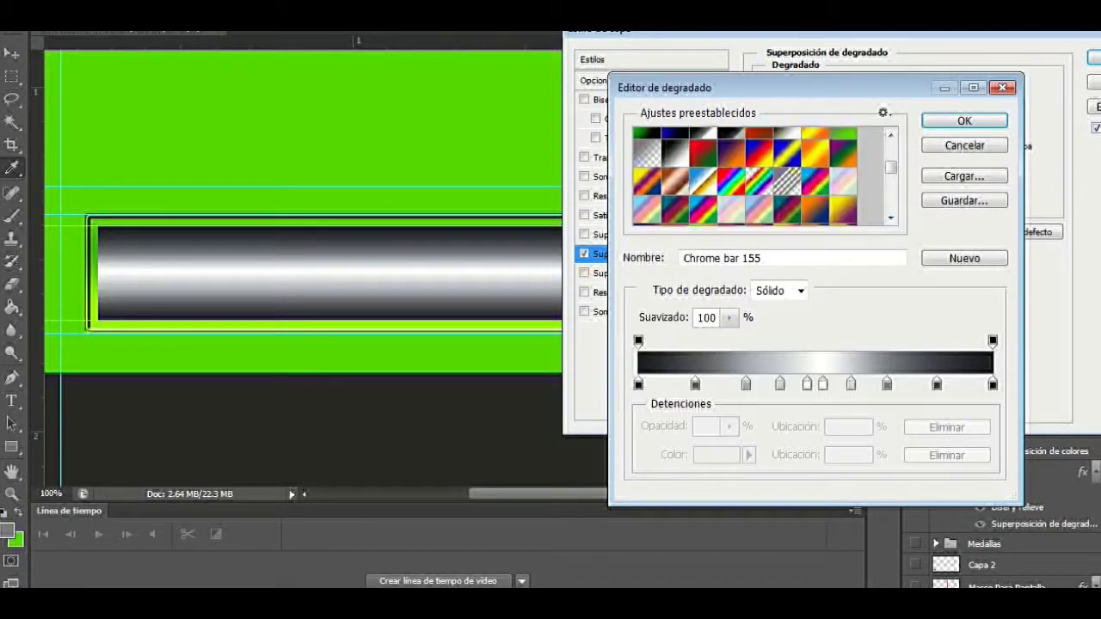
pyautogui.click(891, 218)
pyautogui.click(891, 218)
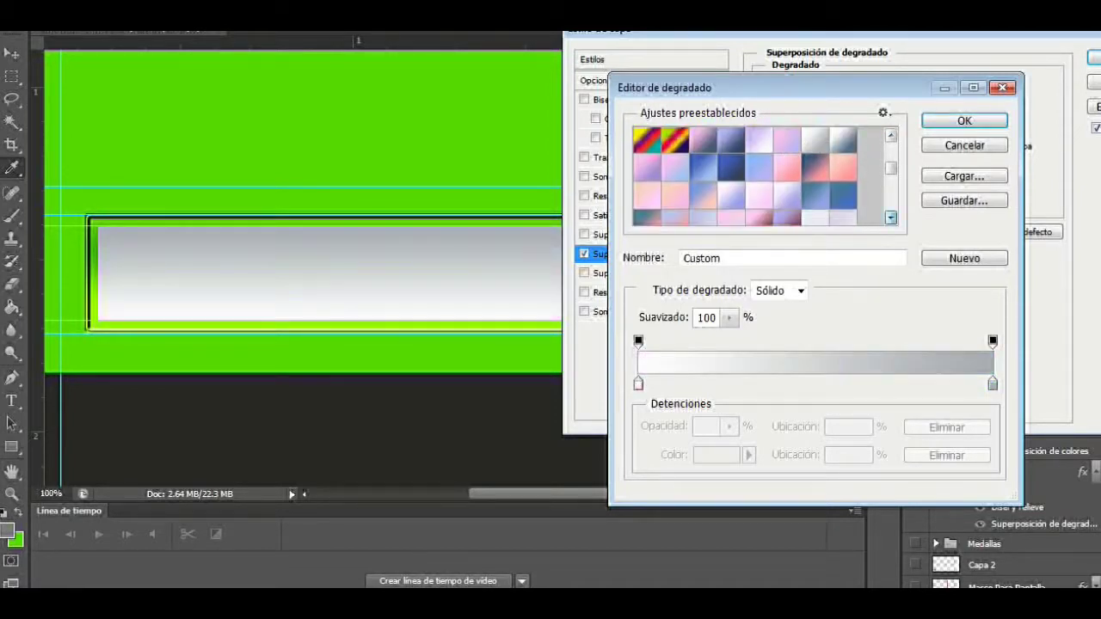
pyautogui.click(891, 217)
pyautogui.click(816, 207)
pyautogui.click(965, 120)
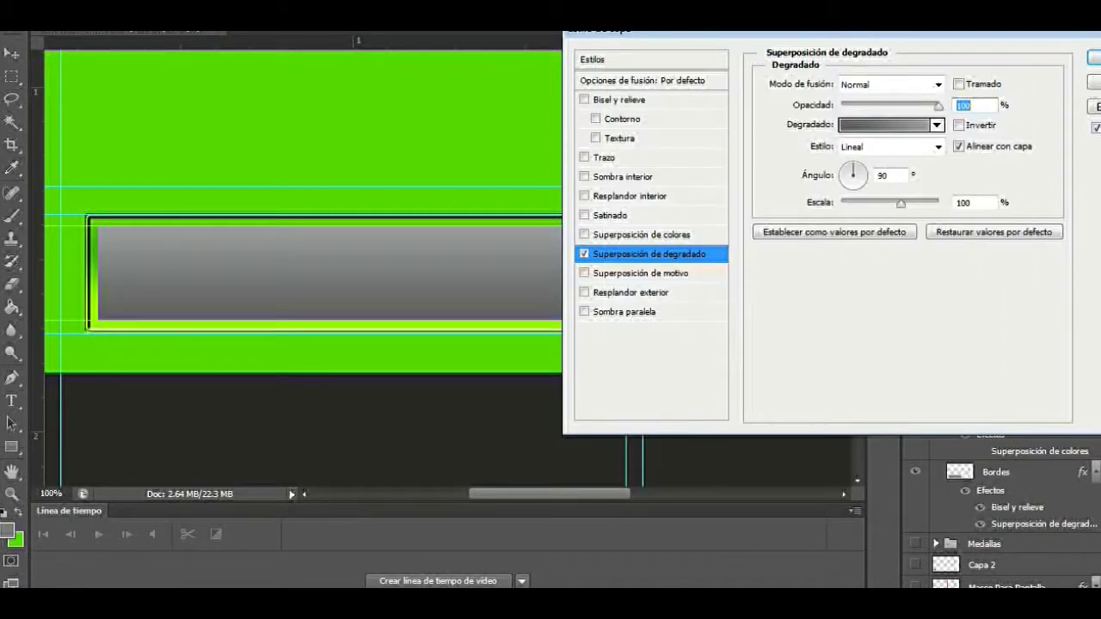
# Add a green 3 px exterior stroke to the Centro bar and apply the style.
pyautogui.click(604, 158)
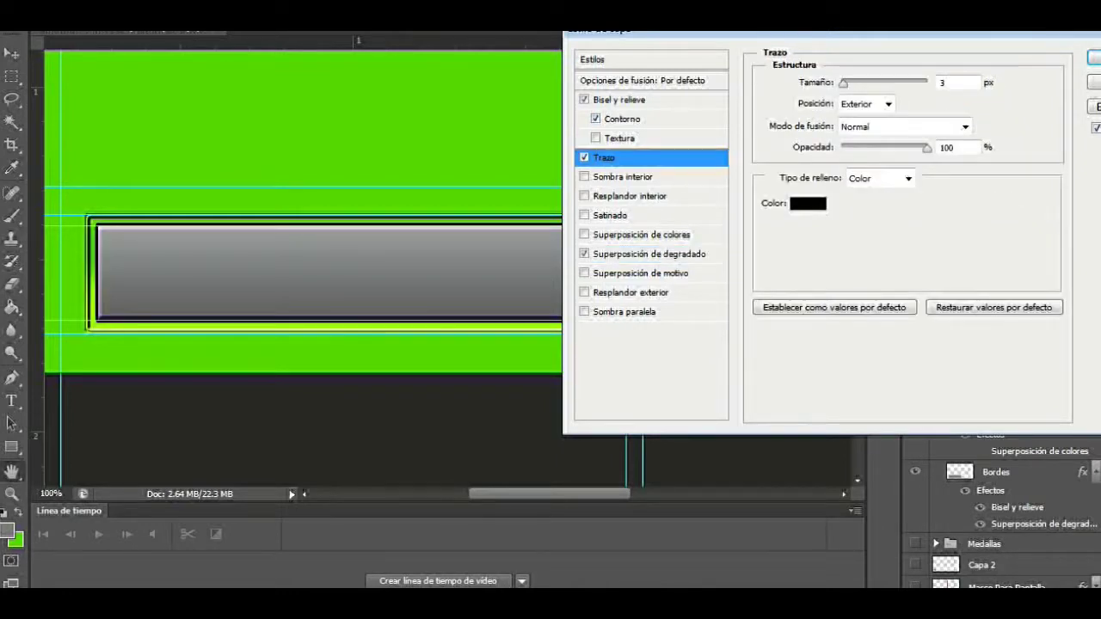
pyautogui.click(808, 203)
pyautogui.click(694, 315)
pyautogui.click(904, 347)
pyautogui.click(1093, 56)
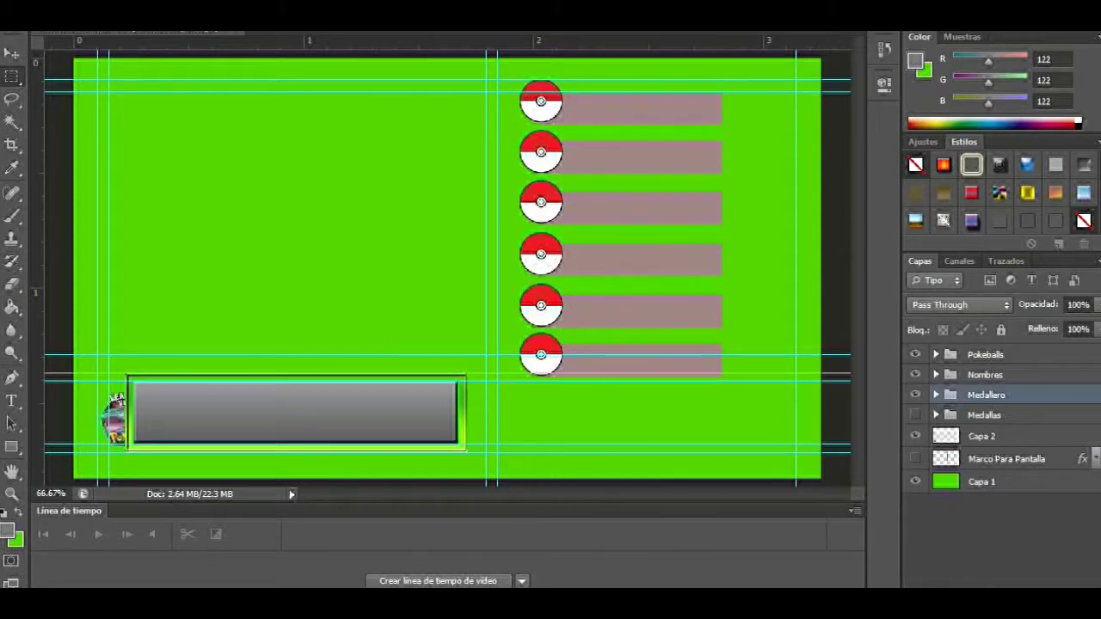
# Hide the green background and expand the Nombres group.
pyautogui.click(981, 481)
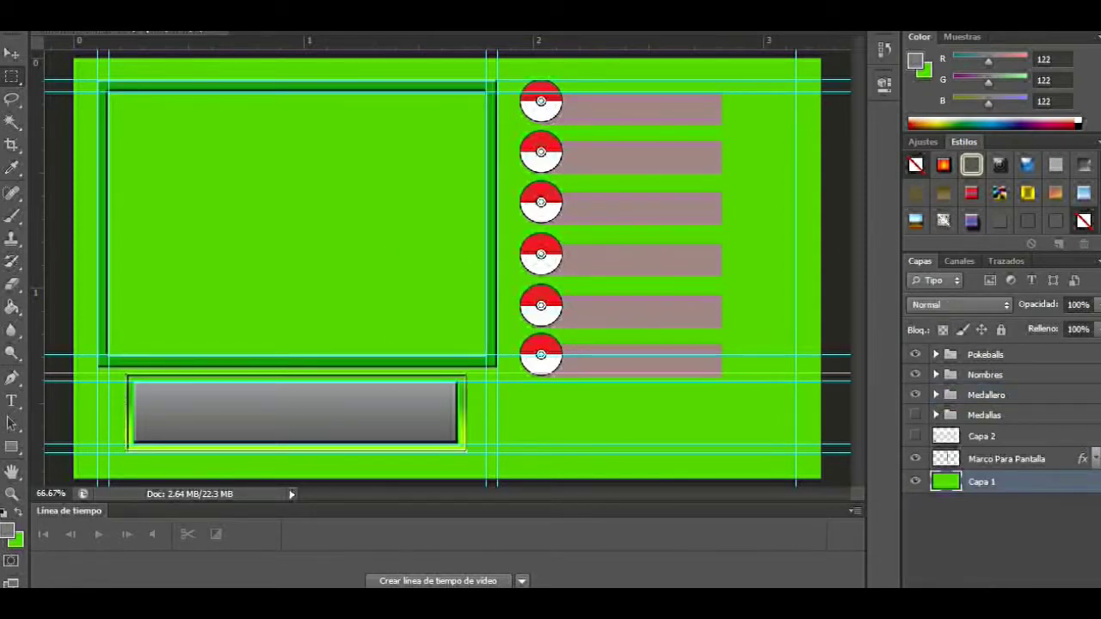
pyautogui.click(915, 482)
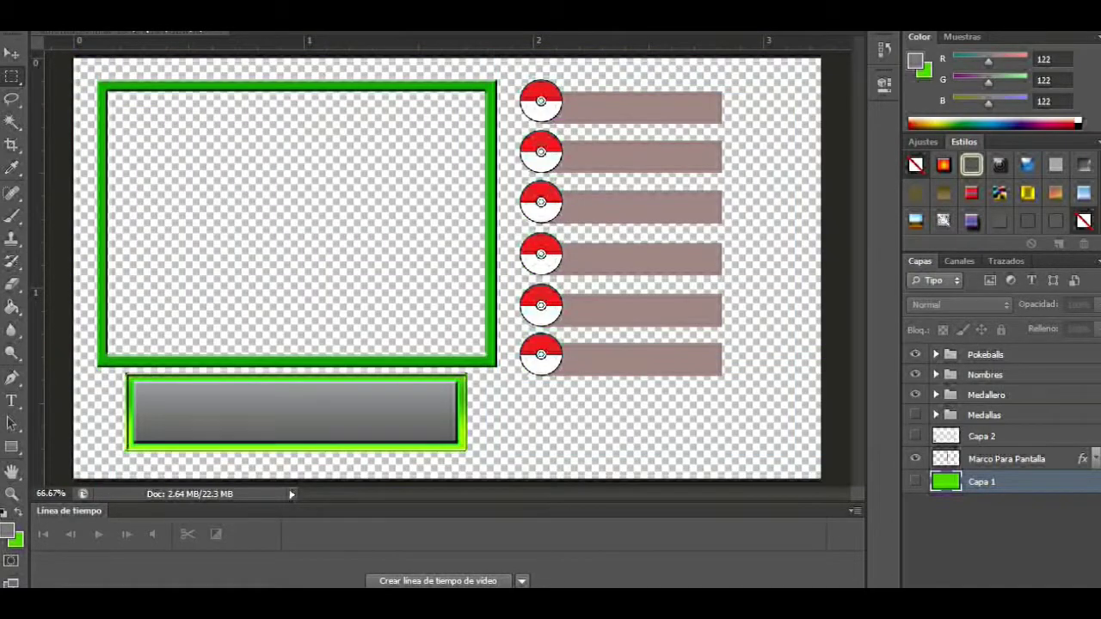
pyautogui.click(985, 374)
pyautogui.click(936, 374)
pyautogui.click(1013, 396)
# Give the Nombre bar a Gradient Overlay using the steel bar preset.
pyautogui.rightClick(998, 510)
pyautogui.click(651, 54)
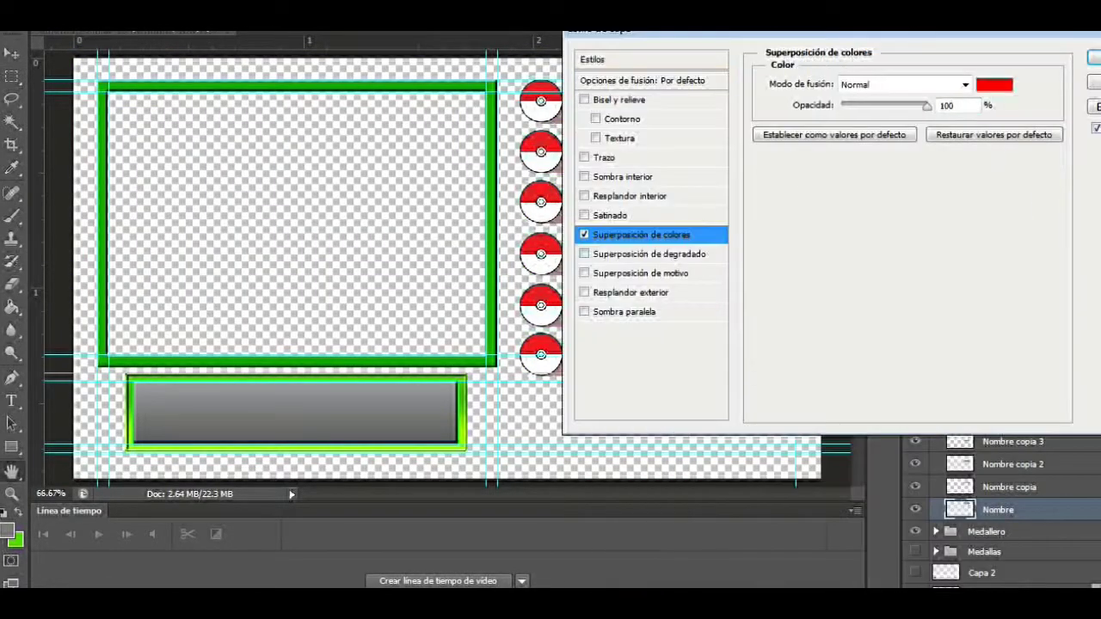
pyautogui.click(648, 254)
pyautogui.click(869, 105)
pyautogui.scroll(-2, 757, 177)
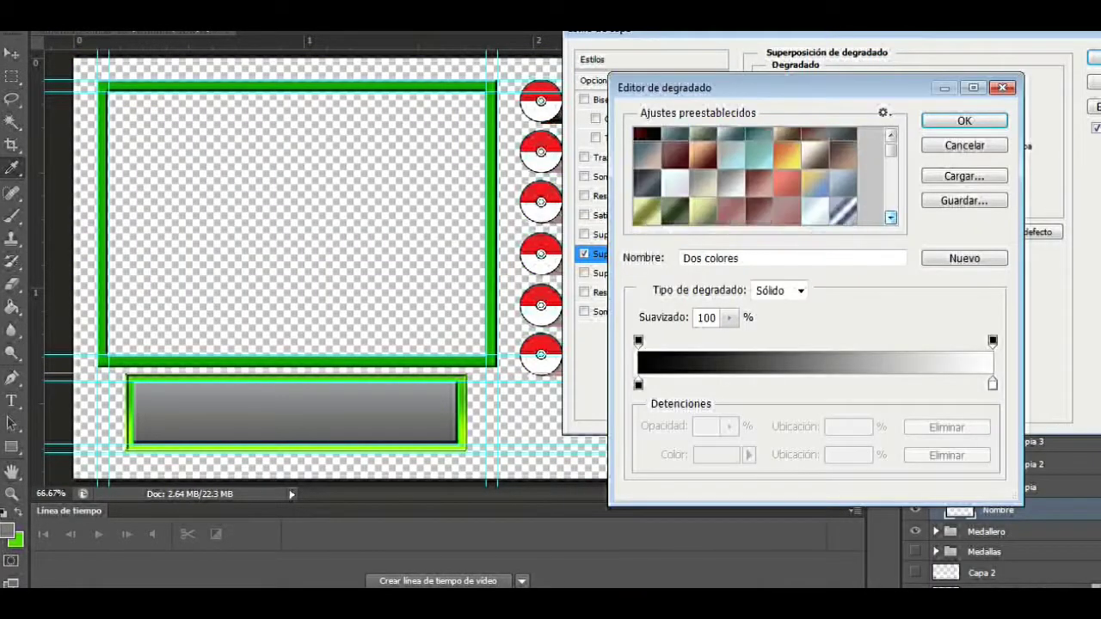
pyautogui.click(647, 141)
pyautogui.click(964, 120)
# Switch Nombre's gradient to the dark grey bar preset and apply it.
pyautogui.moveTo(603, 186); pyautogui.dragTo(425, 216)
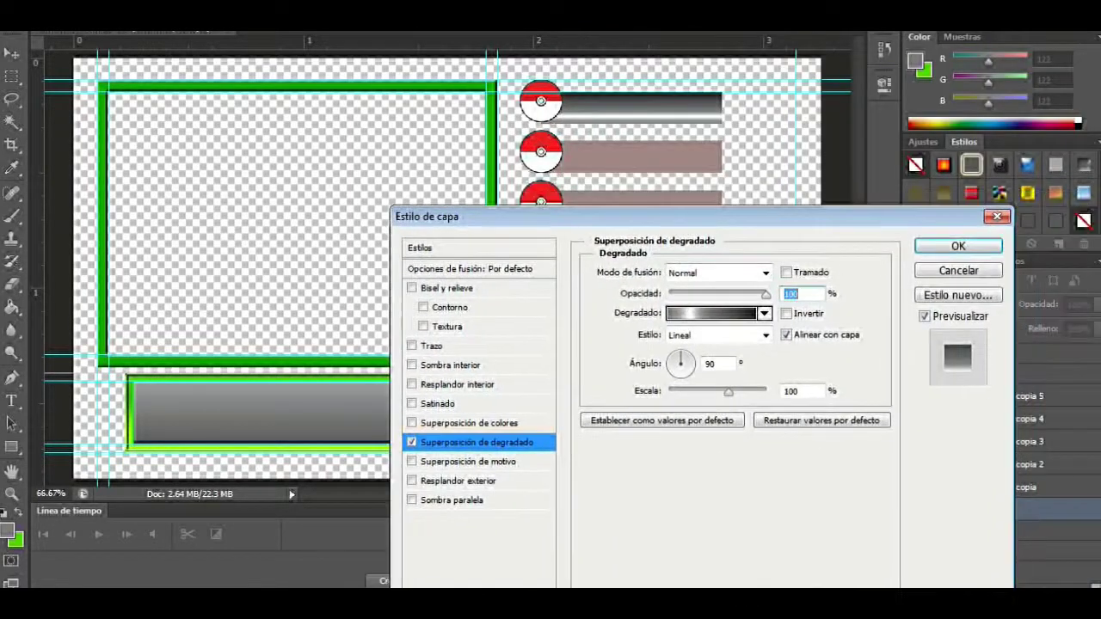
pyautogui.click(713, 315)
pyautogui.click(891, 217)
pyautogui.scroll(-2, 757, 176)
pyautogui.click(675, 141)
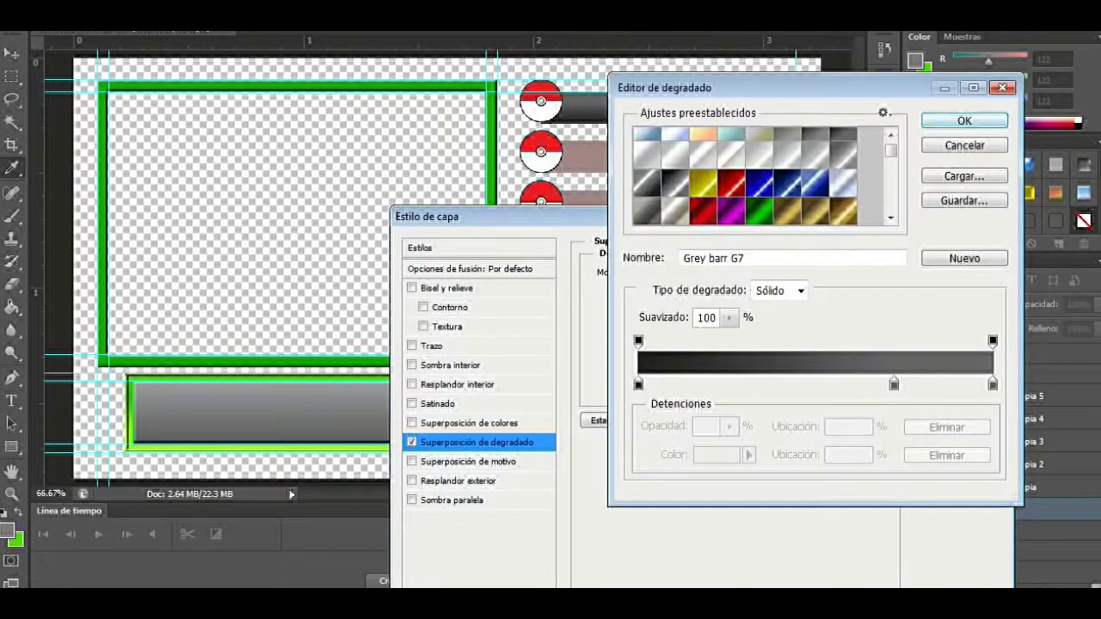
pyautogui.click(965, 121)
pyautogui.click(959, 246)
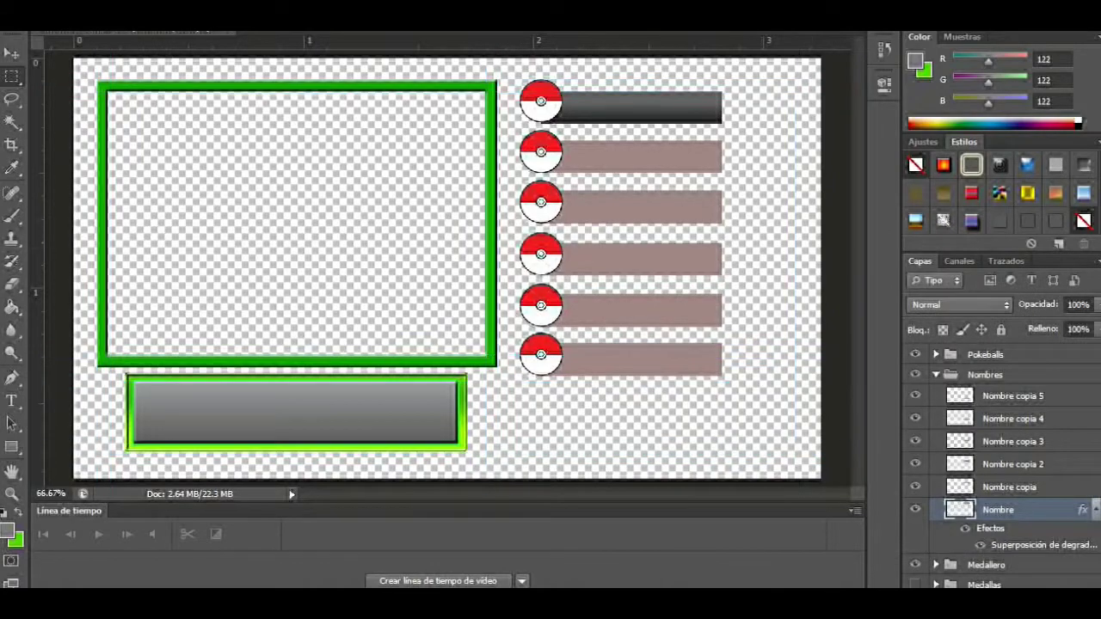
# Copy Nombre's layer style and paste it onto Nombre copia and Nombre copia 2.
pyautogui.rightClick(1028, 509)
pyautogui.click(757, 305)
pyautogui.click(1013, 464)
pyautogui.keyDown('shift'); pyautogui.click(1009, 487); pyautogui.keyUp('shift')
pyautogui.rightClick(1015, 441)
pyautogui.click(688, 317)
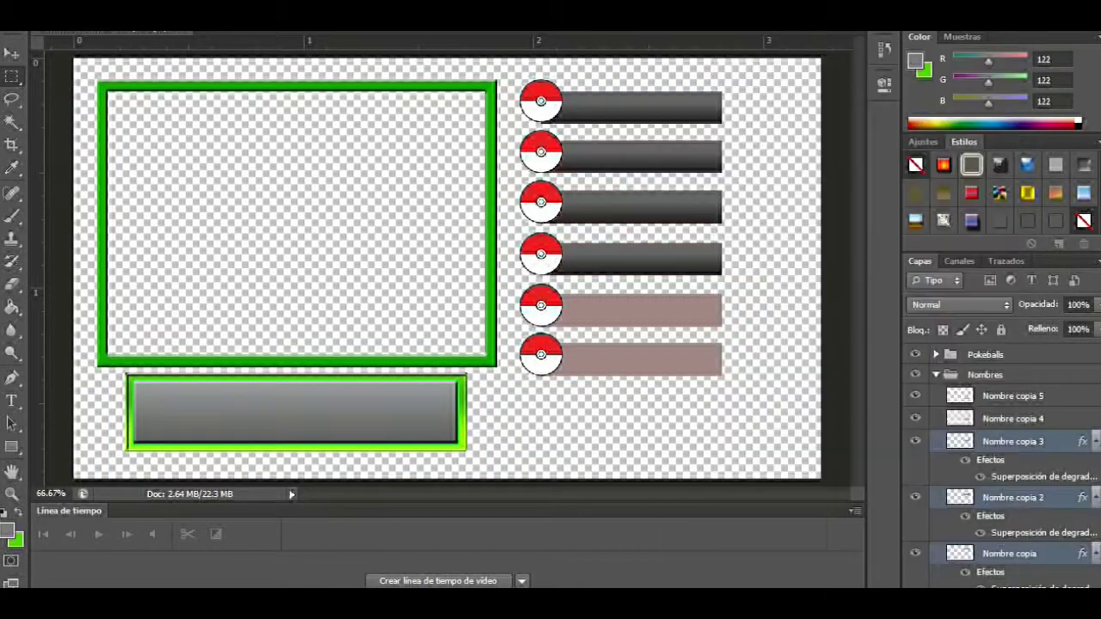
# Paste the grey style onto Nombre copia 4 and 5, previewing with guides hidden.
pyautogui.click(1013, 396)
pyautogui.keyDown('shift'); pyautogui.click(1012, 451); pyautogui.keyUp('shift')
pyautogui.rightClick(1015, 452)
pyautogui.click(688, 317)
pyautogui.hotkey('ctrl', 'h')
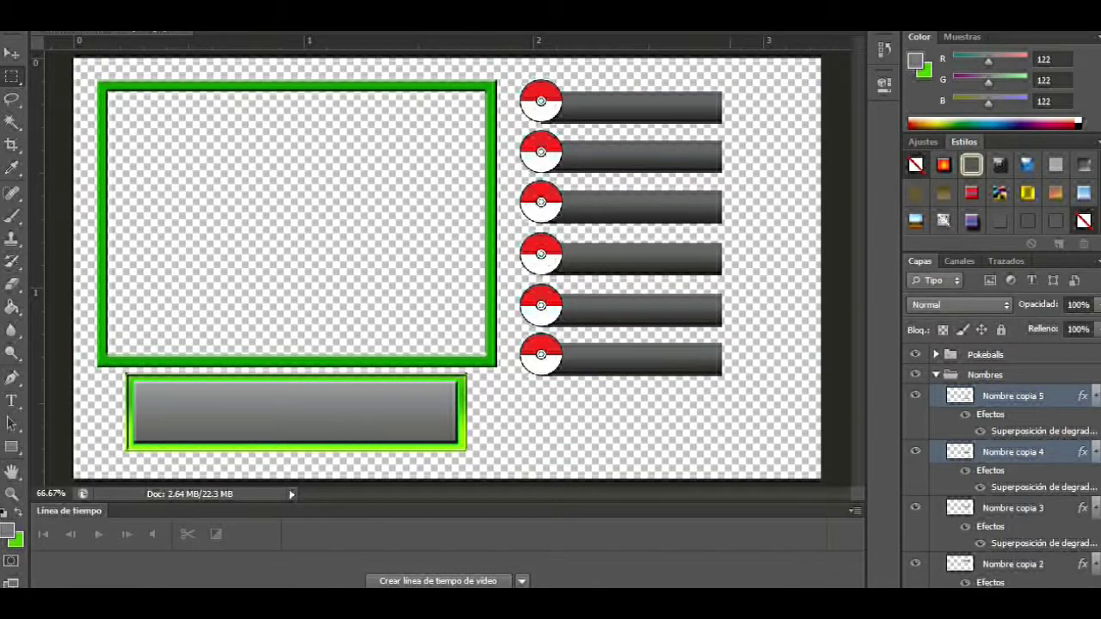
pyautogui.hotkey('ctrl', 'h')
# Collapse the Nombres group and leave the green background hidden.
pyautogui.click(936, 375)
pyautogui.click(982, 482)
pyautogui.click(916, 482)
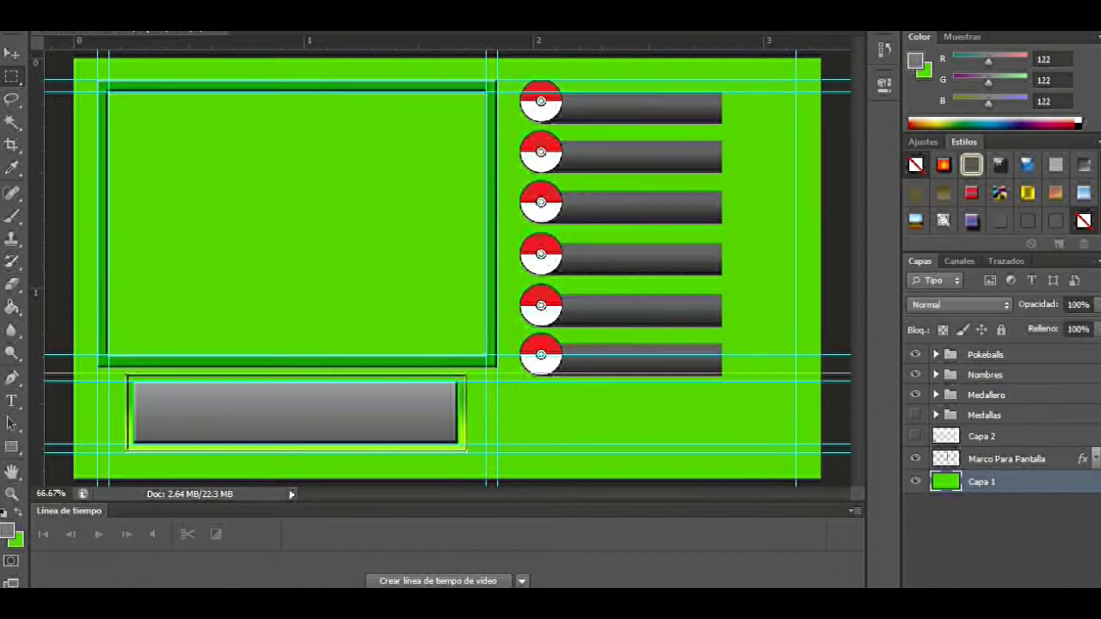
pyautogui.click(916, 482)
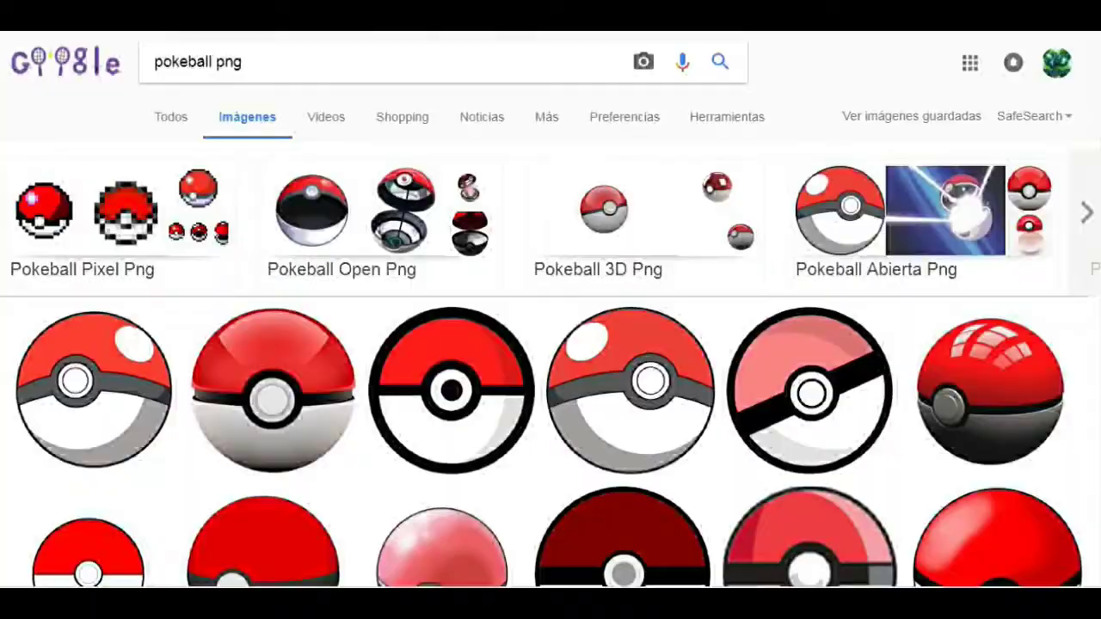
# Search Google Images for 'abstracto verde' and scroll through the results.
pyautogui.write('abstracto verde')
pyautogui.press('Return')
pyautogui.scroll(-2, 551, 310)
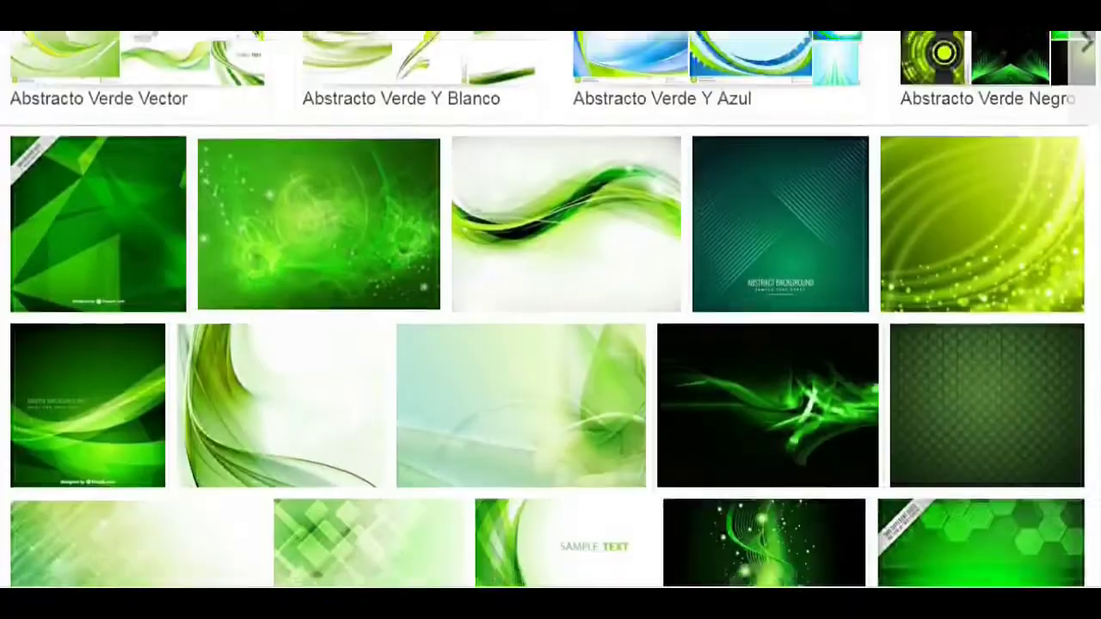
pyautogui.scroll(-5, 551, 310)
pyautogui.scroll(-5, 551, 310)
pyautogui.scroll(-5, 551, 310)
pyautogui.scroll(-3, 551, 310)
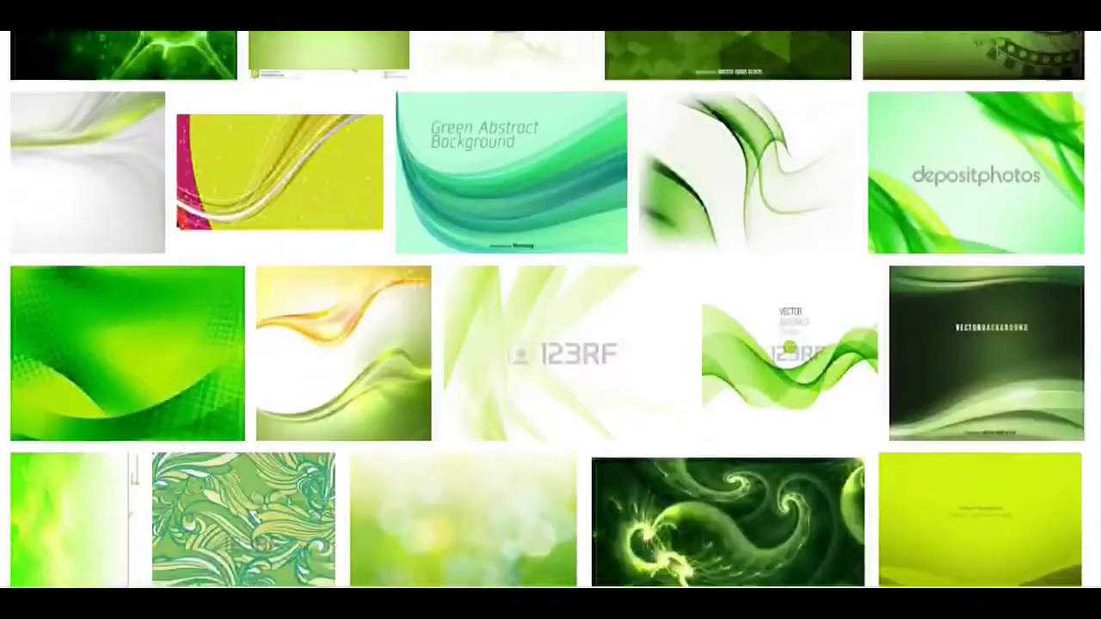
pyautogui.scroll(-5, 550, 309)
# Open the Líneas verdes image and save it as lineas-verdes-157643.jpg.
pyautogui.click(728, 86)
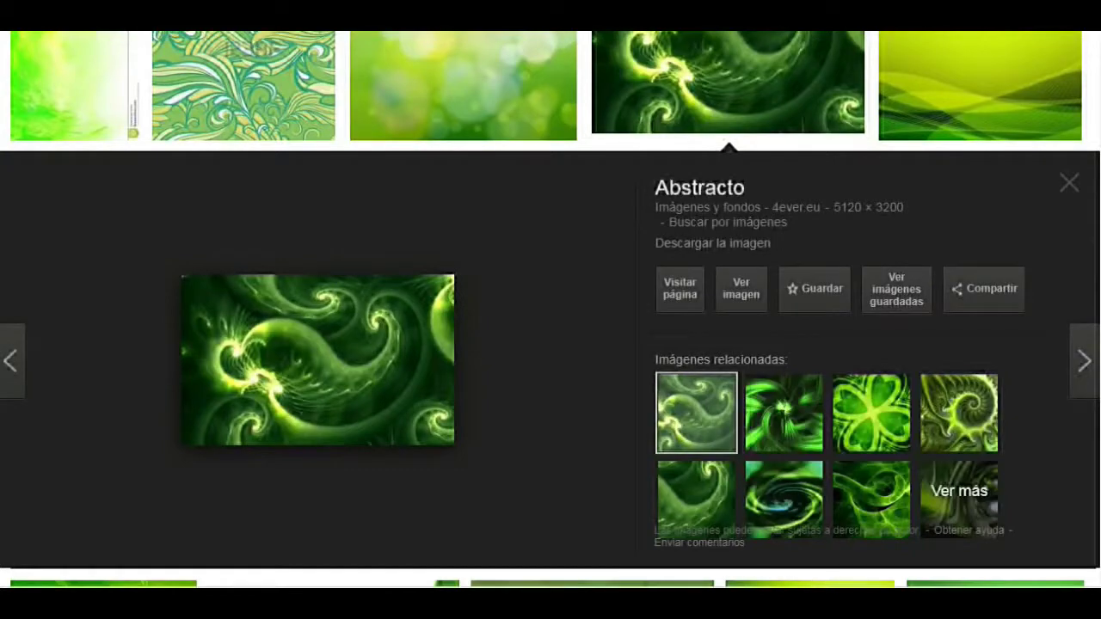
pyautogui.click(872, 499)
pyautogui.click(784, 411)
pyautogui.rightClick(305, 163)
pyautogui.click(361, 200)
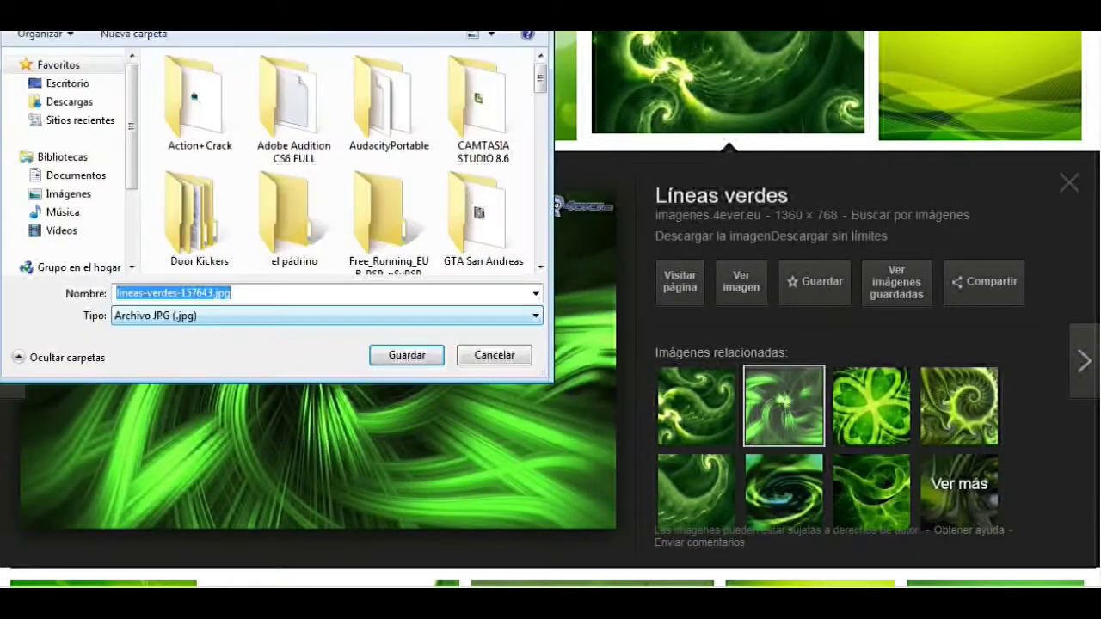
pyautogui.press('Return')
pyautogui.click(60, 264)
# Place the lineas-verdes jpg and pull its left edge inward.
pyautogui.write('lin')
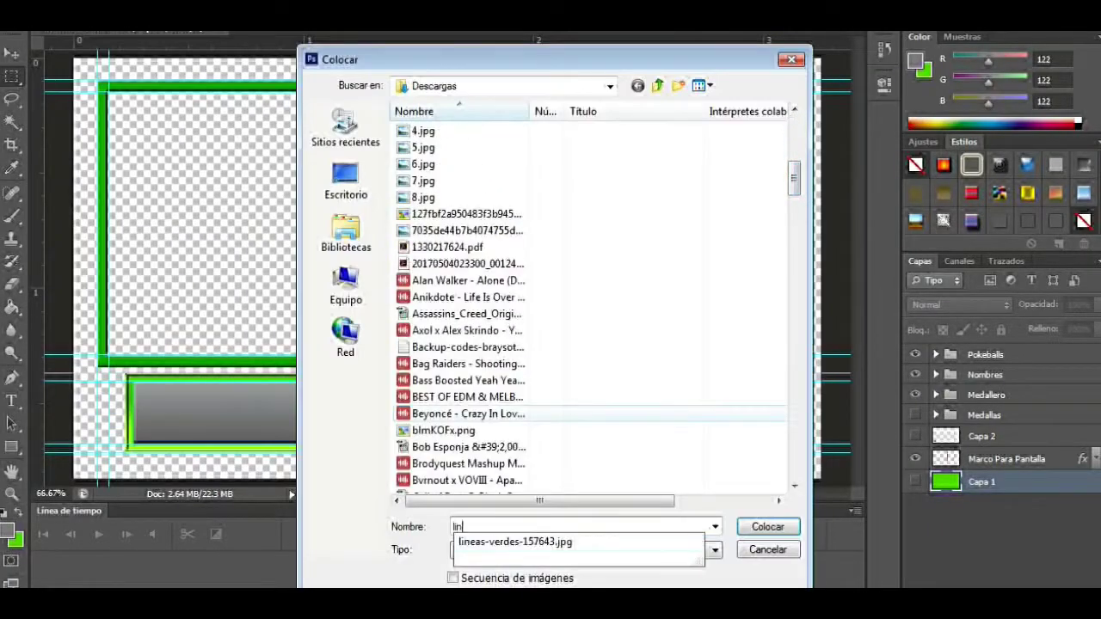
pyautogui.press('Down')
pyautogui.press('Return')
pyautogui.press('Return')
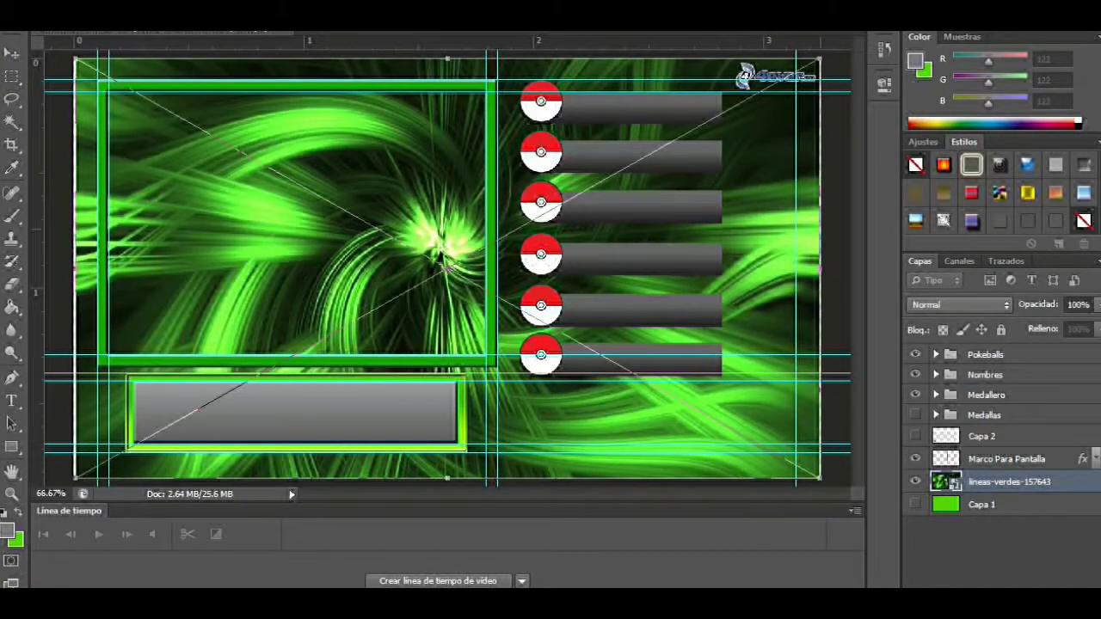
pyautogui.moveTo(75, 269)
pyautogui.mouseDown()
pyautogui.moveTo(329, 268)
pyautogui.moveTo(315, 269)
pyautogui.mouseUp()
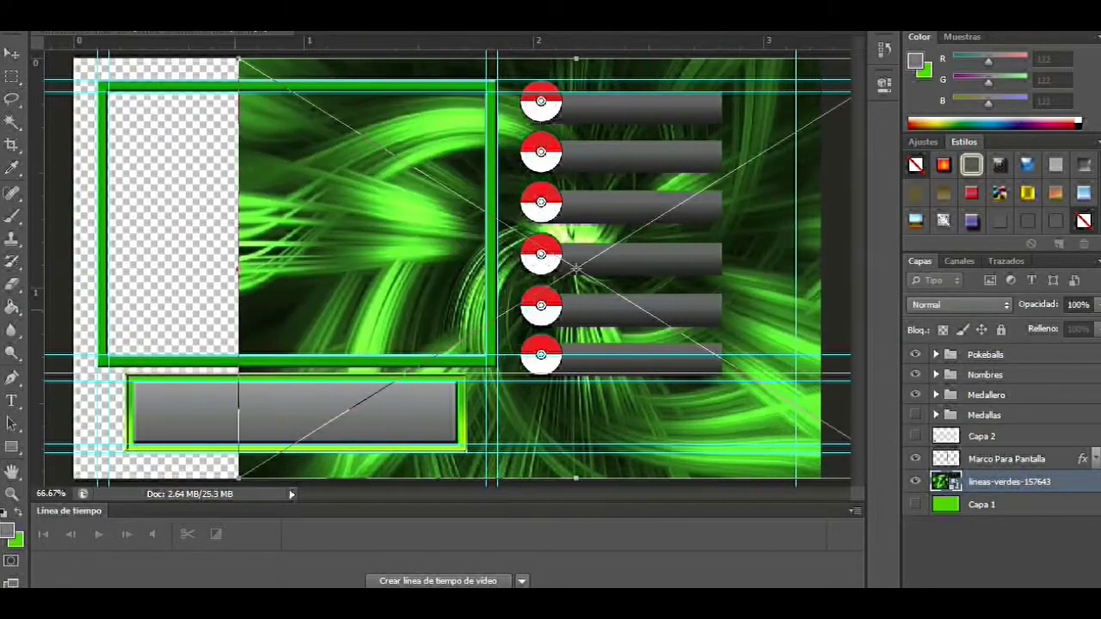
pyautogui.press('Return')
# Set the green lines layer's blend mode to Trama.
pyautogui.click(960, 305)
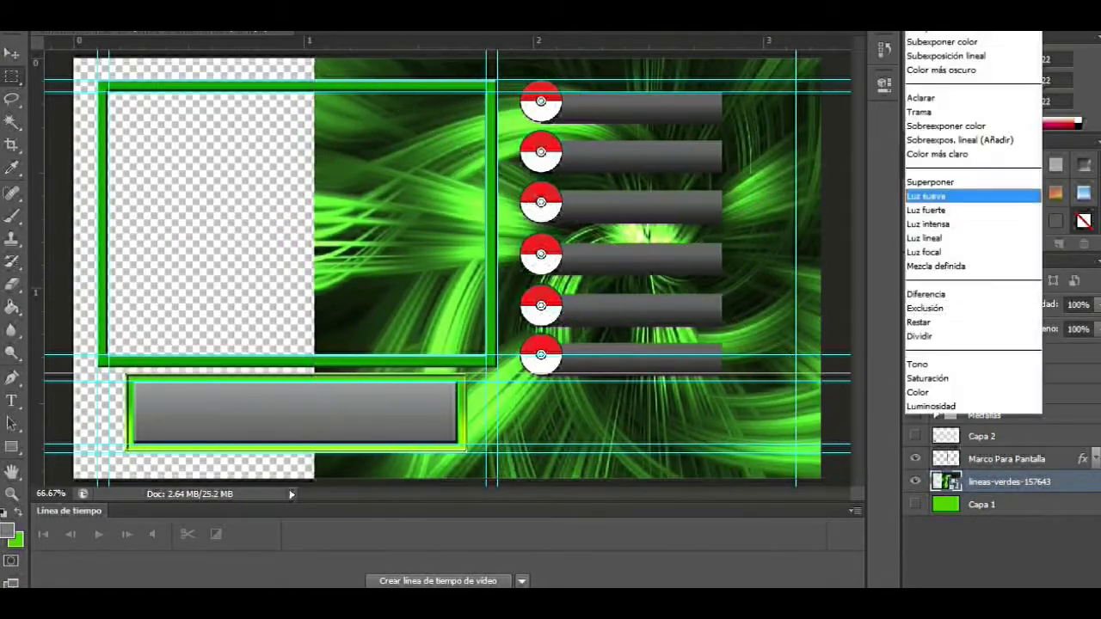
pyautogui.click(929, 98)
pyautogui.rightClick(946, 482)
pyautogui.press('Escape')
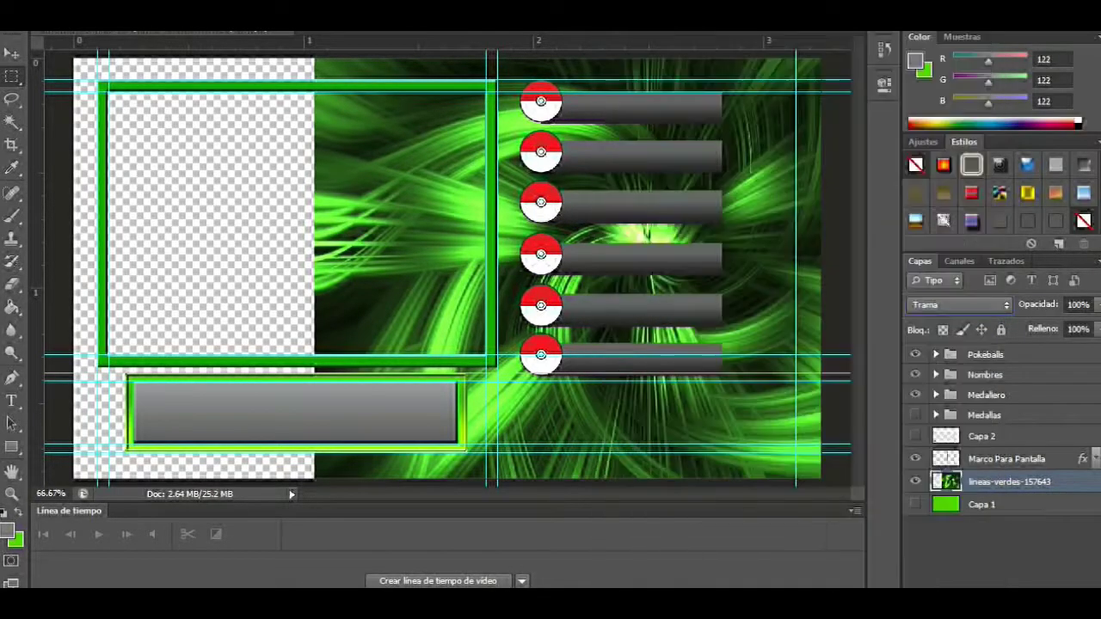
pyautogui.click(959, 304)
pyautogui.click(929, 108)
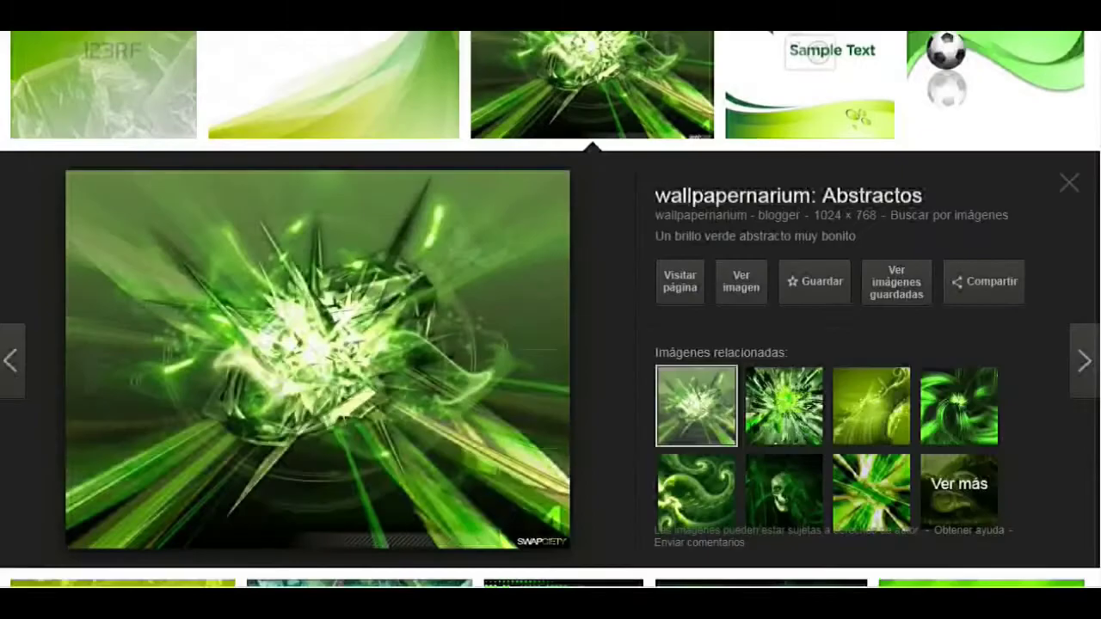
pyautogui.rightClick(356, 356)
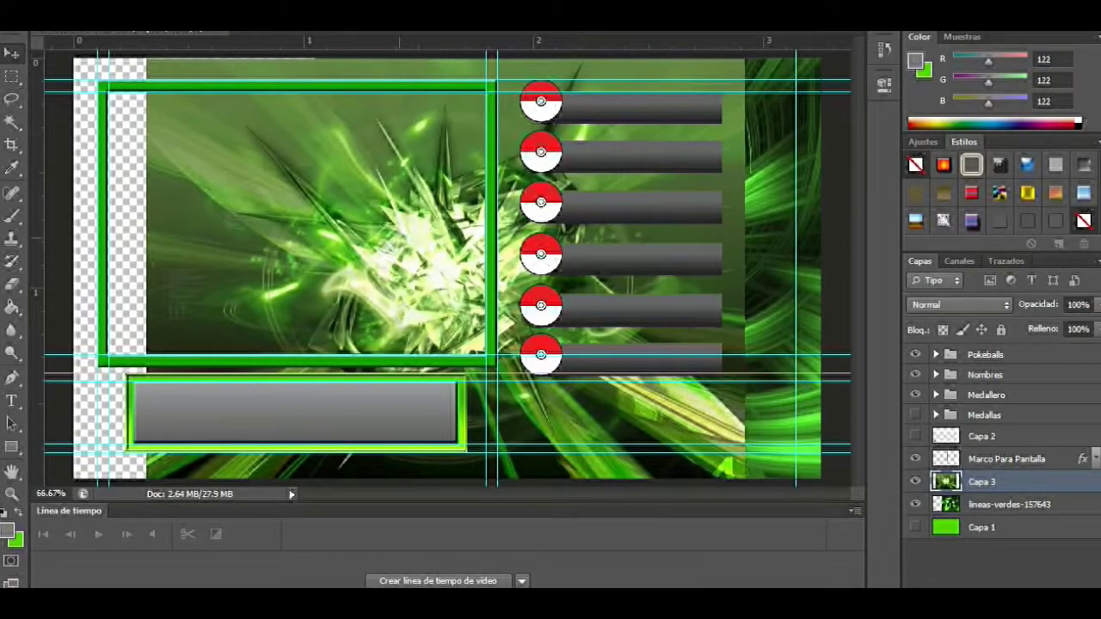
# Shift the new art right, slide the green lines left, and hide the Poké Ball, name and badge groups.
pyautogui.moveTo(396, 215); pyautogui.dragTo(561, 232)
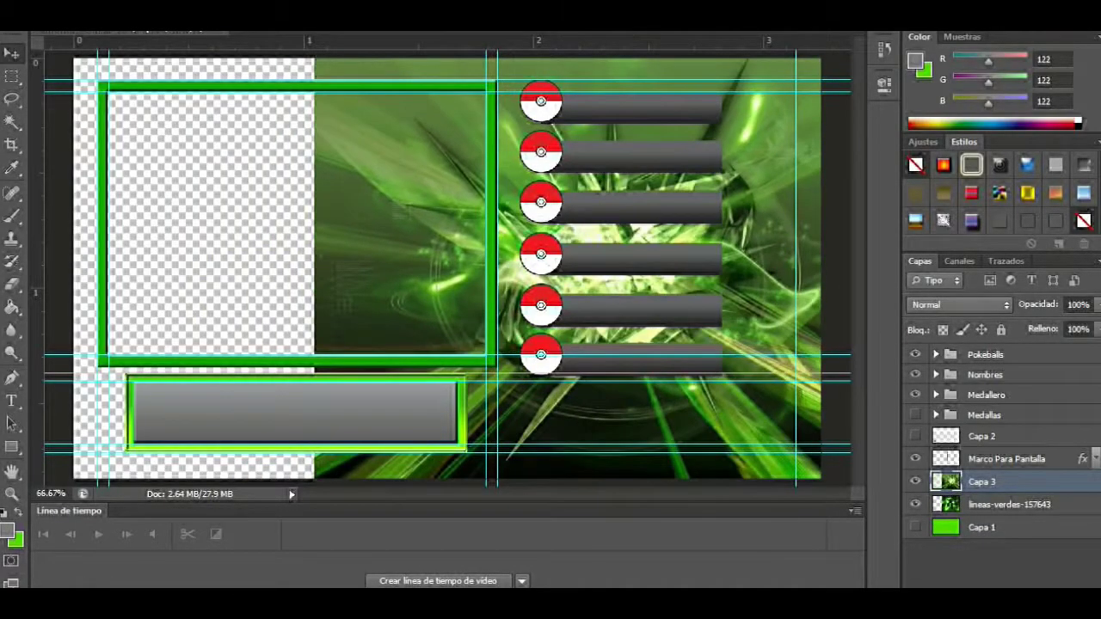
pyautogui.click(1010, 504)
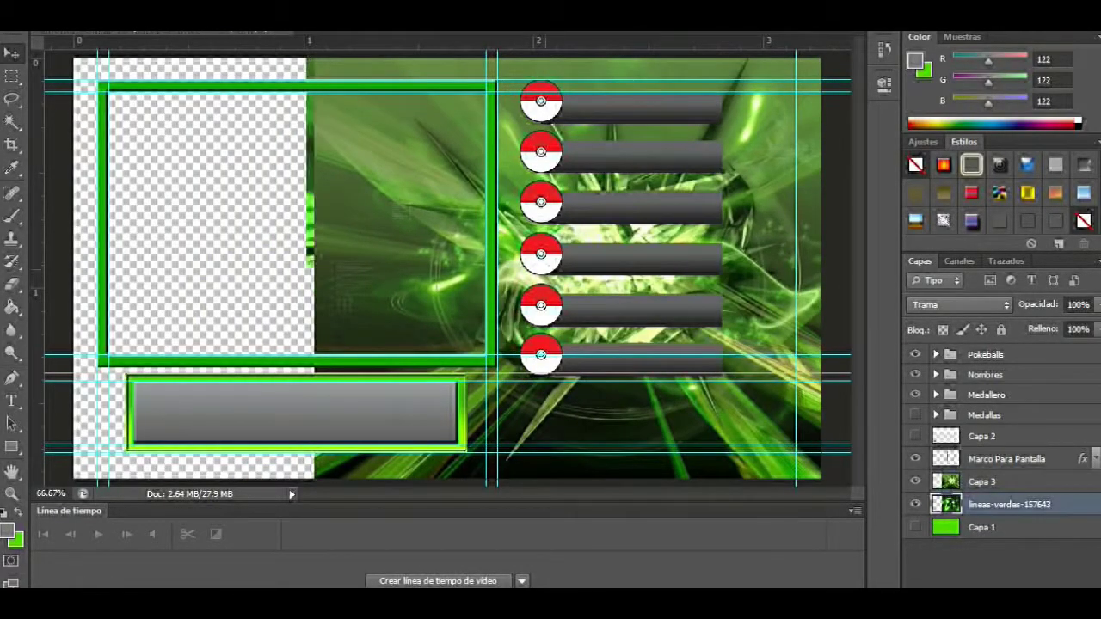
pyautogui.moveTo(594, 270); pyautogui.dragTo(414, 269)
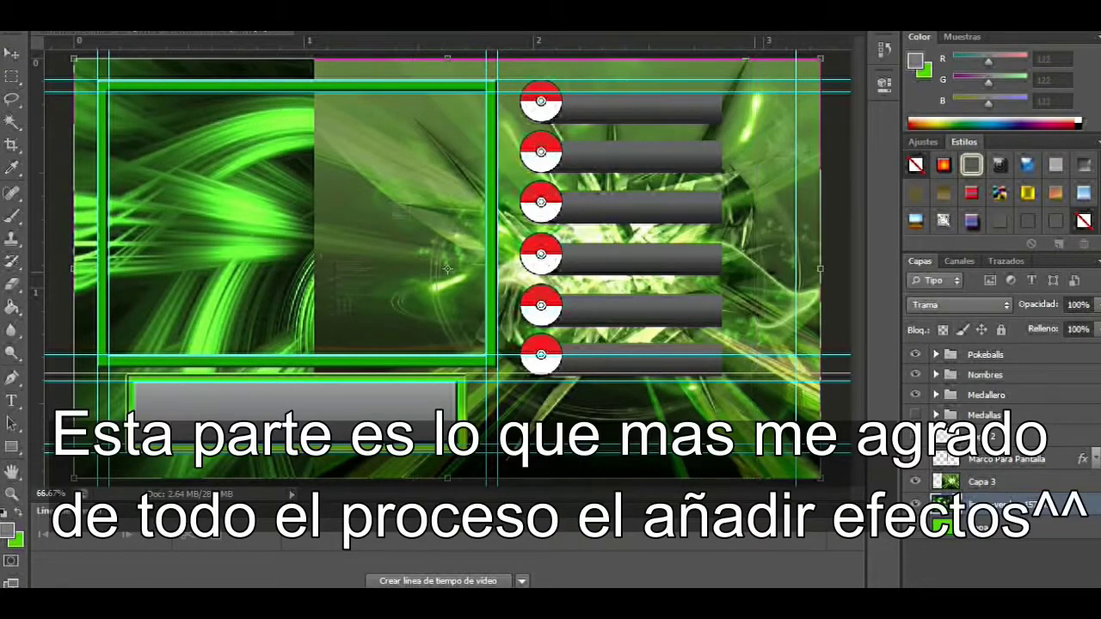
pyautogui.click(982, 482)
pyautogui.moveTo(915, 354); pyautogui.dragTo(915, 415)
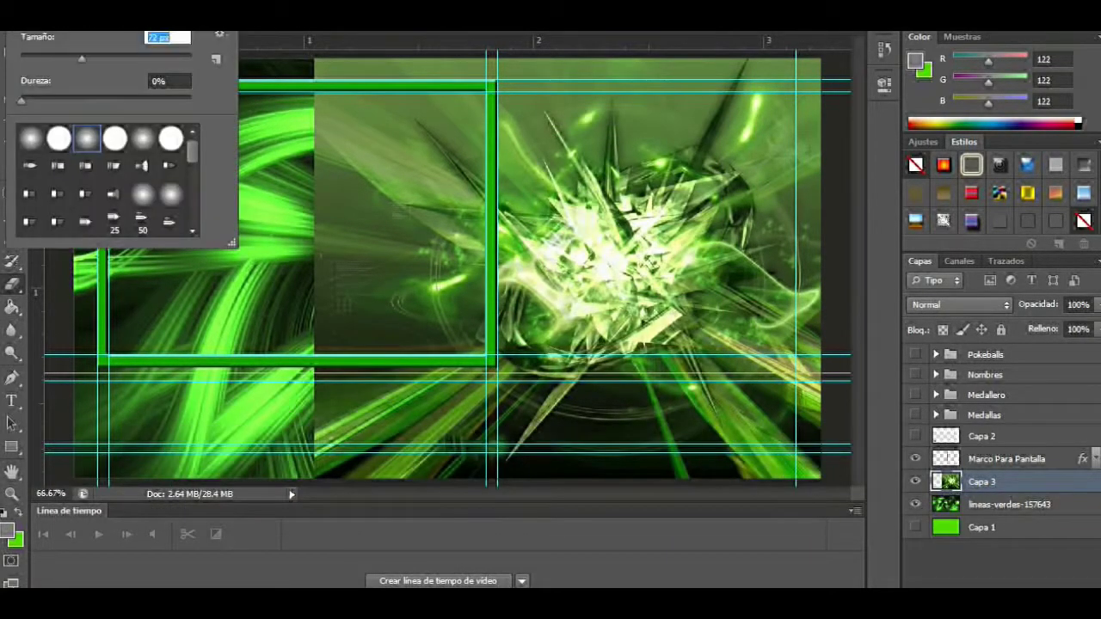
# Erase several areas of the Capa 3 spiky art, mainly its lower parts.
pyautogui.moveTo(383, 404)
pyautogui.mouseDown()
pyautogui.moveTo(396, 69)
pyautogui.moveTo(516, 147)
pyautogui.moveTo(568, 94)
pyautogui.moveTo(680, 103)
pyautogui.mouseUp()
pyautogui.moveTo(809, 241); pyautogui.dragTo(805, 77)
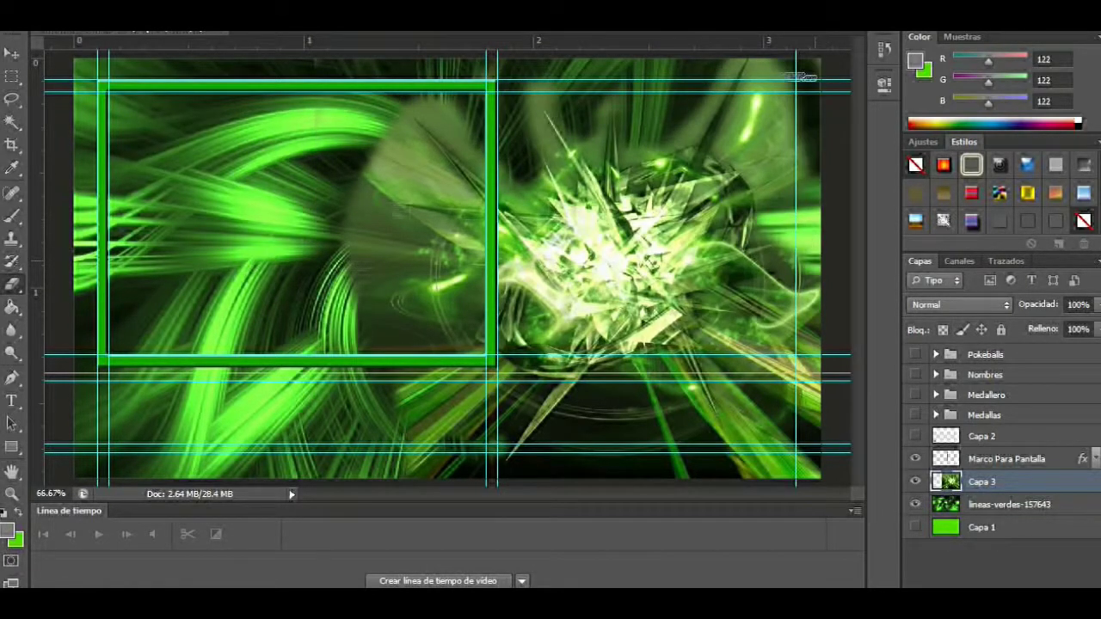
pyautogui.moveTo(421, 464)
pyautogui.mouseDown()
pyautogui.moveTo(396, 206)
pyautogui.moveTo(456, 353)
pyautogui.mouseUp()
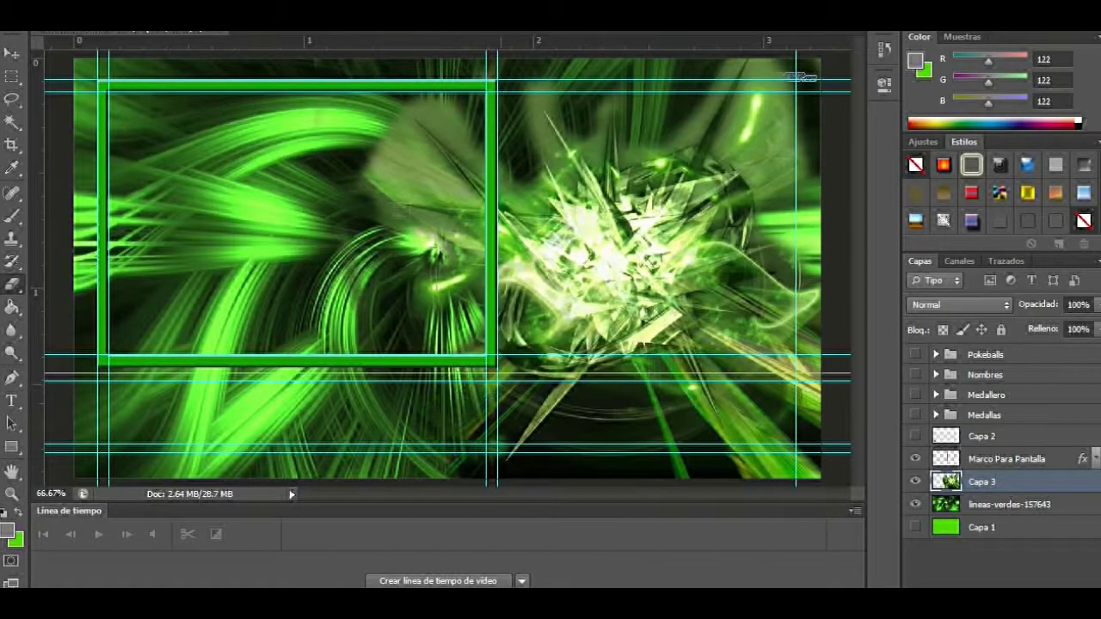
pyautogui.moveTo(564, 447); pyautogui.dragTo(654, 439)
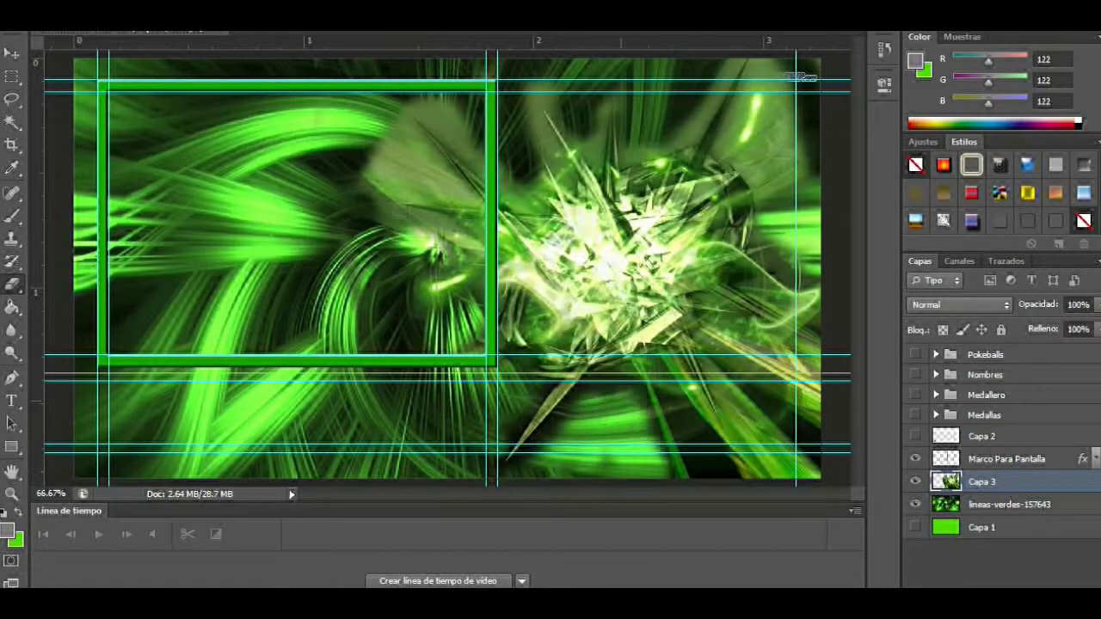
pyautogui.moveTo(615, 391); pyautogui.dragTo(701, 439)
pyautogui.moveTo(817, 447); pyautogui.dragTo(779, 413)
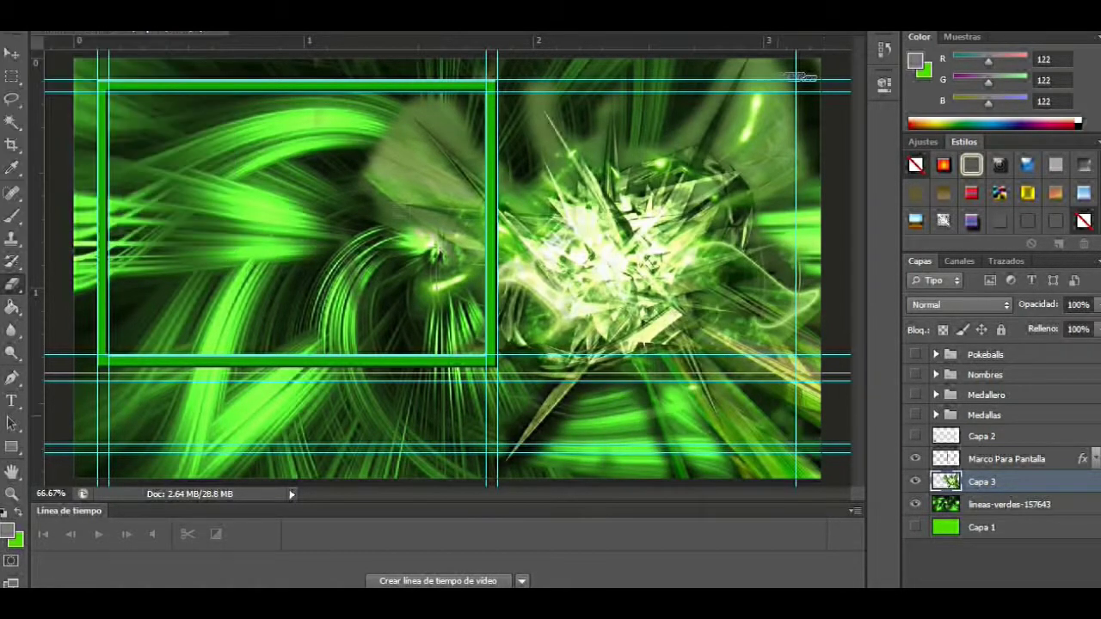
# Blend Capa 3 with Luz fuerte and nudge it up and to the right.
pyautogui.click(959, 305)
pyautogui.click(938, 196)
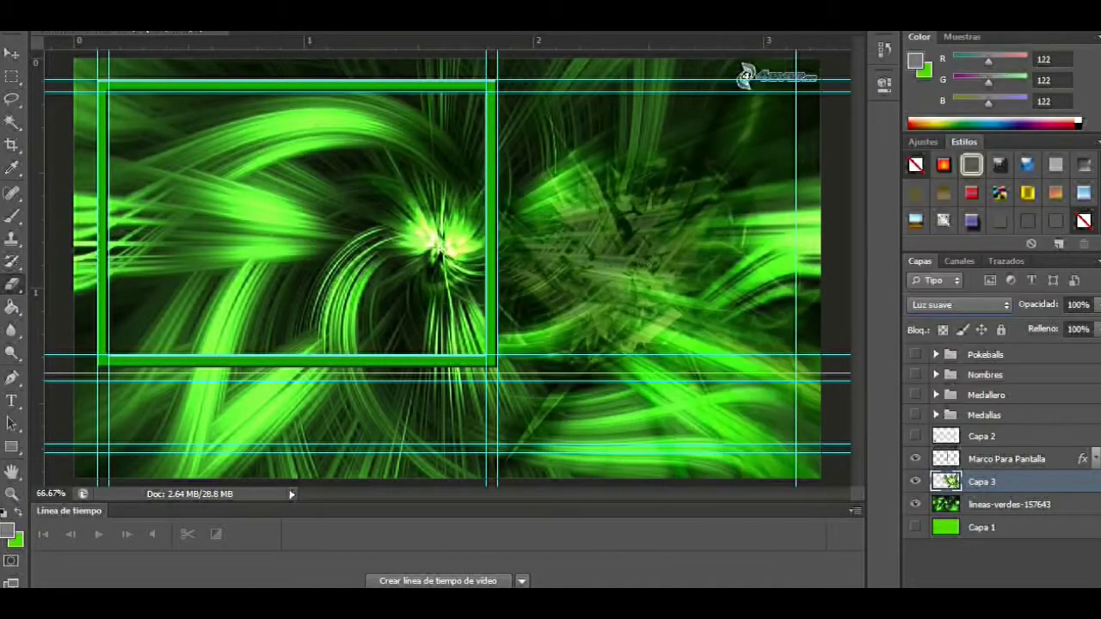
pyautogui.click(959, 305)
pyautogui.click(938, 209)
pyautogui.press('v')
pyautogui.moveTo(602, 249); pyautogui.dragTo(623, 234)
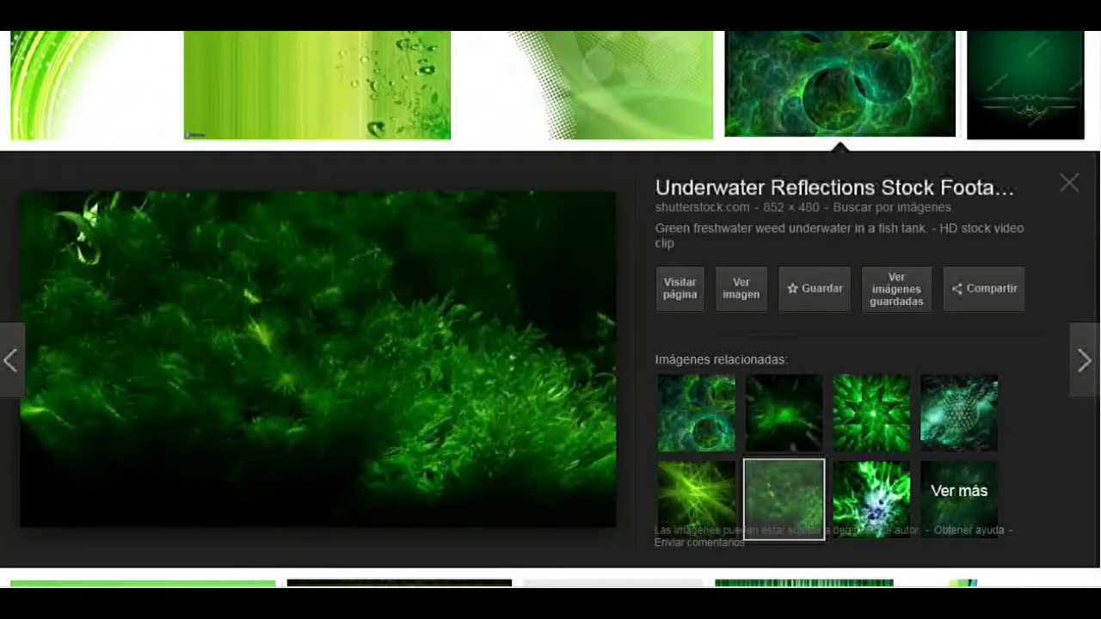
# Copy the enlarged underwater weed image from the Google Images preview.
pyautogui.rightClick(400, 69)
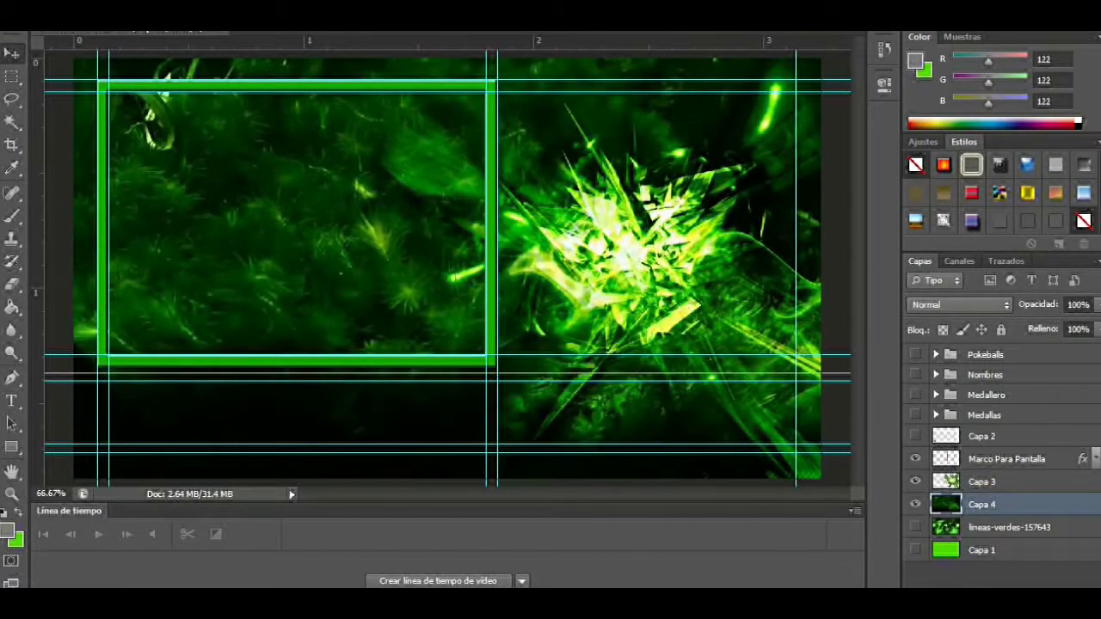
# Turn the hidden layout layers back on, then make the Medallas group visible and expanded.
pyautogui.moveTo(915, 355); pyautogui.dragTo(914, 437)
pyautogui.click(915, 415)
pyautogui.click(984, 415)
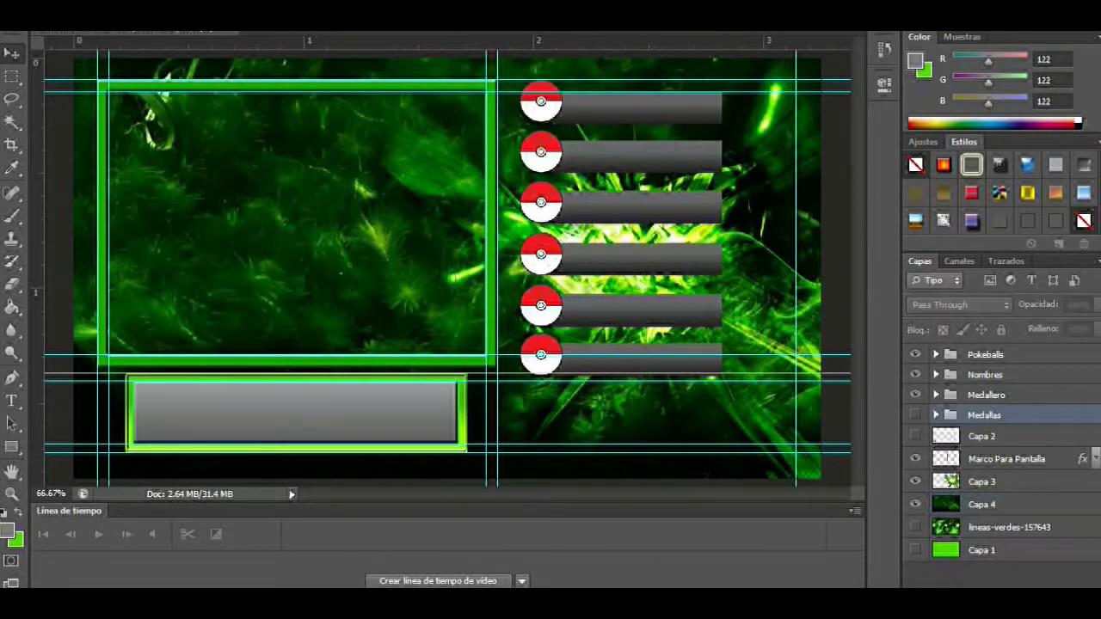
pyautogui.hotkey('ctrl', '+')
pyautogui.scroll(-2, 448, 258)
pyautogui.hscroll(-5, 447, 258)
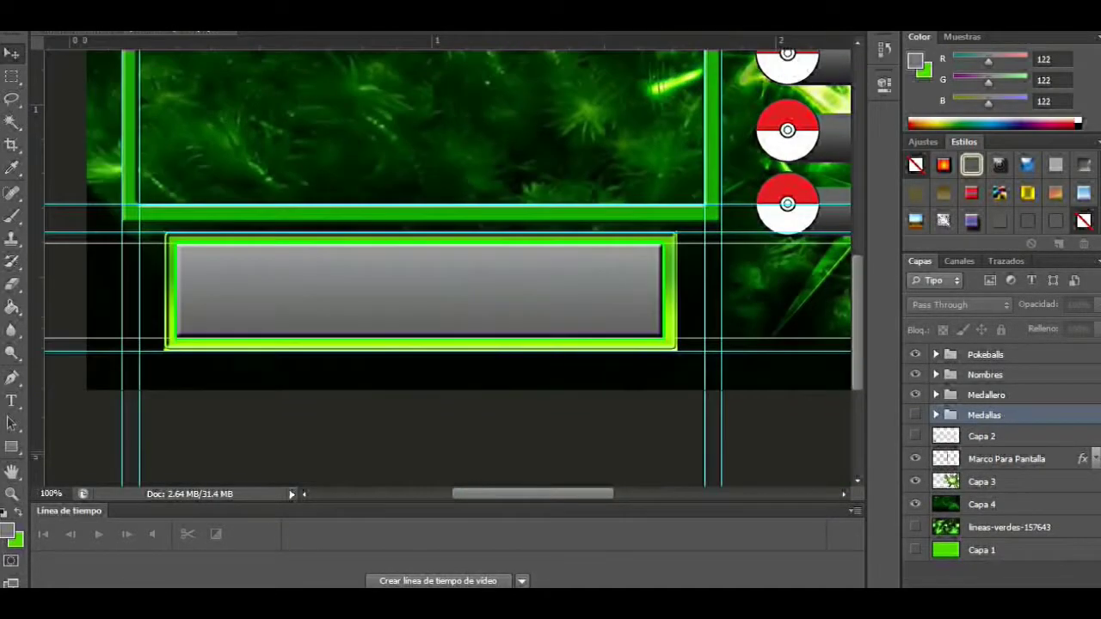
pyautogui.click(914, 414)
pyautogui.click(1001, 437)
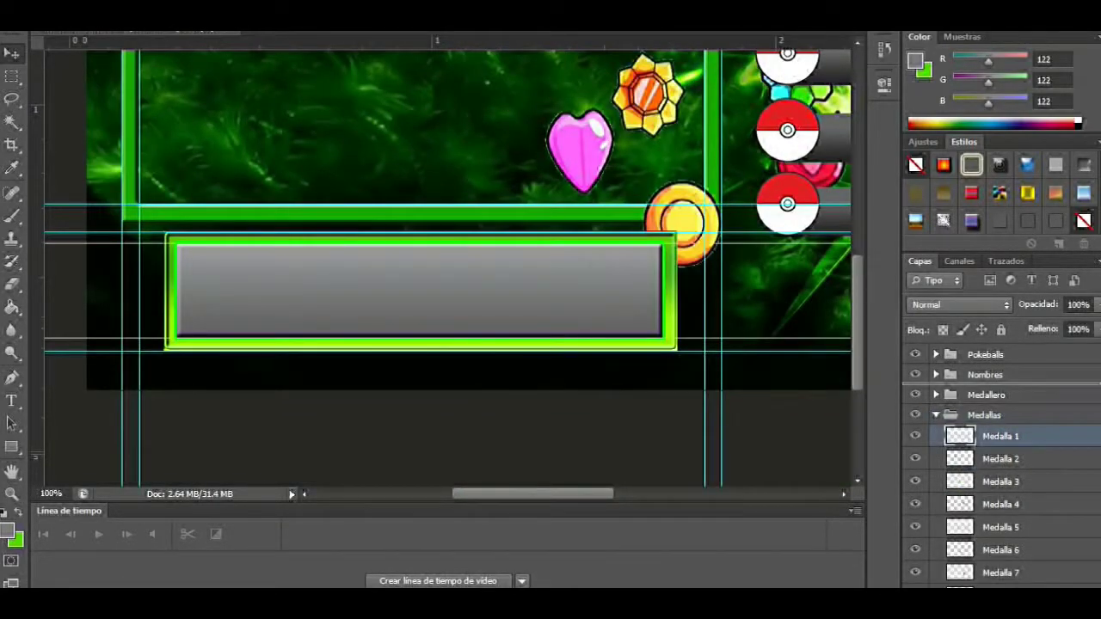
# Shrink the grey gem badge into the bar's left end and move the water drop beside it.
pyautogui.click(249, 284)
pyautogui.moveTo(287, 325)
pyautogui.mouseDown()
pyautogui.moveTo(246, 284)
pyautogui.moveTo(199, 268)
pyautogui.moveTo(212, 270)
pyautogui.mouseUp()
pyautogui.press('Return')
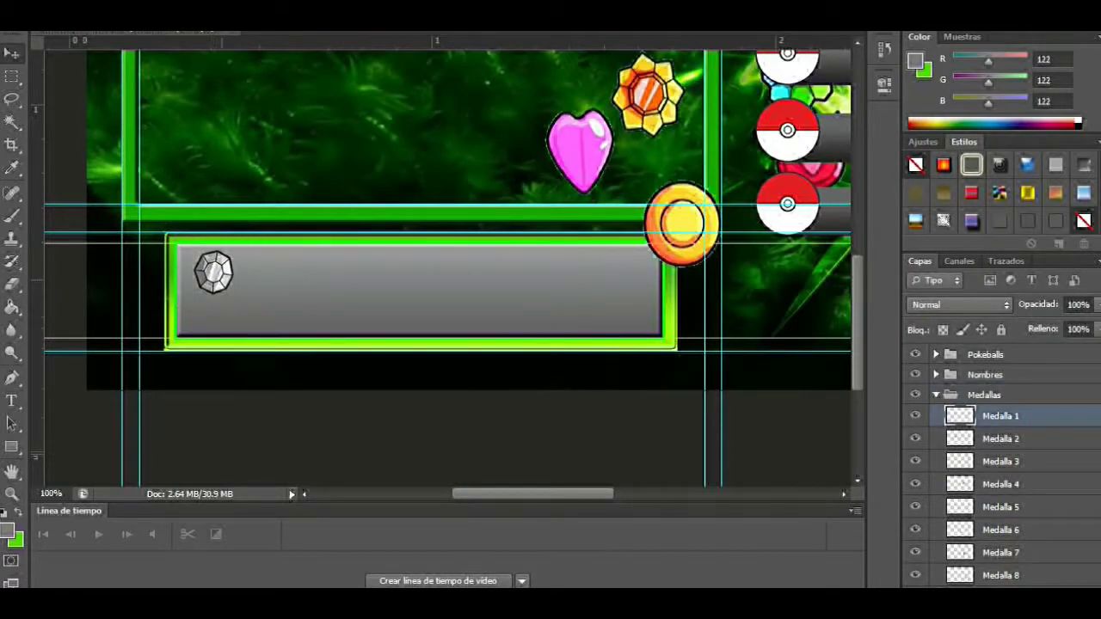
pyautogui.click(1001, 439)
pyautogui.moveTo(344, 78); pyautogui.dragTo(276, 297)
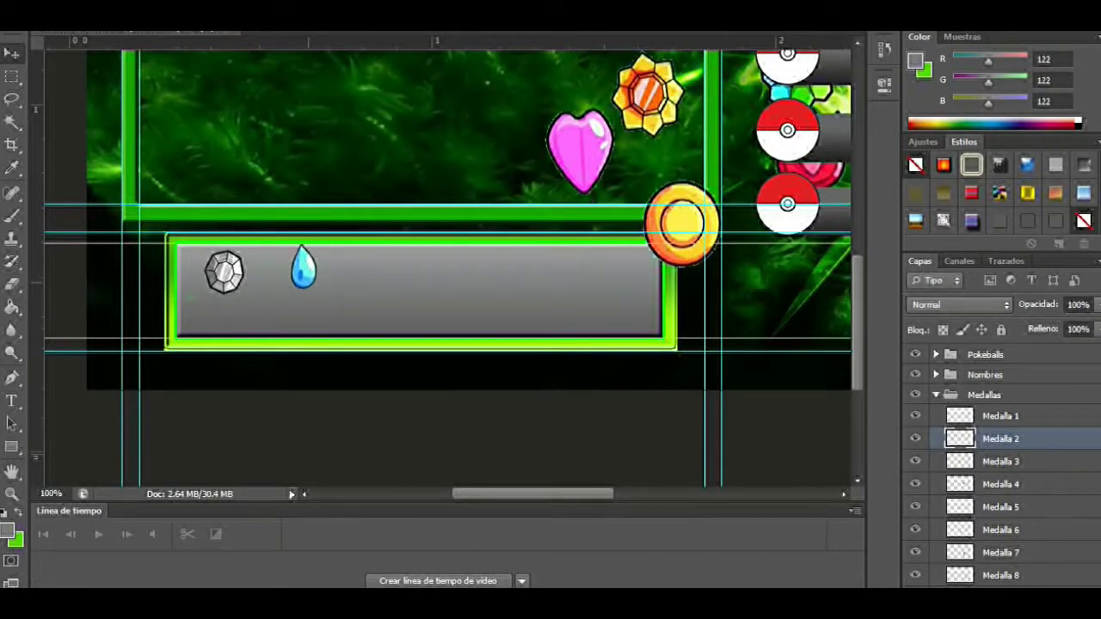
# Move the sun and rainbow badges into the bar and shift the water drop toward the gem.
pyautogui.click(1001, 461)
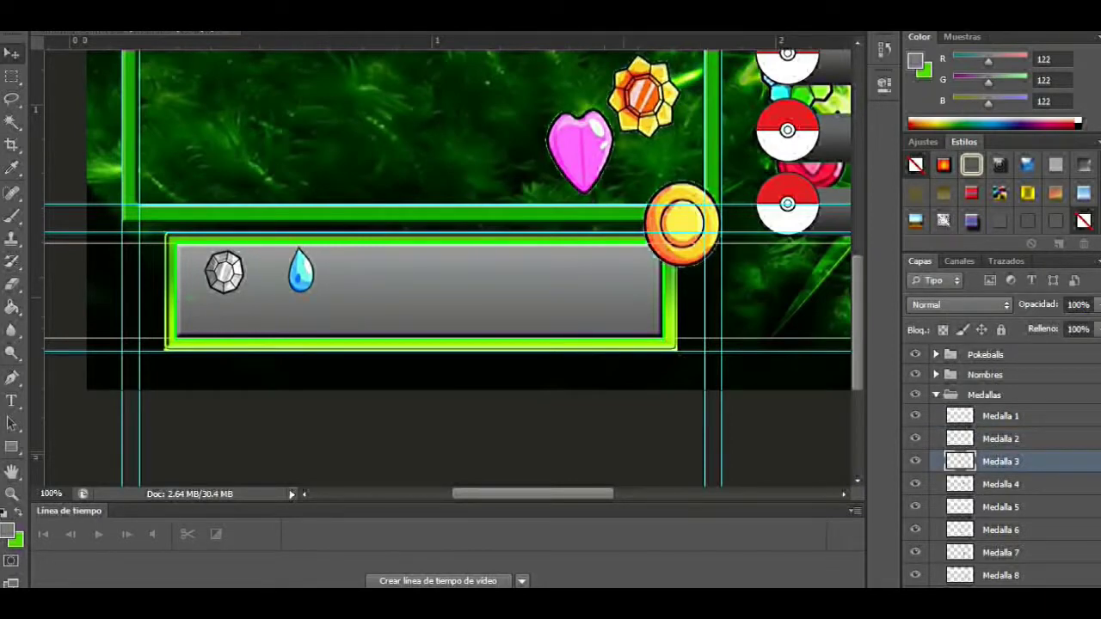
pyautogui.moveTo(647, 94)
pyautogui.mouseDown()
pyautogui.moveTo(418, 241)
pyautogui.moveTo(403, 263)
pyautogui.moveTo(351, 274)
pyautogui.mouseUp()
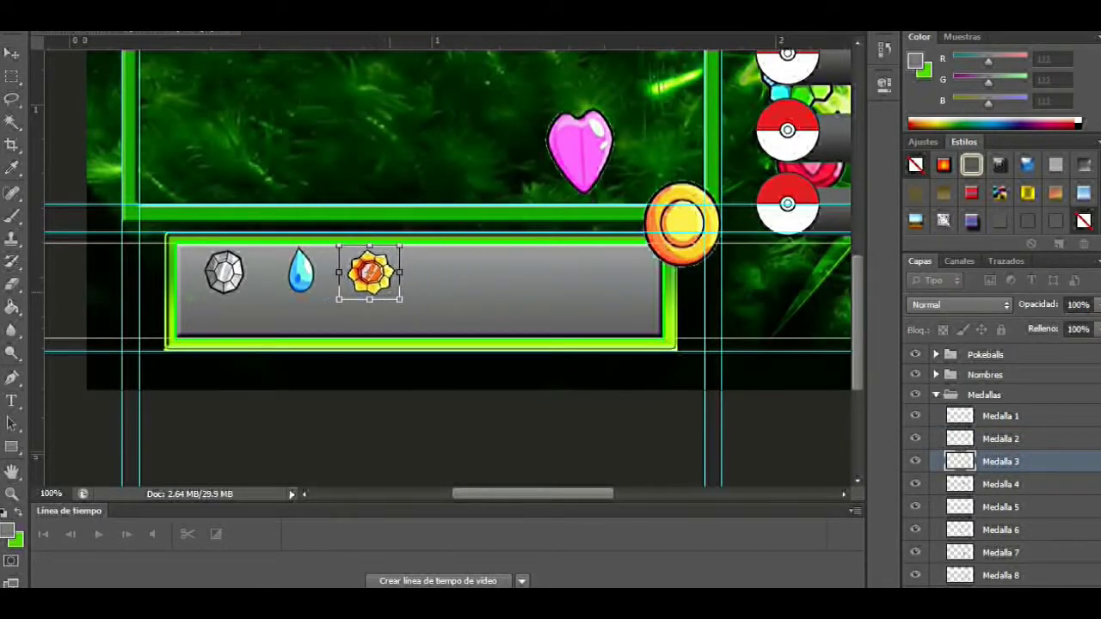
pyautogui.click(1000, 485)
pyautogui.moveTo(779, 73)
pyautogui.mouseDown()
pyautogui.moveTo(477, 266)
pyautogui.moveTo(448, 251)
pyautogui.mouseUp()
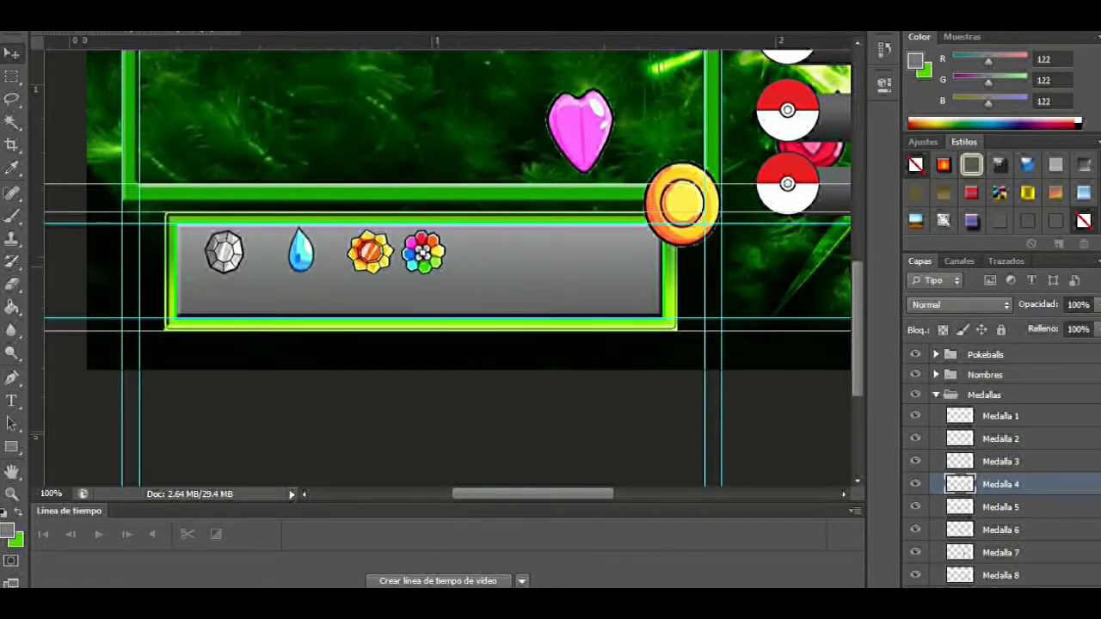
pyautogui.moveTo(301, 251); pyautogui.dragTo(275, 254)
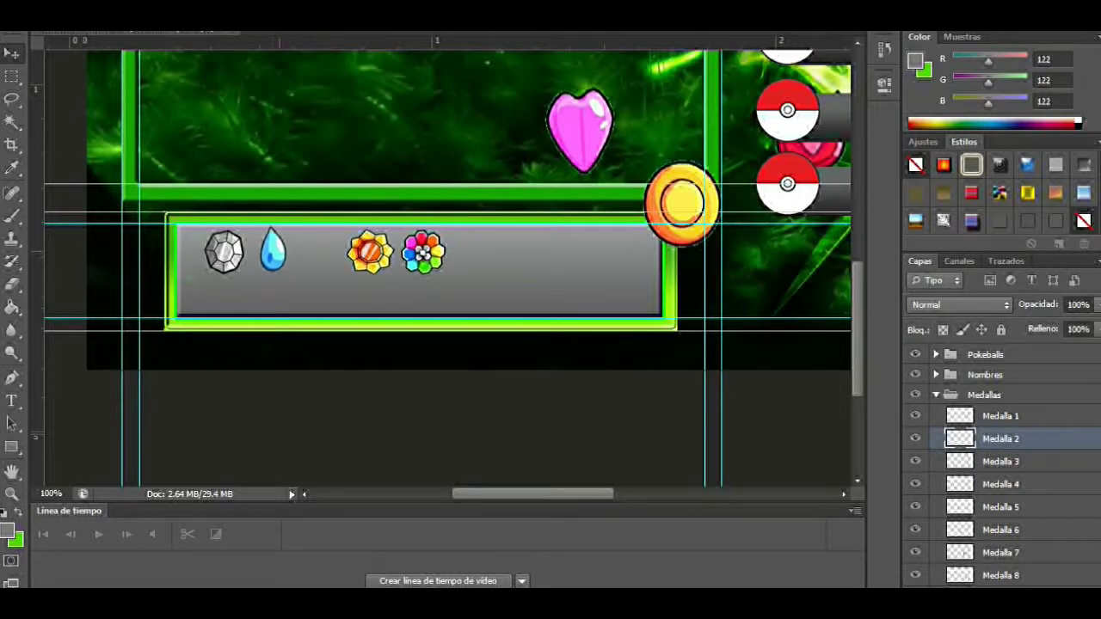
# Move the pink heart and gold coin badges into the medal bar.
pyautogui.hotkey('alt', ']')
pyautogui.hotkey('alt', '[')
pyautogui.hotkey('alt', '[')
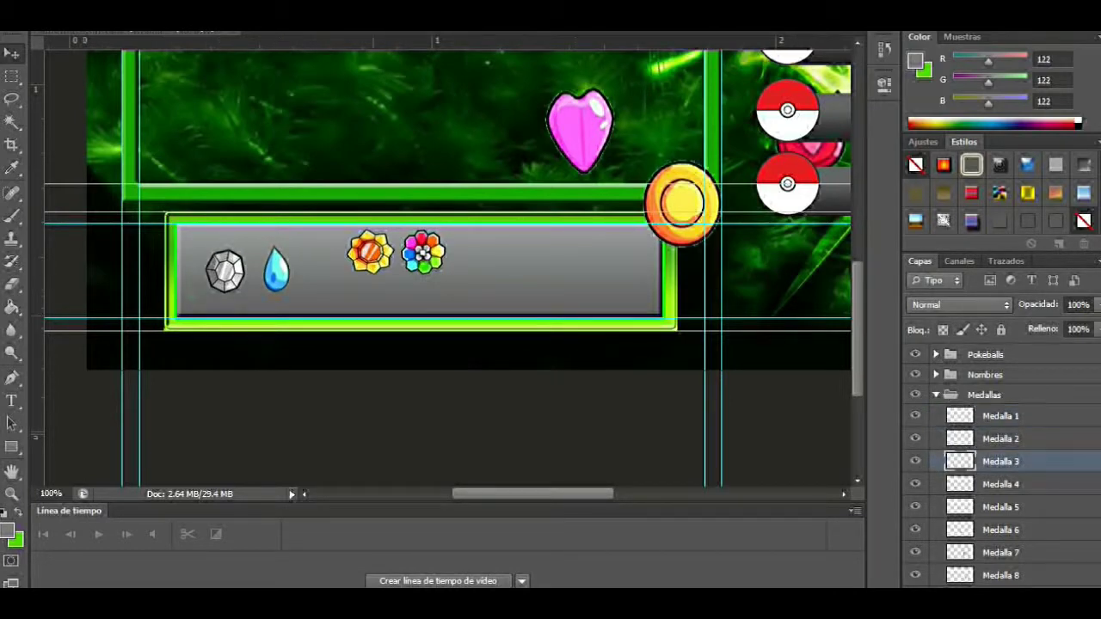
pyautogui.hotkey('alt', '[')
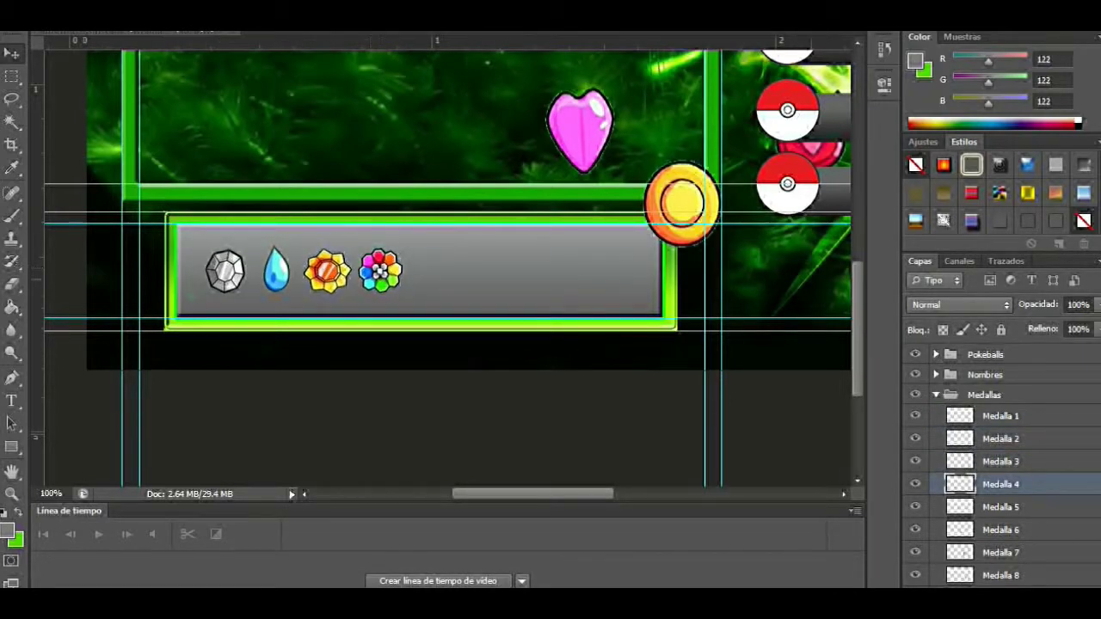
pyautogui.moveTo(581, 129)
pyautogui.mouseDown()
pyautogui.moveTo(442, 283)
pyautogui.moveTo(433, 264)
pyautogui.mouseUp()
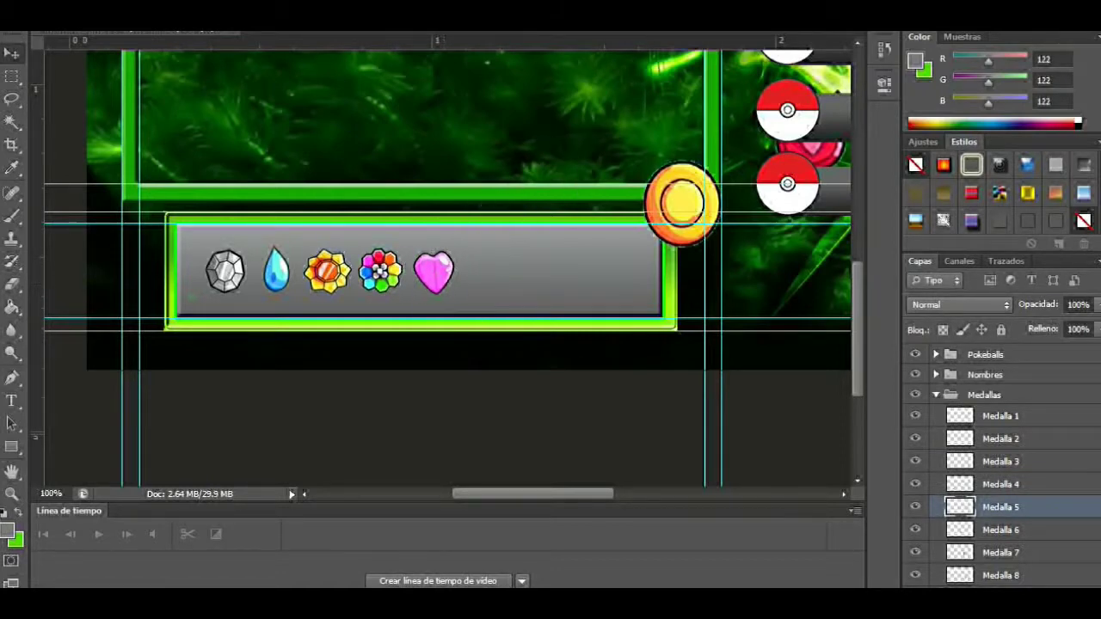
pyautogui.hotkey('alt', '[')
pyautogui.moveTo(681, 204)
pyautogui.mouseDown()
pyautogui.moveTo(609, 246)
pyautogui.moveTo(530, 261)
pyautogui.mouseUp()
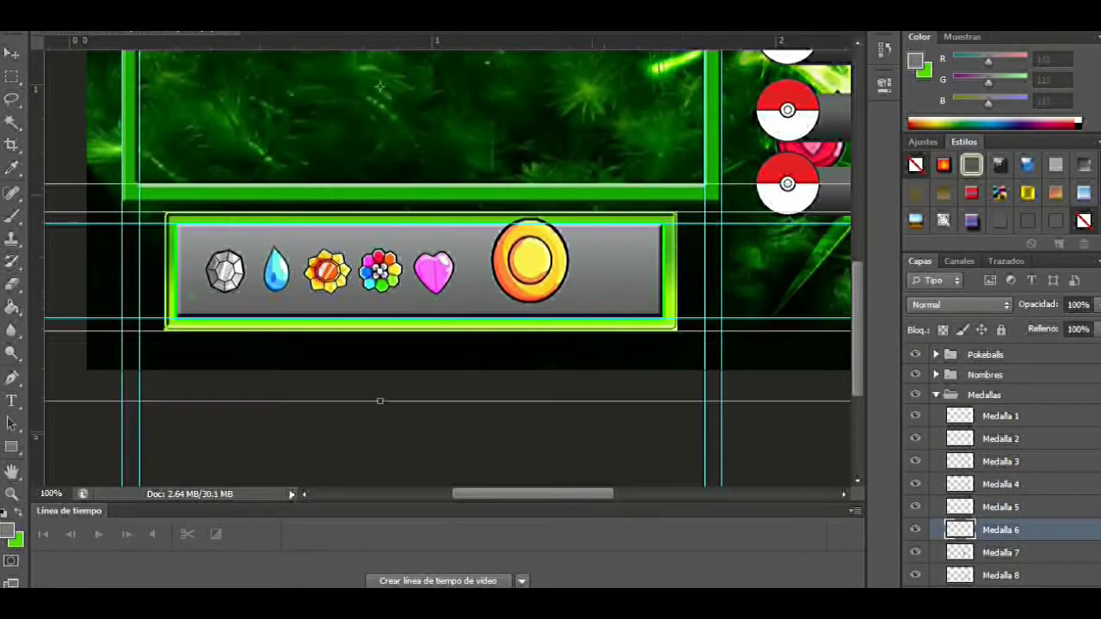
# Resize the gold coin to match the other badges and nudge it left.
pyautogui.hotkey('ctrl', '-')
pyautogui.hotkey('ctrl', 't')
pyautogui.moveTo(603, 370); pyautogui.dragTo(526, 366)
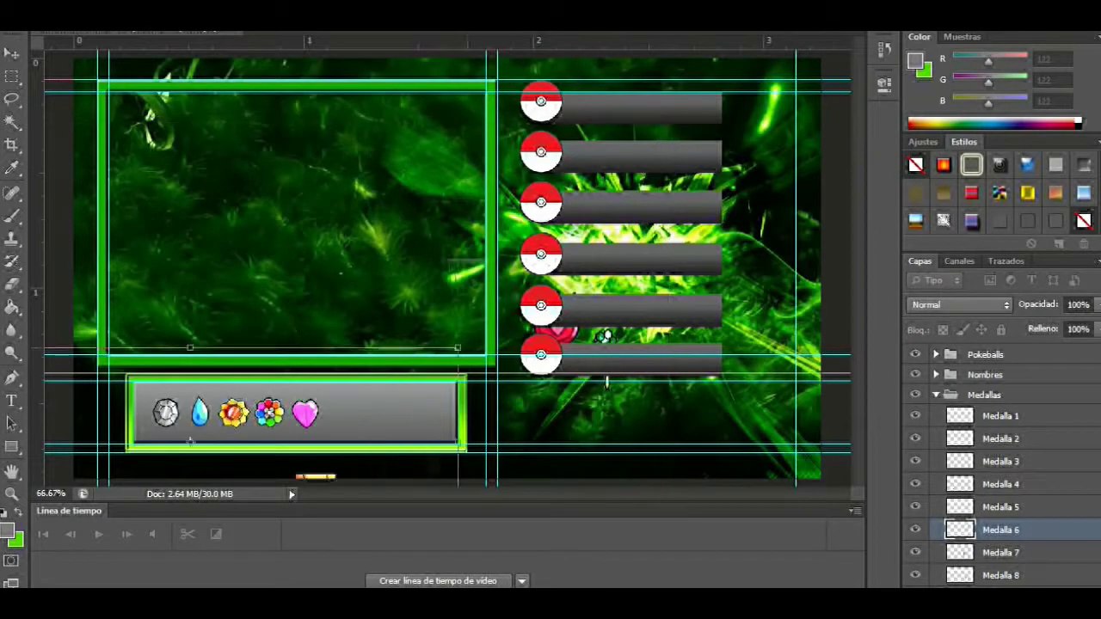
pyautogui.moveTo(519, 282)
pyautogui.mouseDown()
pyautogui.moveTo(541, 258)
pyautogui.moveTo(497, 276)
pyautogui.mouseUp()
pyautogui.hotkey('shift', 'Left')
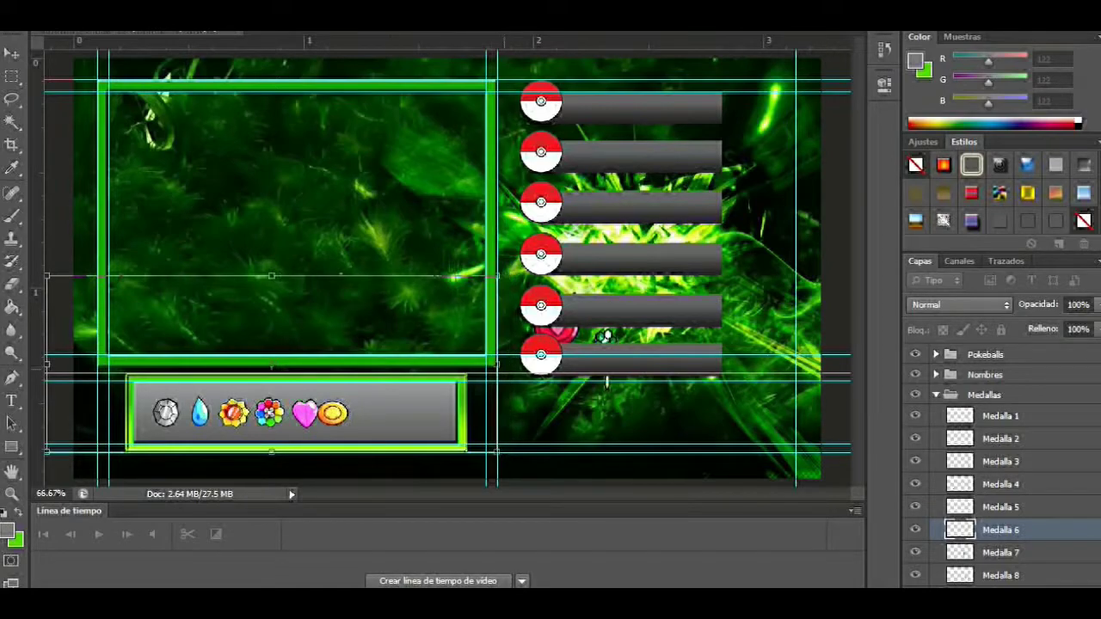
# Paste the red flame badge into Medalla 7, shrink it, and place it beside the coin.
pyautogui.hotkey('ctrl', '+')
pyautogui.hotkey('ctrl', '+')
pyautogui.scroll(-5, 607, 336)
pyautogui.hscroll(-8, 607, 336)
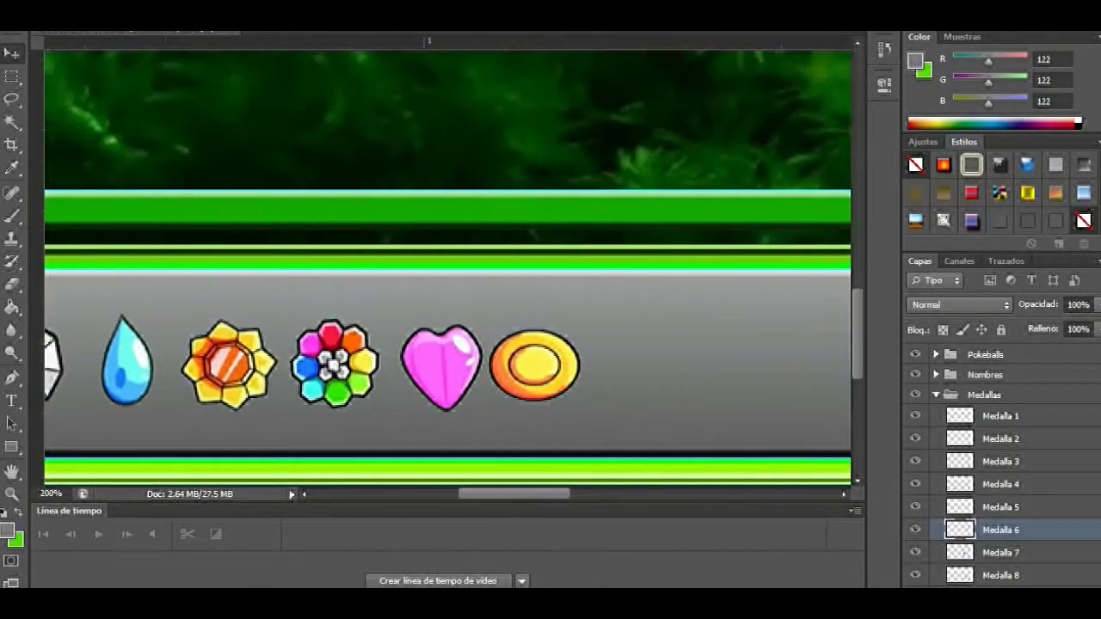
pyautogui.hscroll(-1, 607, 335)
pyautogui.hscroll(8, 448, 267)
pyautogui.hotkey('alt', '[')
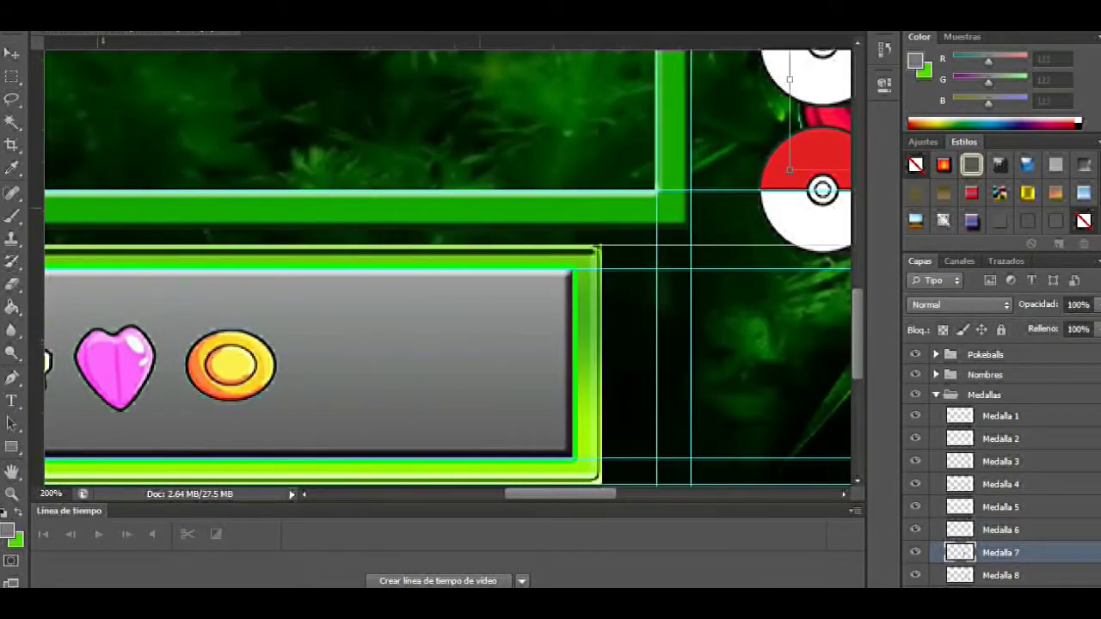
pyautogui.hotkey('ctrl', 'v')
pyautogui.hotkey('ctrl', 't')
pyautogui.moveTo(474, 229); pyautogui.dragTo(401, 312)
pyautogui.moveTo(359, 363); pyautogui.dragTo(333, 363)
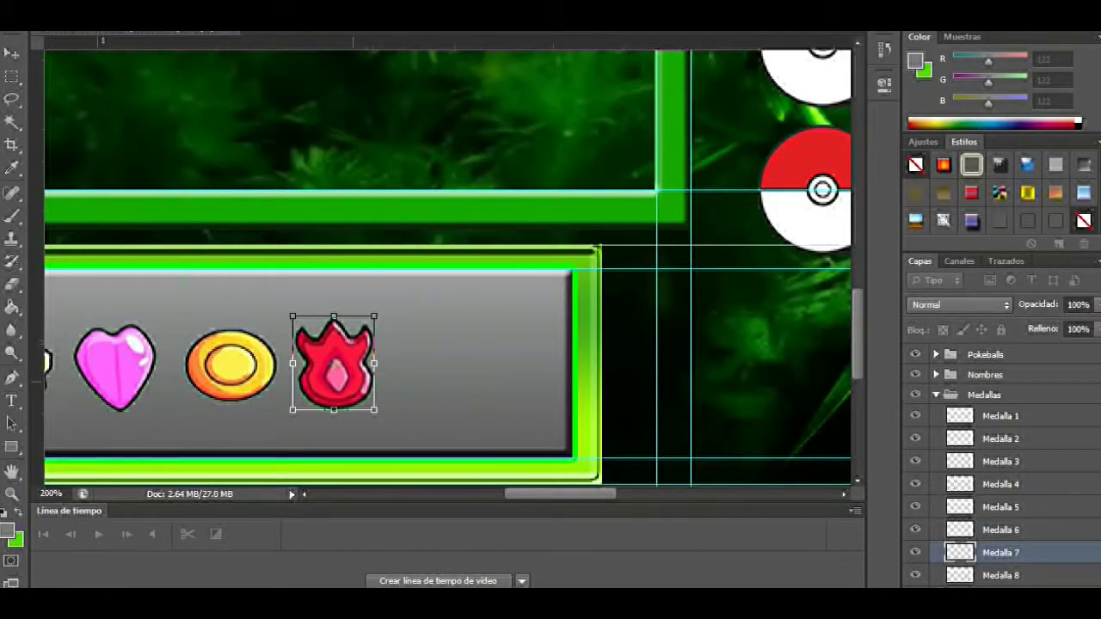
pyautogui.press('Return')
# Paste the green plant badge into Medalla 8, shrink it, and place it beside the flame.
pyautogui.hotkey('alt', ']')
pyautogui.hotkey('ctrl', 'v')
pyautogui.hotkey('ctrl', 't')
pyautogui.moveTo(450, 226); pyautogui.dragTo(418, 307)
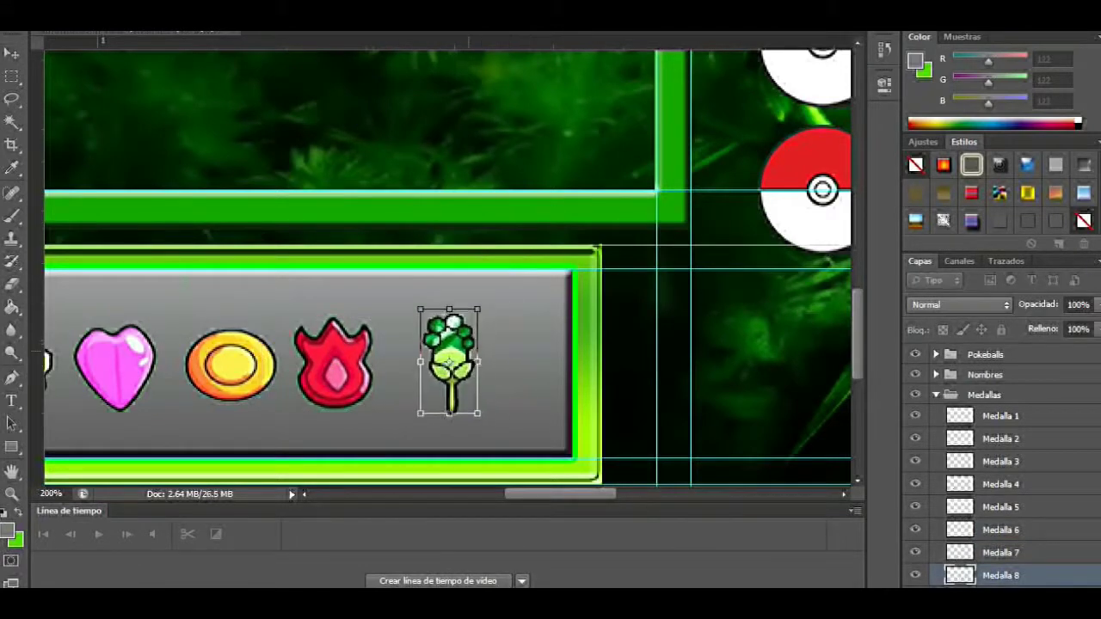
pyautogui.moveTo(448, 359); pyautogui.dragTo(480, 358)
pyautogui.press('Return')
# Fine-tune the spacing of the plant and flame badges with small arrow-key nudges.
pyautogui.hscroll(-12, 447, 362)
pyautogui.hscroll(7, 448, 361)
pyautogui.hotkey('shift', 'Left')
pyautogui.hotkey('shift', 'Left')
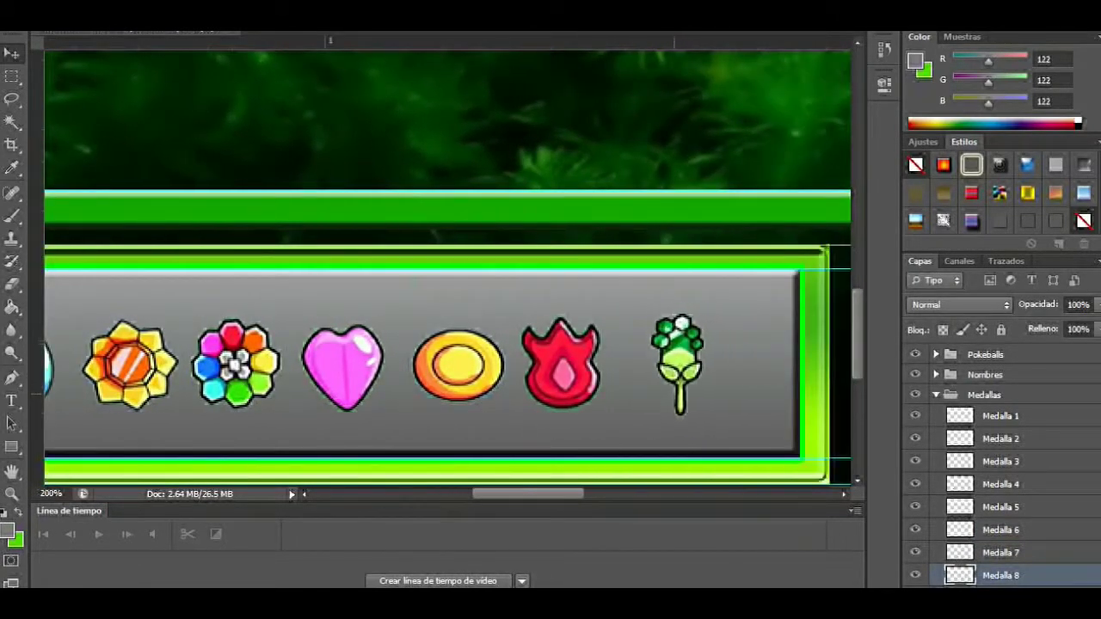
pyautogui.hscroll(-10, 448, 266)
pyautogui.hscroll(14, 448, 267)
pyautogui.hotkey('shift', 'Right')
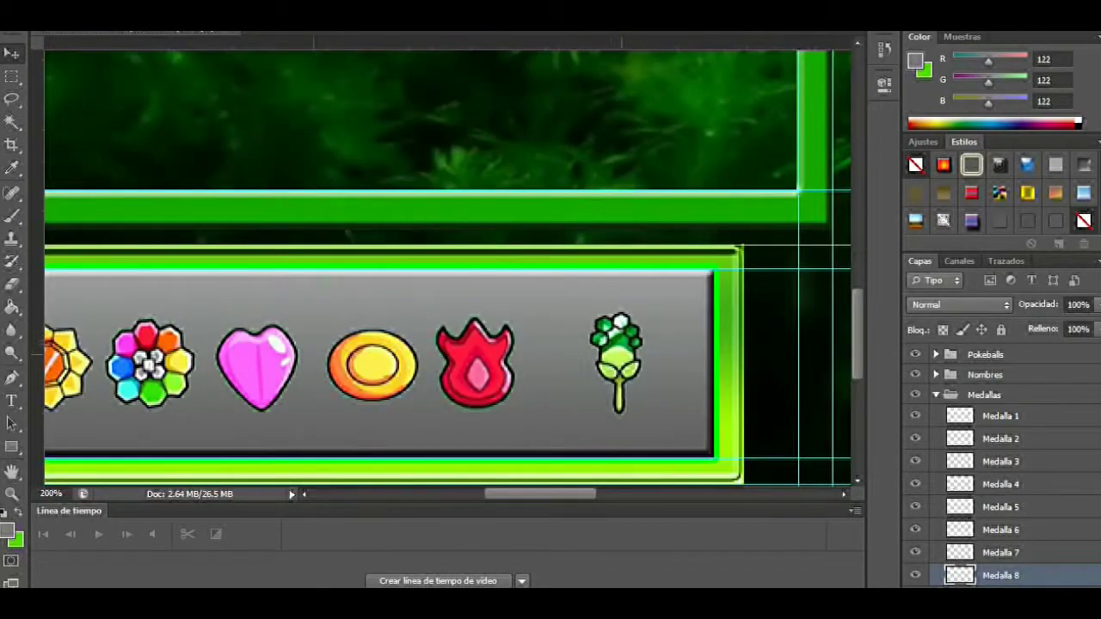
pyautogui.press('Left')
pyautogui.press('Left')
pyautogui.hotkey('alt', '[')
pyautogui.hotkey('shift', 'Right')
# Zoom out to review the full row of eight badges and return to Medalla 1.
pyautogui.hotkey('ctrl', '-')
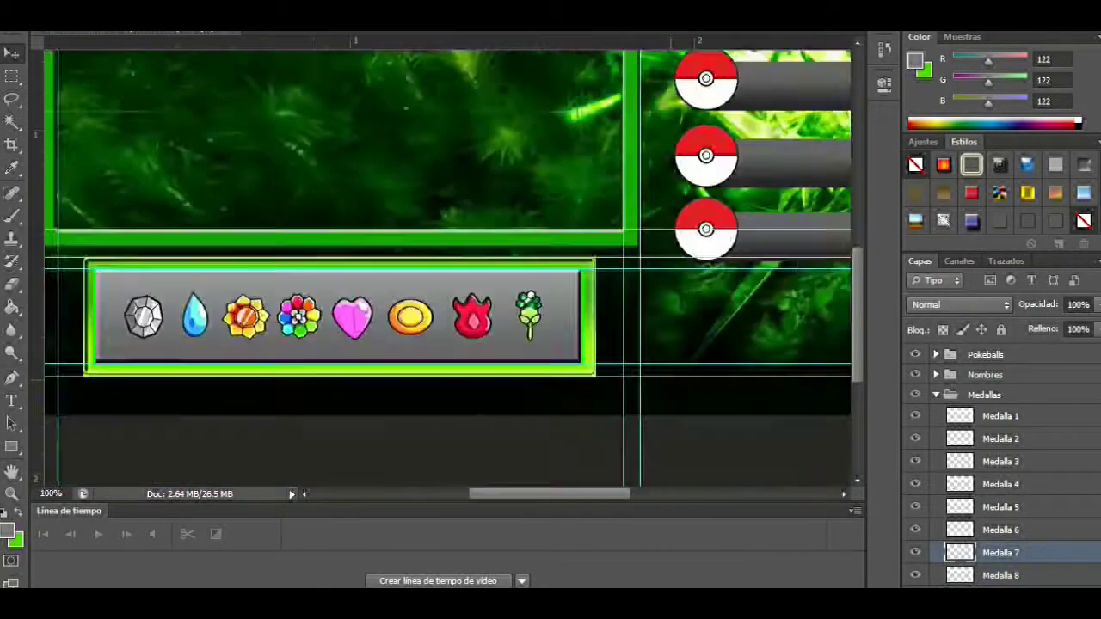
pyautogui.scroll(3, 447, 266)
pyautogui.hscroll(3, 447, 267)
pyautogui.scroll(-1, 448, 266)
pyautogui.hscroll(-3, 447, 266)
pyautogui.hotkey('alt', ']')
pyautogui.hotkey('alt', ']')
pyautogui.hotkey('alt', ']')
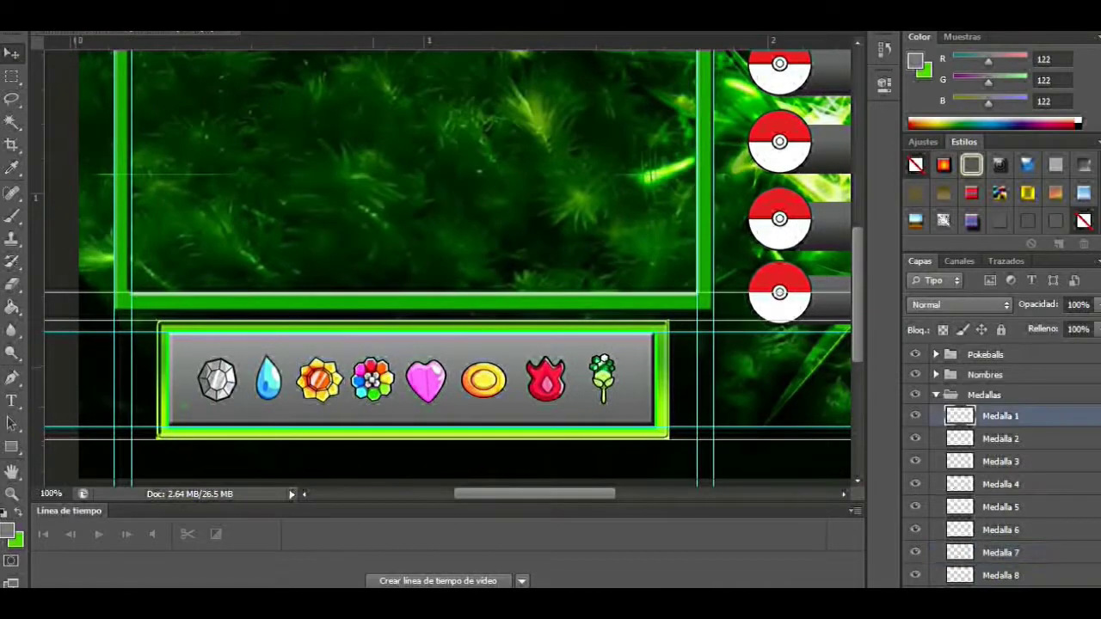
# Create a group for greyed badges and desaturate the first badge copy, lightness -70.
pyautogui.click(936, 395)
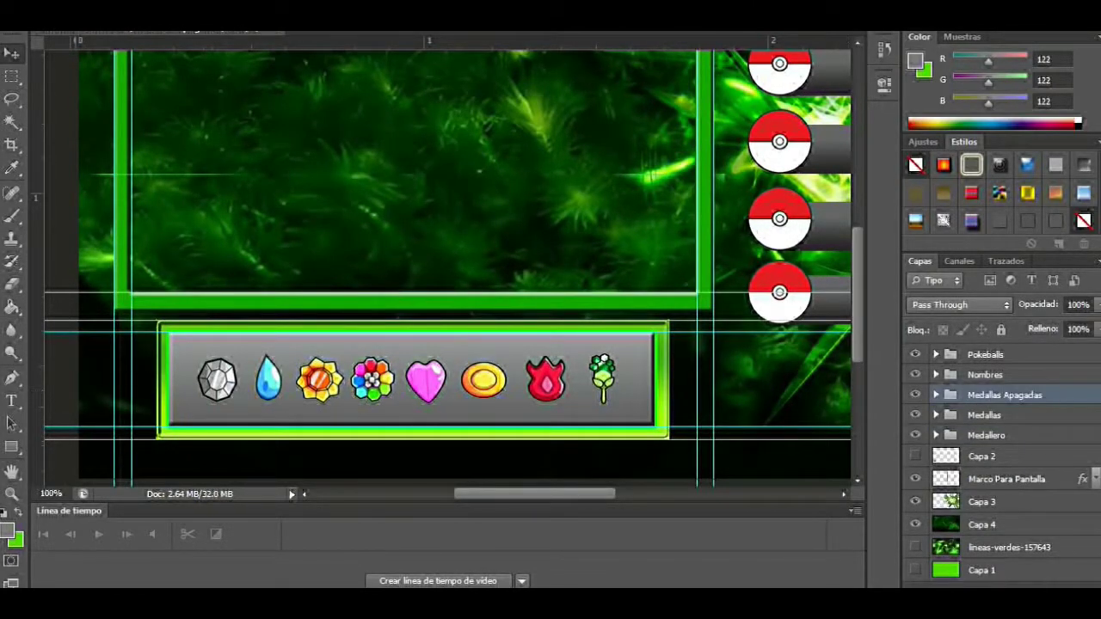
pyautogui.hotkey('alt', '[')
pyautogui.hotkey('ctrl', 'u')
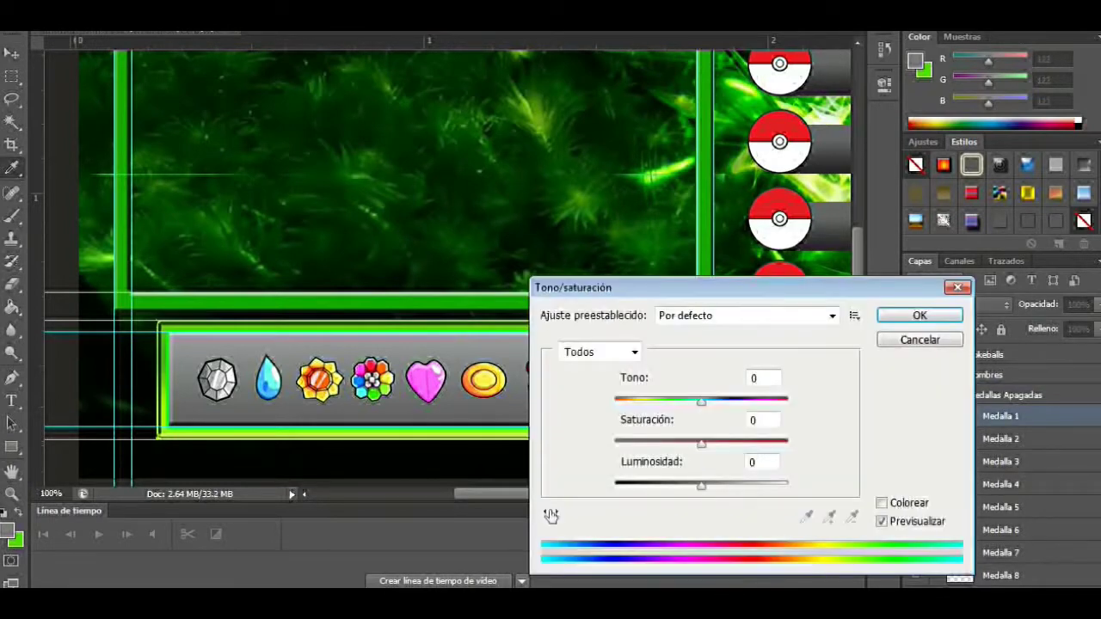
pyautogui.write('-35')
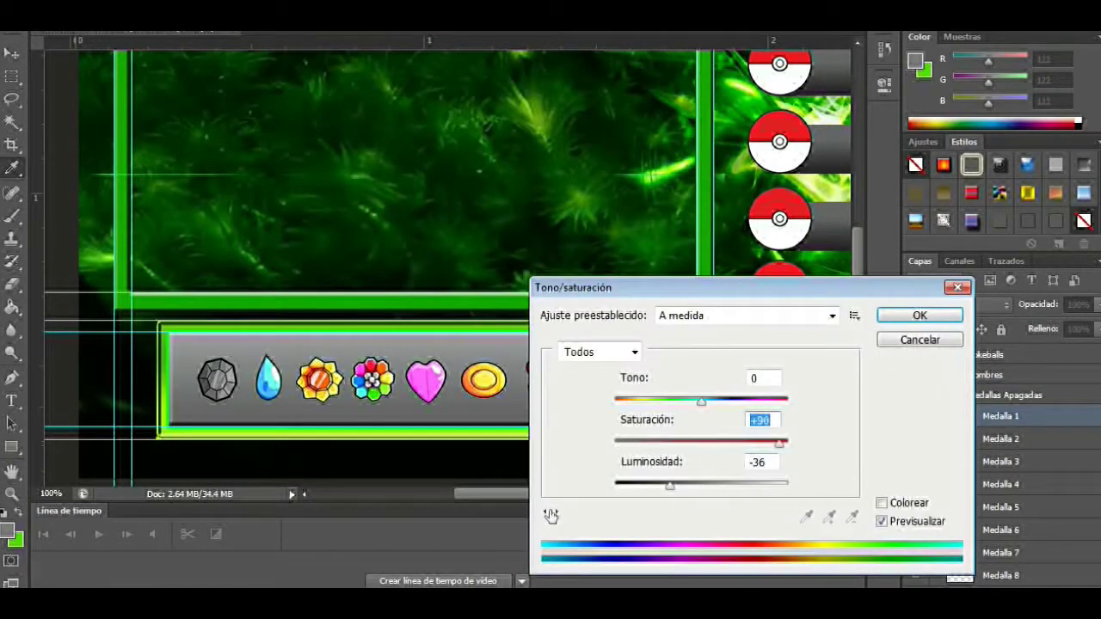
pyautogui.write('-100')
pyautogui.press('Tab')
pyautogui.write('-52')
pyautogui.hotkey('shift', 'Tab')
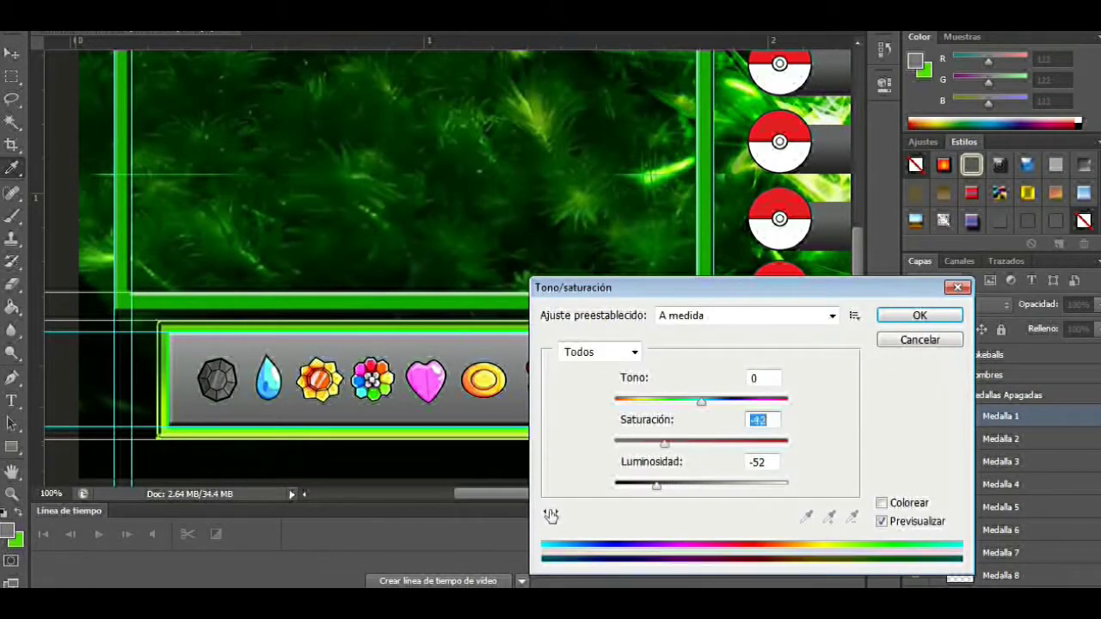
pyautogui.press('Tab')
pyautogui.write('-70')
pyautogui.press('Return')
# Grey the Medalla 2 drop badge with Hue/Saturation, value -48.
pyautogui.hotkey('alt', '[')
pyautogui.hotkey('ctrl', 'u')
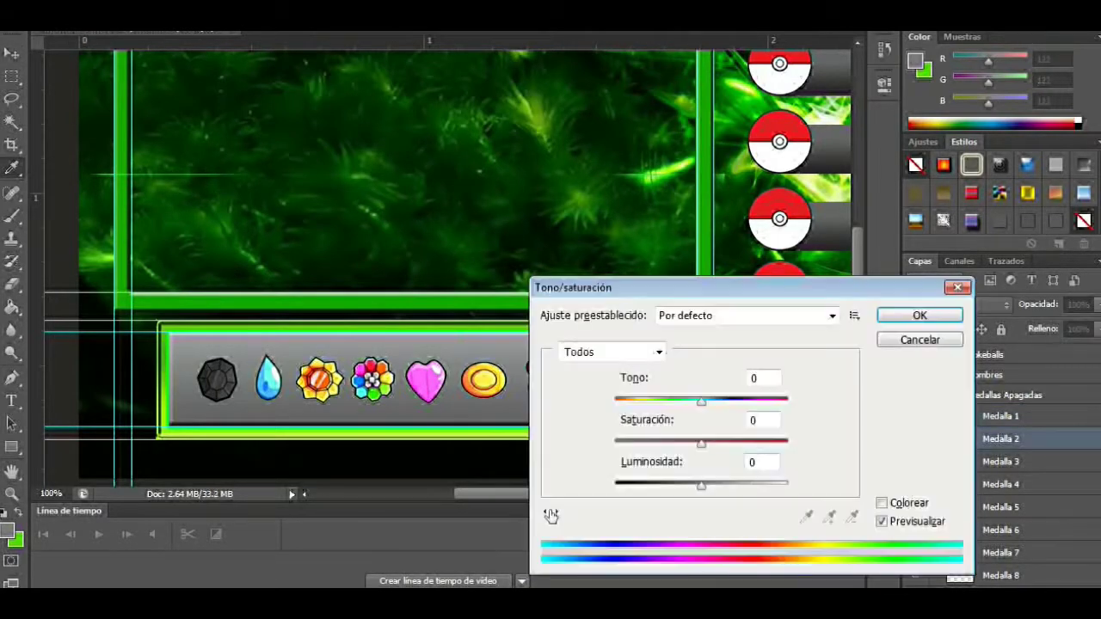
pyautogui.press('Tab')
pyautogui.press('Tab')
pyautogui.write('-48')
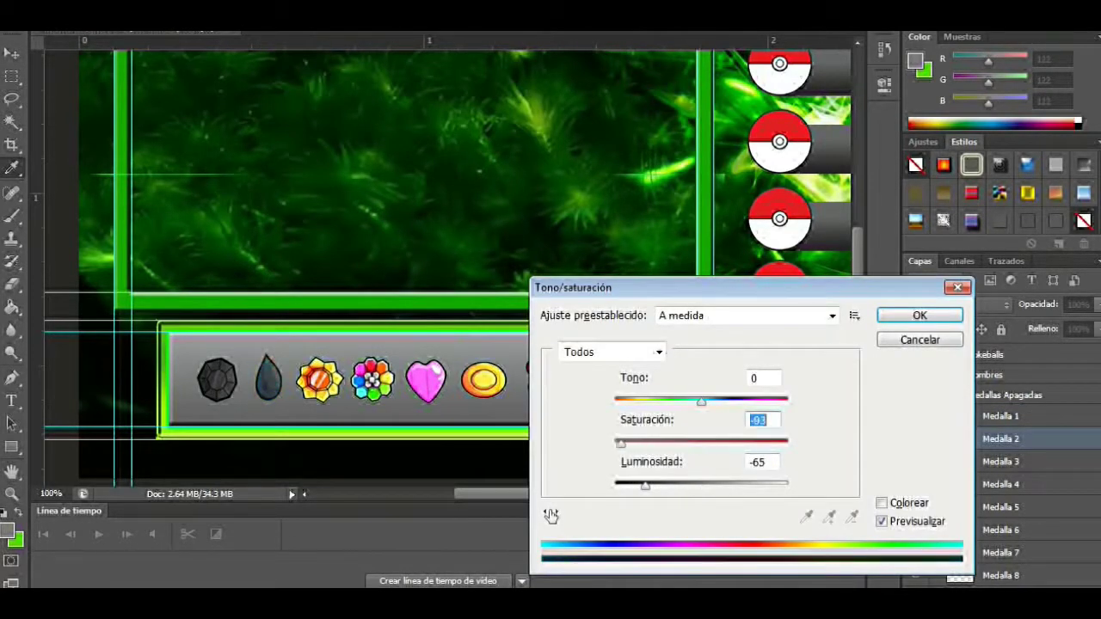
pyautogui.press('Return')
# Grey the Medalla 3 gear badge with Hue/Saturation values -49 and -60.
pyautogui.hotkey('alt', '[')
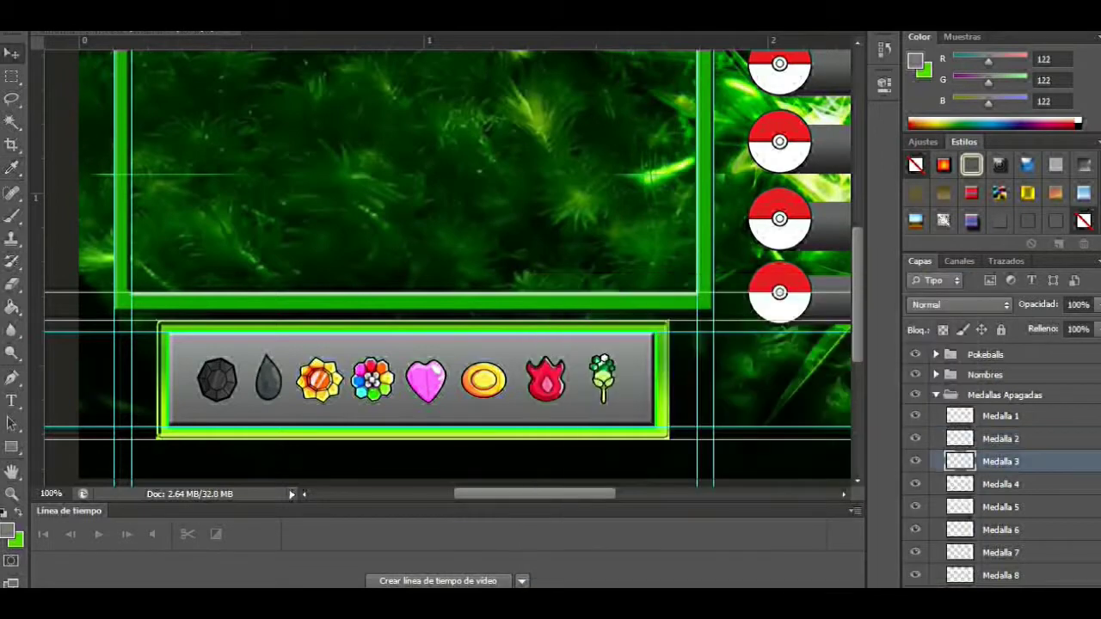
pyautogui.hotkey('shift', 'alt', '[')
pyautogui.hotkey('shift', 'alt', '[')
pyautogui.hotkey('shift', 'alt', '[')
pyautogui.hotkey('ctrl', 'u')
pyautogui.press('Tab')
pyautogui.press('Tab')
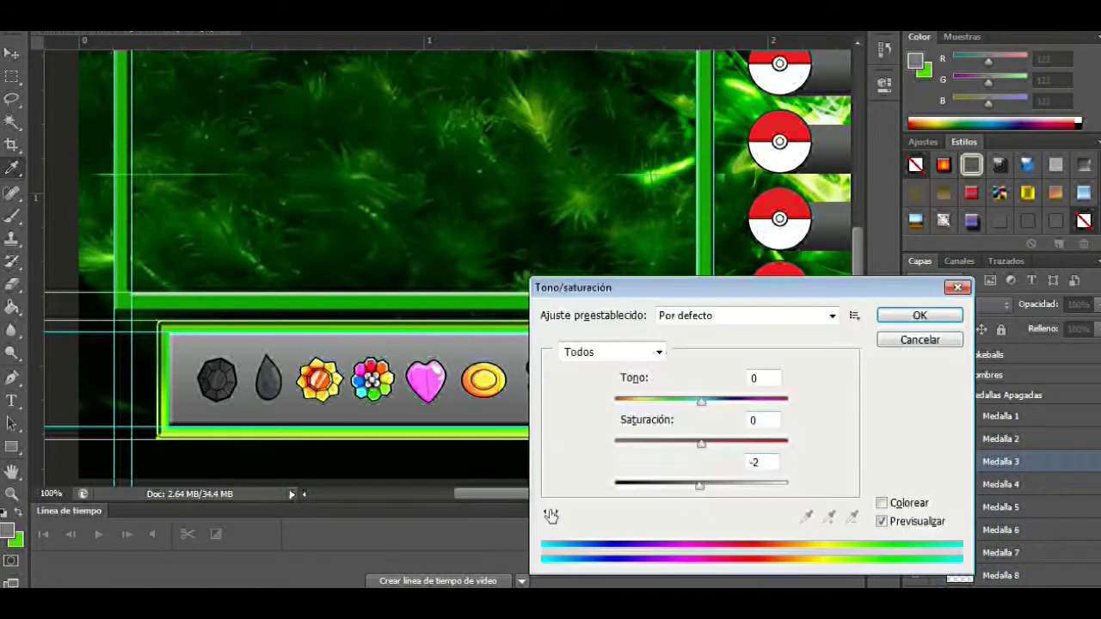
pyautogui.write('-49')
pyautogui.press('Tab')
pyautogui.write('-60')
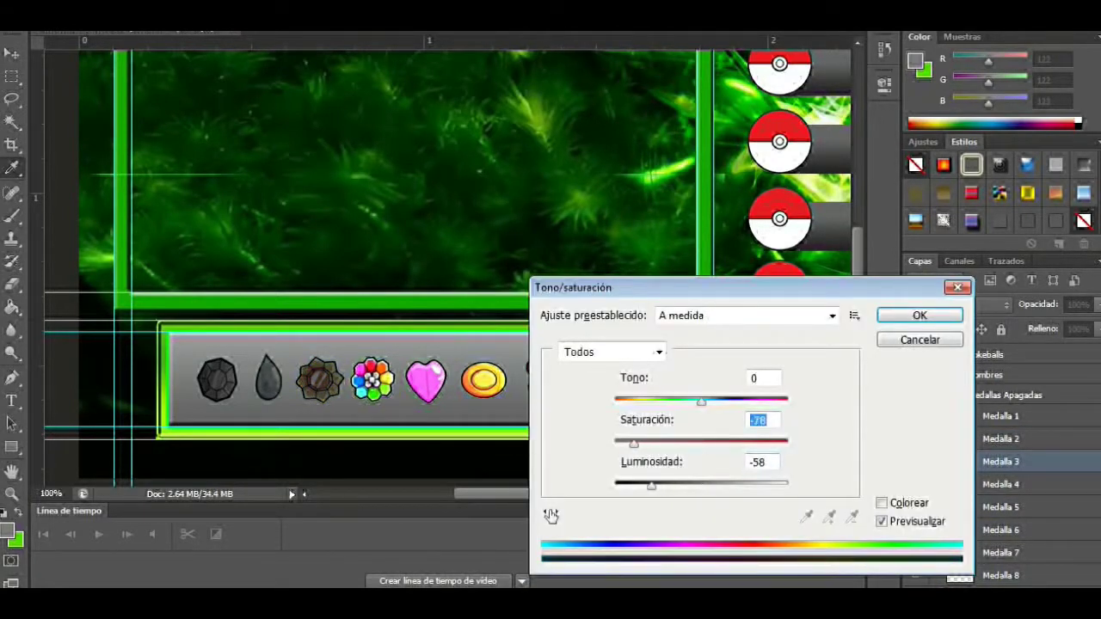
pyautogui.press('Return')
# Grey the Medalla 4 flower badge with saturation -78.
pyautogui.hotkey('alt', '[')
pyautogui.hotkey('ctrl', 'u')
pyautogui.press('Tab')
pyautogui.write('-78')
pyautogui.press('Return')
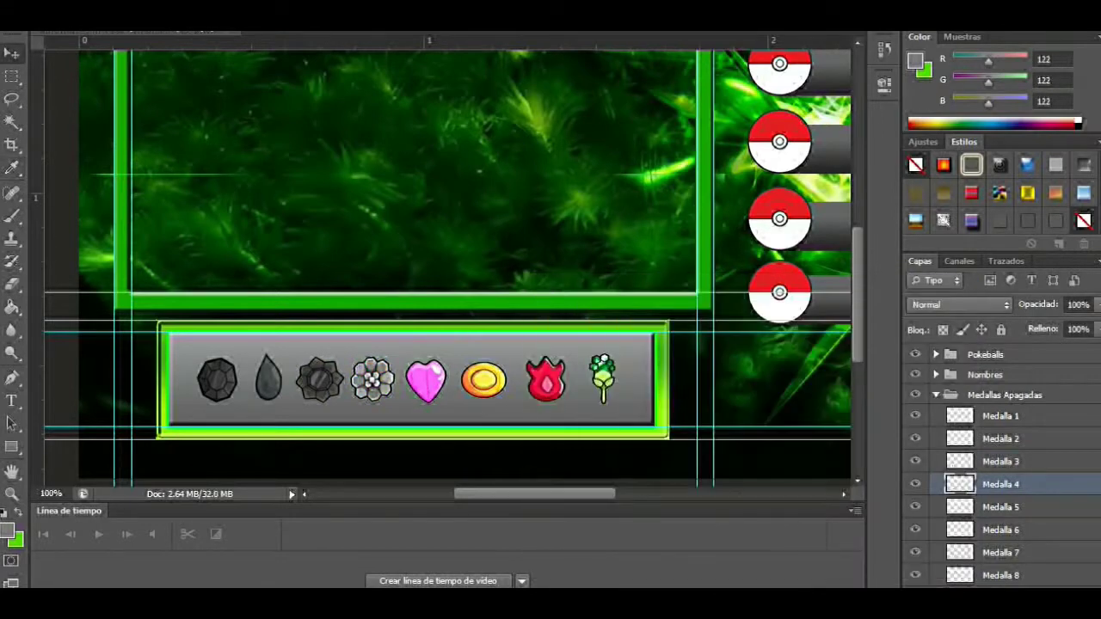
# Desaturate the heart and yellow oval badges by reapplying the last Hue/Saturation.
pyautogui.hotkey('alt', '[')
pyautogui.hotkey('ctrl', 'u')
pyautogui.press('Tab')
pyautogui.hotkey('ctrl', 'alt', 'u')
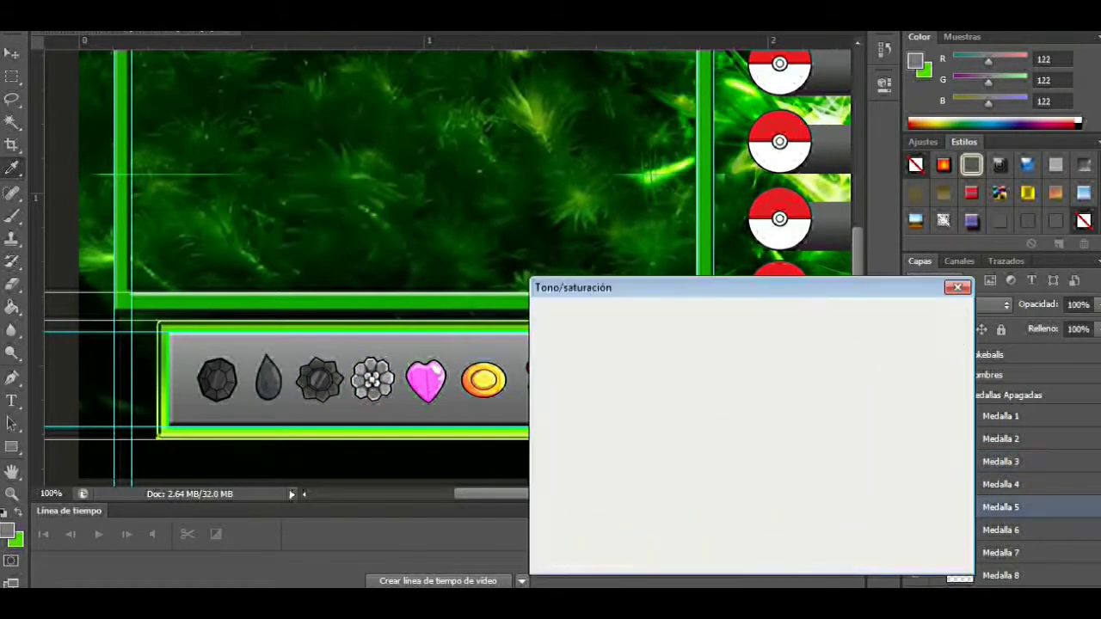
pyautogui.press('Return')
pyautogui.hotkey('alt', '[')
pyautogui.hotkey('ctrl', 'alt', 'u')
pyautogui.press('Return')
# Desaturate the Medalla 7 fire and Medalla 8 grass badges the same way.
pyautogui.hotkey('alt', '[')
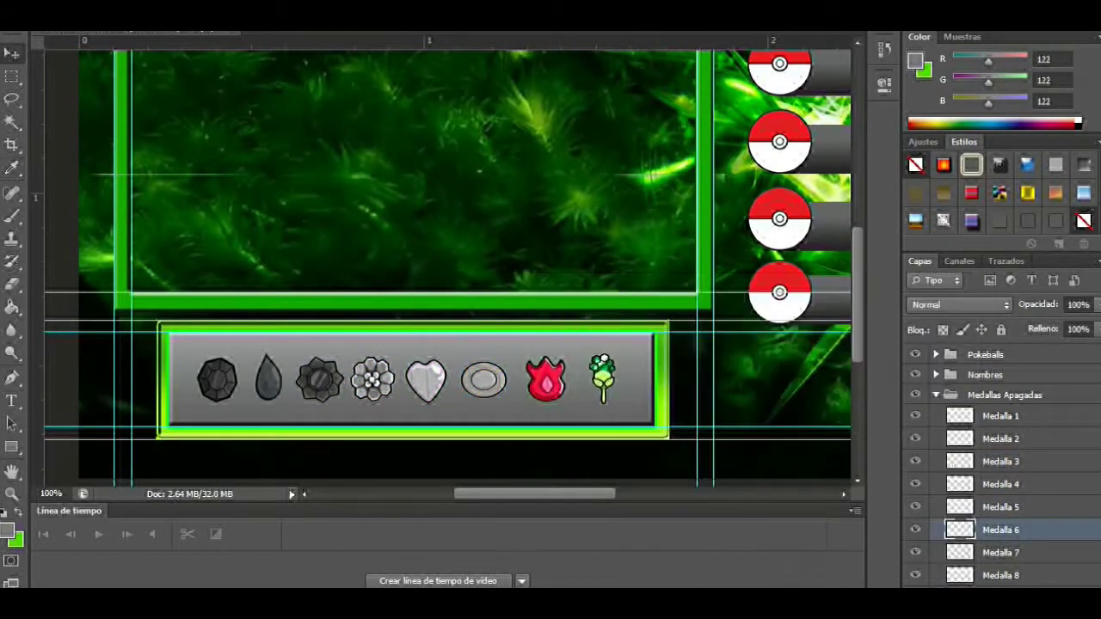
pyautogui.hotkey('ctrl', 'alt', 'u')
pyautogui.moveTo(602, 287); pyautogui.dragTo(701, 57)
pyautogui.press('Return')
pyautogui.hotkey('alt', '[')
pyautogui.hotkey('ctrl', 'alt', 'u')
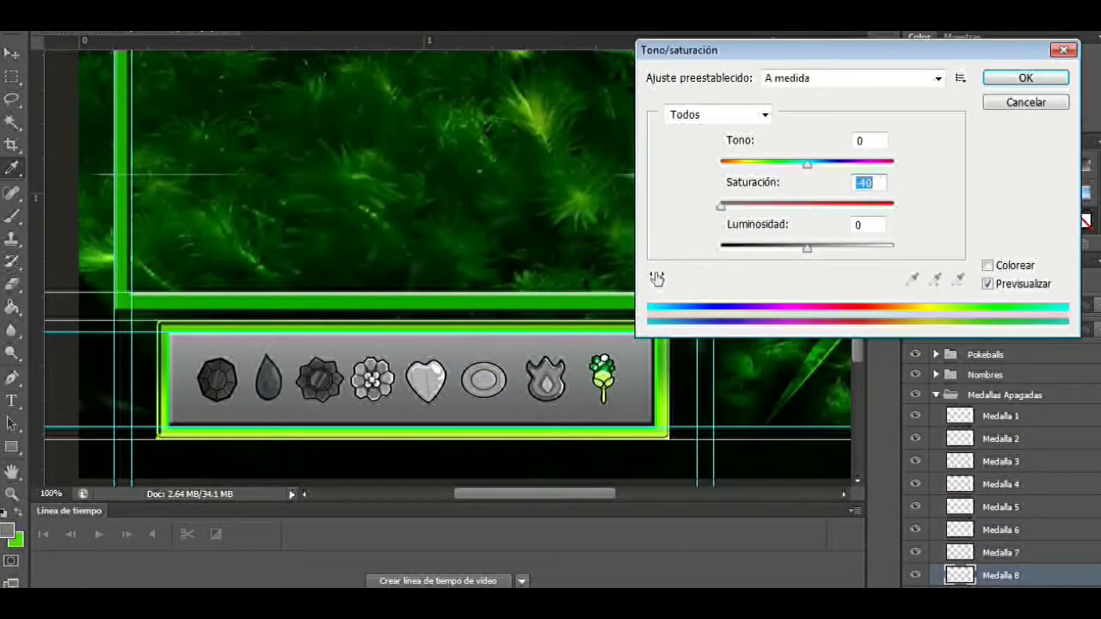
pyautogui.press('Return')
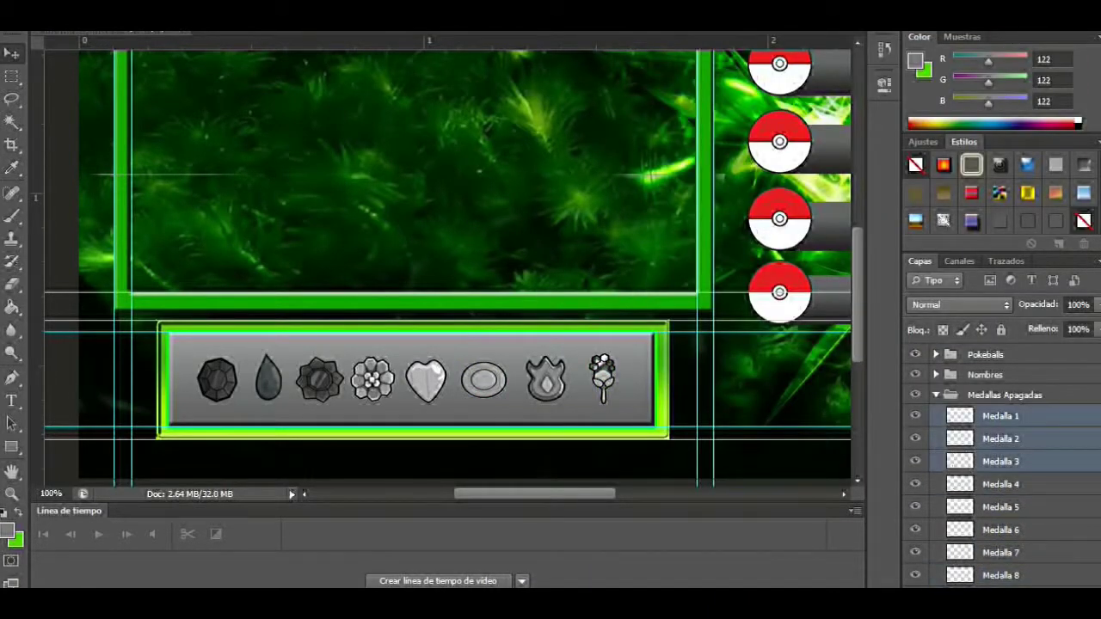
# Reselect badge layers Medalla 1 to 3 and delete the Medallas Apagadas group.
pyautogui.moveTo(914, 415); pyautogui.dragTo(914, 462)
pyautogui.scroll(-3, 998, 482)
pyautogui.click(1000, 466)
pyautogui.keyDown('shift'); pyautogui.click(1000, 512); pyautogui.keyUp('shift')
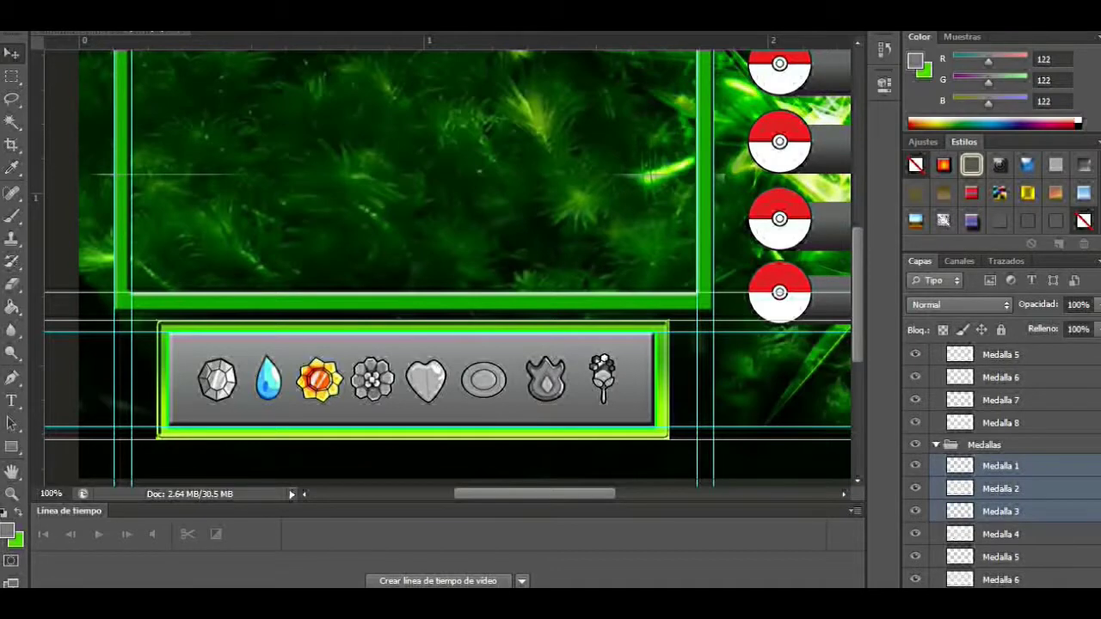
pyautogui.scroll(3, 998, 465)
pyautogui.click(990, 395)
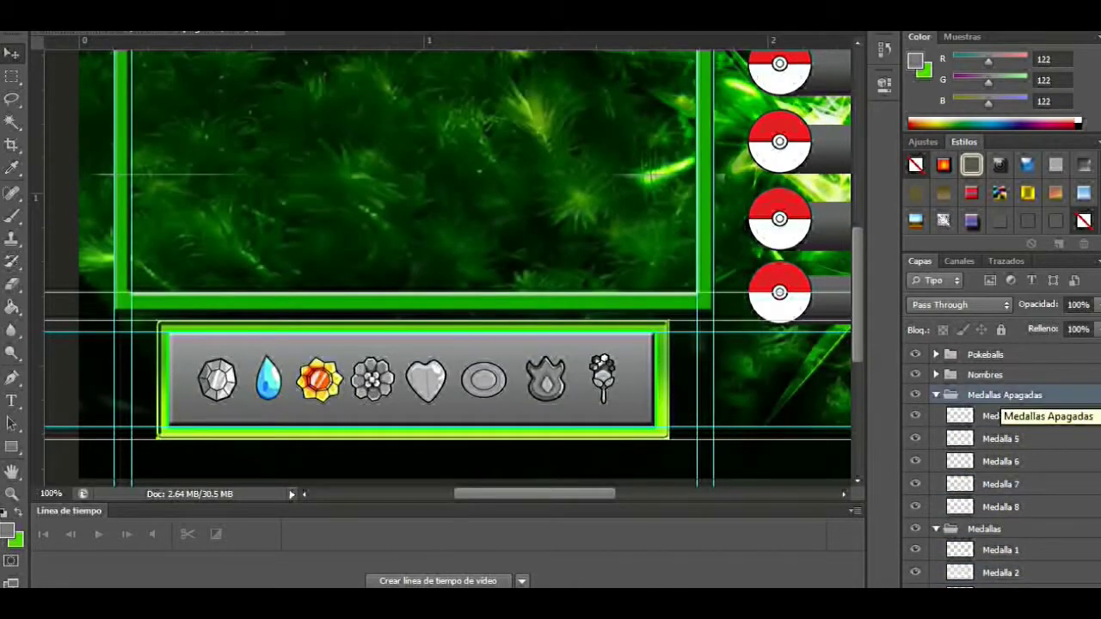
pyautogui.press('Delete')
# Rename the group to Medallas Apagadas and grey the first and drop badges.
pyautogui.doubleClick(990, 395)
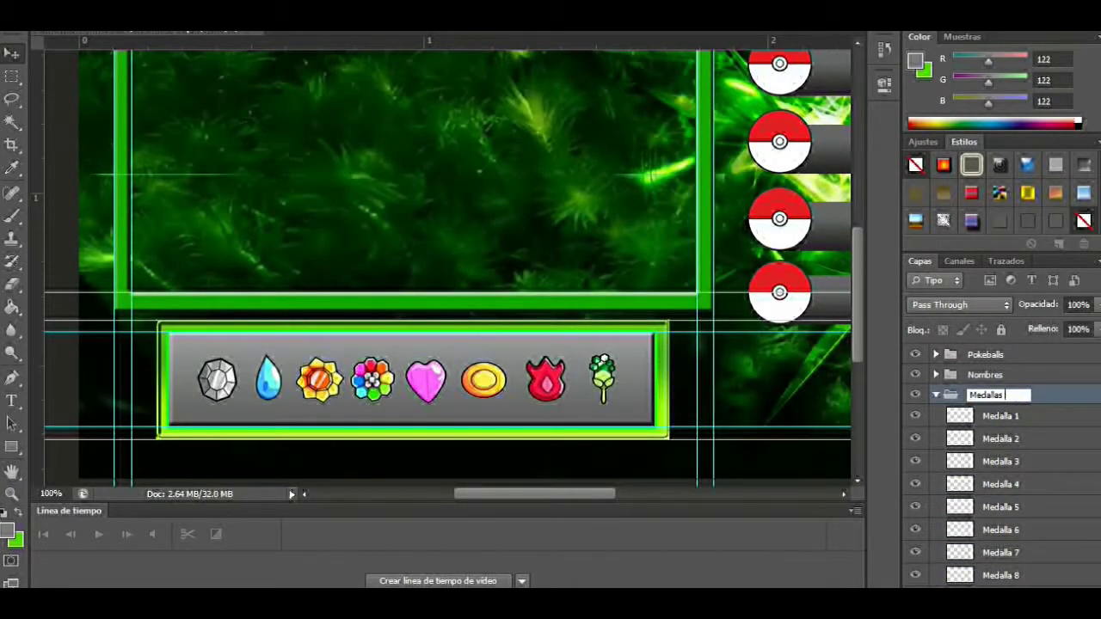
pyautogui.write('Acagadas')
pyautogui.press('Return')
pyautogui.click(1000, 416)
pyautogui.hotkey('ctrl', 'u')
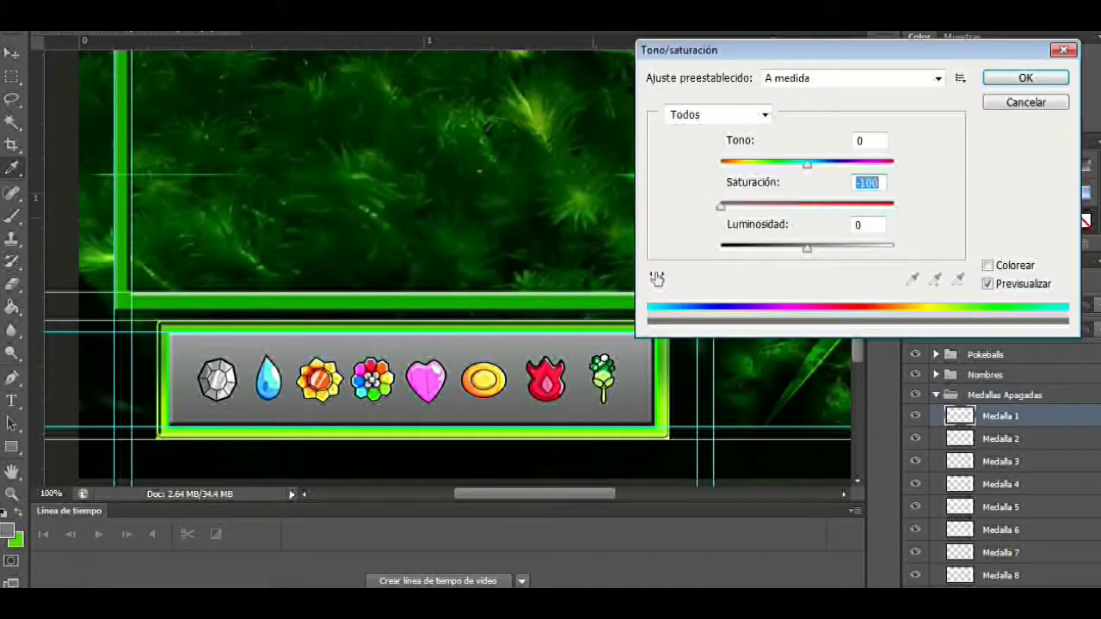
pyautogui.press('Return')
pyautogui.click(1000, 439)
pyautogui.hotkey('ctrl', 'u')
pyautogui.press('Return')
# Grey the gear, flower and heart badges (Medalla 3 to 5) with Hue/Saturation.
pyautogui.click(1001, 462)
pyautogui.hotkey('ctrl', 'u')
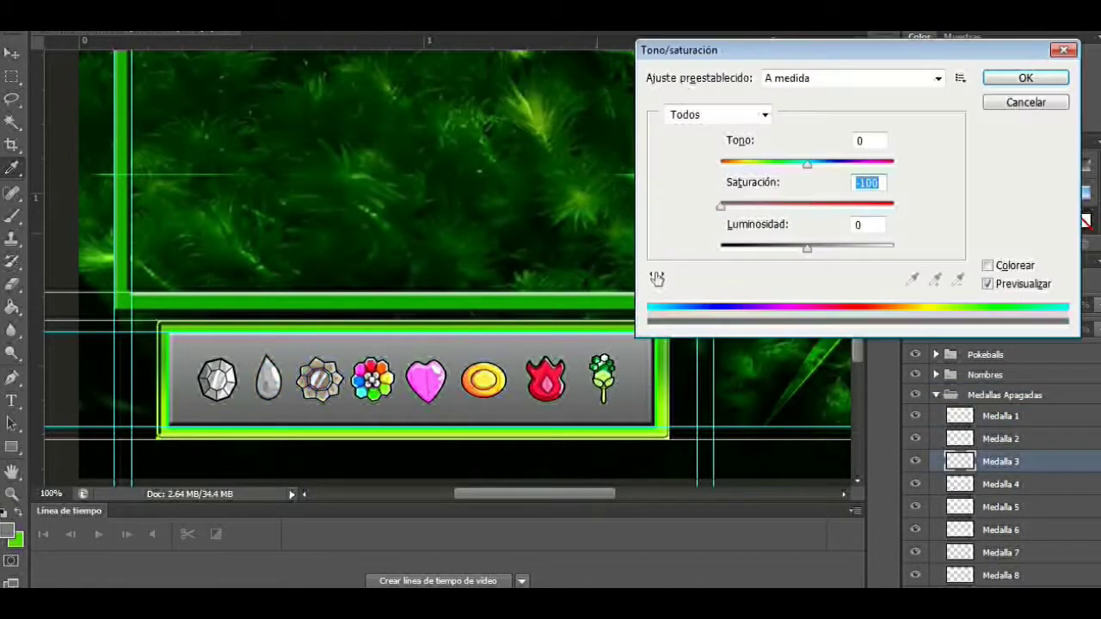
pyautogui.press('Return')
pyautogui.click(1001, 484)
pyautogui.hotkey('ctrl', 'u')
pyautogui.press('Return')
pyautogui.click(1001, 507)
pyautogui.hotkey('ctrl', 'u')
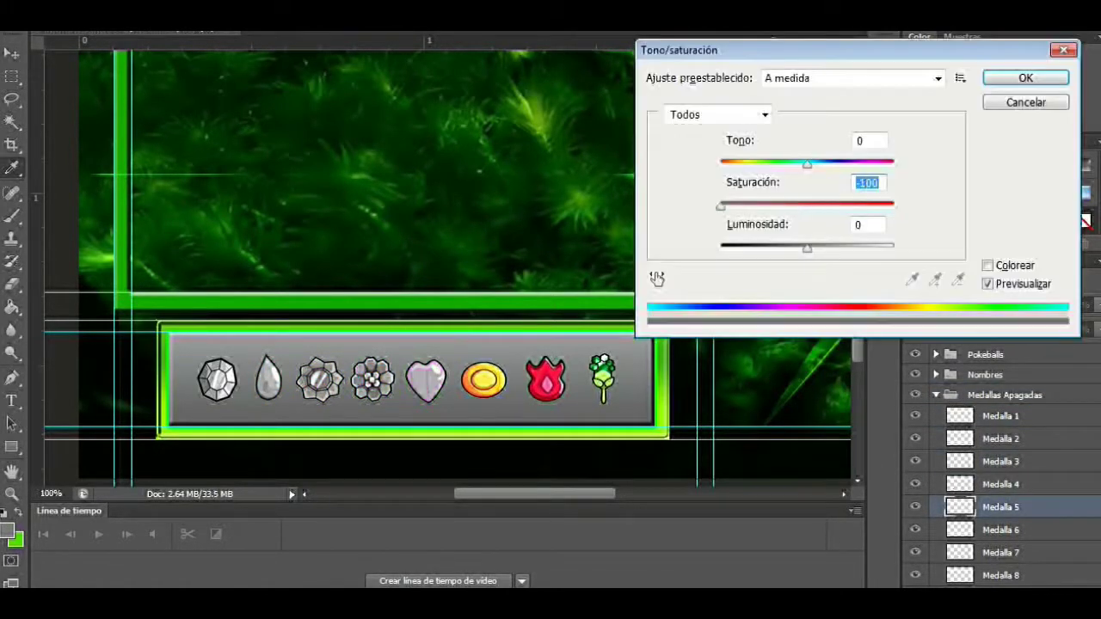
pyautogui.press('Return')
# Set Saturación to -100 on Medalla 6, 7 and 8 (oval, fire, grass badges).
pyautogui.click(1000, 530)
pyautogui.hotkey('ctrl', 'u')
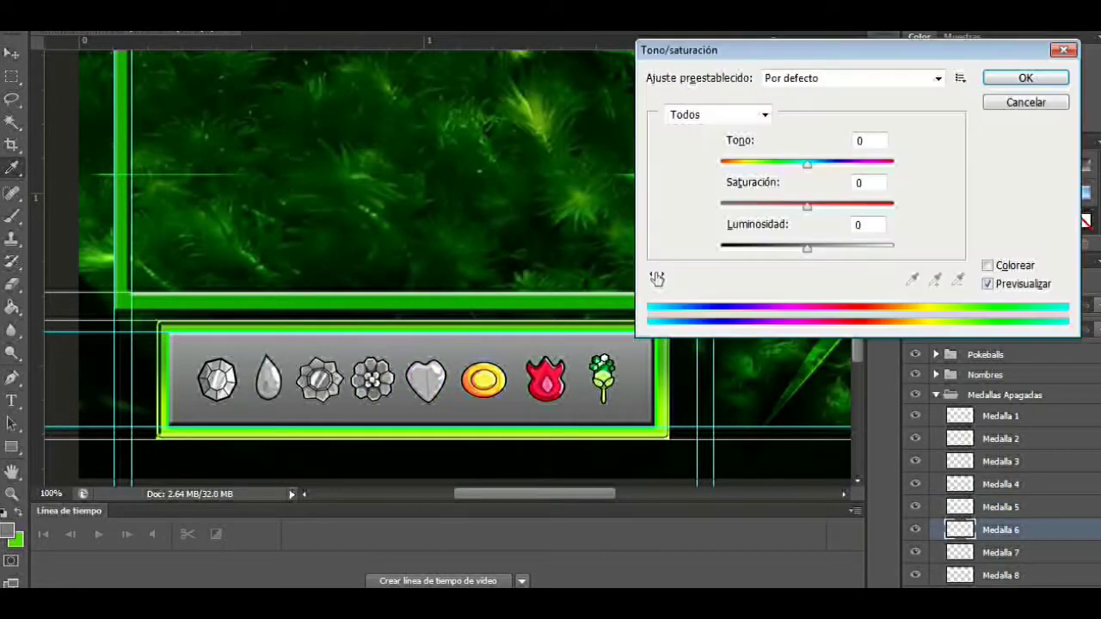
pyautogui.write('-100')
pyautogui.press('Return')
pyautogui.click(1001, 552)
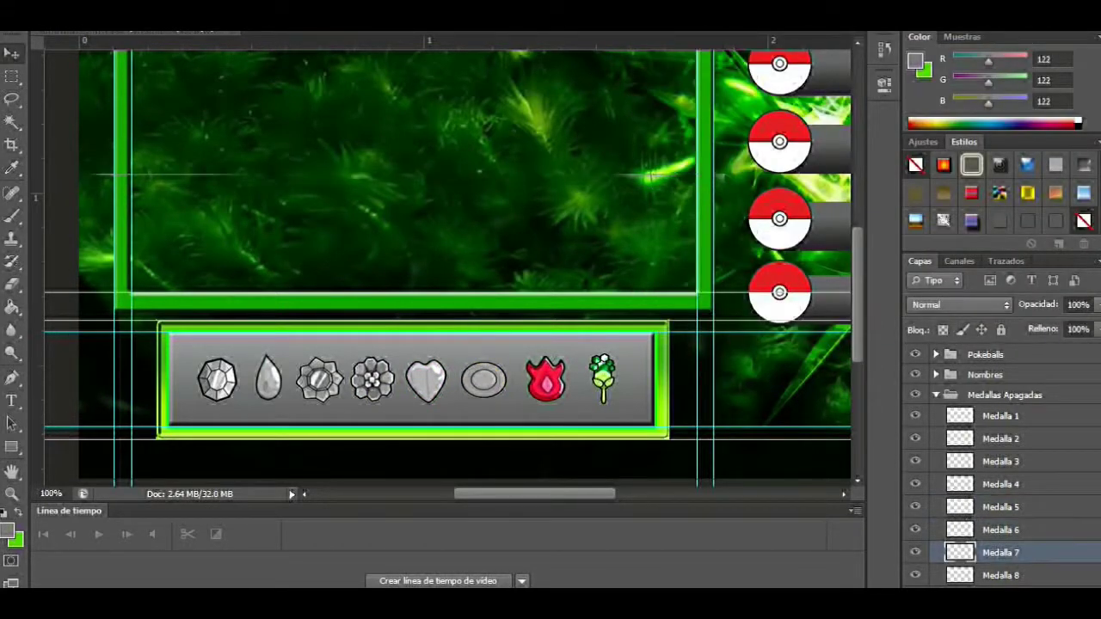
pyautogui.hotkey('ctrl', 'u')
pyautogui.write('-100')
pyautogui.press('Return')
pyautogui.click(1001, 576)
pyautogui.hotkey('ctrl', 'u')
pyautogui.write('-100')
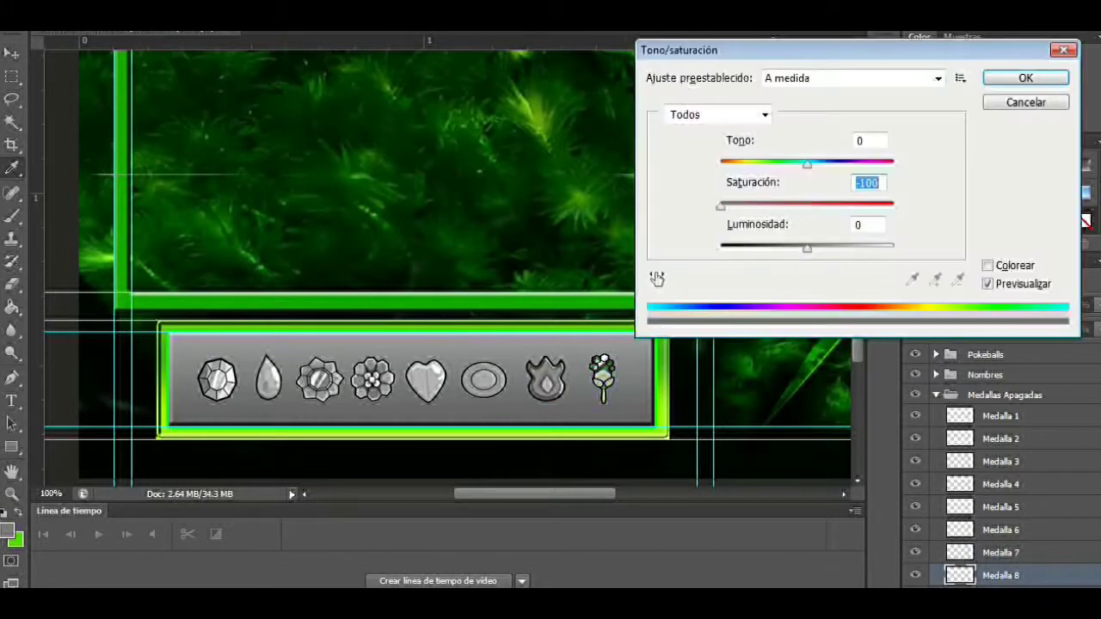
pyautogui.press('Return')
# Compare grey copies by toggling visibility, recheck Medalla 1, collapse the group, zoom out.
pyautogui.click(1005, 395)
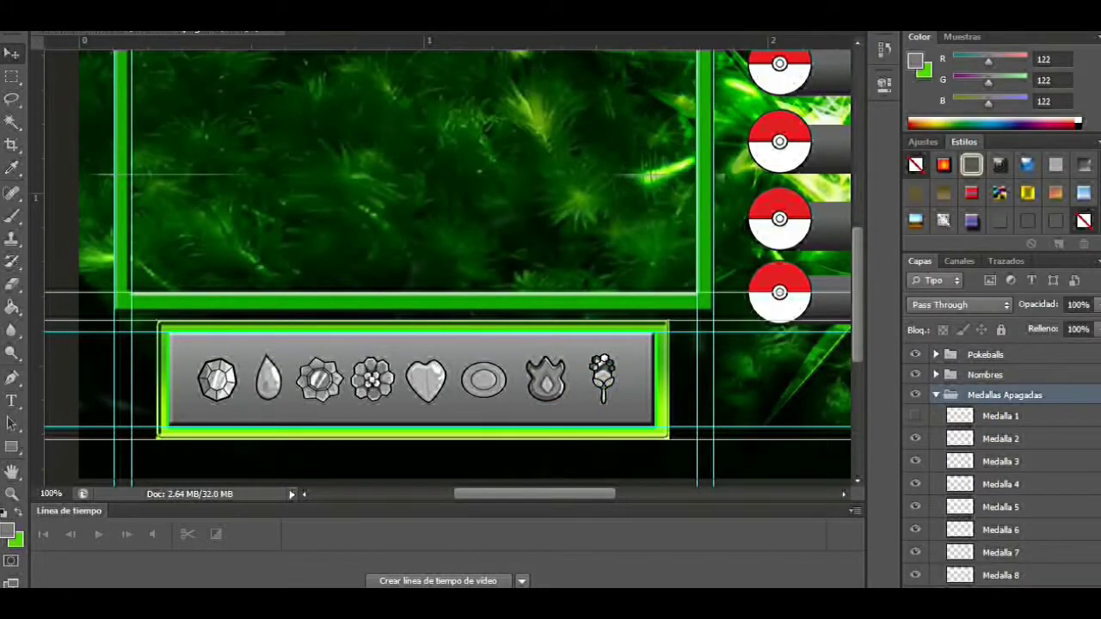
pyautogui.click(916, 415)
pyautogui.click(916, 439)
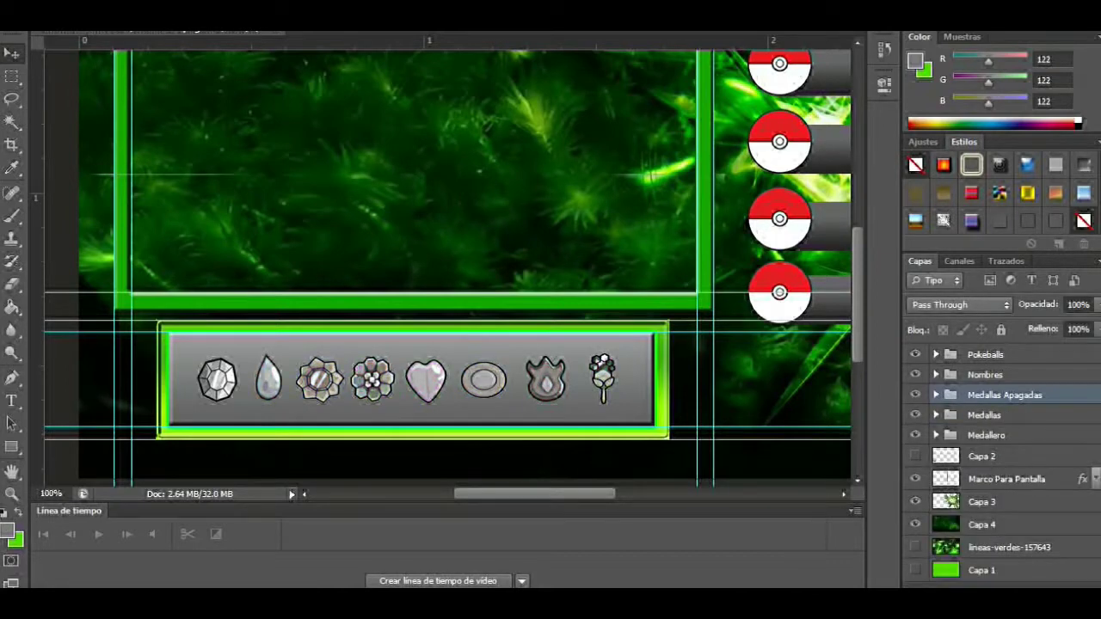
pyautogui.click(1000, 415)
pyautogui.hotkey('ctrl', 'u')
pyautogui.press('Tab')
pyautogui.click(1025, 77)
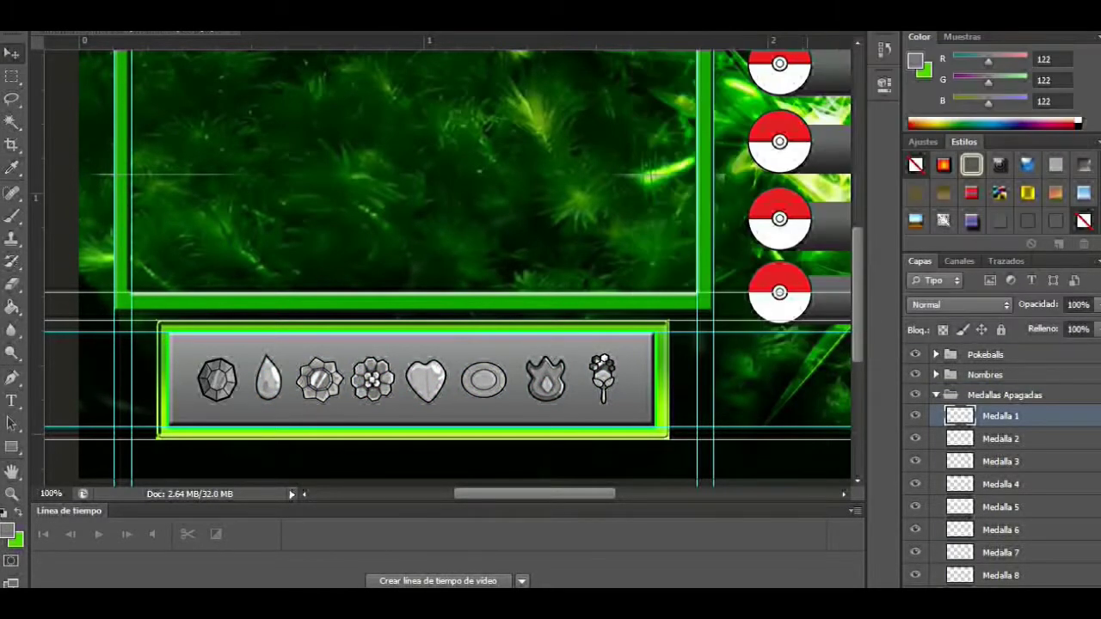
pyautogui.click(936, 395)
pyautogui.hotkey('ctrl', '-')
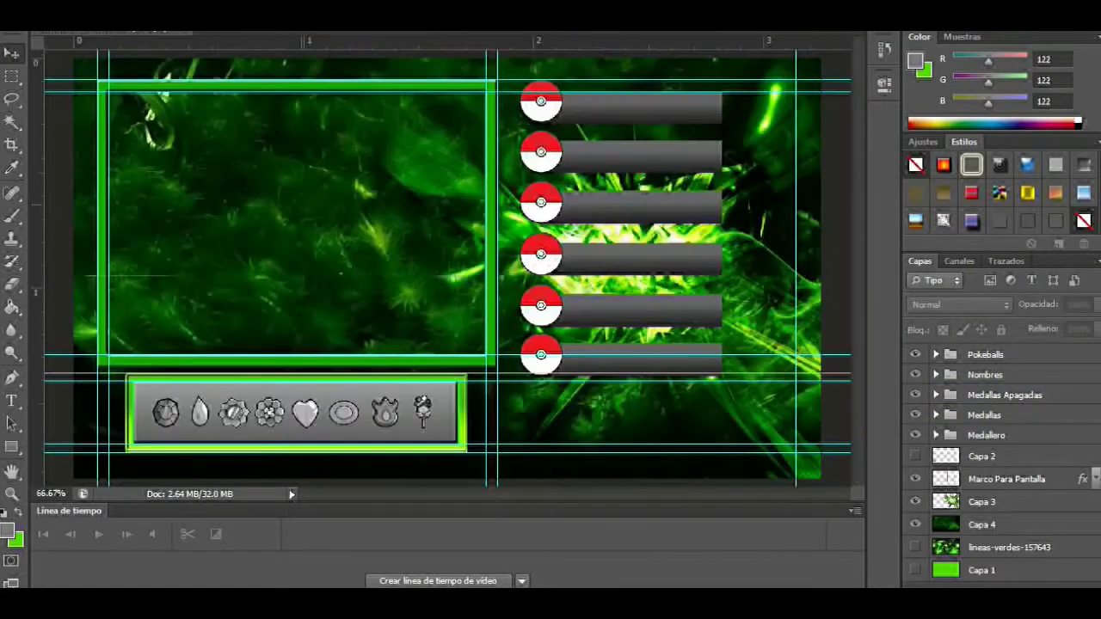
# Hide guides and search Google Images for 'venusaur'.
pyautogui.hotkey('ctrl', 'h')
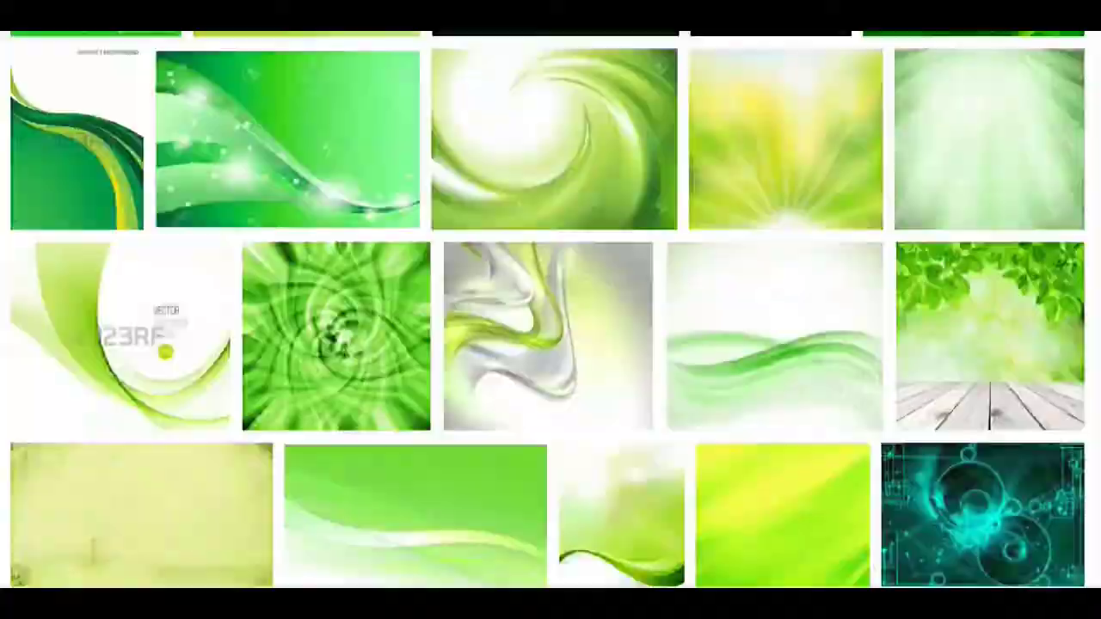
pyautogui.write('bulbasaur')
pyautogui.hotkey('ctrl', 'a')
pyautogui.press('BackSpace')
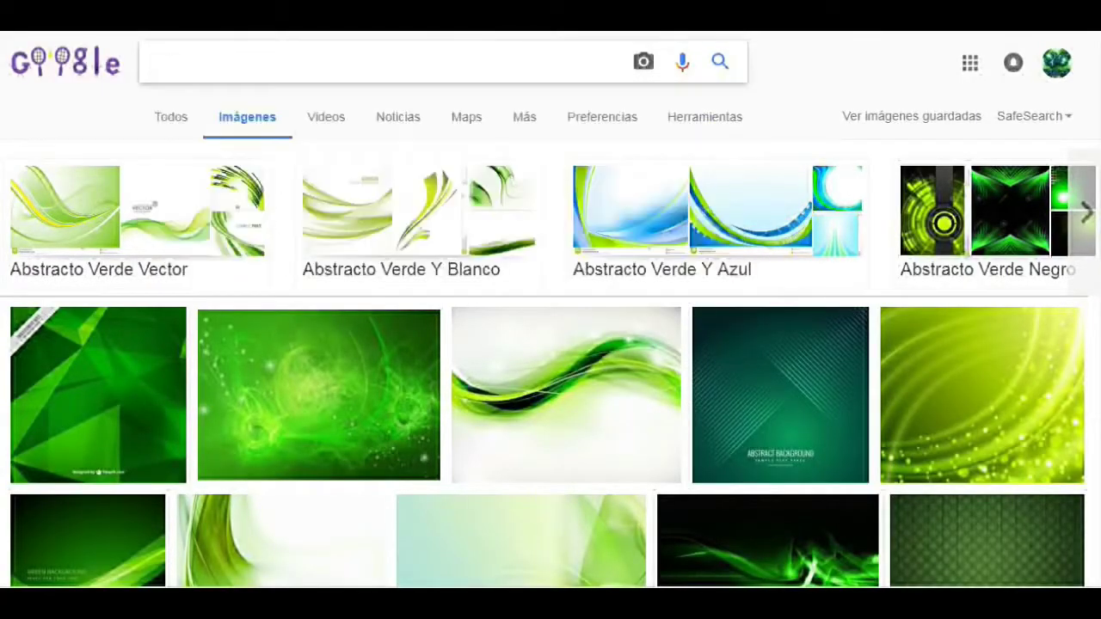
pyautogui.write('venosau')
pyautogui.press('BackSpace')
pyautogui.press('BackSpace')
pyautogui.press('BackSpace')
pyautogui.write('usaur')
pyautogui.press('Escape')
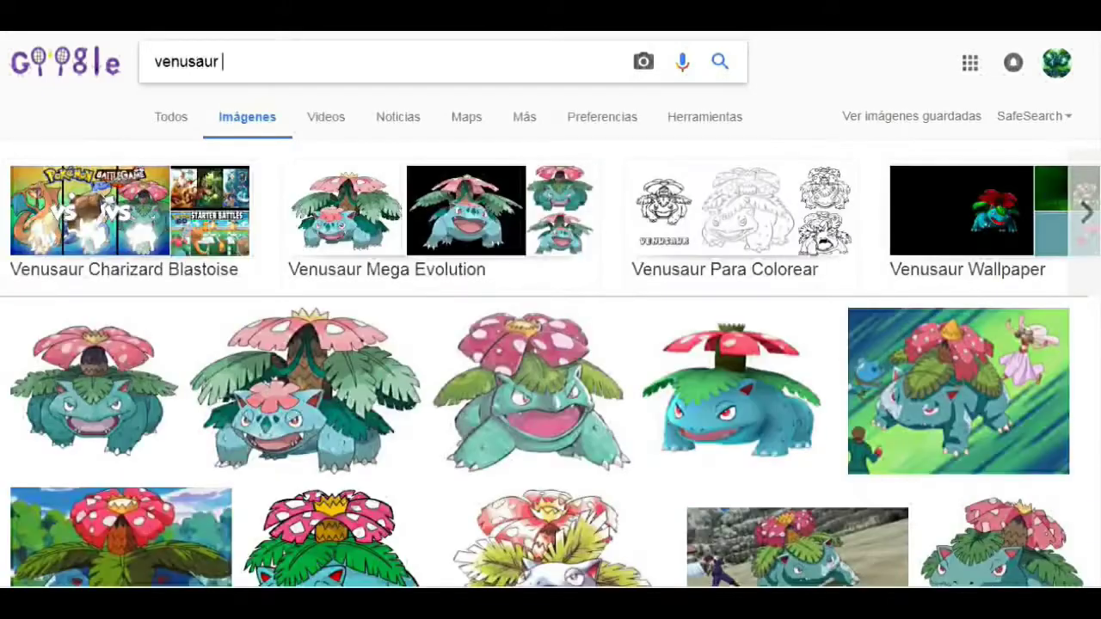
# Switch to the venusaur wallpaper results and save the neon Venusaur image.
pyautogui.click(985, 215)
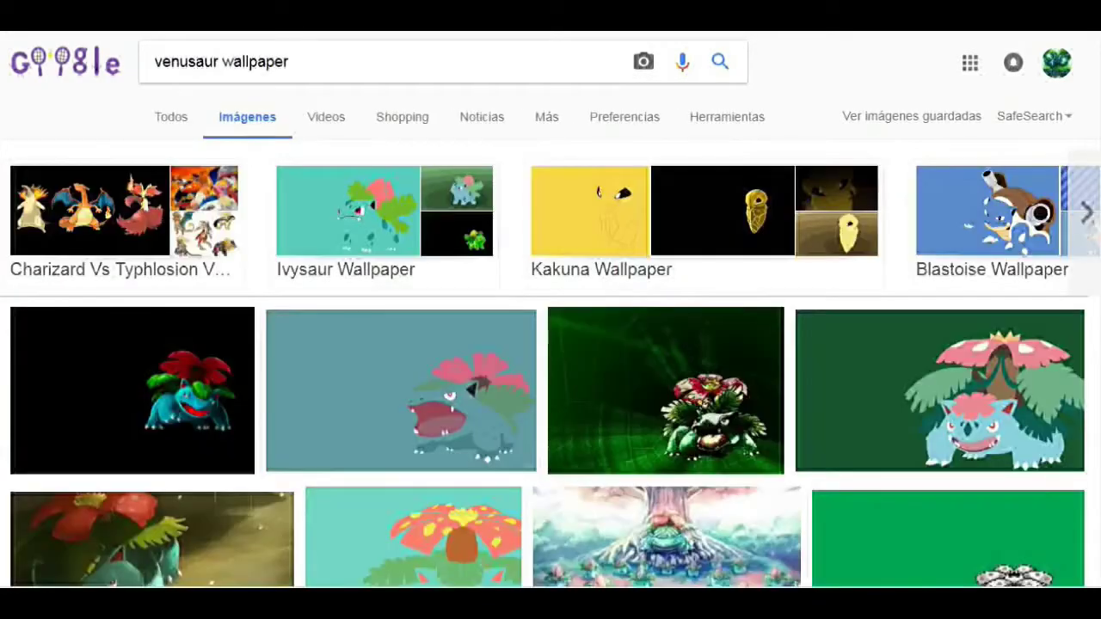
pyautogui.scroll(-3, 551, 344)
pyautogui.scroll(-5, 551, 344)
pyautogui.click(961, 295)
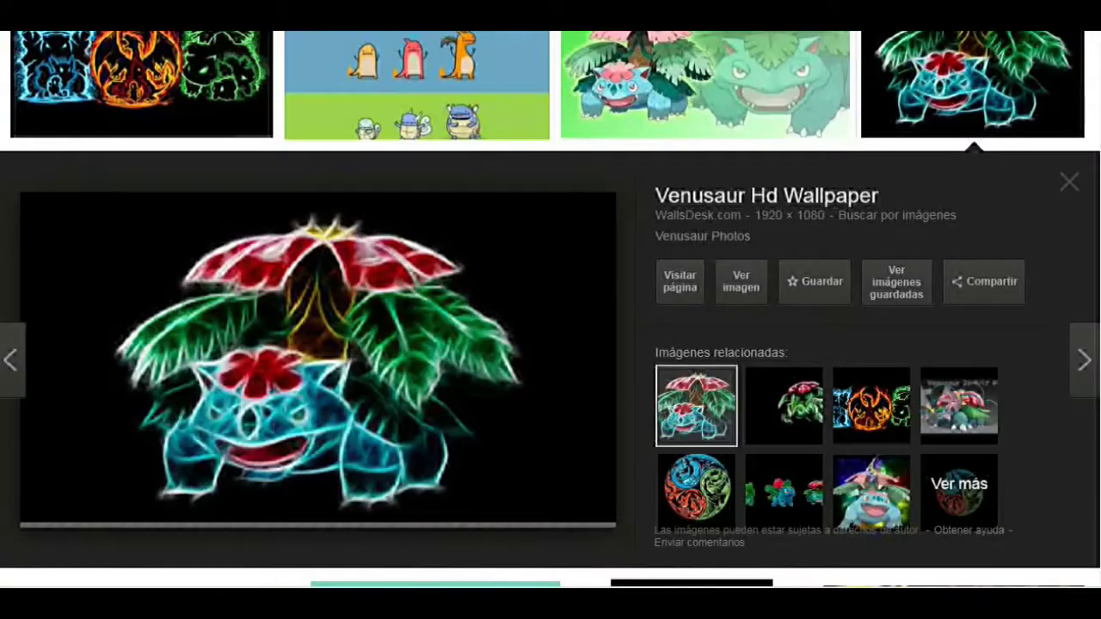
pyautogui.rightClick(332, 321)
pyautogui.click(418, 479)
pyautogui.click(405, 353)
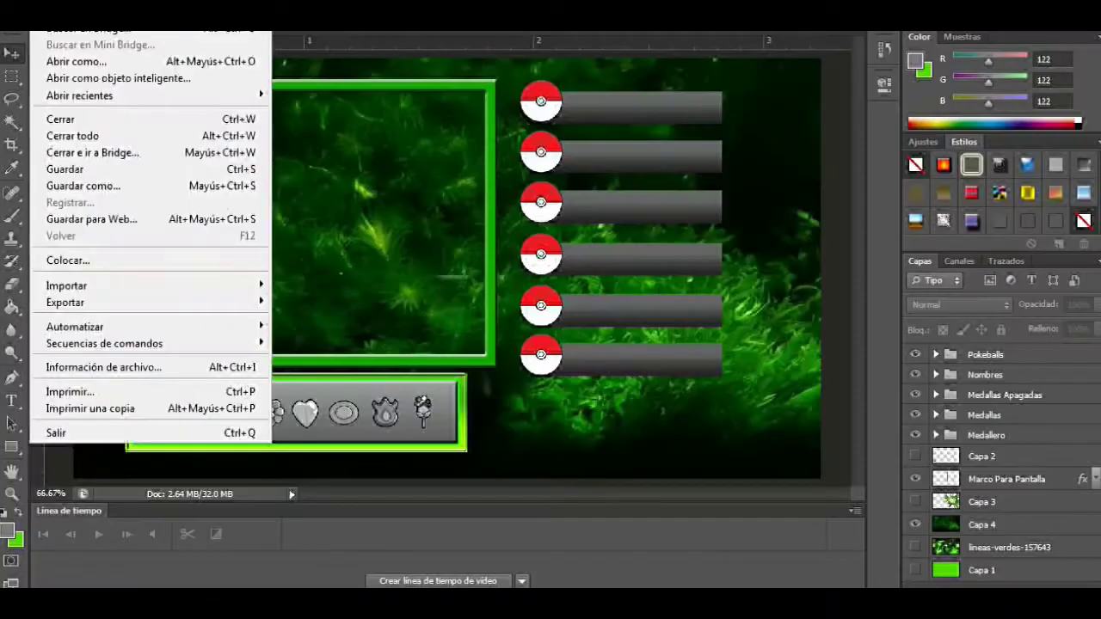
# Place the Venusaur image, rasterize it and erase the black backdrop around its edges.
pyautogui.click(61, 260)
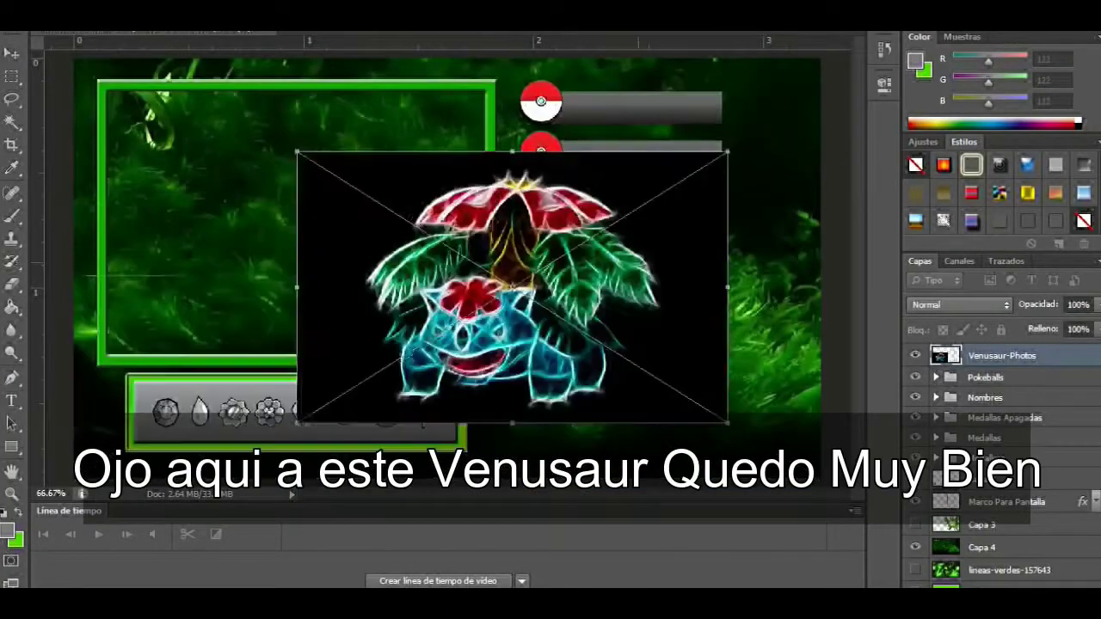
pyautogui.press('e')
pyautogui.click(548, 239)
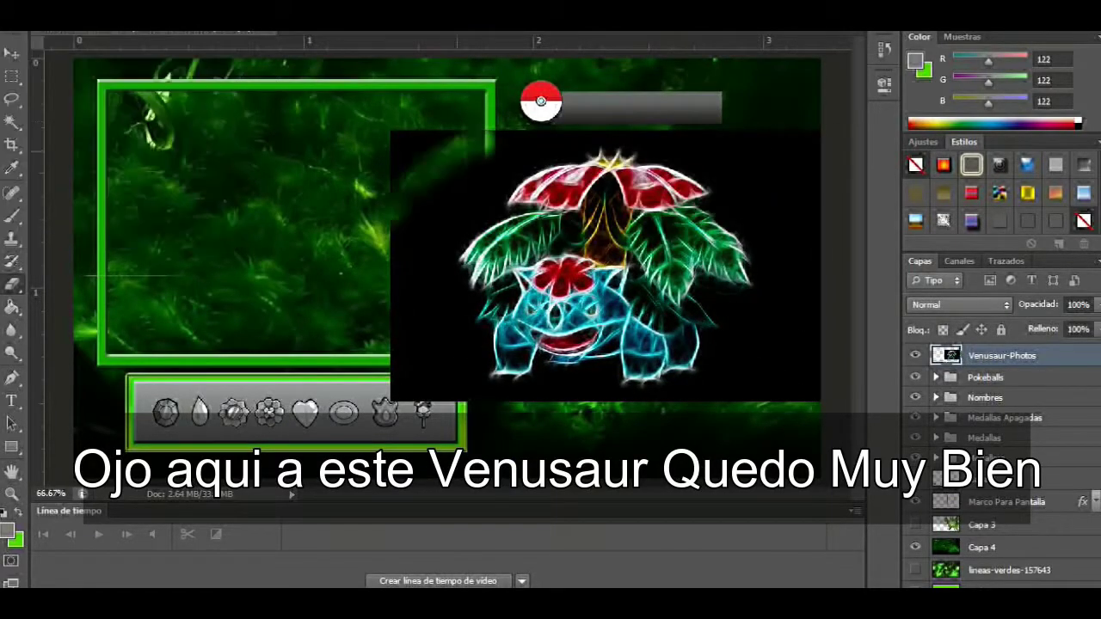
pyautogui.moveTo(431, 146)
pyautogui.mouseDown()
pyautogui.moveTo(413, 344)
pyautogui.moveTo(447, 232)
pyautogui.moveTo(478, 198)
pyautogui.moveTo(456, 276)
pyautogui.moveTo(469, 336)
pyautogui.moveTo(529, 387)
pyautogui.moveTo(706, 383)
pyautogui.moveTo(778, 340)
pyautogui.moveTo(813, 142)
pyautogui.mouseUp()
pyautogui.moveTo(727, 146)
pyautogui.mouseDown()
pyautogui.moveTo(550, 146)
pyautogui.moveTo(516, 189)
pyautogui.moveTo(563, 155)
pyautogui.mouseUp()
pyautogui.moveTo(645, 154)
pyautogui.mouseDown()
pyautogui.moveTo(718, 171)
pyautogui.moveTo(783, 276)
pyautogui.mouseUp()
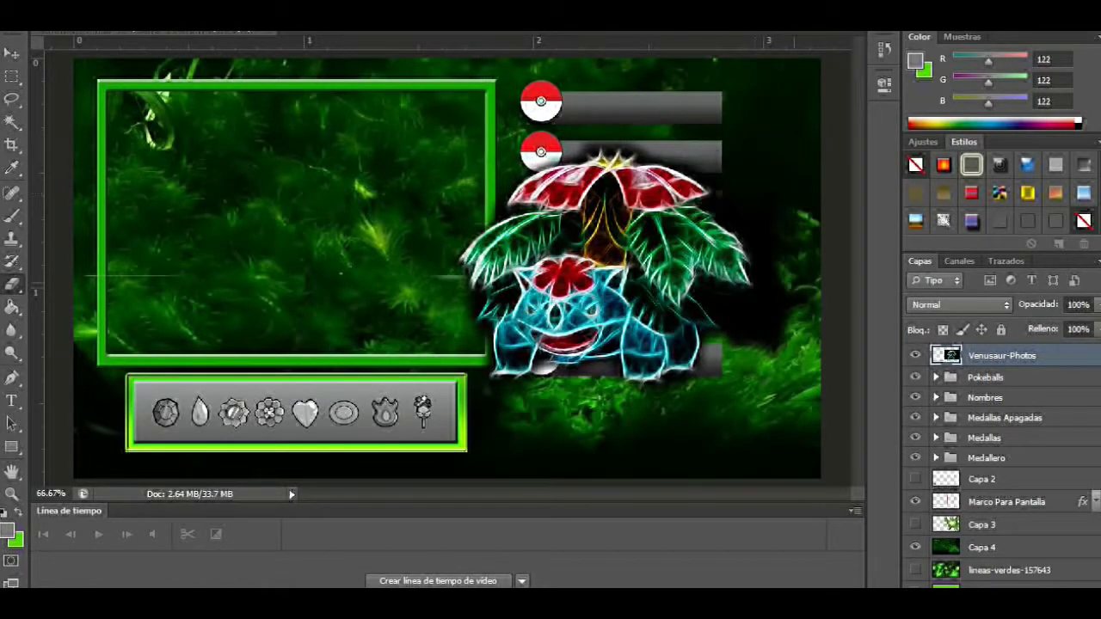
pyautogui.moveTo(719, 202)
pyautogui.mouseDown()
pyautogui.moveTo(787, 292)
pyautogui.moveTo(775, 344)
pyautogui.moveTo(727, 320)
pyautogui.moveTo(761, 282)
pyautogui.mouseUp()
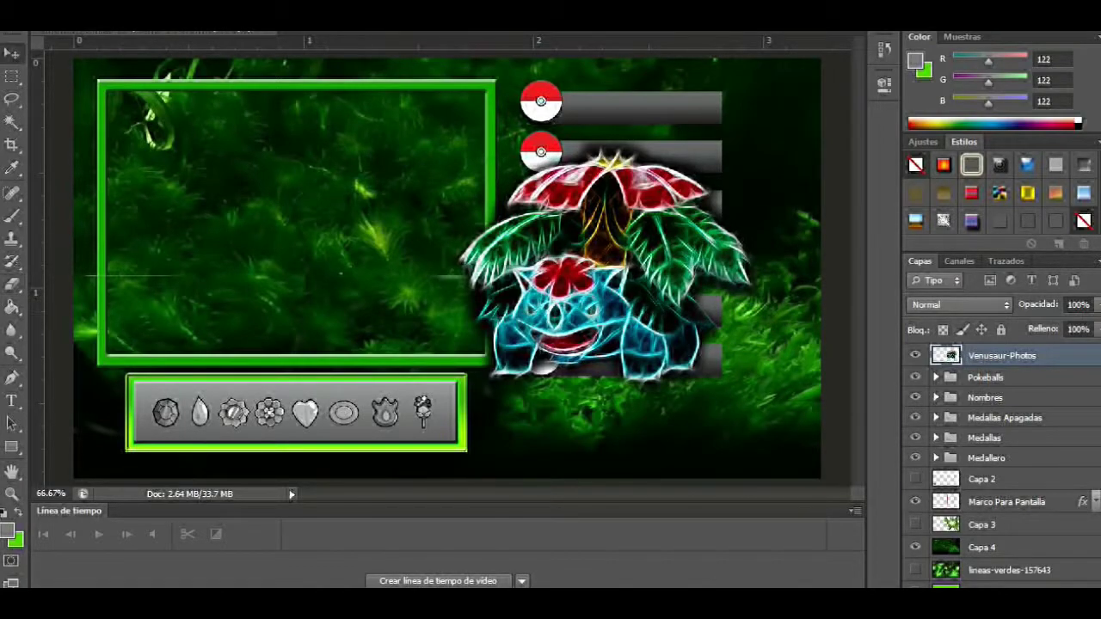
# Set the Venusaur layer to Trama blending, move it lower and beneath Medallero.
pyautogui.click(960, 305)
pyautogui.click(938, 109)
pyautogui.moveTo(654, 241); pyautogui.dragTo(654, 379)
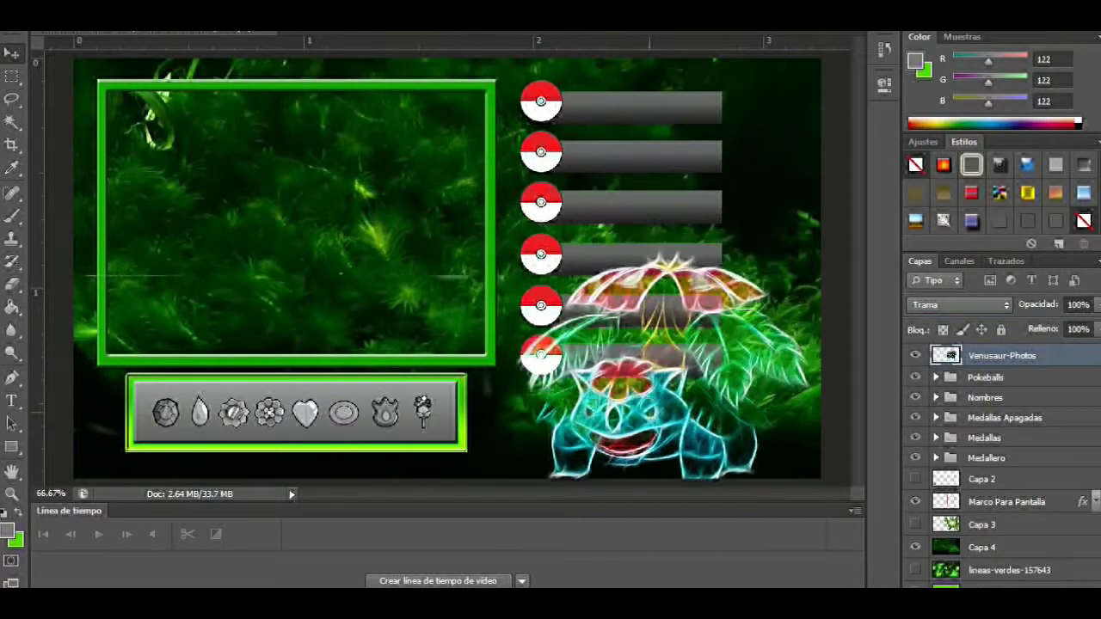
pyautogui.moveTo(998, 355); pyautogui.dragTo(998, 467)
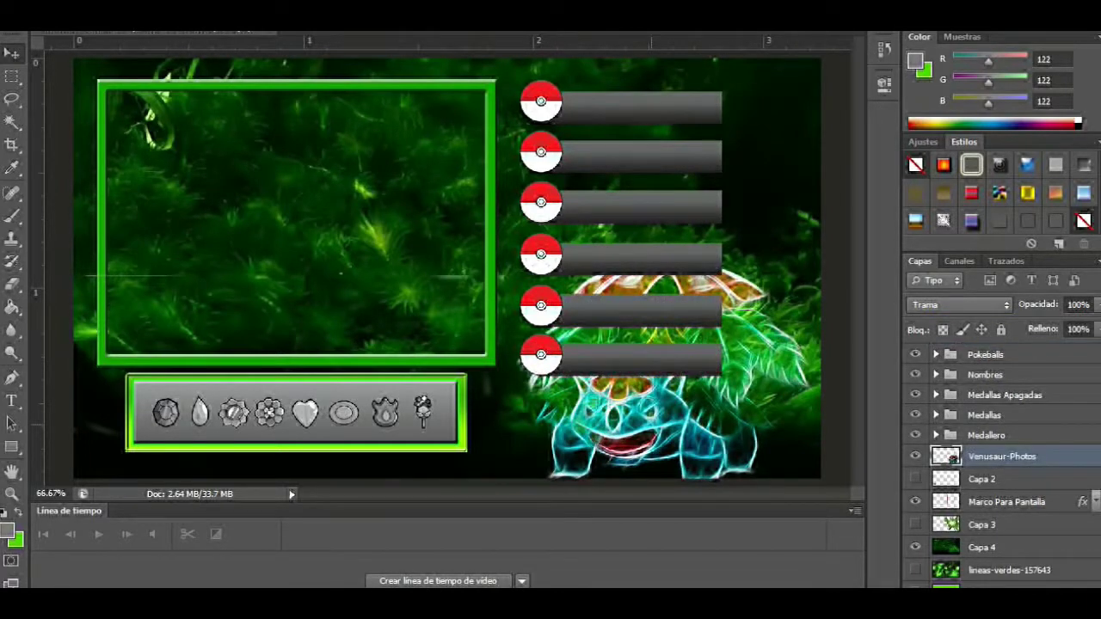
pyautogui.hotkey('ctrl', 'h')
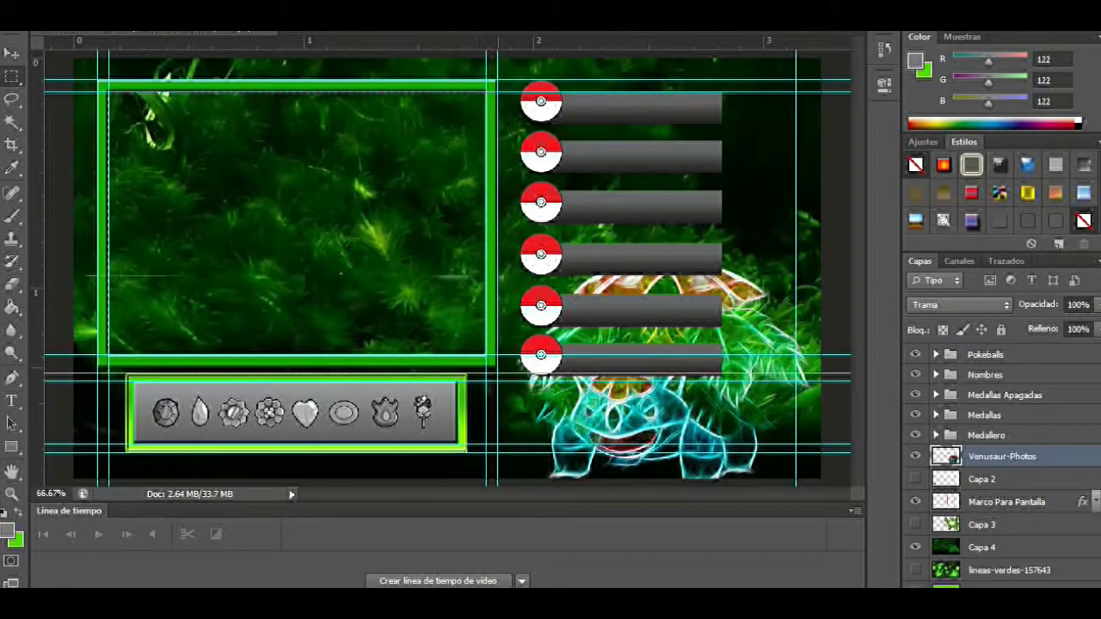
# Fill the selected screen area with white on a new layer.
pyautogui.hotkey('ctrl', 'shift', 'alt', 'n')
pyautogui.click(8, 530)
pyautogui.press('Return')
pyautogui.press('g')
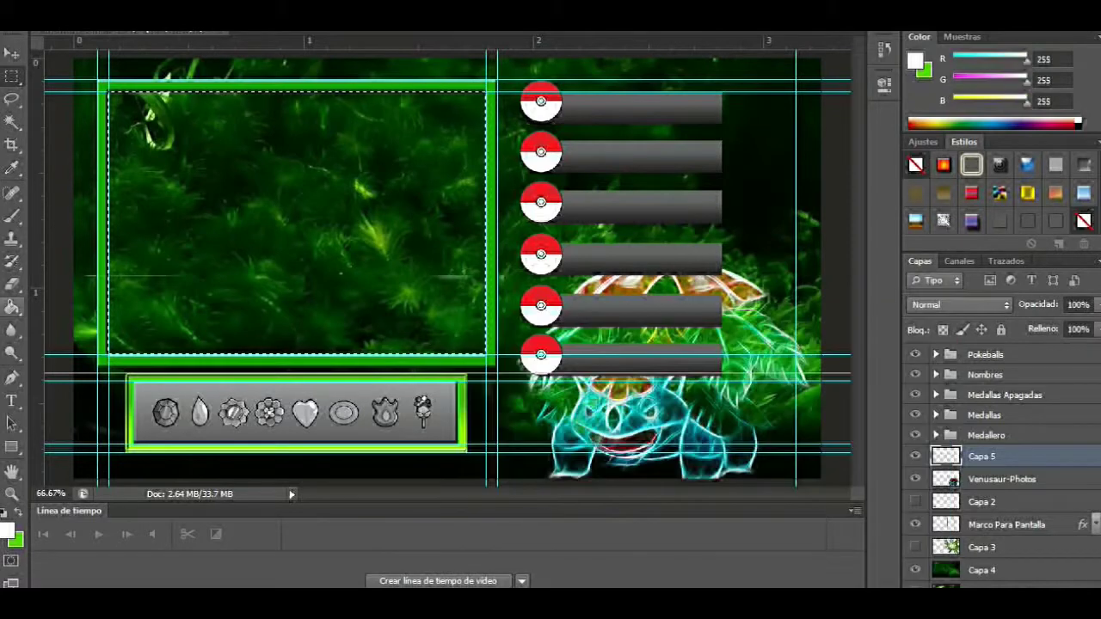
pyautogui.click(297, 224)
pyautogui.hotkey('ctrl', 'h')
# Return to white layer Capa 5, expand the Medallas group and select Medalla 6.
pyautogui.hotkey('alt', '[')
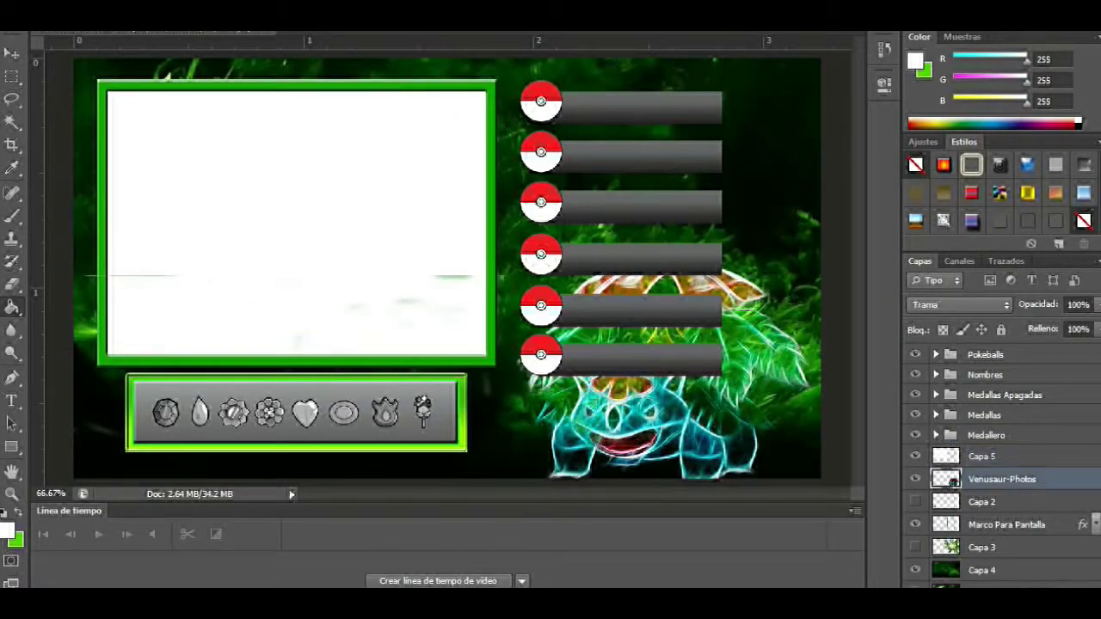
pyautogui.press('e')
pyautogui.hotkey('alt', ']')
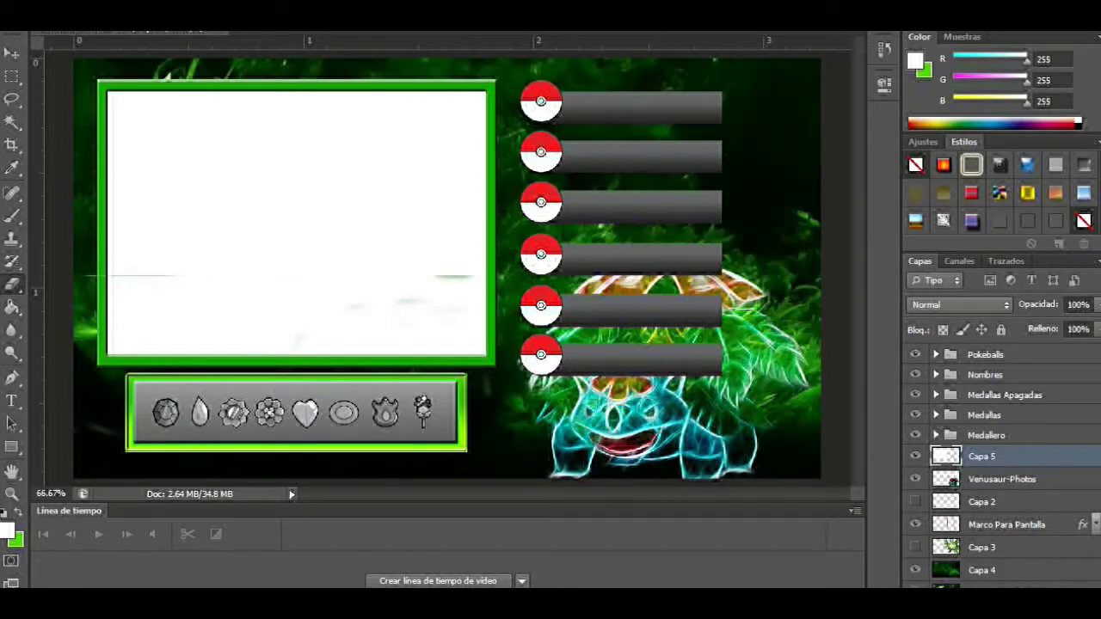
pyautogui.click(936, 414)
pyautogui.scroll(-3, 998, 465)
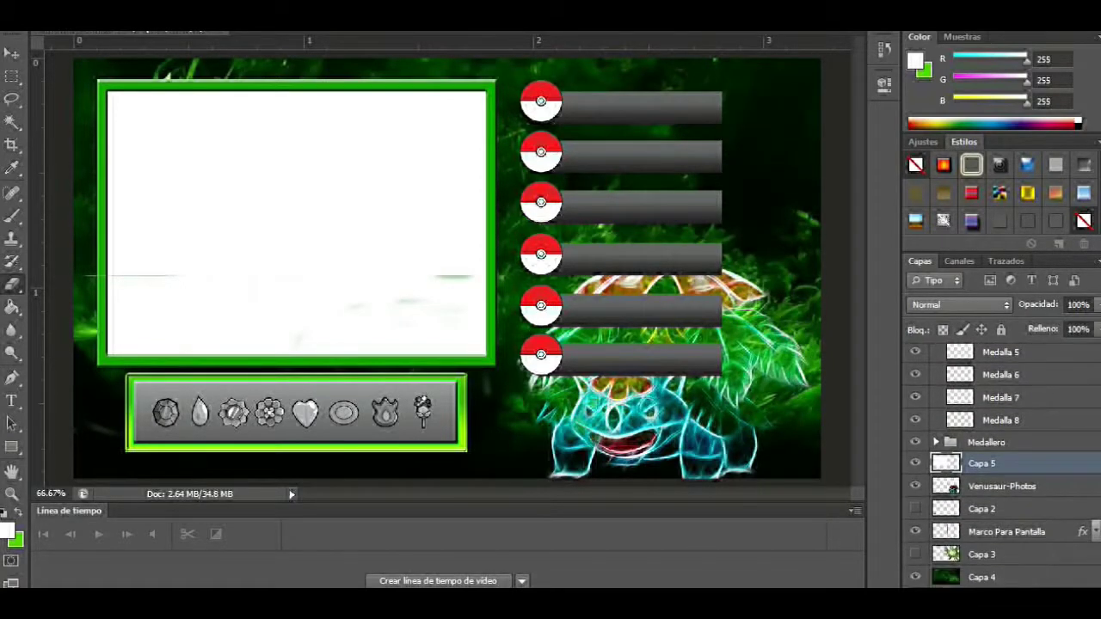
pyautogui.scroll(2, 998, 465)
pyautogui.click(1000, 461)
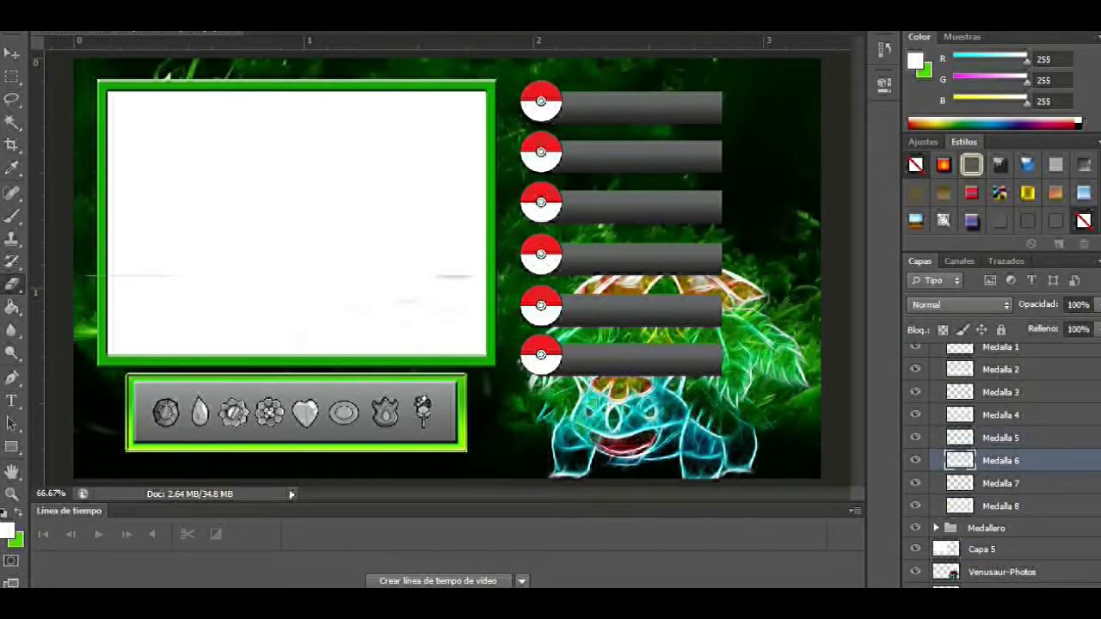
pyautogui.scroll(2, 998, 465)
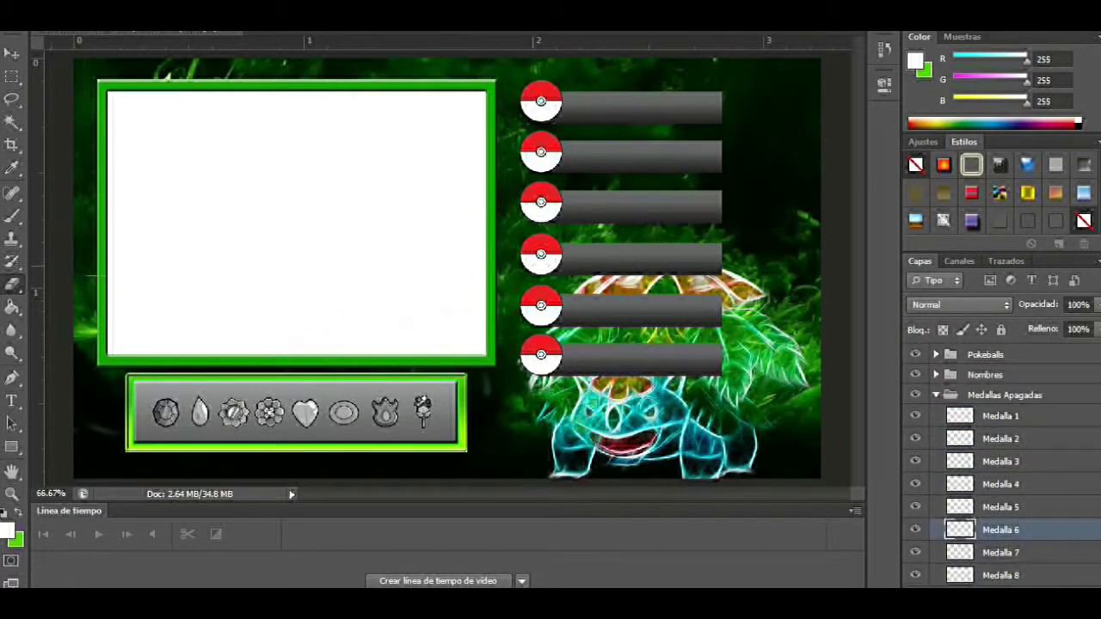
# Hide the Medallas Apagadas greyed copies and coloured badges Medalla 1–5 to compare them.
pyautogui.click(1005, 395)
pyautogui.click(914, 395)
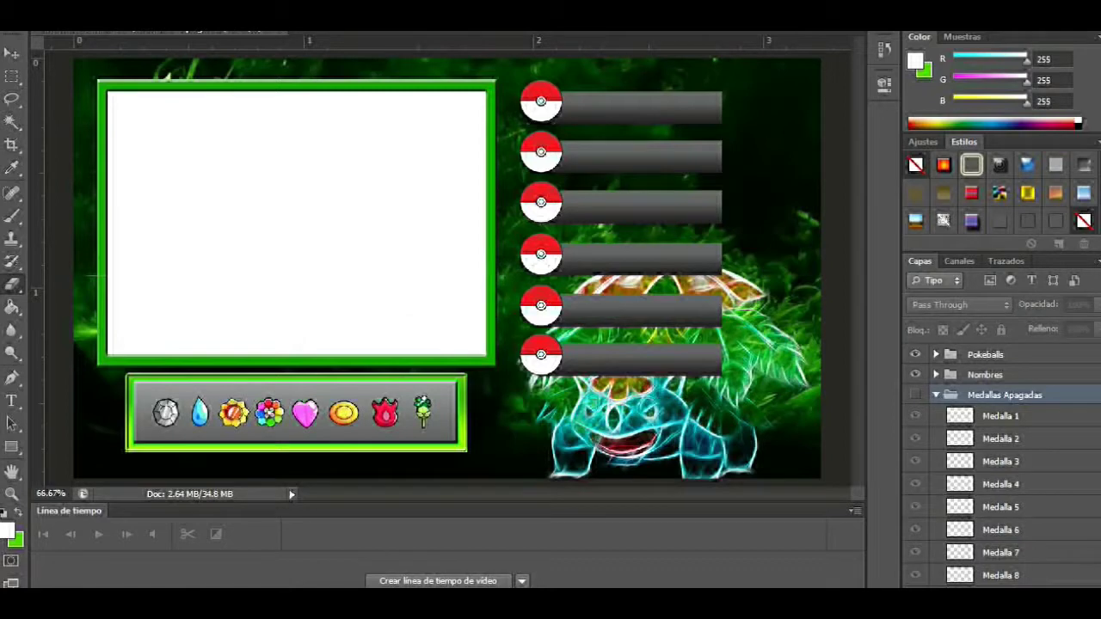
pyautogui.click(936, 395)
pyautogui.click(1000, 550)
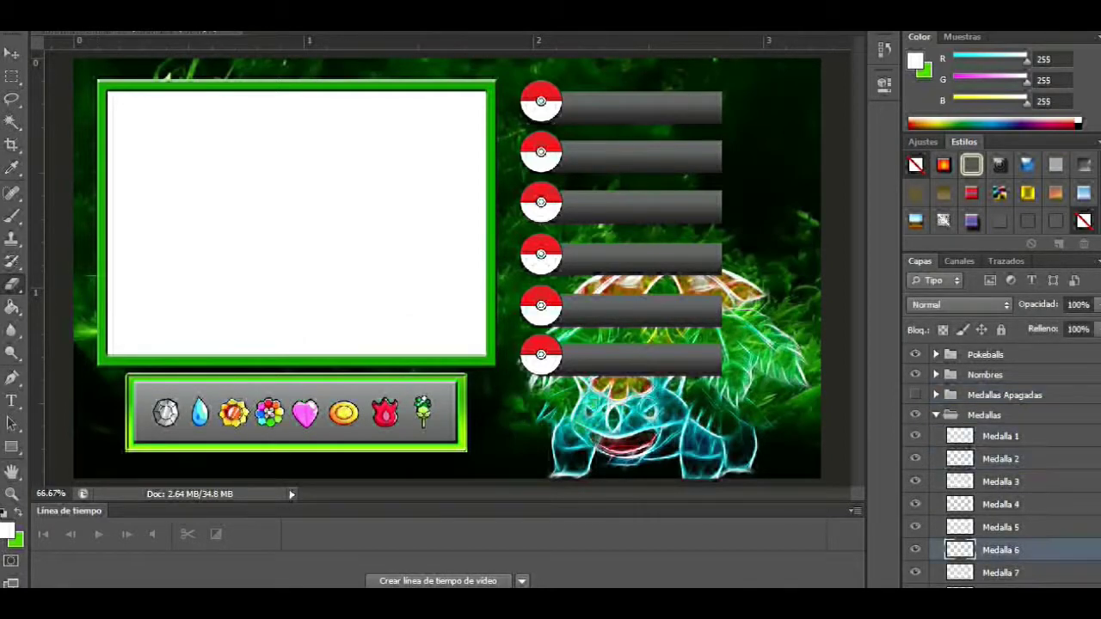
pyautogui.click(1001, 572)
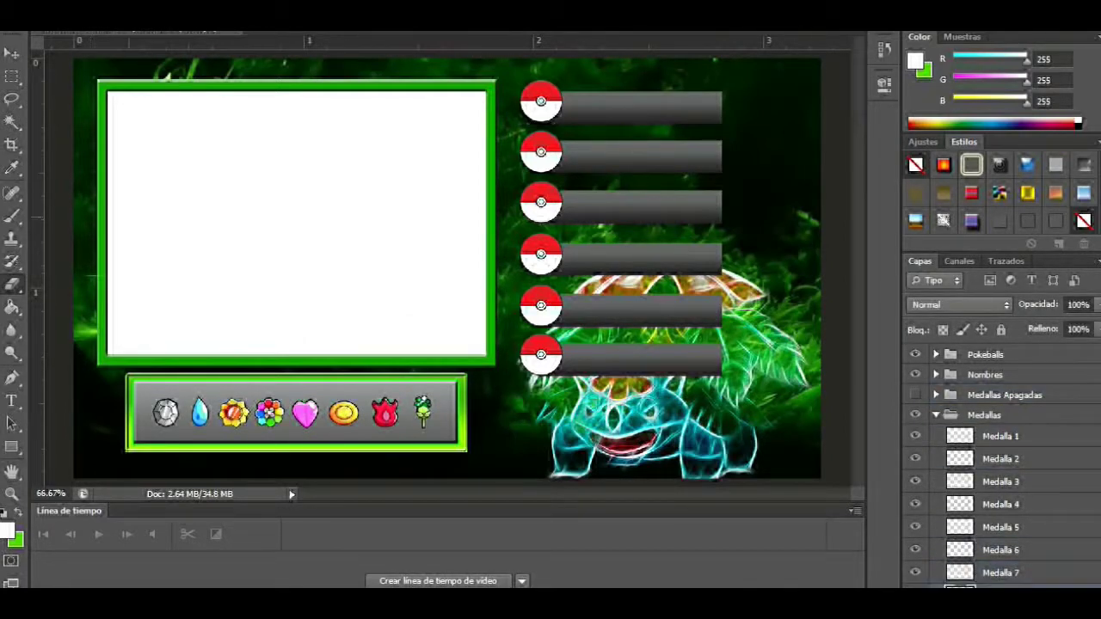
pyautogui.click(914, 436)
pyautogui.click(915, 458)
pyautogui.click(914, 481)
pyautogui.click(915, 504)
pyautogui.click(914, 526)
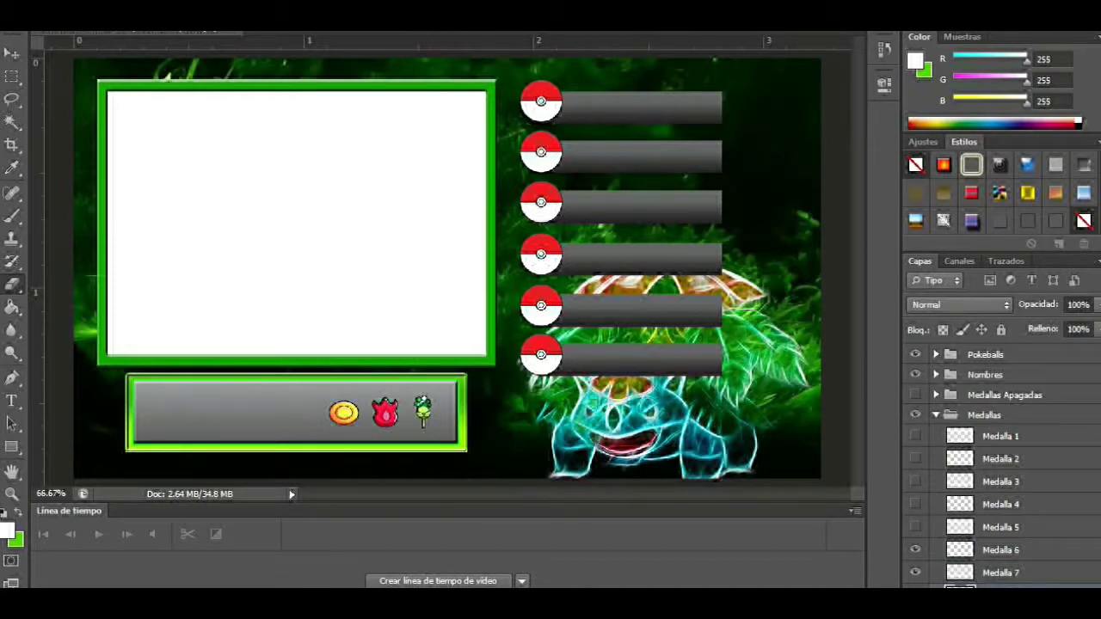
pyautogui.click(1000, 550)
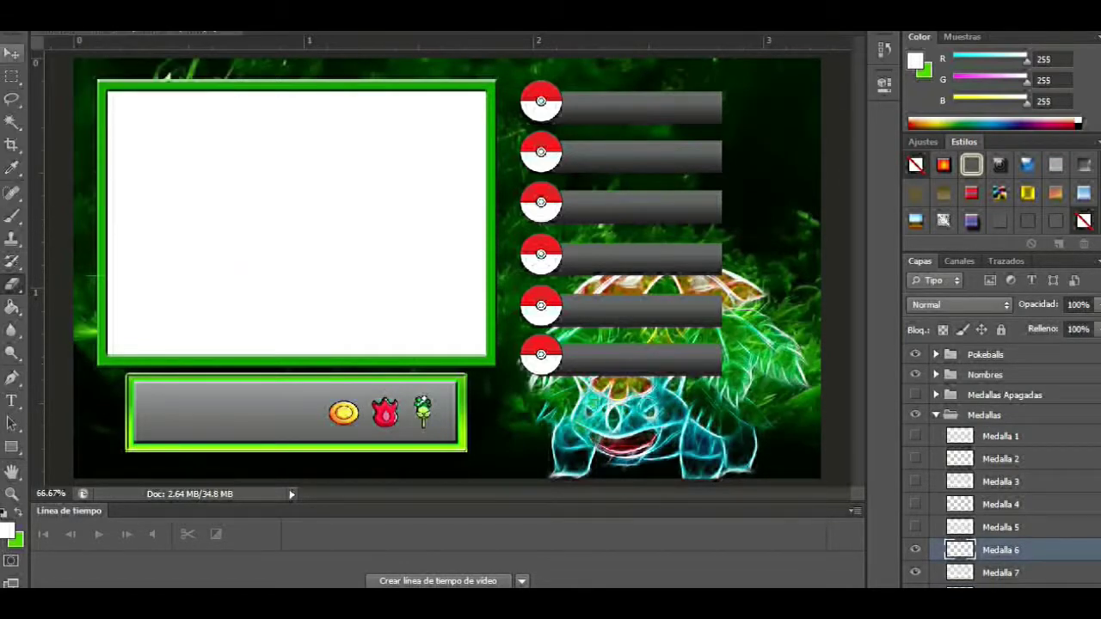
# Undo erasing the orange badge, show the badges and greyed copies again, and turn on Capa 3.
pyautogui.click(344, 413)
pyautogui.hotkey('ctrl', 'z')
pyautogui.hotkey('ctrl', 'z')
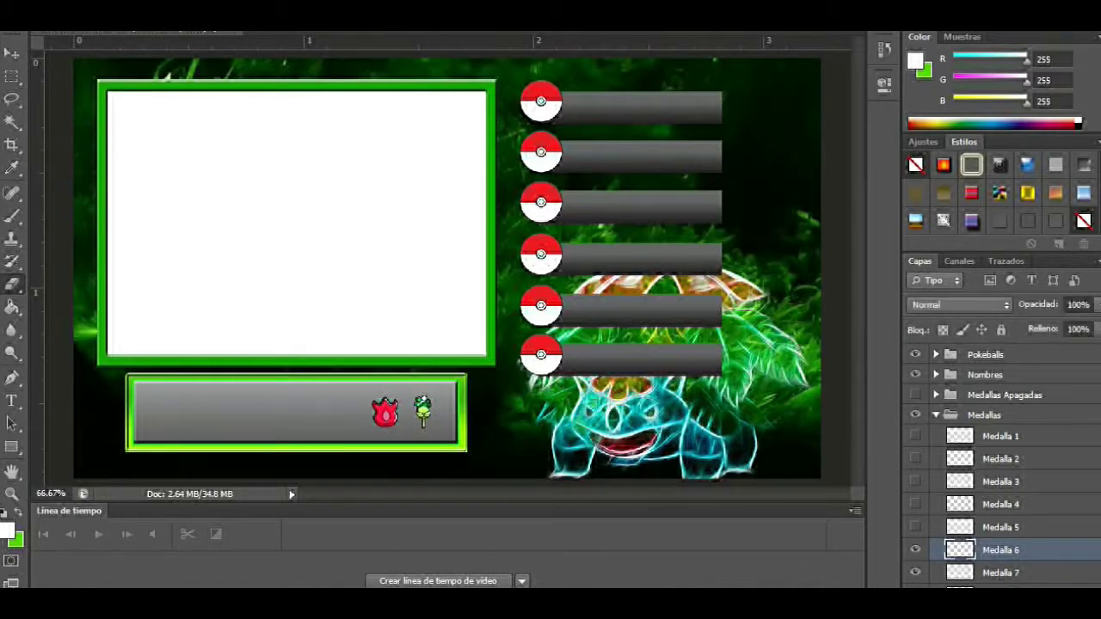
pyautogui.hotkey('ctrl', 'z')
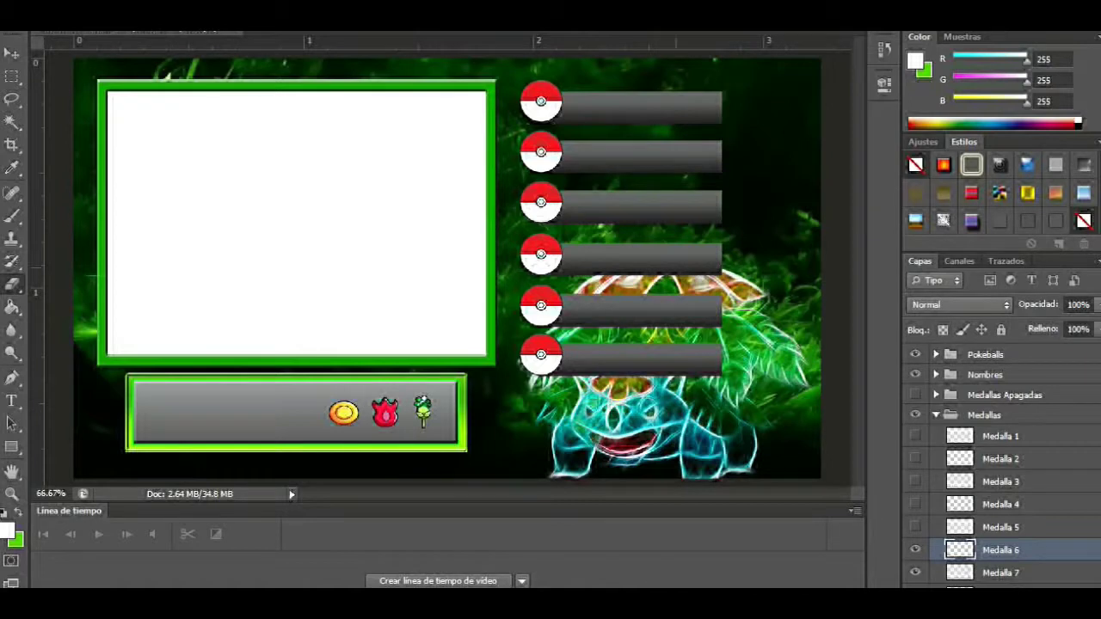
pyautogui.moveTo(915, 526); pyautogui.dragTo(915, 436)
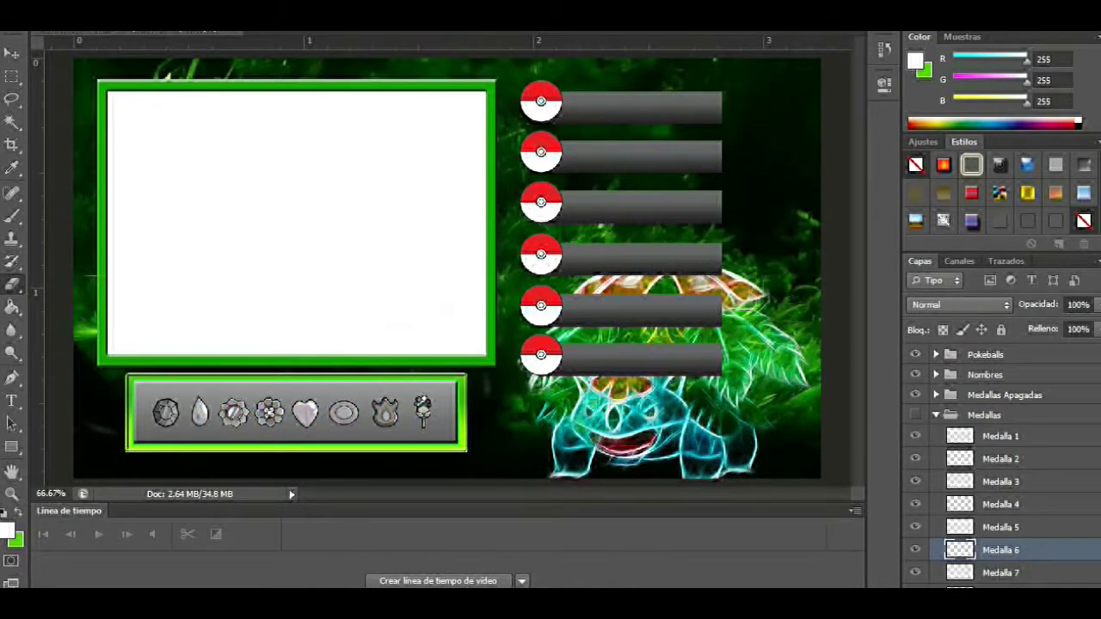
pyautogui.click(916, 415)
pyautogui.click(985, 415)
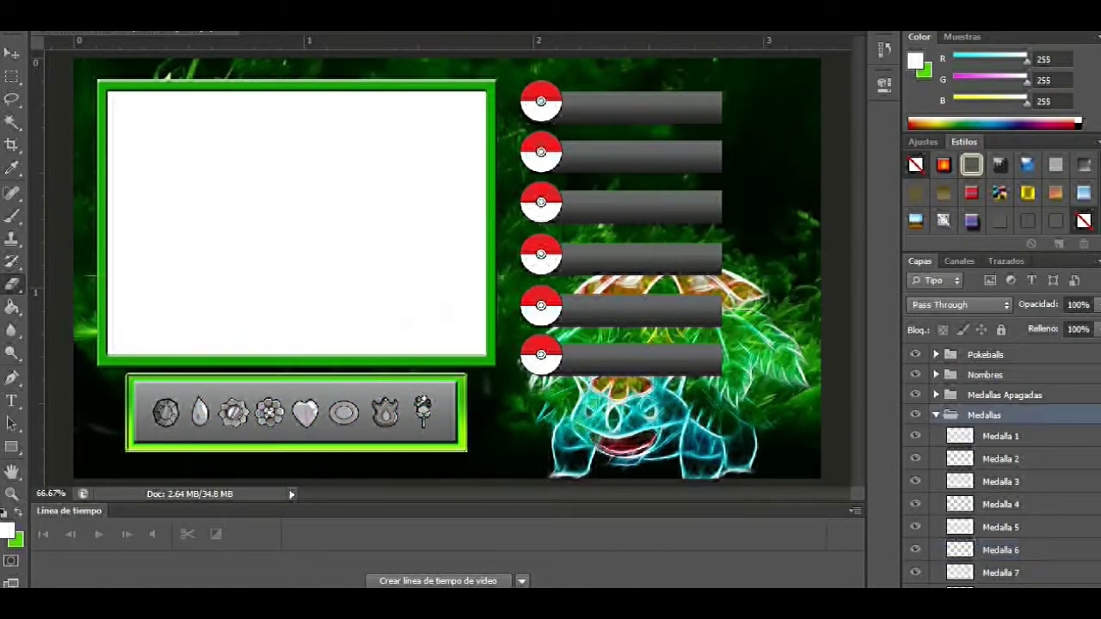
pyautogui.click(937, 415)
pyautogui.click(915, 547)
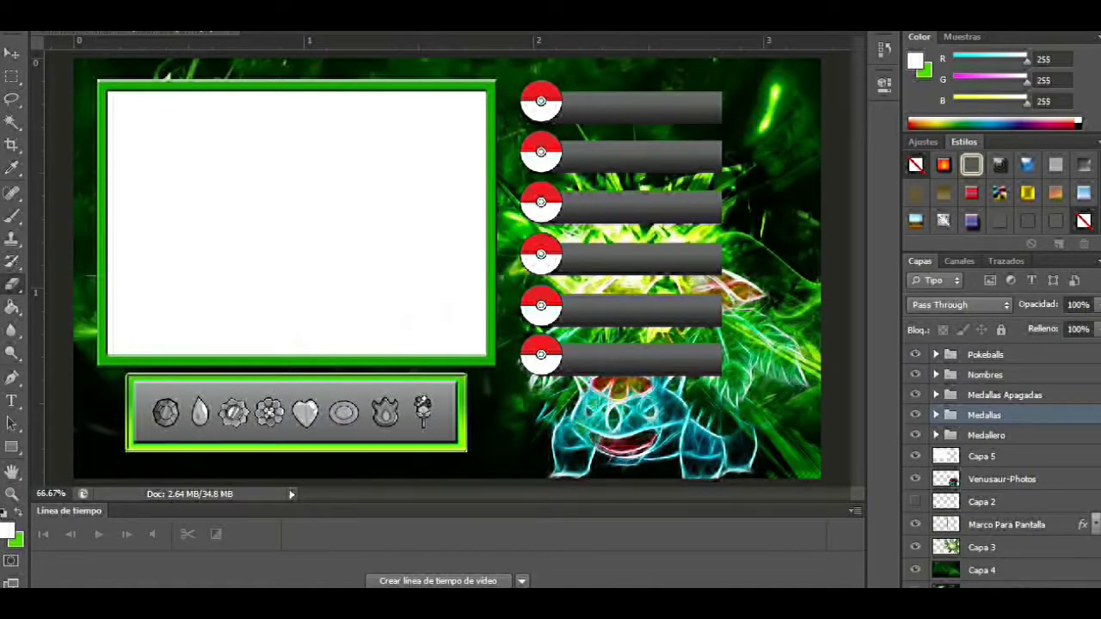
# Move the Capa 3 green light burst left, behind the Poké Ball bars.
pyautogui.click(982, 547)
pyautogui.press('e')
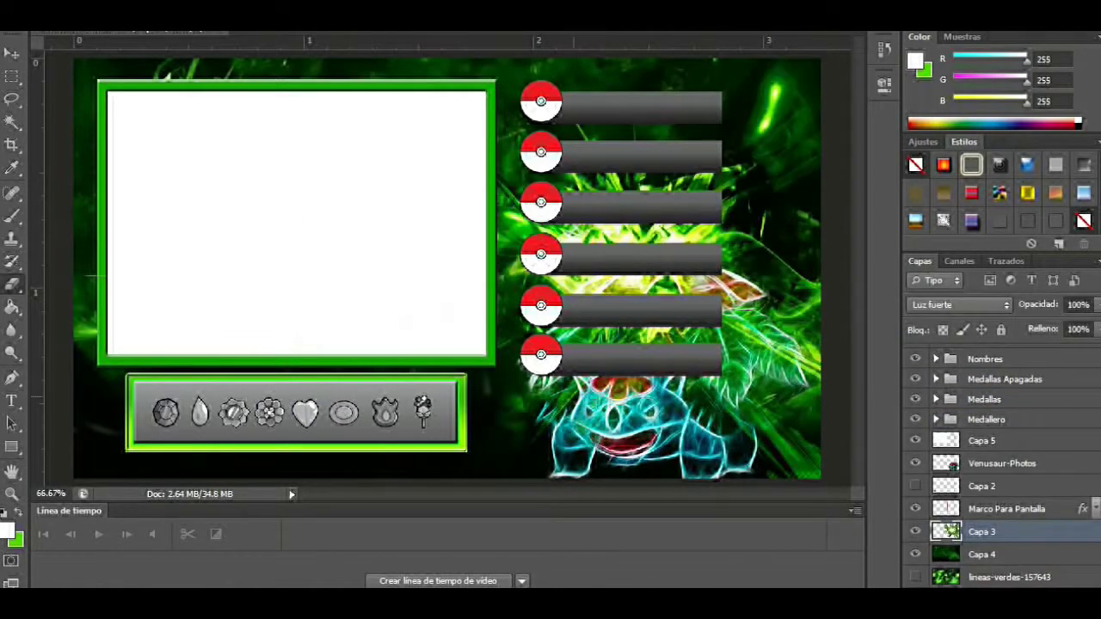
pyautogui.hotkey('ctrl', 't')
pyautogui.moveTo(574, 198); pyautogui.dragTo(521, 198)
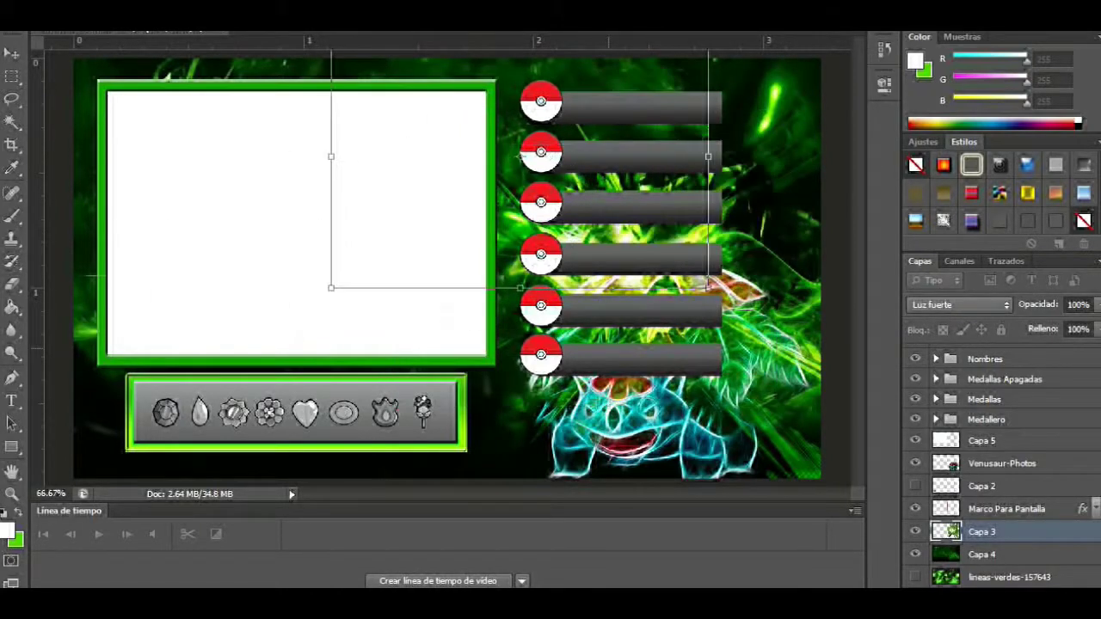
pyautogui.press('Return')
# Nudge the light burst up and erase the bright green patches above the top bars.
pyautogui.hotkey('shift', 'Up')
pyautogui.hotkey('shift', 'Up')
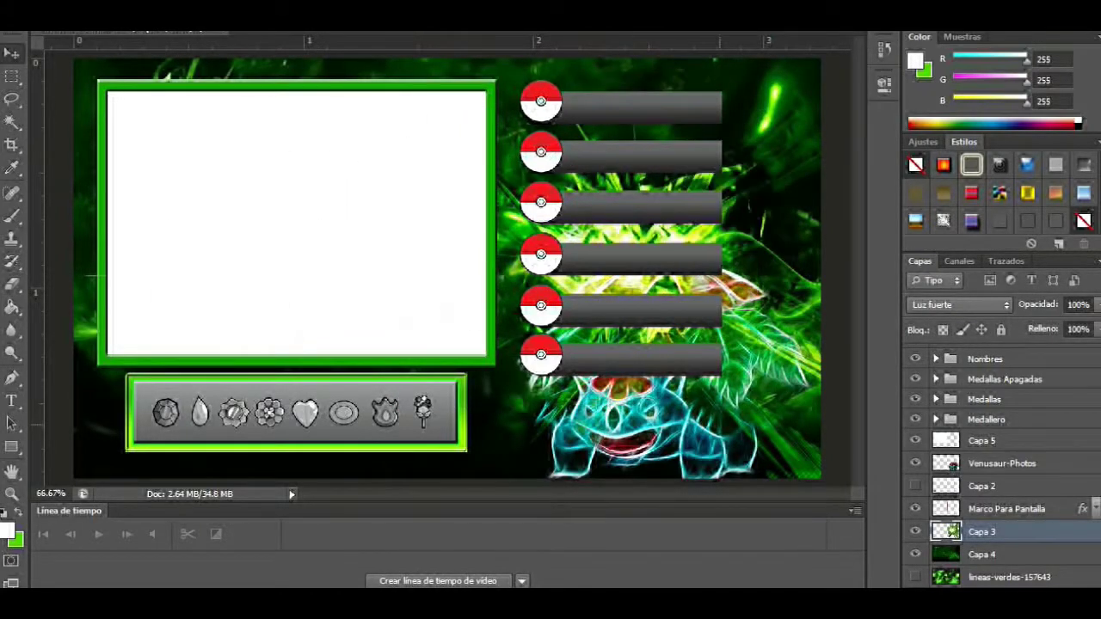
pyautogui.hotkey('shift', 'Up')
pyautogui.hotkey('shift', 'Up')
pyautogui.hotkey('shift', 'Up')
pyautogui.hotkey('shift', 'Up')
pyautogui.hotkey('shift', 'Up')
pyautogui.hotkey('shift', 'Up')
pyautogui.press('e')
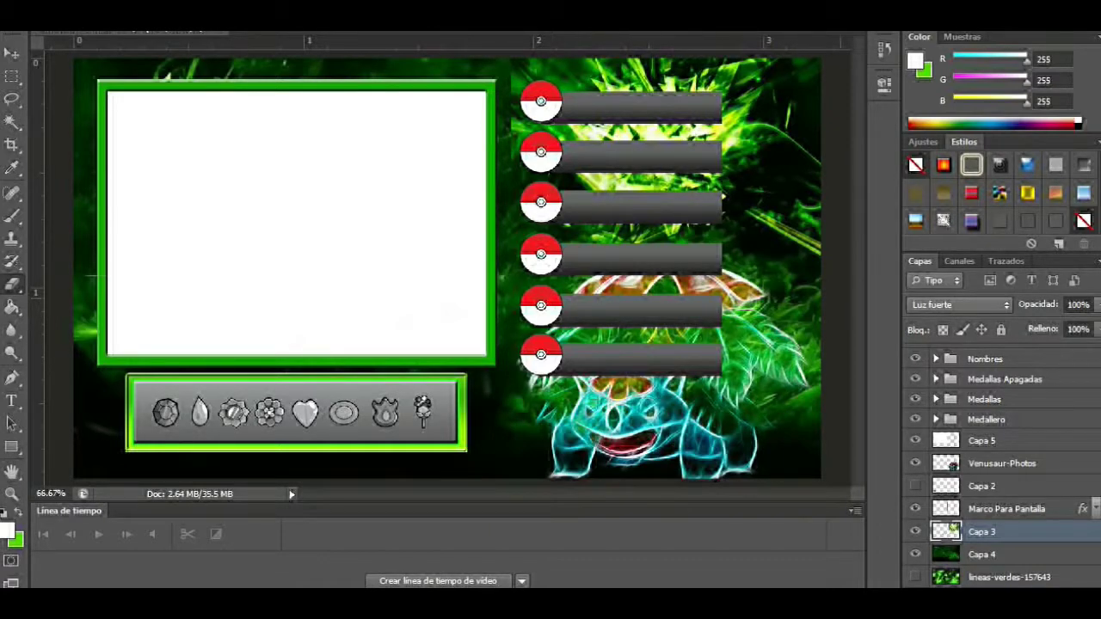
pyautogui.moveTo(520, 138); pyautogui.dragTo(585, 62)
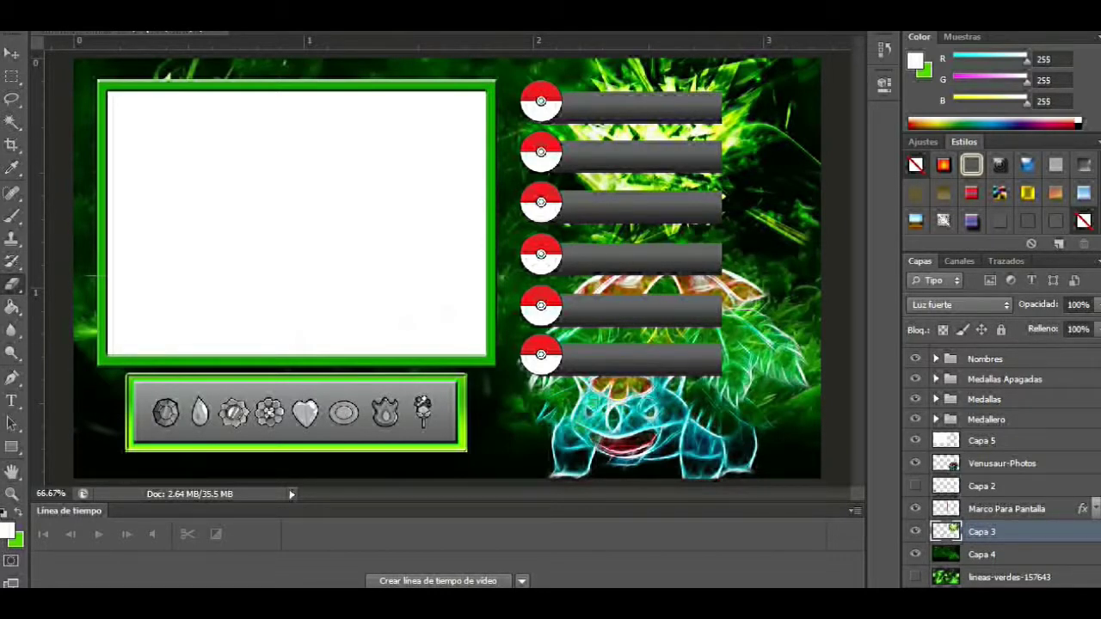
# Confirm the font and create a new text layer stacked above Capa 5.
pyautogui.press('v')
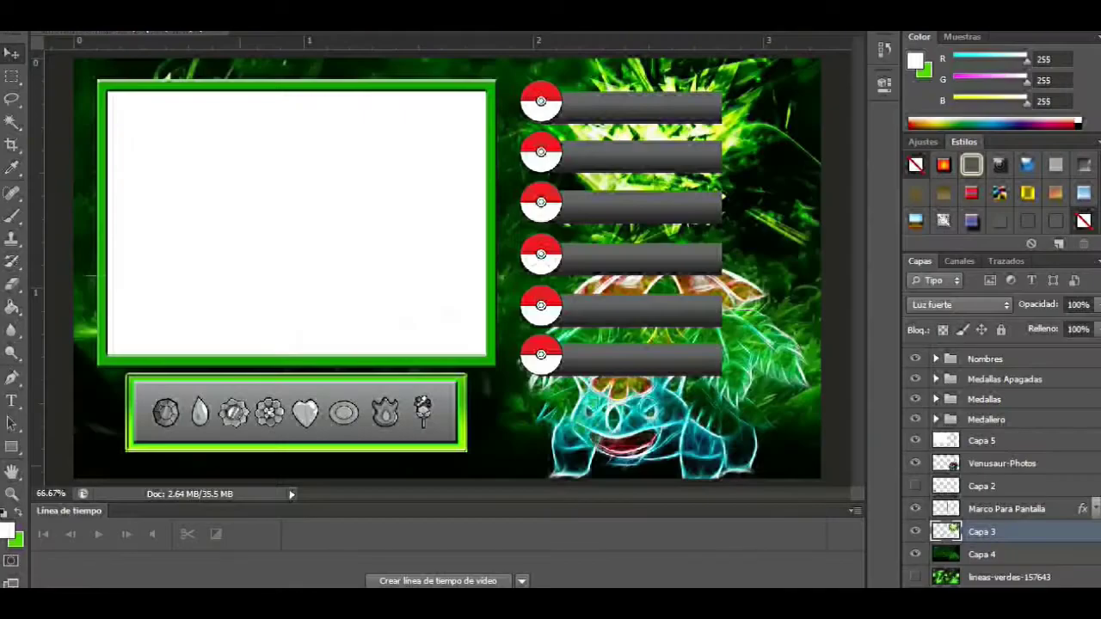
pyautogui.press('t')
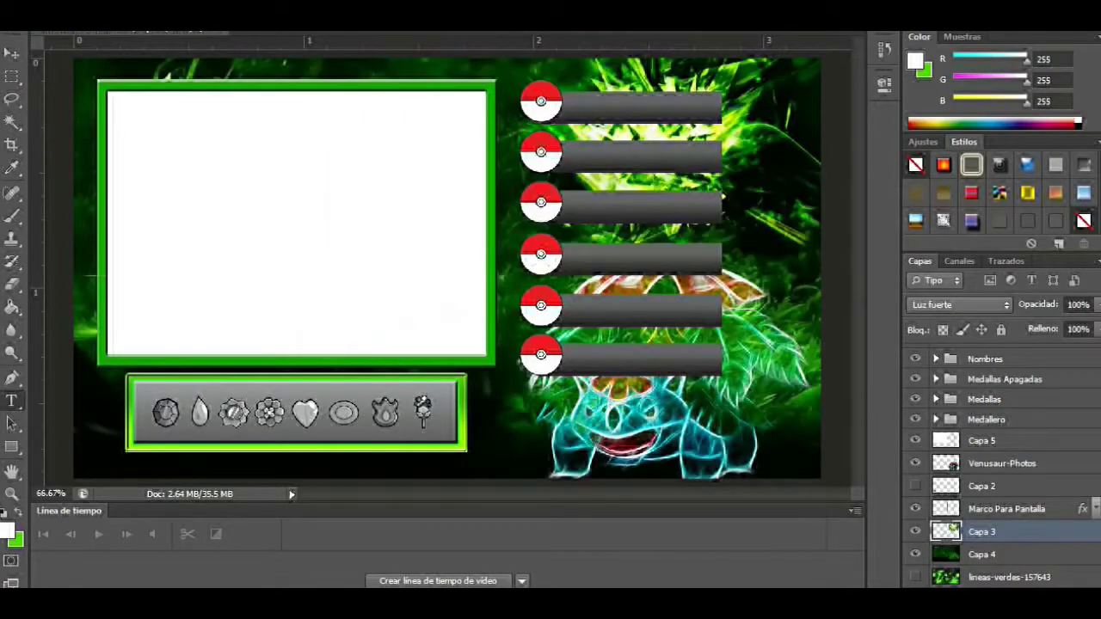
pyautogui.scroll(5, 232, 310)
pyautogui.scroll(5, 232, 310)
pyautogui.scroll(-10, 233, 309)
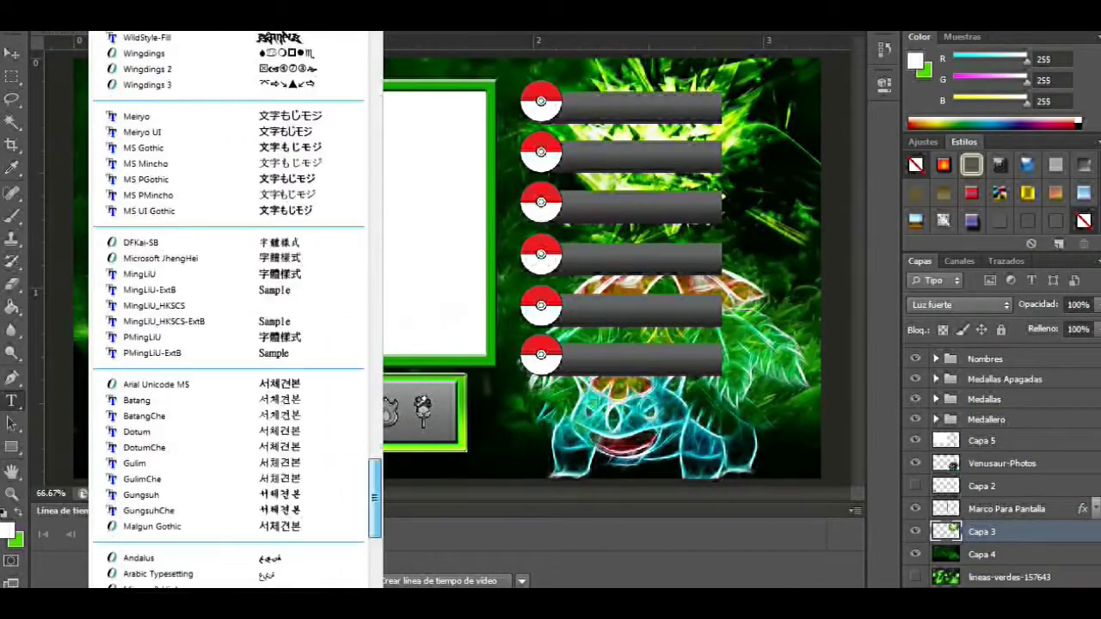
pyautogui.scroll(-10, 232, 310)
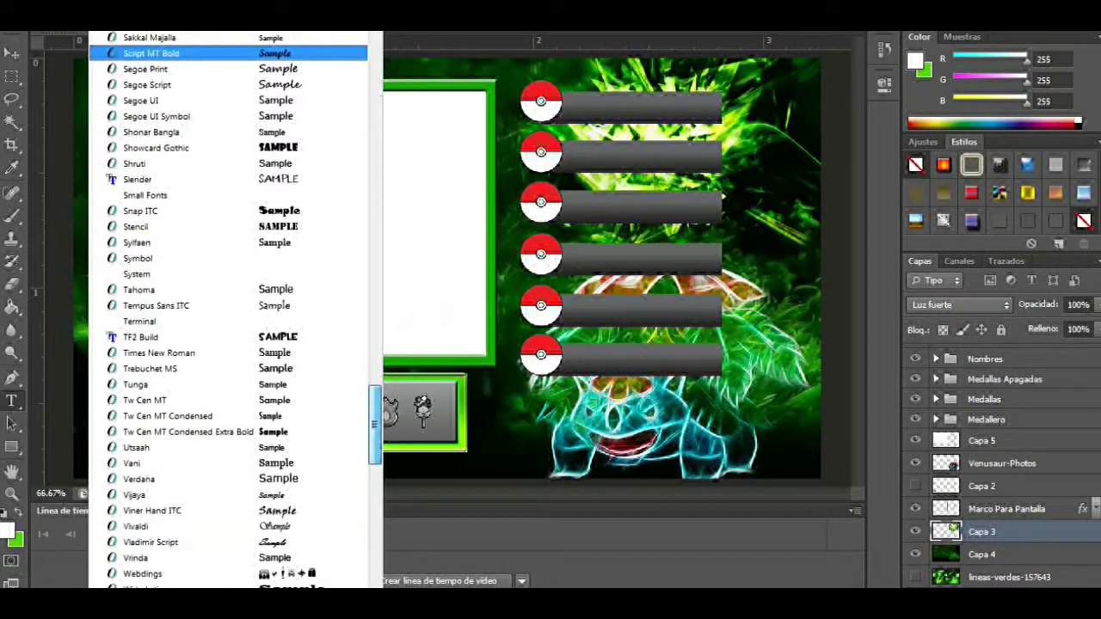
pyautogui.scroll(3, 232, 310)
pyautogui.press('Return')
pyautogui.click(136, 124)
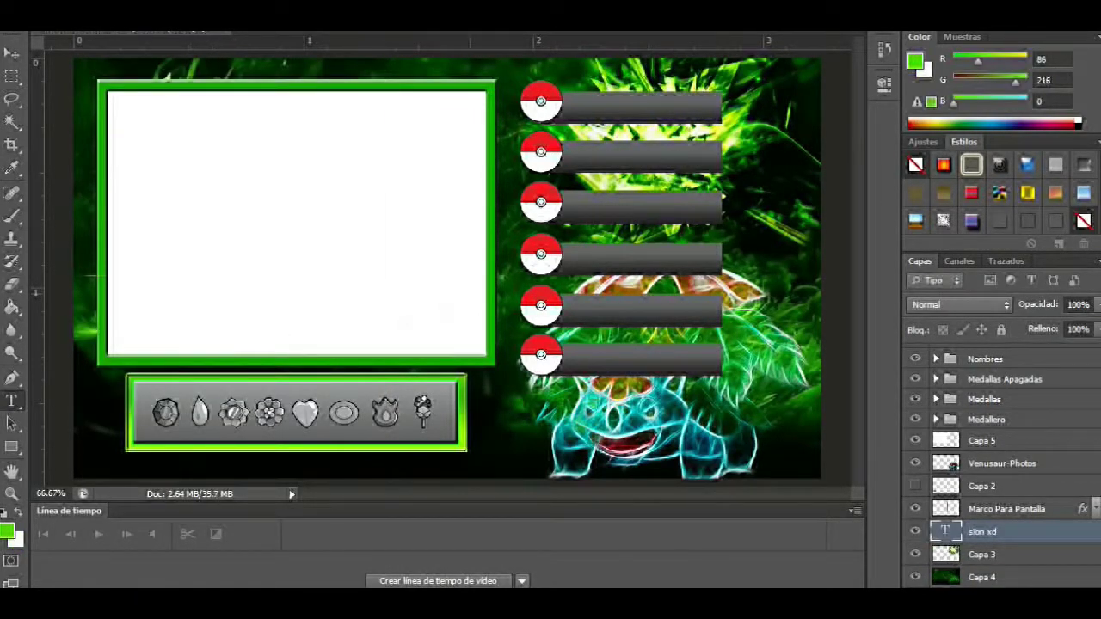
pyautogui.moveTo(982, 531); pyautogui.dragTo(982, 430)
# Type the creator's nickname and move it up to the frame's top edge.
pyautogui.press('t')
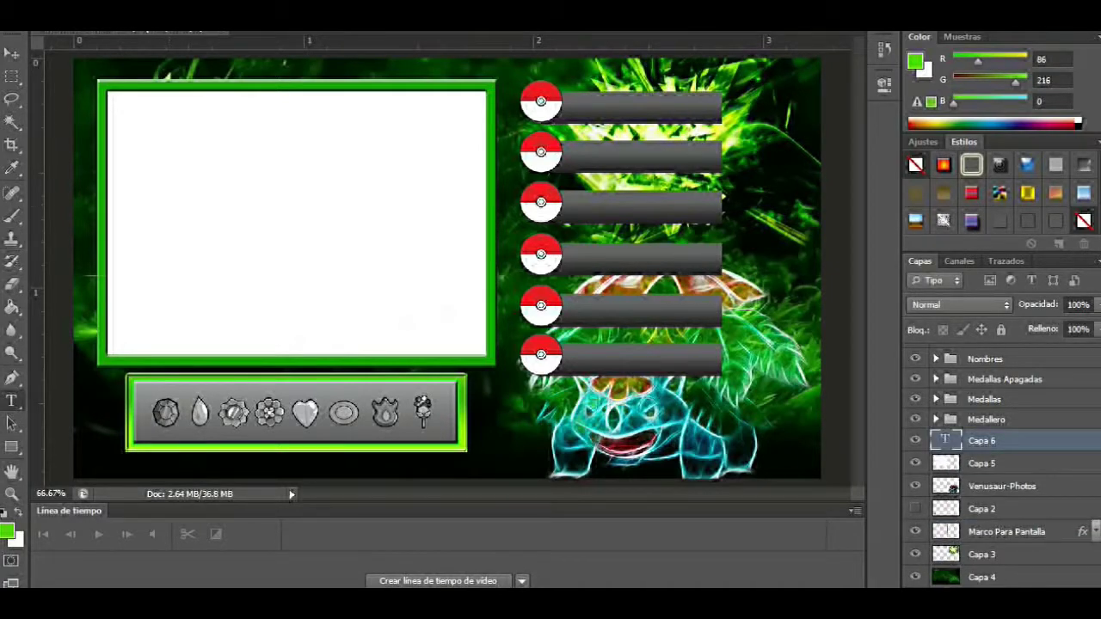
pyautogui.click(172, 124)
pyautogui.write('SionGp')
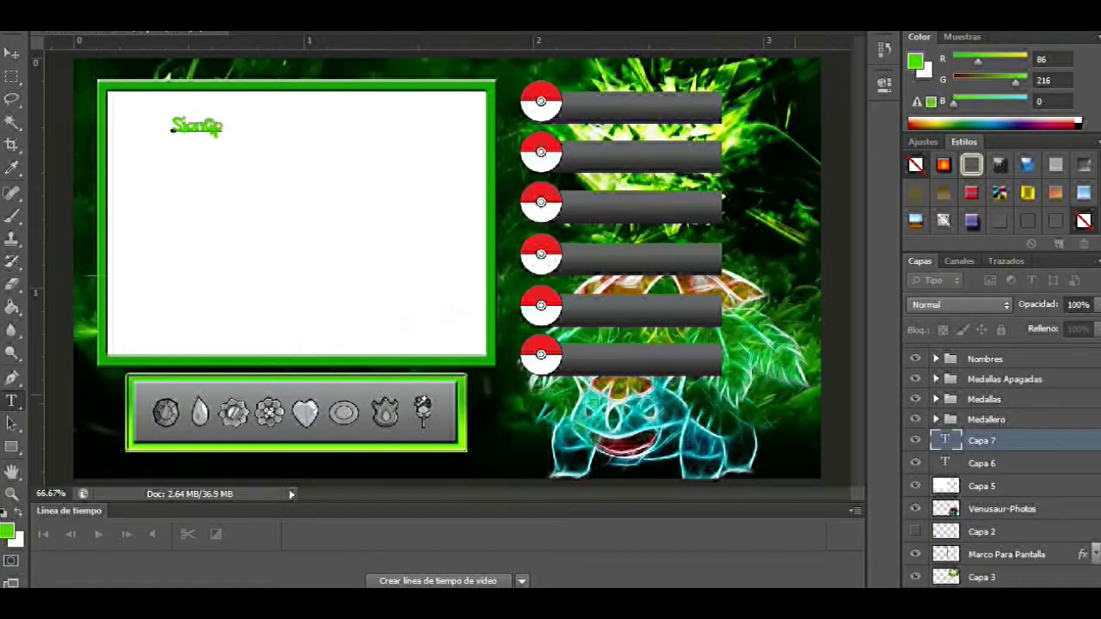
pyautogui.hotkey('ctrl', 'Return')
pyautogui.press('v')
pyautogui.moveTo(187, 126); pyautogui.dragTo(279, 75)
pyautogui.hotkey('ctrl', '+')
pyautogui.hotkey('ctrl', '+')
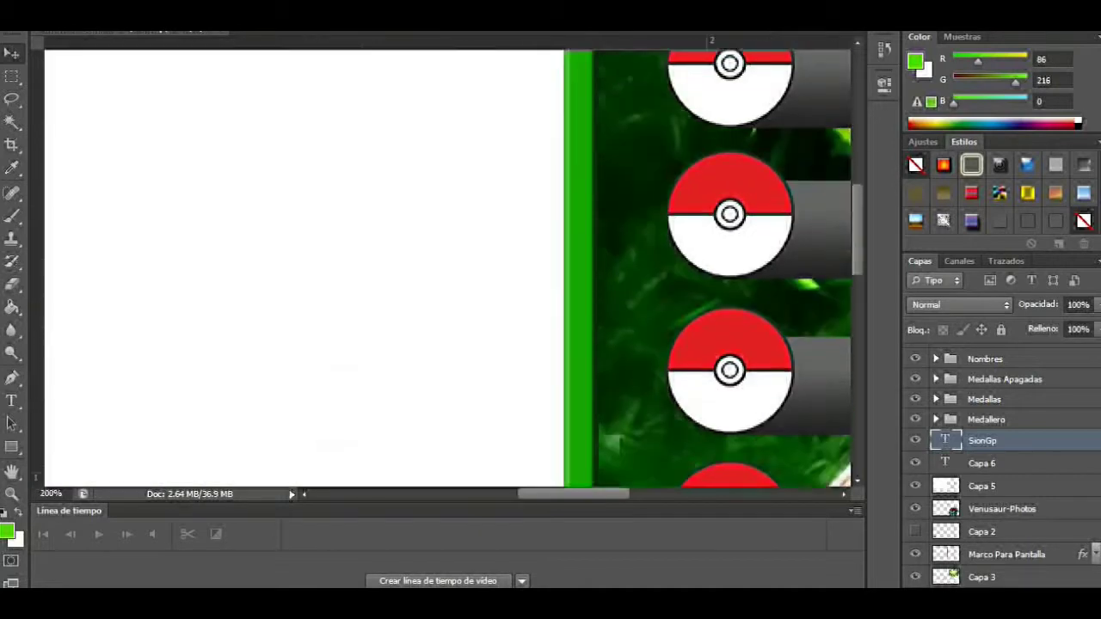
# Add a colour overlay and a stroke outline to the nickname layer.
pyautogui.rightClick(982, 440)
pyautogui.click(583, 56)
pyautogui.click(469, 422)
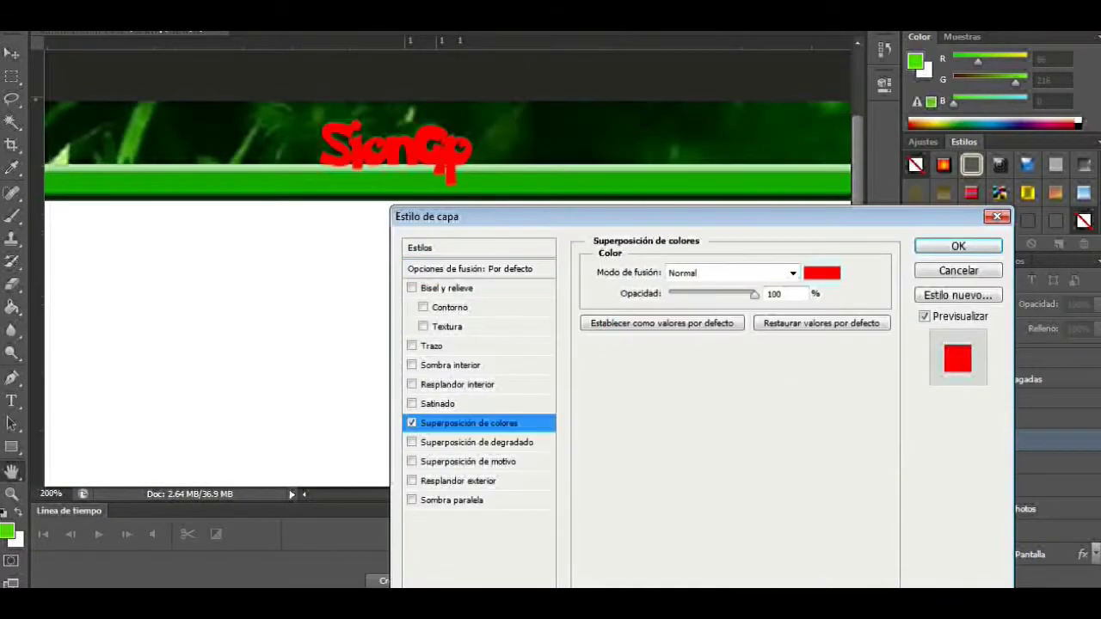
pyautogui.click(821, 273)
pyautogui.click(910, 347)
pyautogui.click(412, 288)
pyautogui.click(424, 307)
pyautogui.click(431, 345)
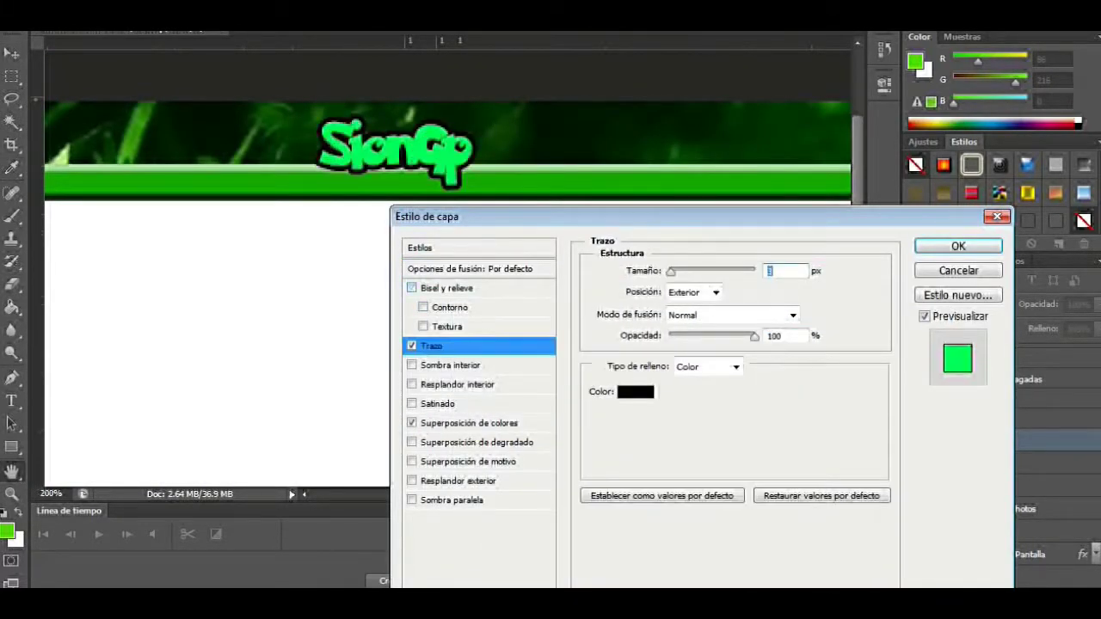
# Set the nickname's overlay to yellow (120234) and apply the layer style.
pyautogui.click(469, 423)
pyautogui.click(821, 273)
pyautogui.write('120234')
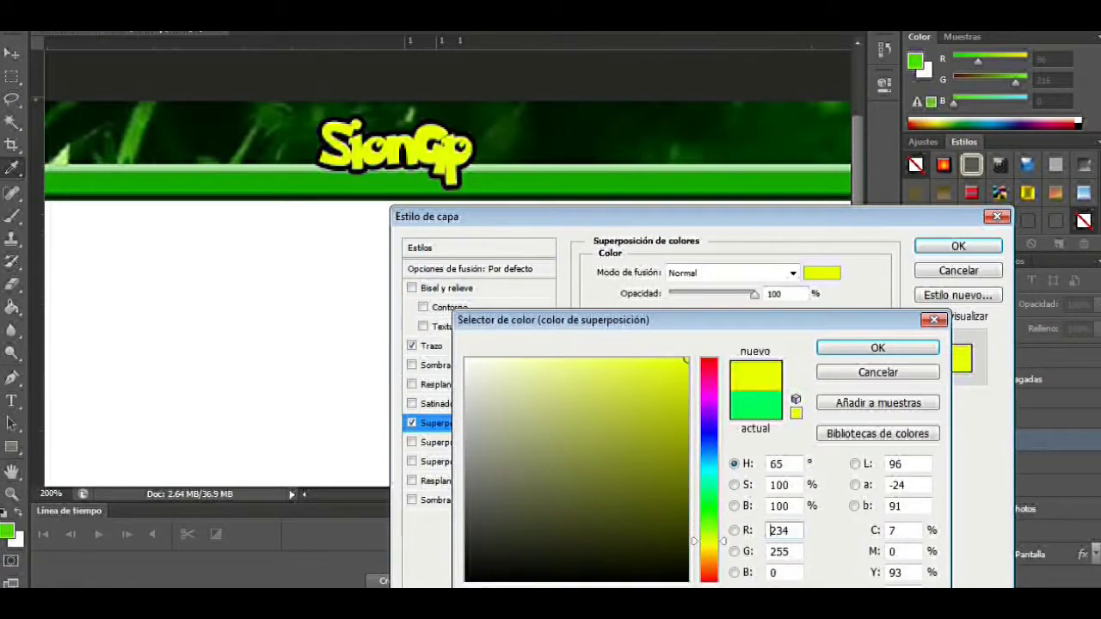
pyautogui.click(877, 347)
pyautogui.click(959, 246)
pyautogui.hotkey('ctrl', '-')
# Add the text 'Pokemon Avatarlocke' beside the nickname, then search for 'pokemon logo'.
pyautogui.press('t')
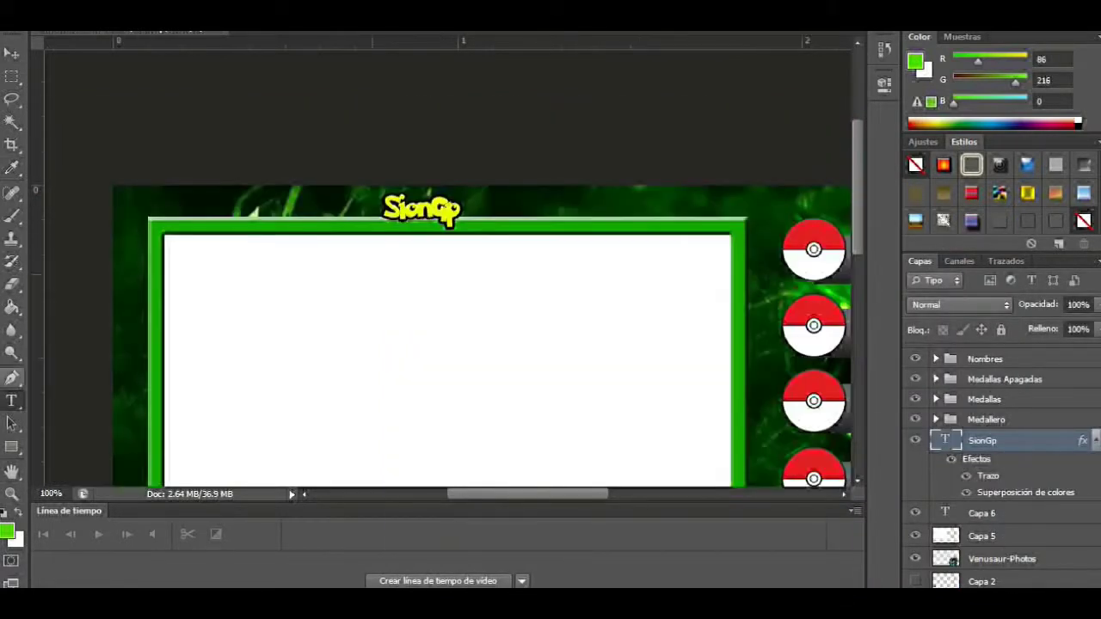
pyautogui.click(505, 215)
pyautogui.write('Pokemon')
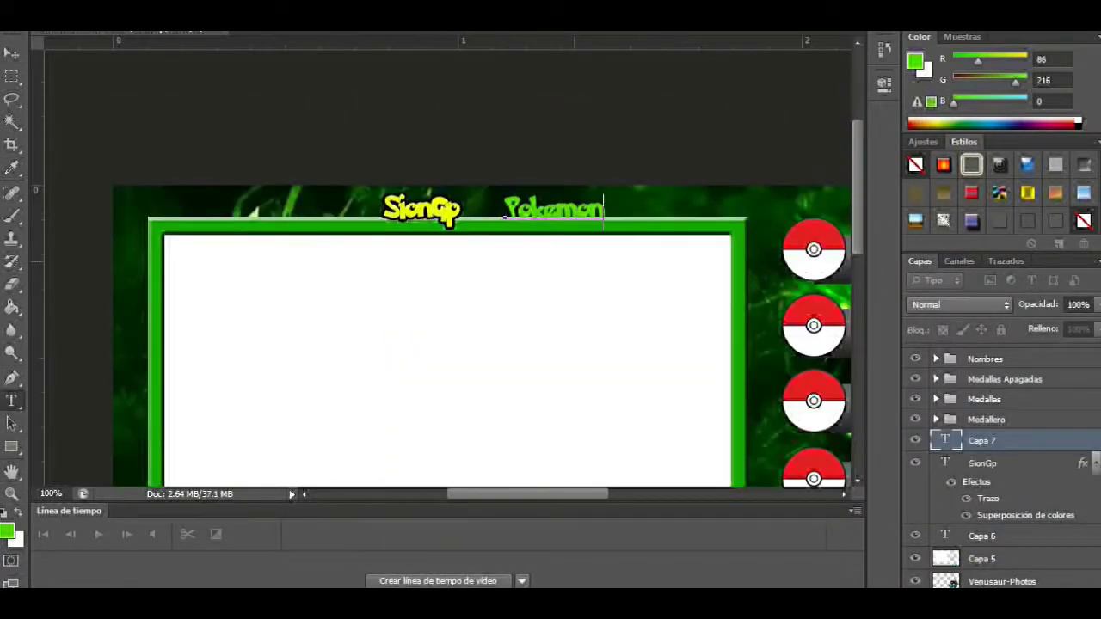
pyautogui.write(' Avatarlocke')
pyautogui.hotkey('ctrl', 'Return')
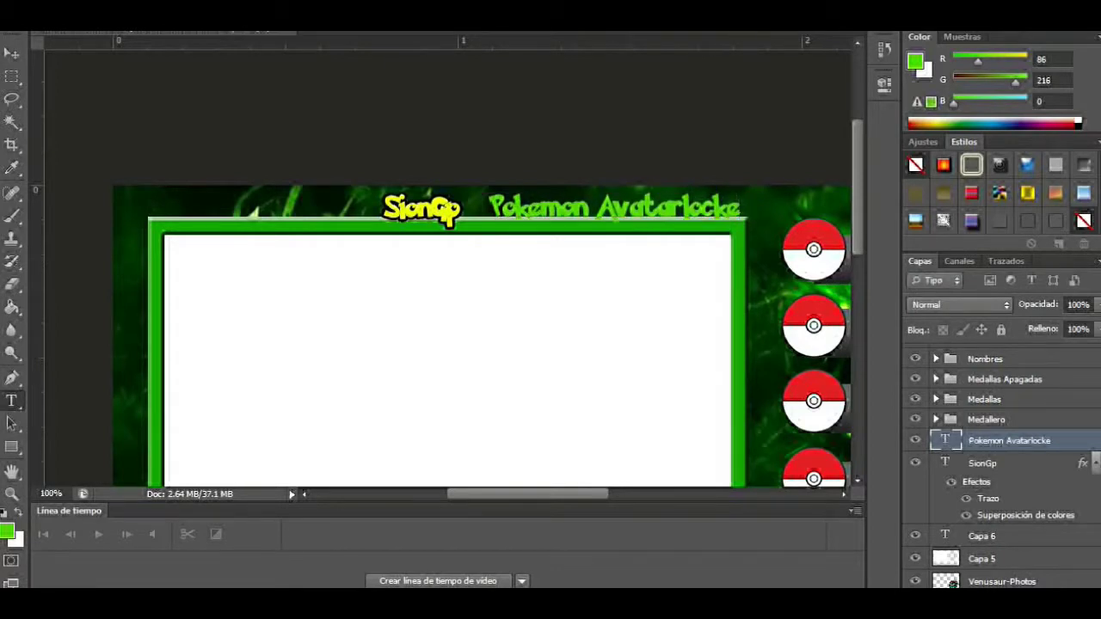
pyautogui.write('p')
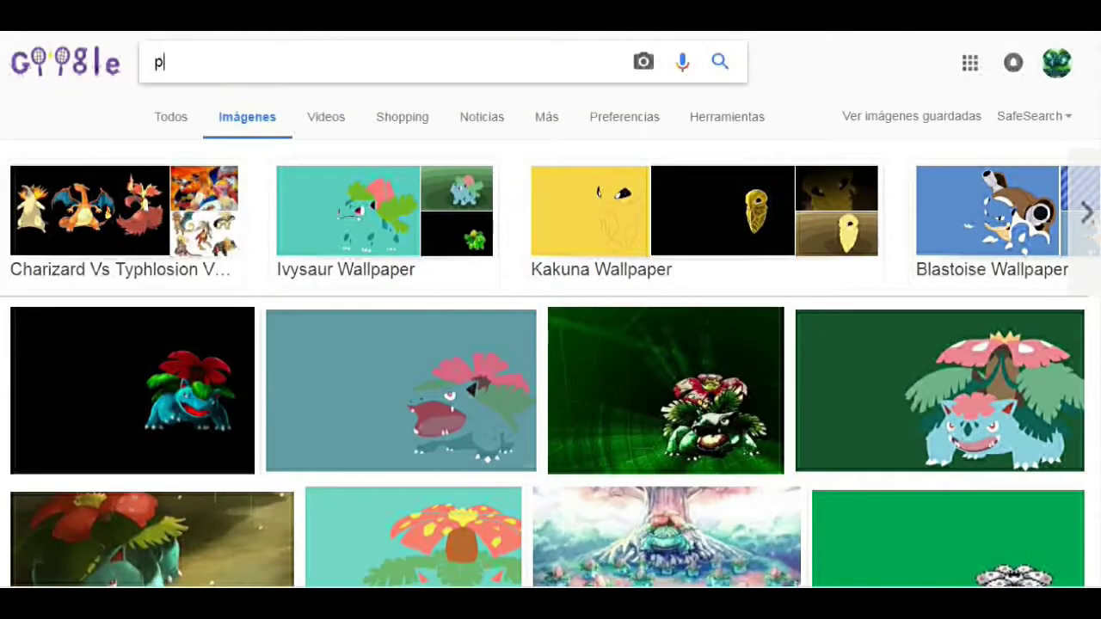
pyautogui.write('okemon logo')
pyautogui.press('Return')
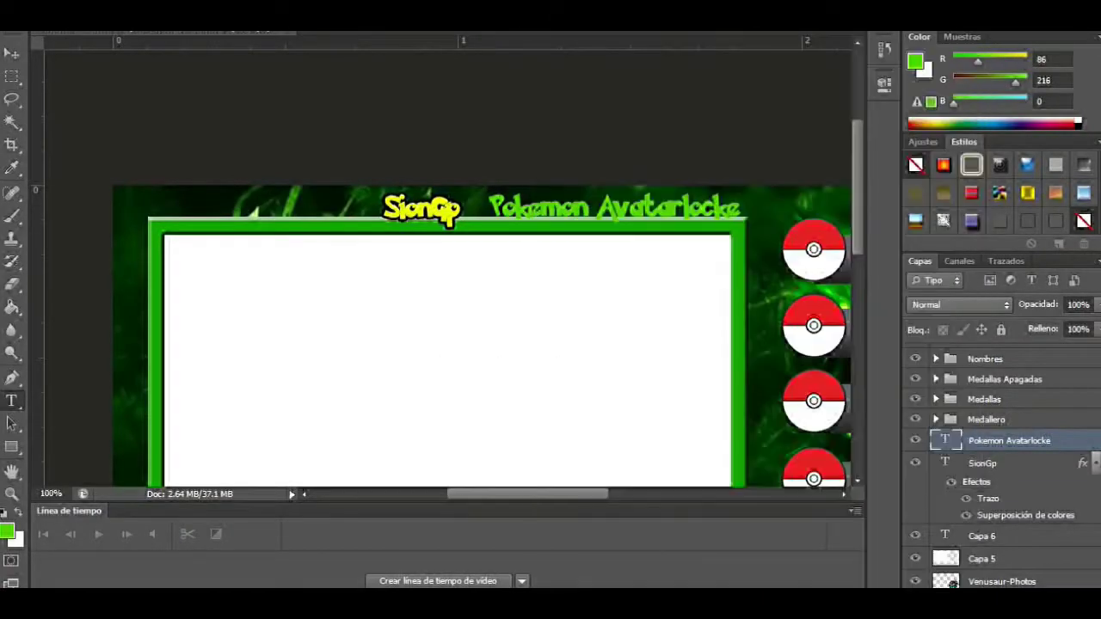
# Give the title a yellow colour overlay and a blue stroke.
pyautogui.doubleClick(1011, 440)
pyautogui.click(469, 423)
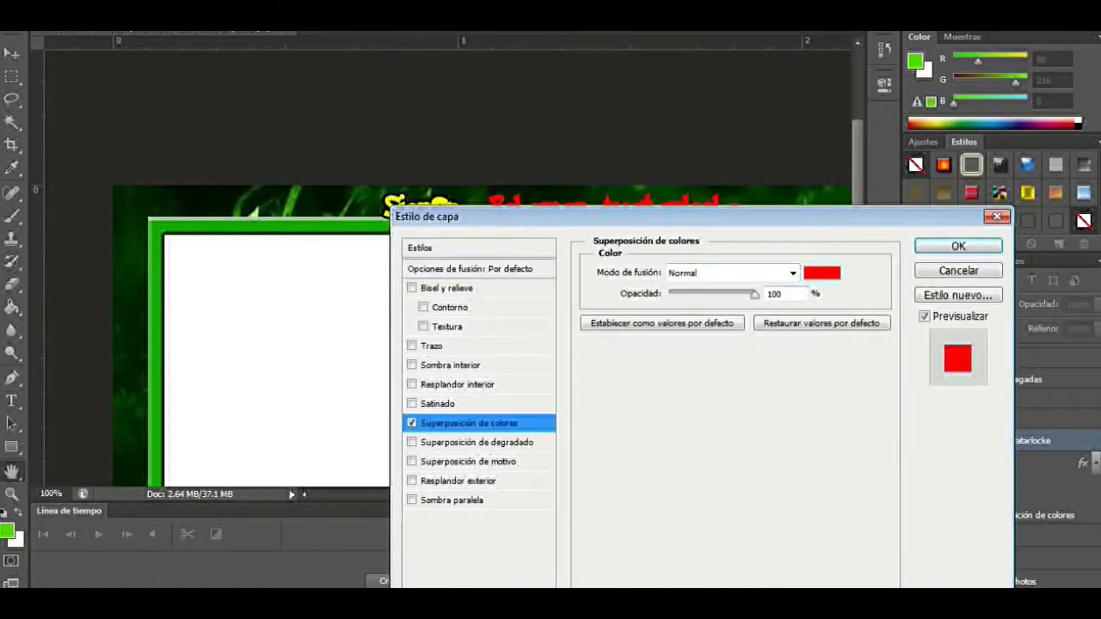
pyautogui.click(820, 272)
pyautogui.moveTo(729, 434); pyautogui.dragTo(730, 534)
pyautogui.click(878, 347)
pyautogui.click(431, 345)
pyautogui.click(634, 390)
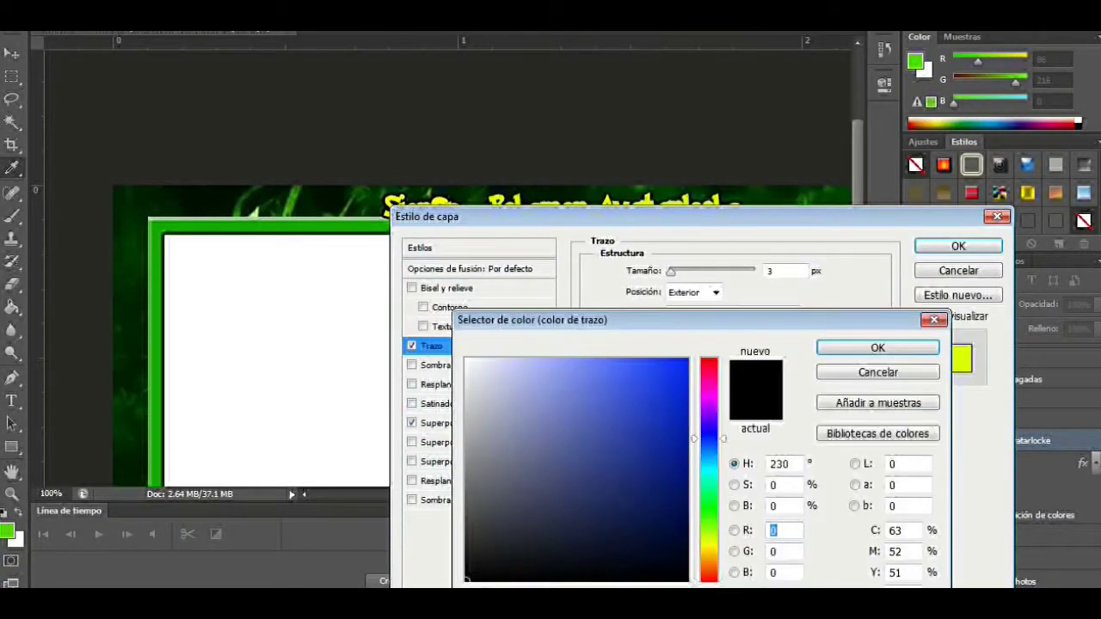
pyautogui.click(914, 347)
pyautogui.click(958, 246)
# Reopen the title's layer style and adjust its overlay colour.
pyautogui.rightClick(989, 440)
pyautogui.click(606, 56)
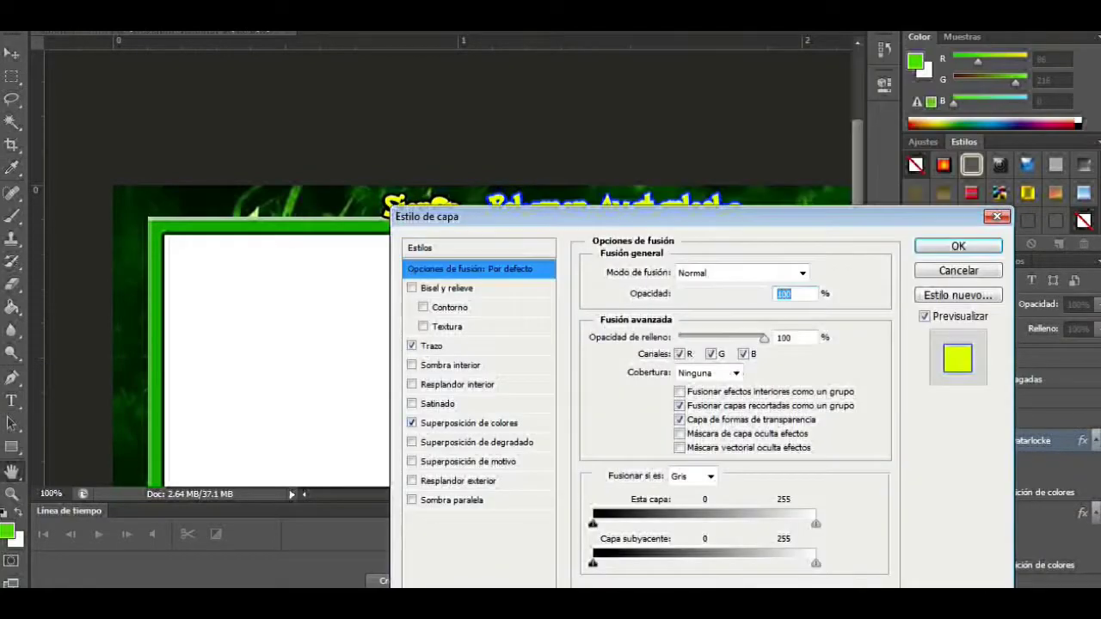
pyautogui.click(430, 421)
pyautogui.click(820, 274)
pyautogui.click(912, 347)
pyautogui.click(956, 245)
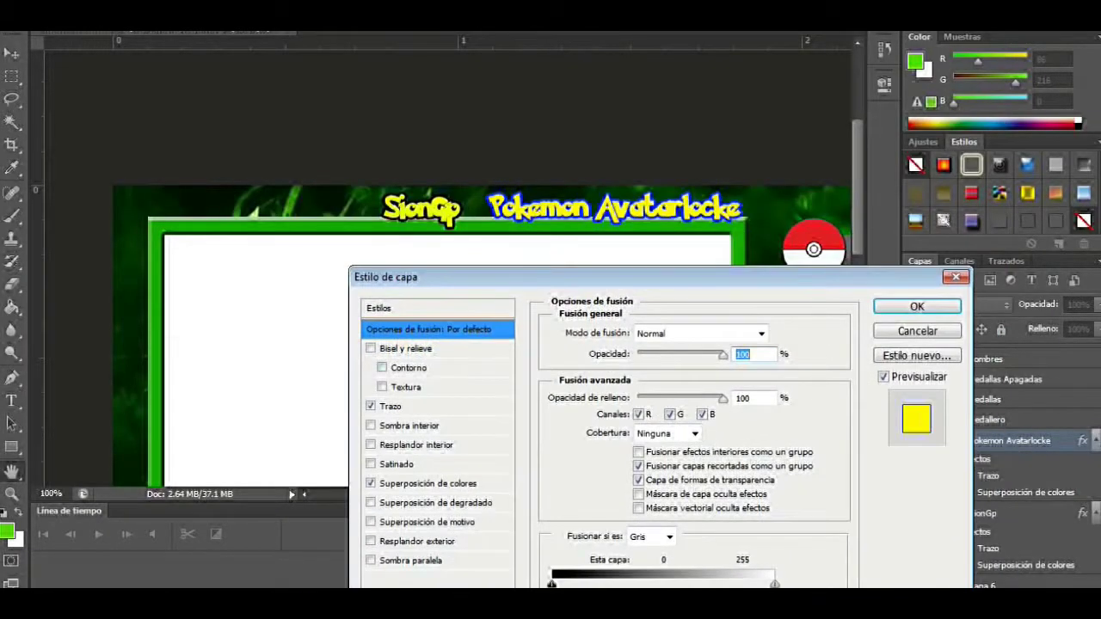
# Add a drop shadow and a bevel with depth 52% and altitude 16.
pyautogui.click(416, 541)
pyautogui.click(411, 560)
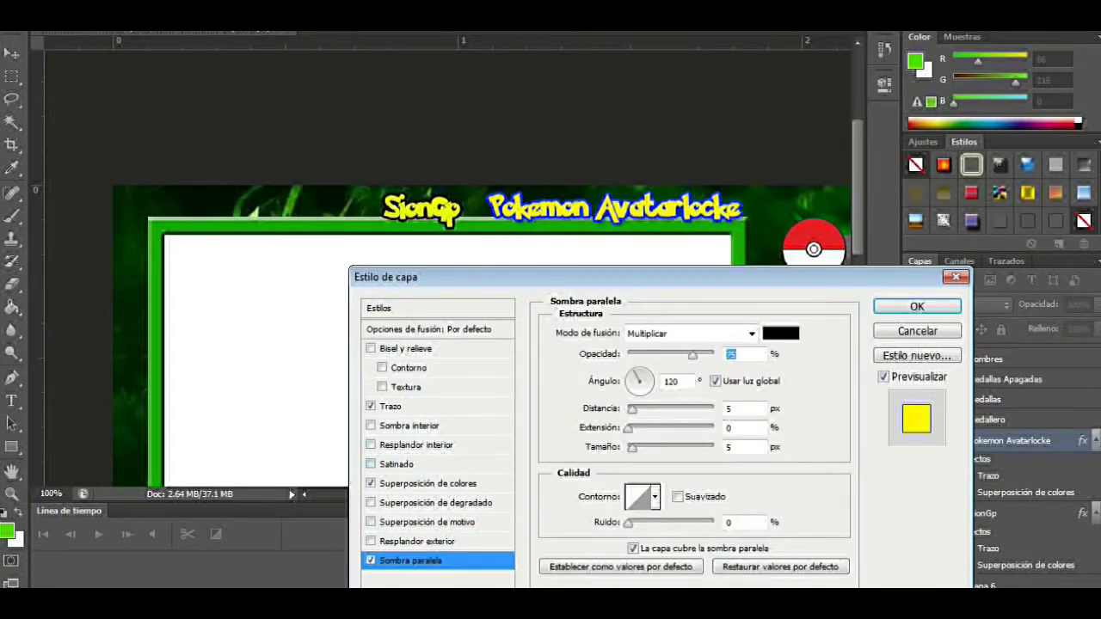
pyautogui.click(416, 445)
pyautogui.click(405, 349)
pyautogui.moveTo(663, 379); pyautogui.dragTo(658, 379)
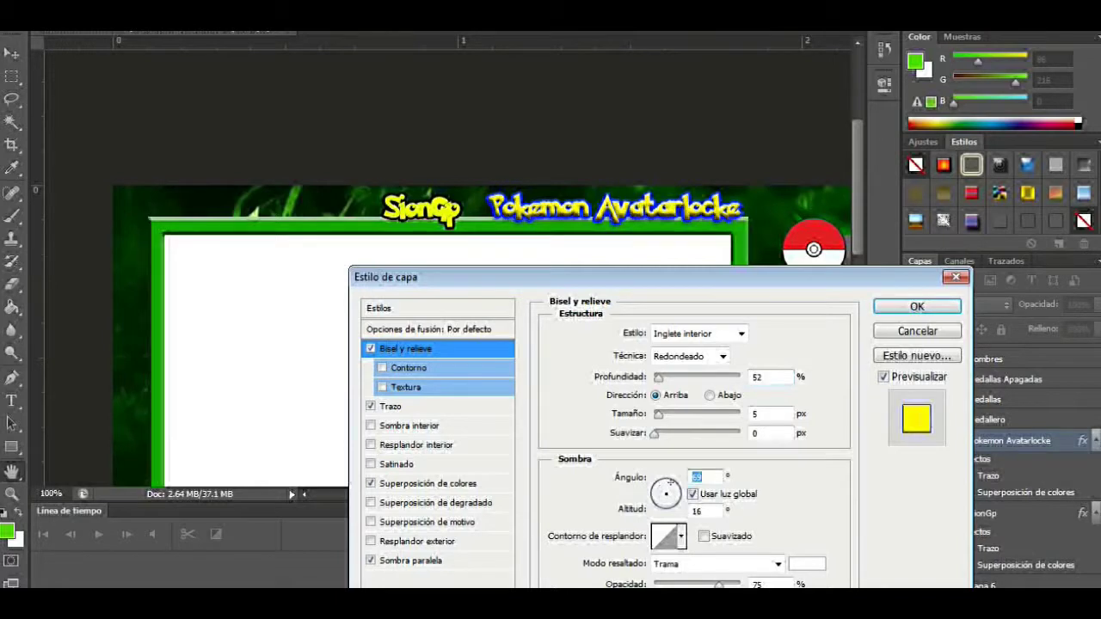
pyautogui.moveTo(663, 488); pyautogui.dragTo(677, 494)
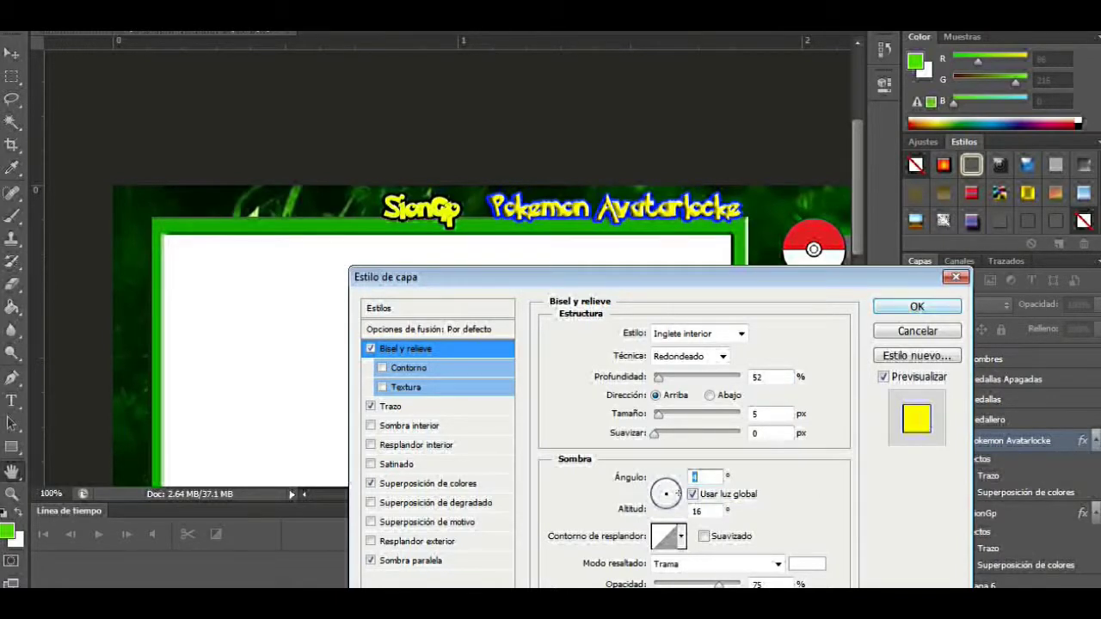
pyautogui.click(917, 306)
# Change the colour overlay's colour to red.
pyautogui.doubleClick(1083, 547)
pyautogui.click(428, 484)
pyautogui.click(768, 340)
pyautogui.click(709, 475)
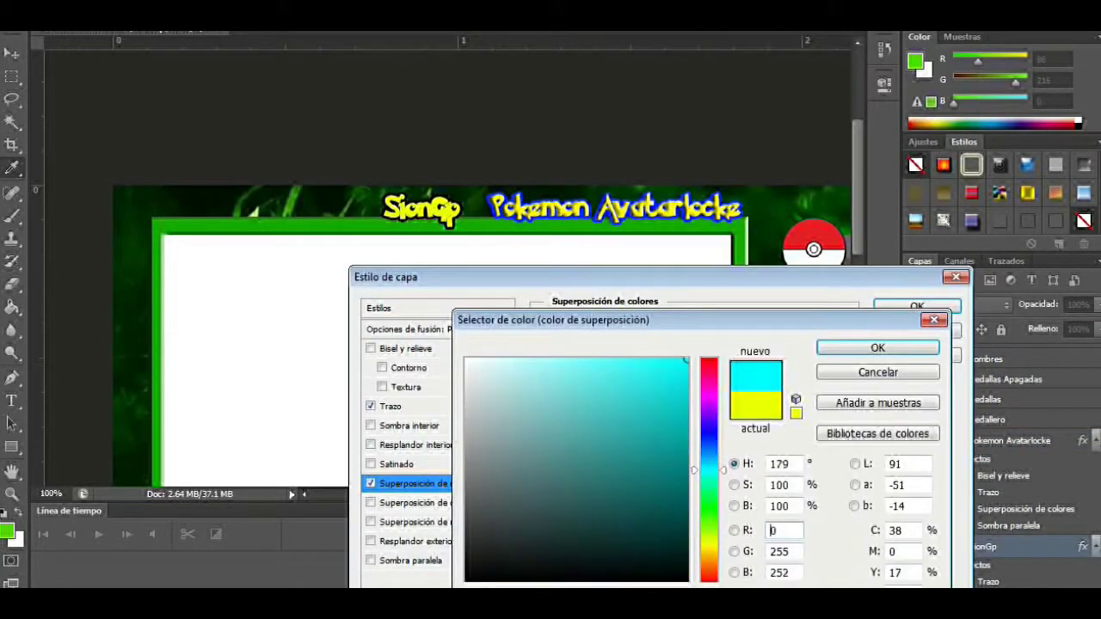
pyautogui.click(709, 360)
pyautogui.click(645, 360)
pyautogui.press('Return')
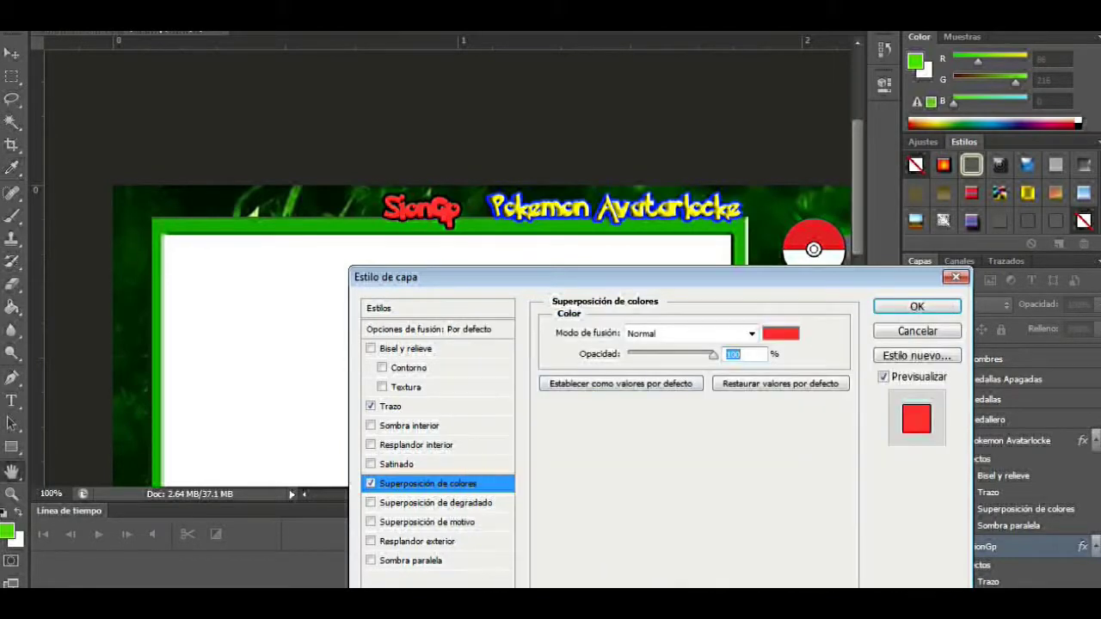
# Replace the colour overlay with a gradient overlay using the teal LimeJello_CC preset.
pyautogui.click(371, 484)
pyautogui.click(436, 503)
pyautogui.click(688, 373)
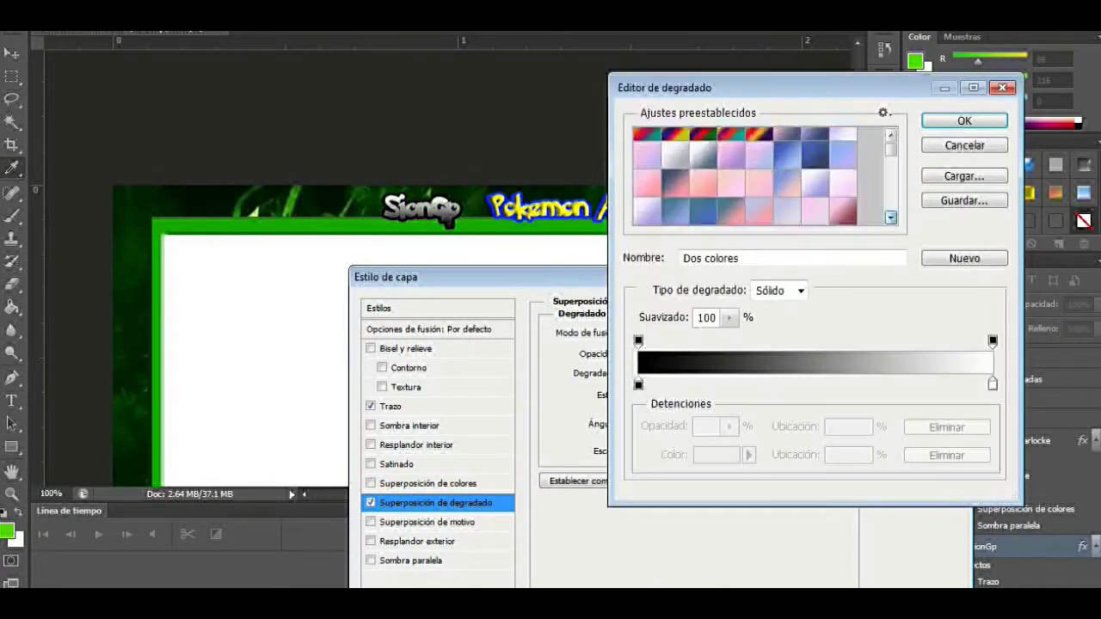
pyautogui.click(760, 169)
pyautogui.scroll(-1, 744, 176)
pyautogui.click(818, 197)
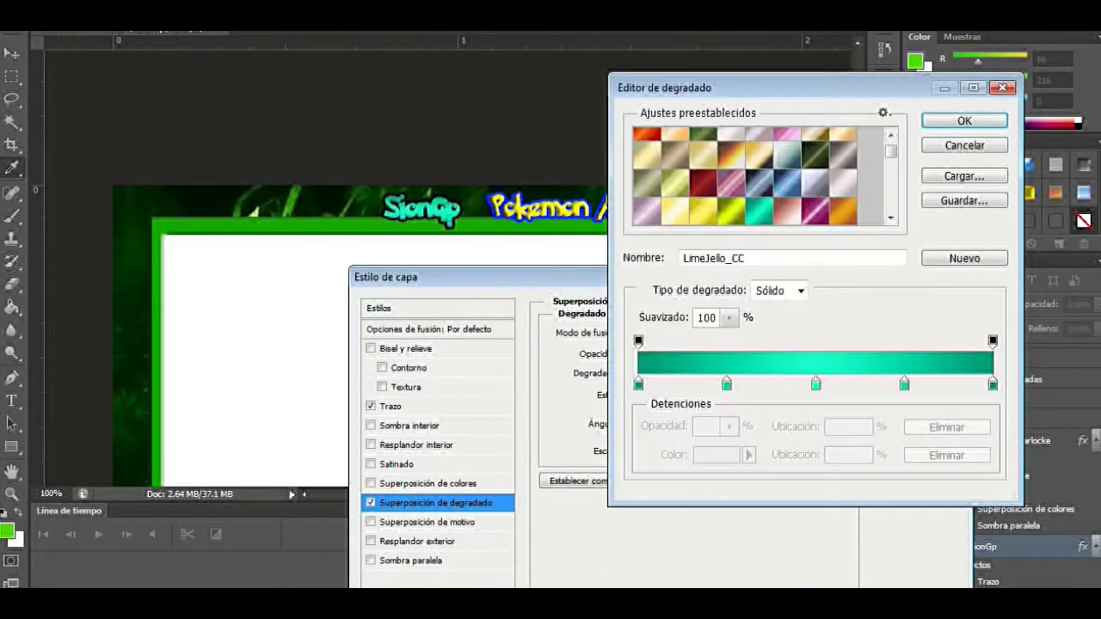
pyautogui.press('Return')
pyautogui.press('Return')
# Try yellow gradient presets (Yellow Y2, SN_LemonPeel, yellow ball, Yellow X7, L19), then cancel.
pyautogui.doubleClick(1015, 546)
pyautogui.click(427, 484)
pyautogui.click(371, 502)
pyautogui.click(688, 373)
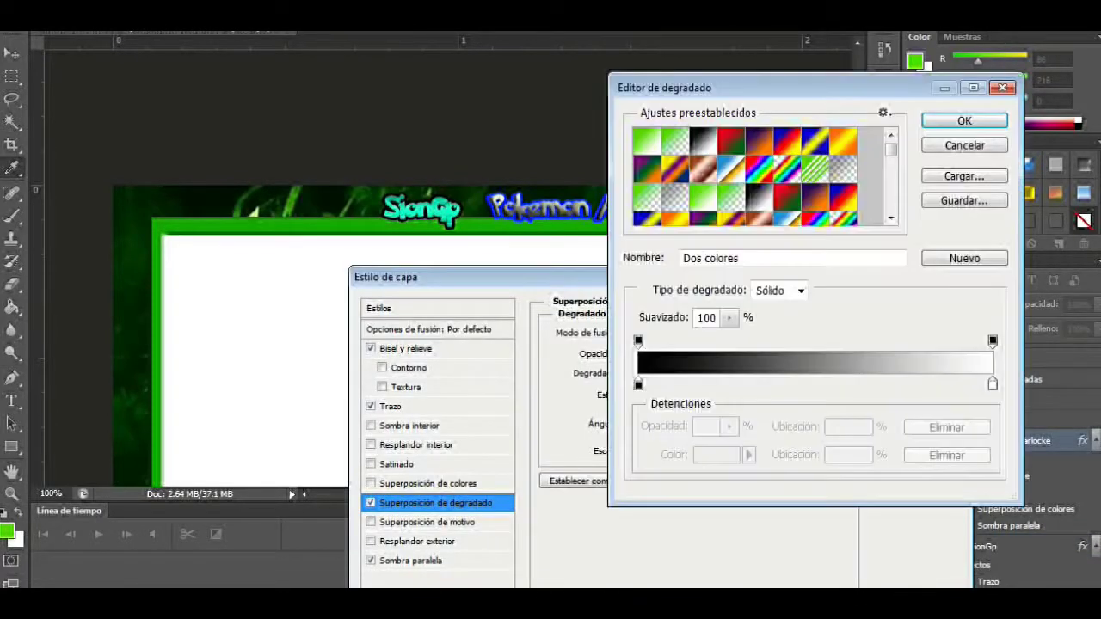
pyautogui.click(844, 147)
pyautogui.scroll(-1, 766, 177)
pyautogui.scroll(-2, 744, 176)
pyautogui.click(744, 177)
pyautogui.scroll(-2, 744, 176)
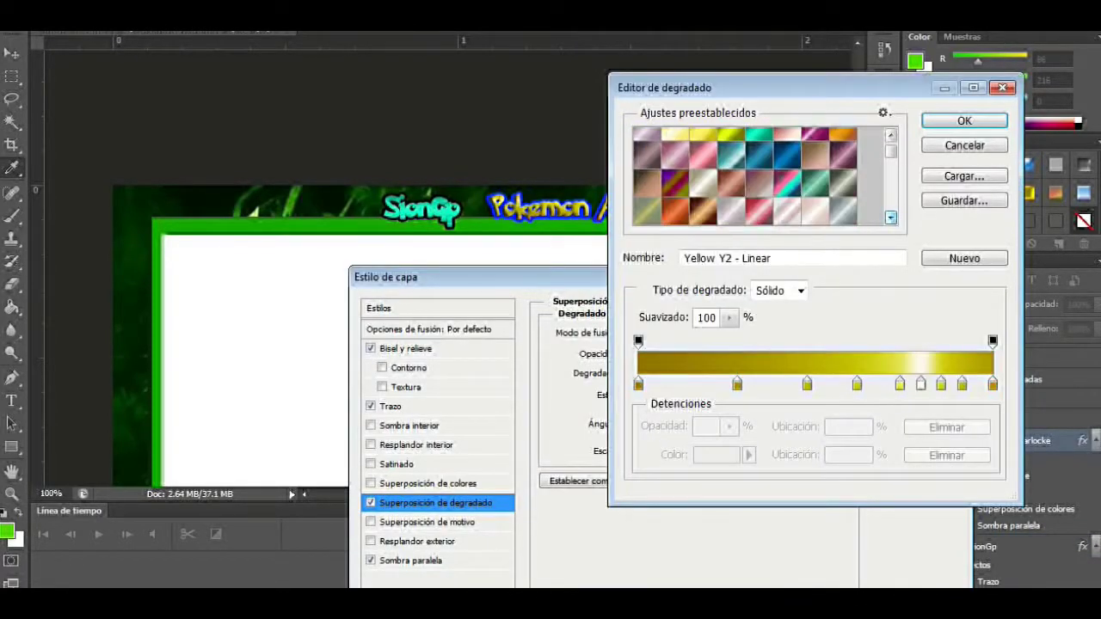
pyautogui.click(675, 134)
pyautogui.scroll(-1, 744, 177)
pyautogui.scroll(-1, 744, 176)
pyautogui.click(647, 141)
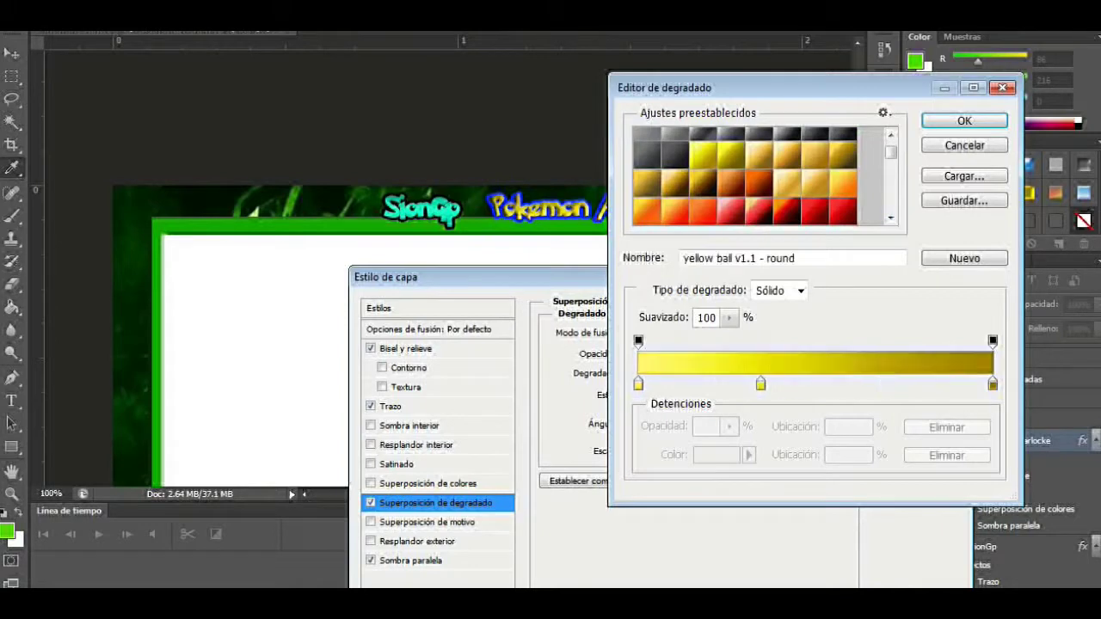
pyautogui.scroll(-1, 744, 176)
pyautogui.scroll(-1, 744, 176)
pyautogui.scroll(-1, 744, 177)
pyautogui.scroll(-1, 744, 176)
pyautogui.click(731, 155)
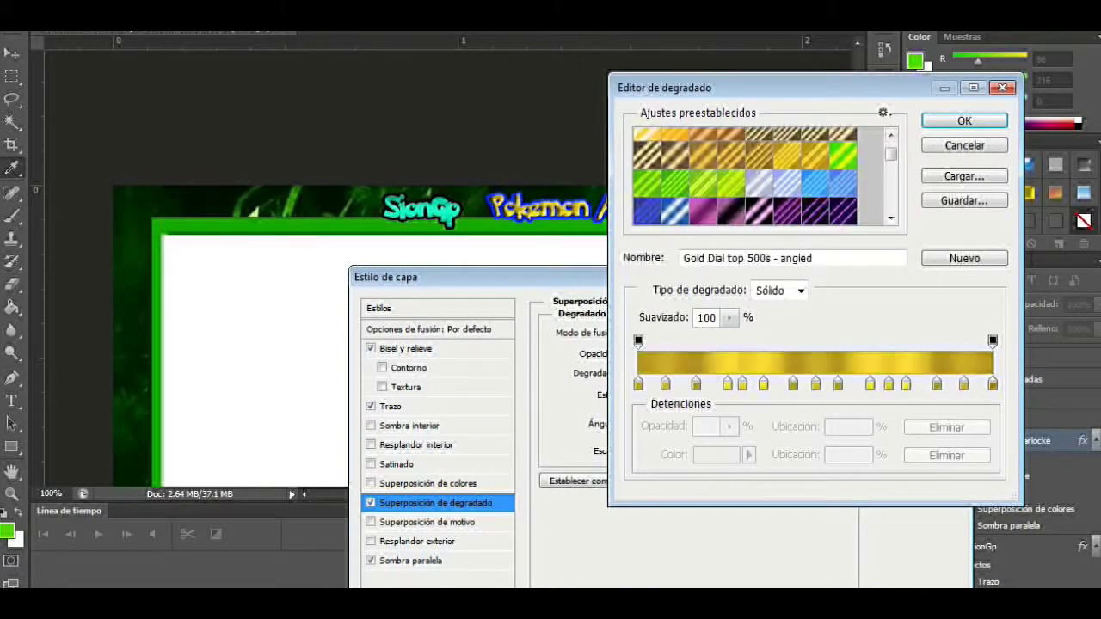
pyautogui.click(787, 155)
pyautogui.scroll(-2, 744, 176)
pyautogui.click(731, 167)
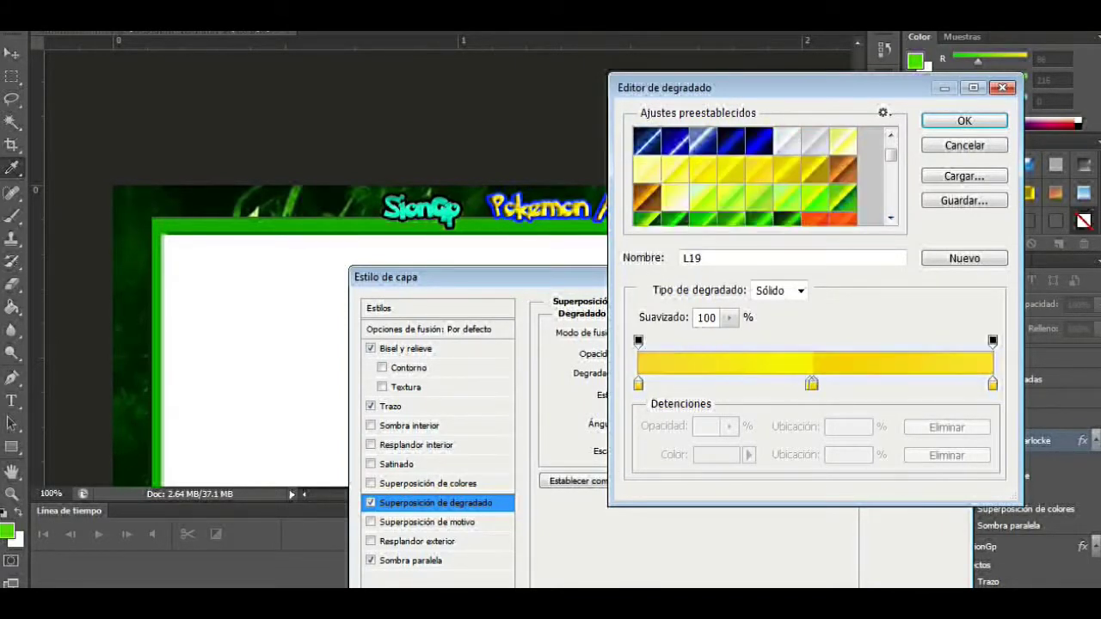
pyautogui.press('Escape')
# Edit the gradient: recolour both end stops, right one bright yellow, middle stop at 57%.
pyautogui.click(667, 374)
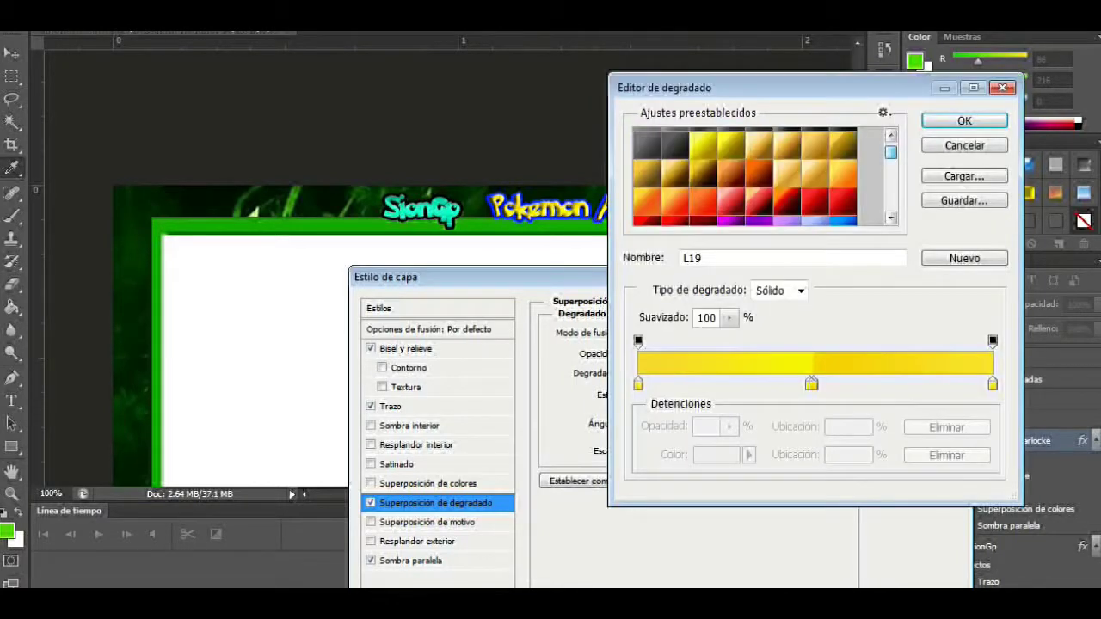
pyautogui.click(639, 383)
pyautogui.click(717, 455)
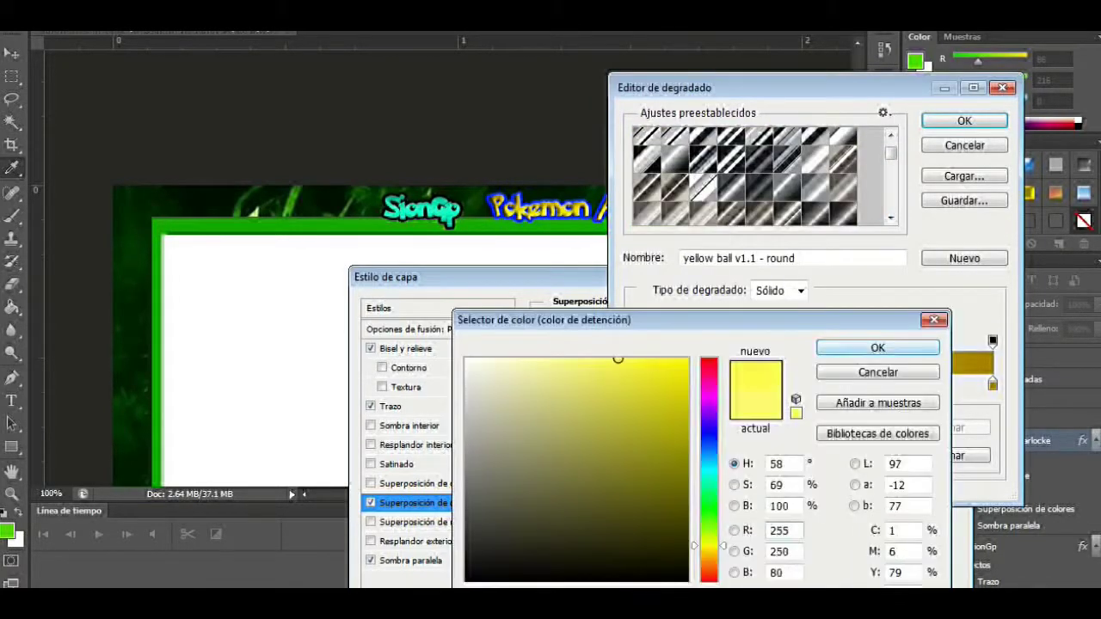
pyautogui.click(909, 346)
pyautogui.click(993, 384)
pyautogui.click(716, 455)
pyautogui.click(904, 347)
pyautogui.moveTo(760, 384); pyautogui.dragTo(840, 383)
pyautogui.press('Return')
# Swap the gradient overlay for a solid yellow colour overlay and apply the style.
pyautogui.click(428, 484)
pyautogui.click(370, 502)
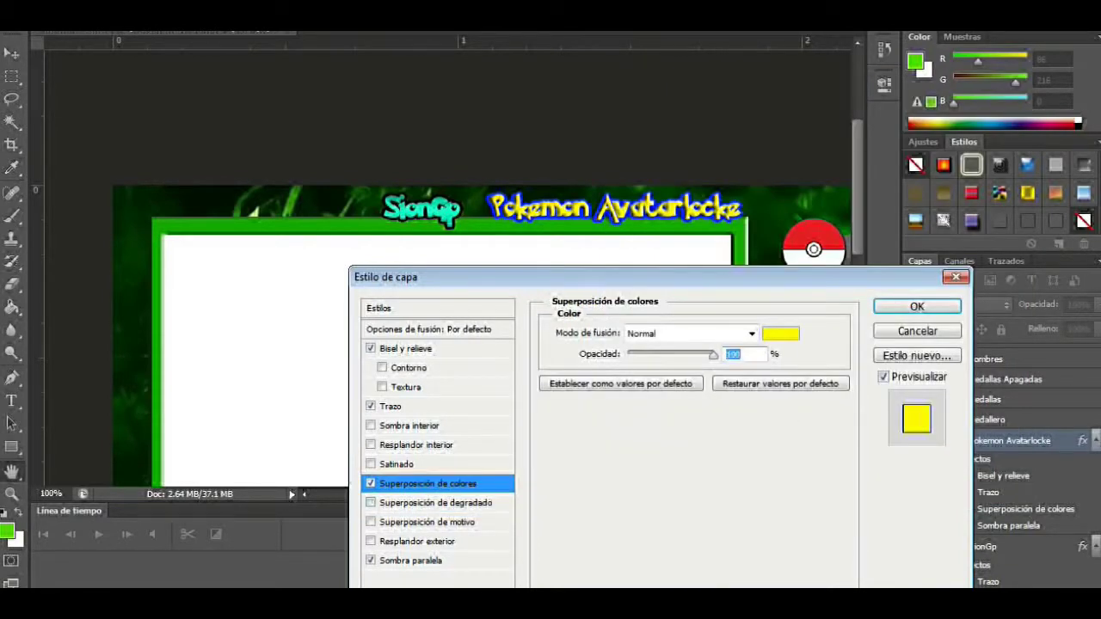
pyautogui.press('Return')
pyautogui.hotkey('ctrl', '-')
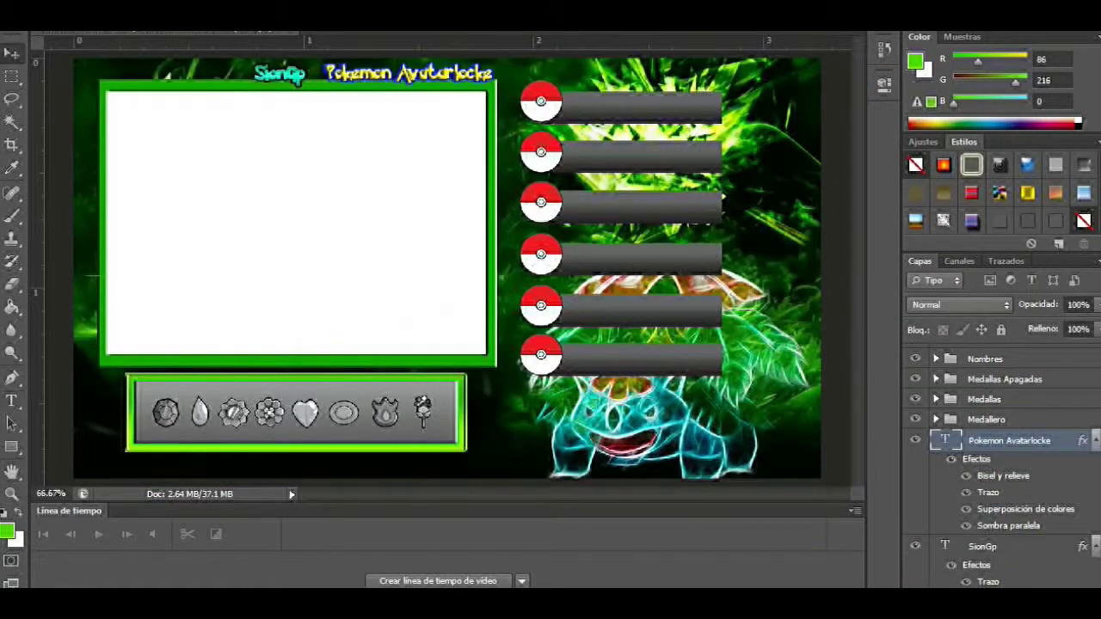
# Collapse the title's effects and select the white panel layer Capa 5.
pyautogui.click(1084, 441)
pyautogui.click(982, 486)
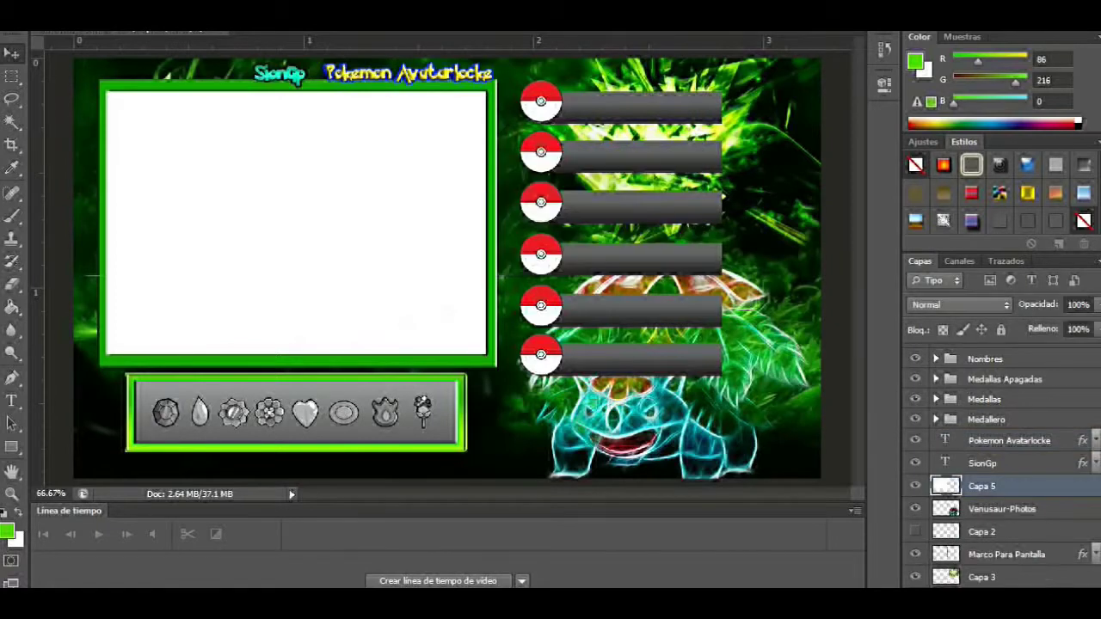
pyautogui.click(12, 401)
pyautogui.click(579, 110)
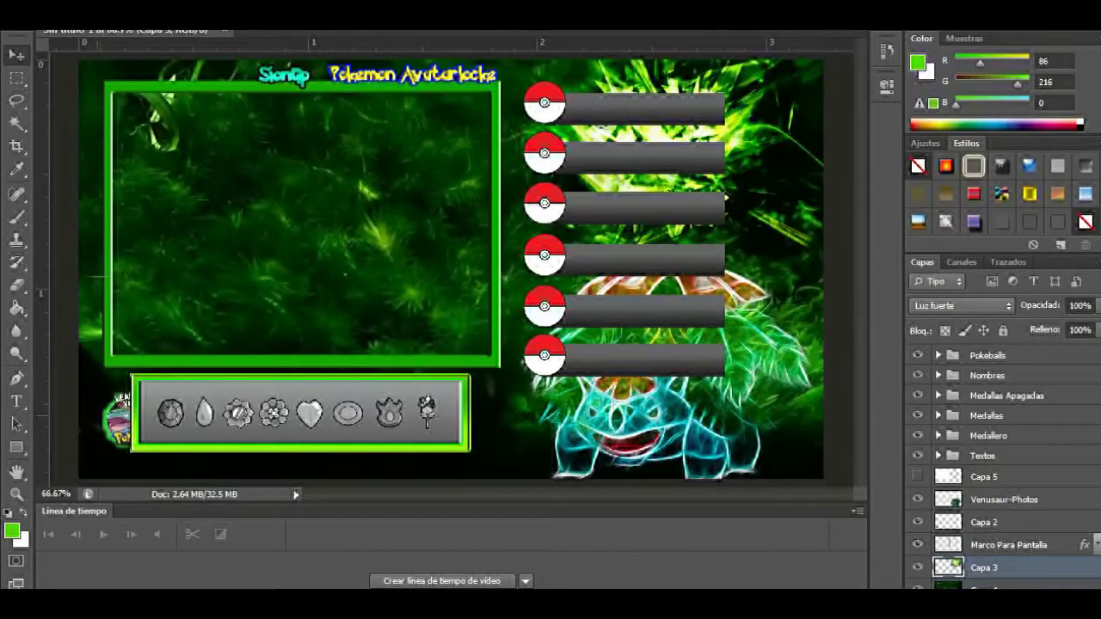
# Undo the Venusaur blend change, reposition the small logo, and hide its layer.
pyautogui.hotkey('ctrl', 'z')
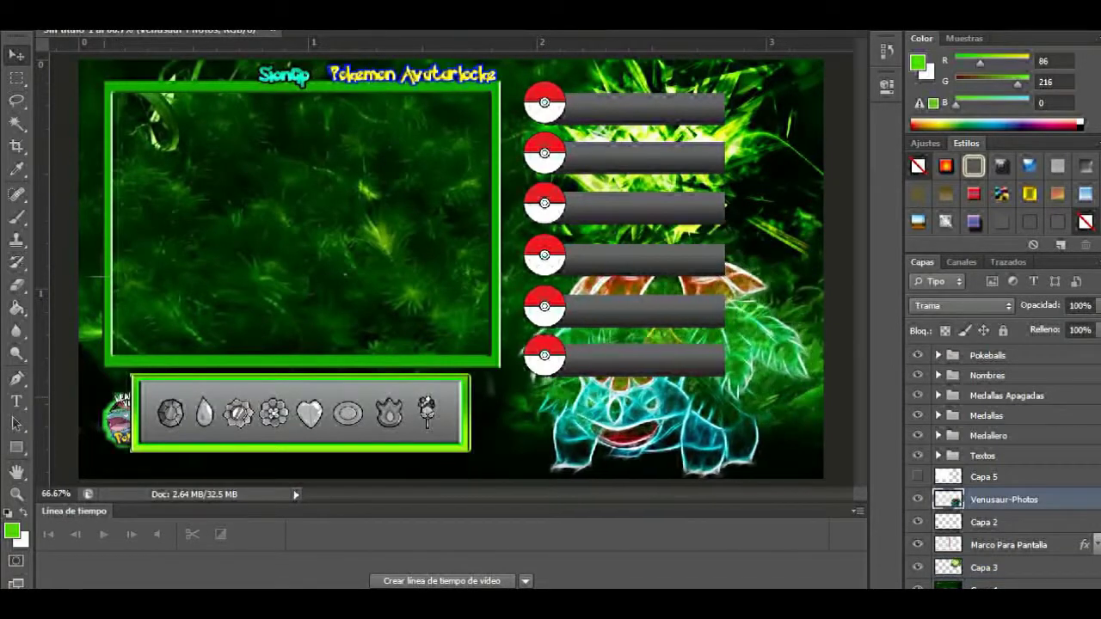
pyautogui.moveTo(116, 417)
pyautogui.mouseDown()
pyautogui.moveTo(301, 326)
pyautogui.moveTo(503, 411)
pyautogui.moveTo(292, 274)
pyautogui.moveTo(104, 87)
pyautogui.mouseUp()
pyautogui.press('Return')
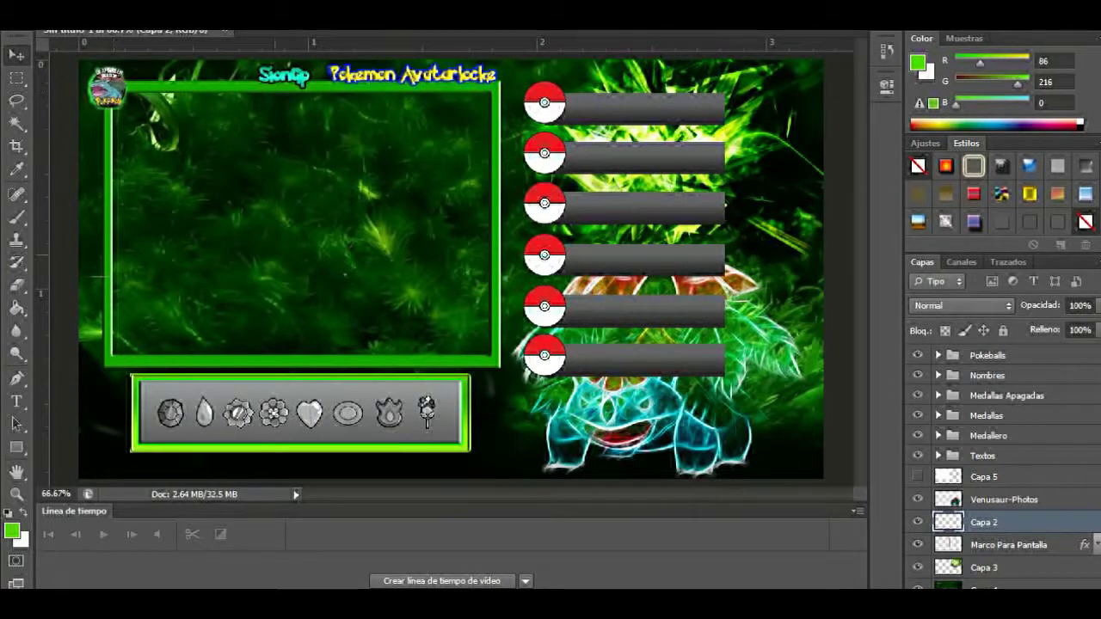
pyautogui.click(918, 522)
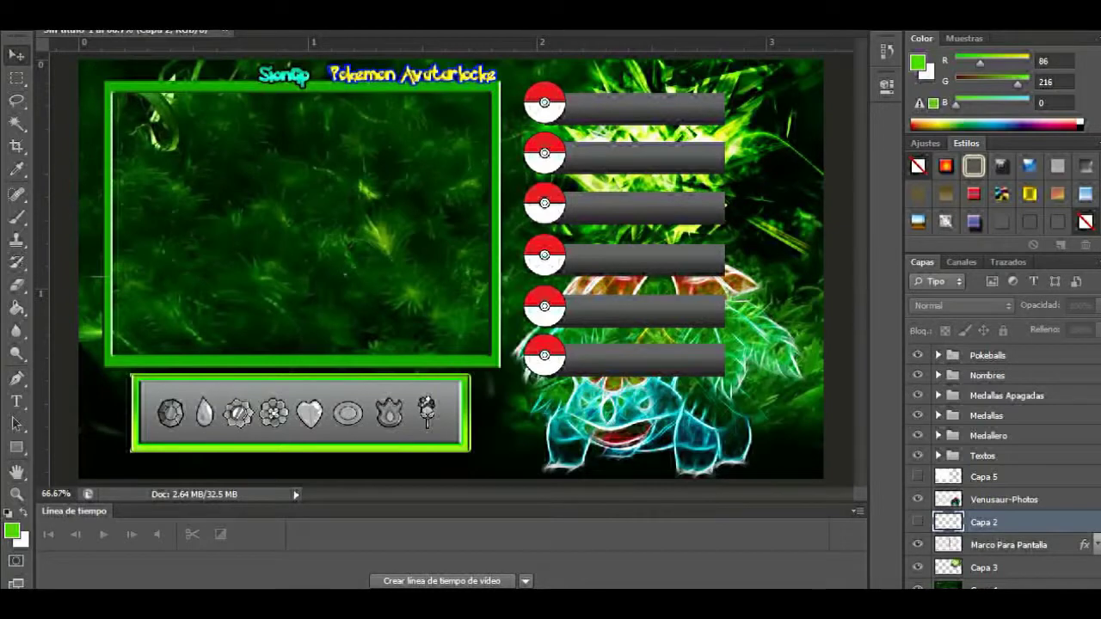
pyautogui.press('t')
pyautogui.click(257, 372)
# Type 'Medallas' and nudge the Medallero, Medallas and Medallas Apagadas groups down.
pyautogui.write('Medallas')
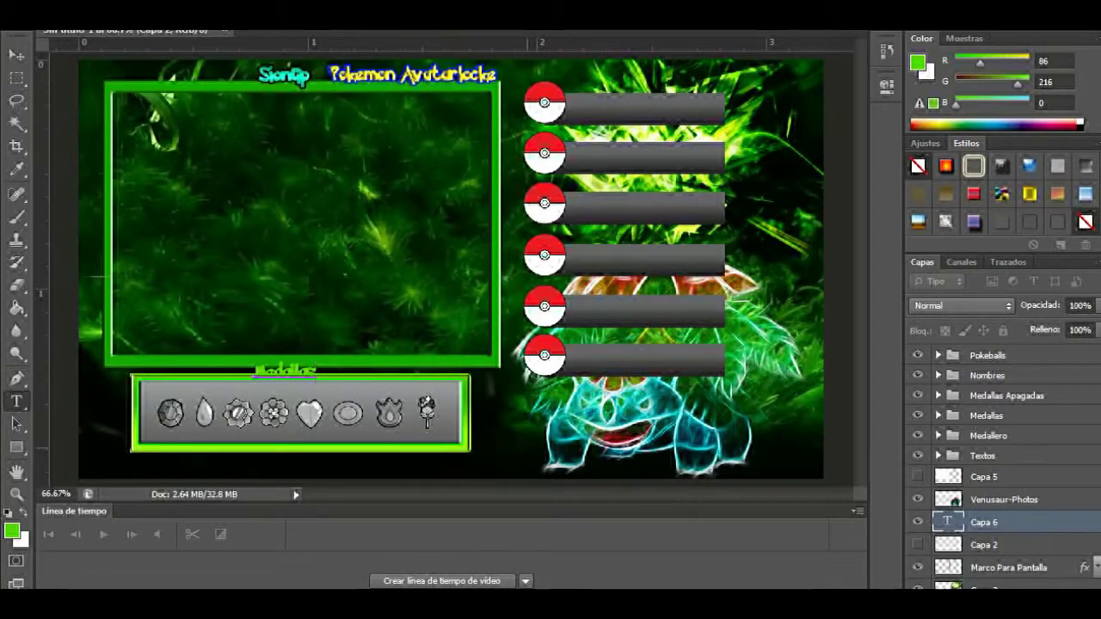
pyautogui.hotkey('ctrl', 'Return')
pyautogui.click(988, 436)
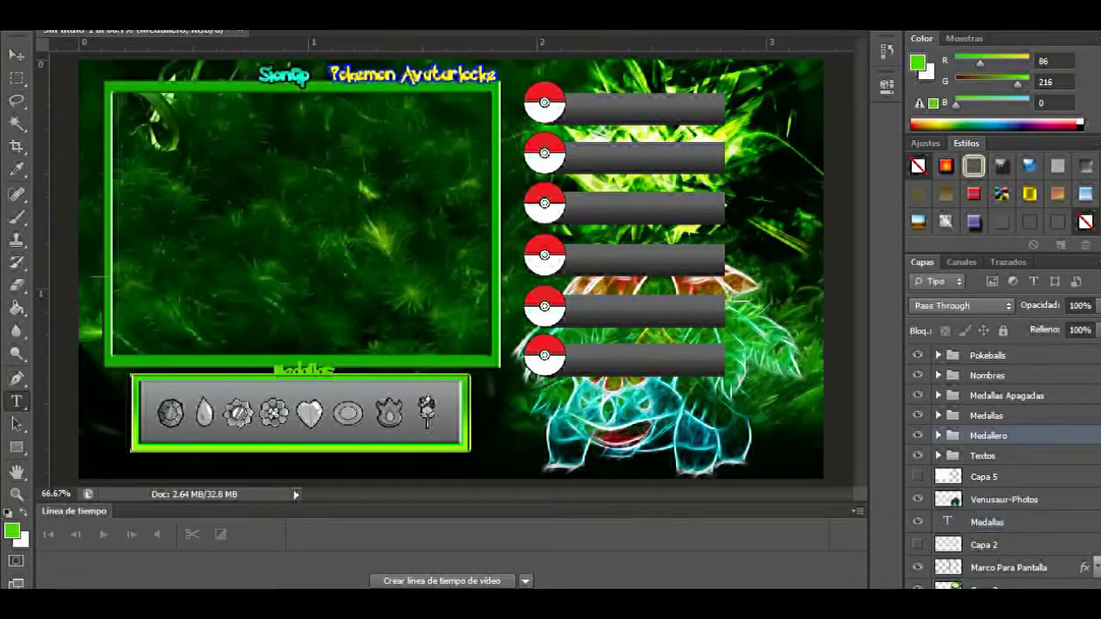
pyautogui.keyDown('ctrl'); pyautogui.click(987, 415); pyautogui.keyUp('ctrl')
pyautogui.keyDown('ctrl'); pyautogui.click(1007, 395); pyautogui.keyUp('ctrl')
pyautogui.press('v')
pyautogui.moveTo(301, 413)
pyautogui.mouseDown()
pyautogui.moveTo(295, 428)
pyautogui.moveTo(308, 429)
pyautogui.mouseUp()
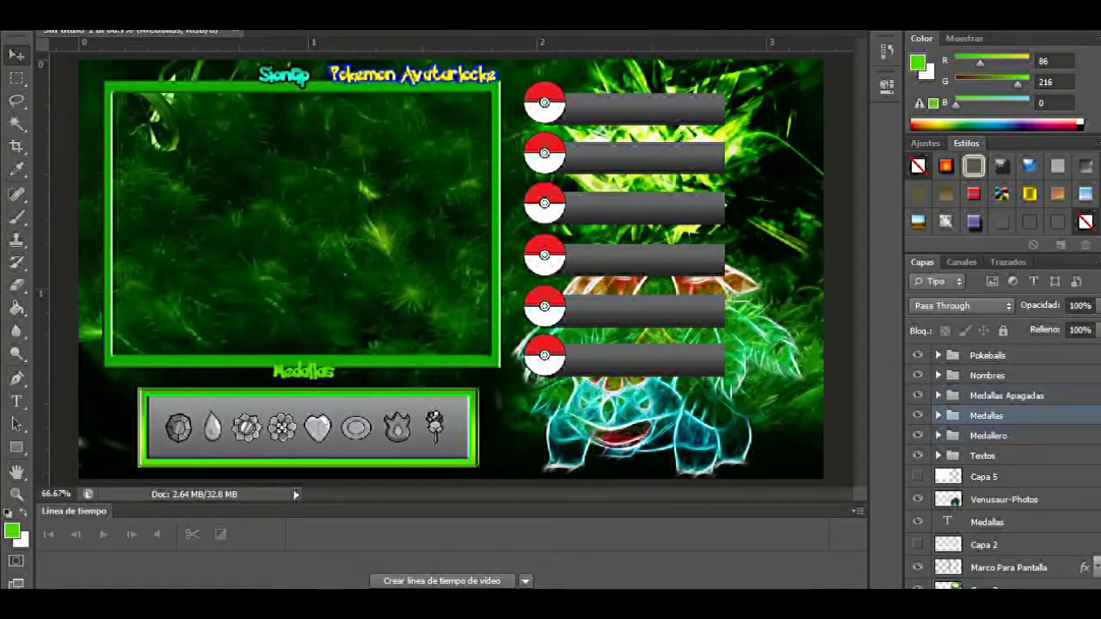
# Open the Medallas layer's Blending Options and enable a 3 px black stroke instead of a colour overlay.
pyautogui.click(987, 522)
pyautogui.rightClick(987, 522)
pyautogui.click(639, 57)
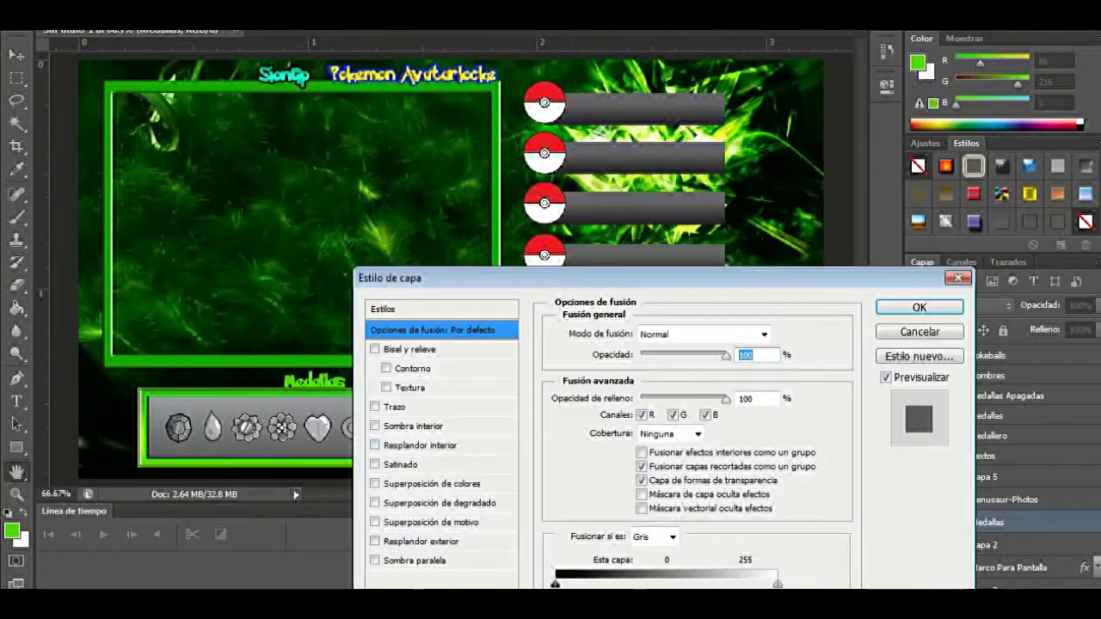
pyautogui.click(430, 484)
pyautogui.click(783, 334)
pyautogui.click(914, 346)
pyautogui.click(394, 406)
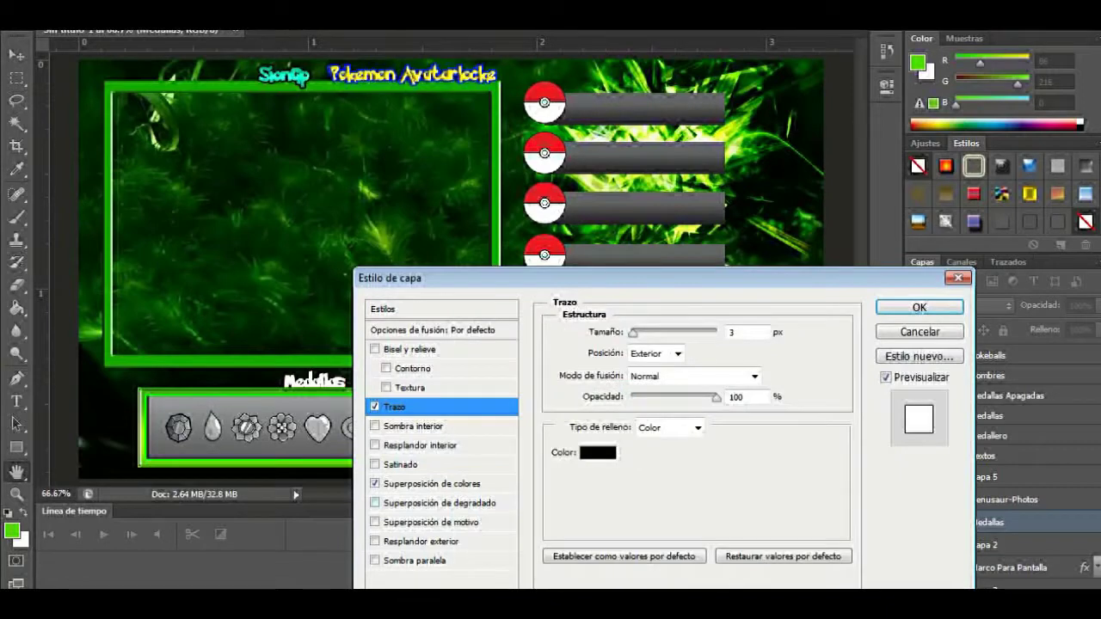
# Add a gradient overlay to Medallas, trying several preset gradients before confirming one.
pyautogui.click(374, 484)
pyautogui.click(440, 503)
pyautogui.click(679, 374)
pyautogui.click(894, 219)
pyautogui.click(817, 172)
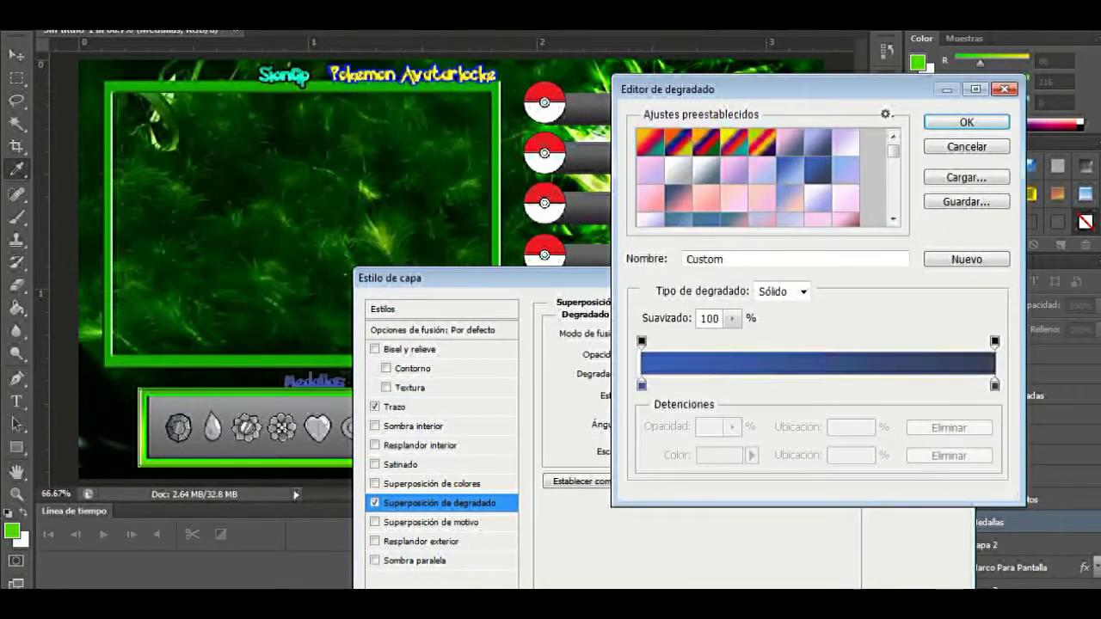
pyautogui.scroll(-2, 766, 176)
pyautogui.click(749, 172)
pyautogui.scroll(-1, 766, 176)
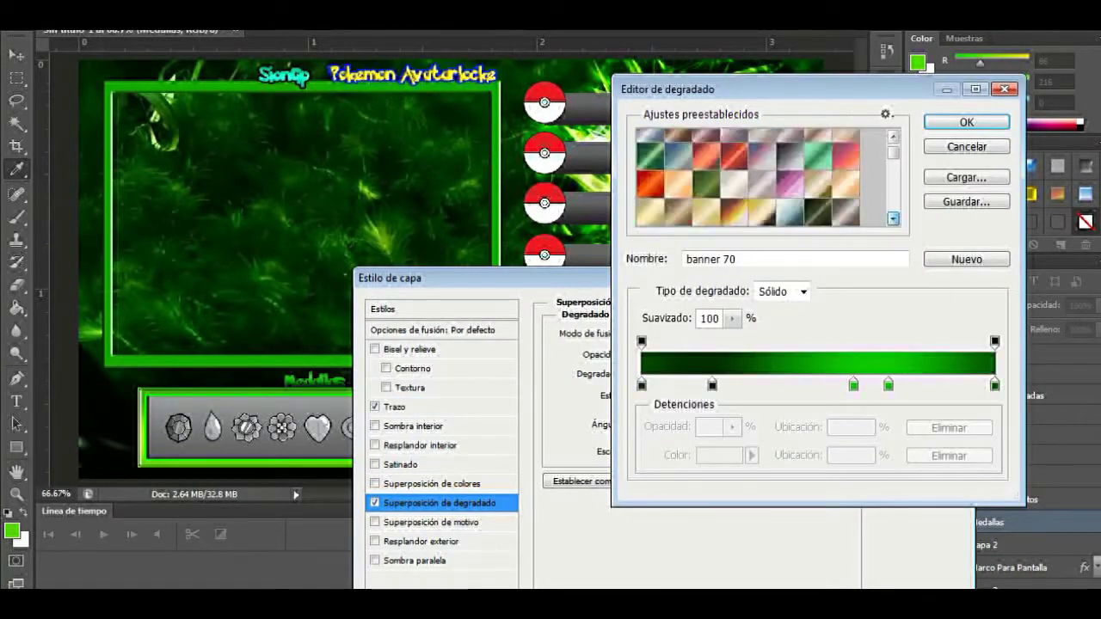
pyautogui.scroll(-2, 766, 176)
pyautogui.scroll(-2, 766, 176)
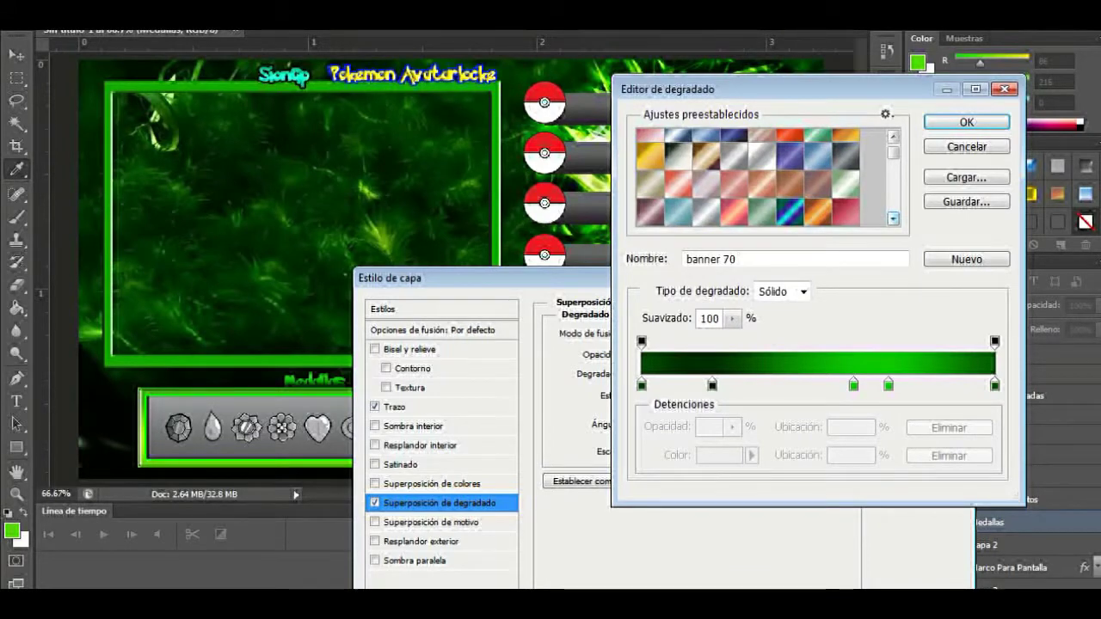
pyautogui.scroll(-2, 766, 177)
pyautogui.scroll(-1, 766, 176)
pyautogui.click(748, 172)
pyautogui.click(967, 122)
# Give the Bevel & Emboss effect a contour shape.
pyautogui.click(413, 369)
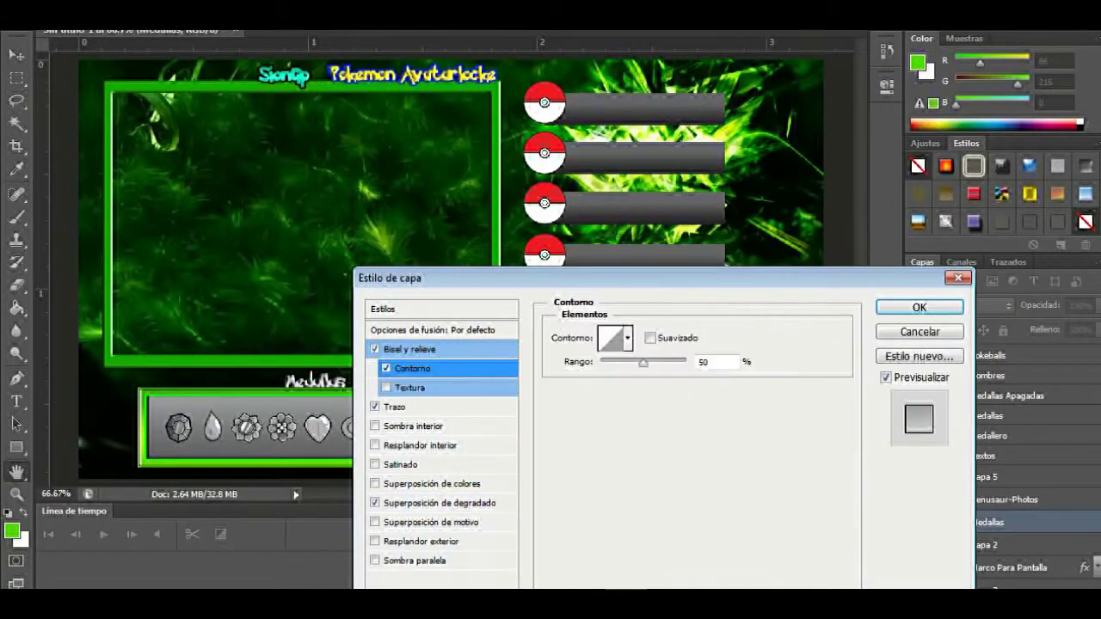
pyautogui.click(628, 338)
pyautogui.doubleClick(669, 376)
pyautogui.click(410, 349)
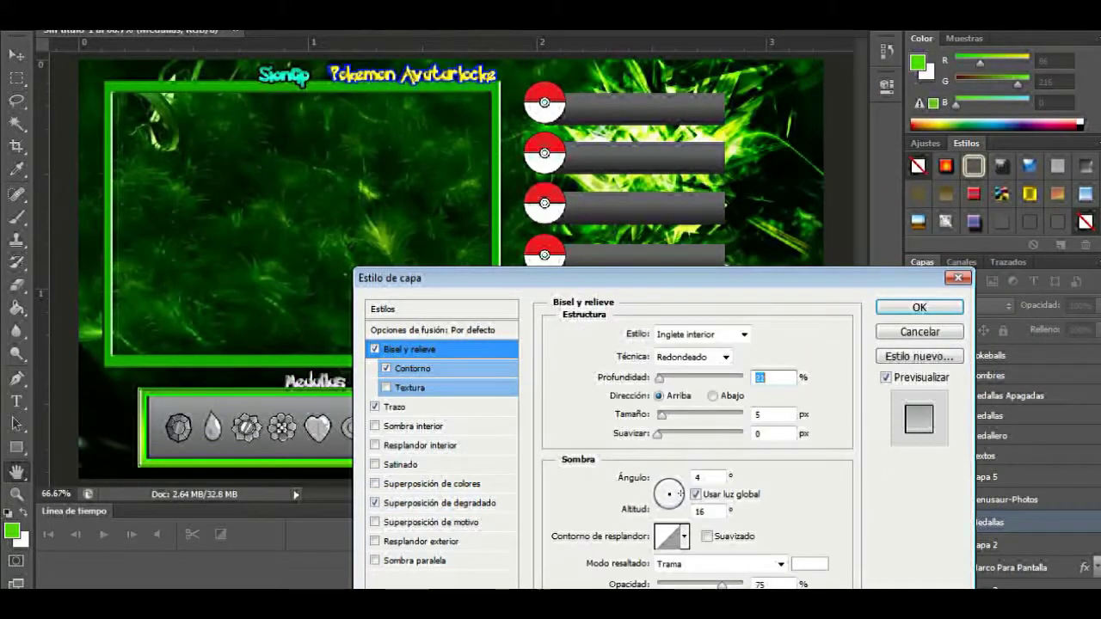
# Switch the gradient overlay to the Lime base L1 - Round preset and apply the style.
pyautogui.click(441, 503)
pyautogui.click(689, 375)
pyautogui.scroll(-2, 766, 176)
pyautogui.scroll(-2, 765, 177)
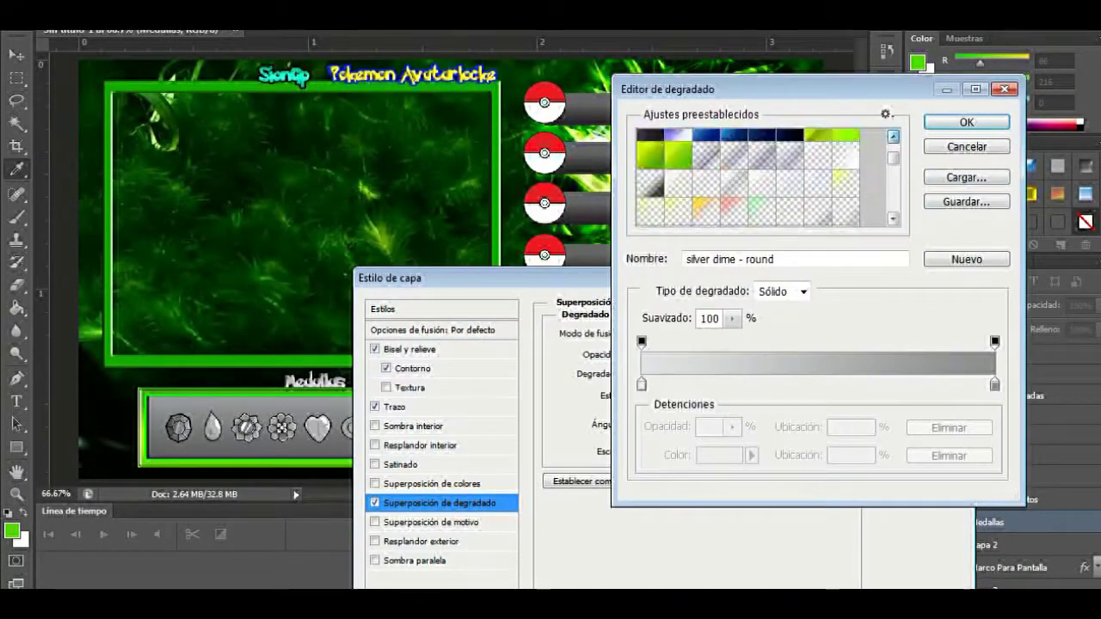
pyautogui.scroll(2, 766, 176)
pyautogui.click(817, 197)
pyautogui.click(967, 122)
pyautogui.click(904, 307)
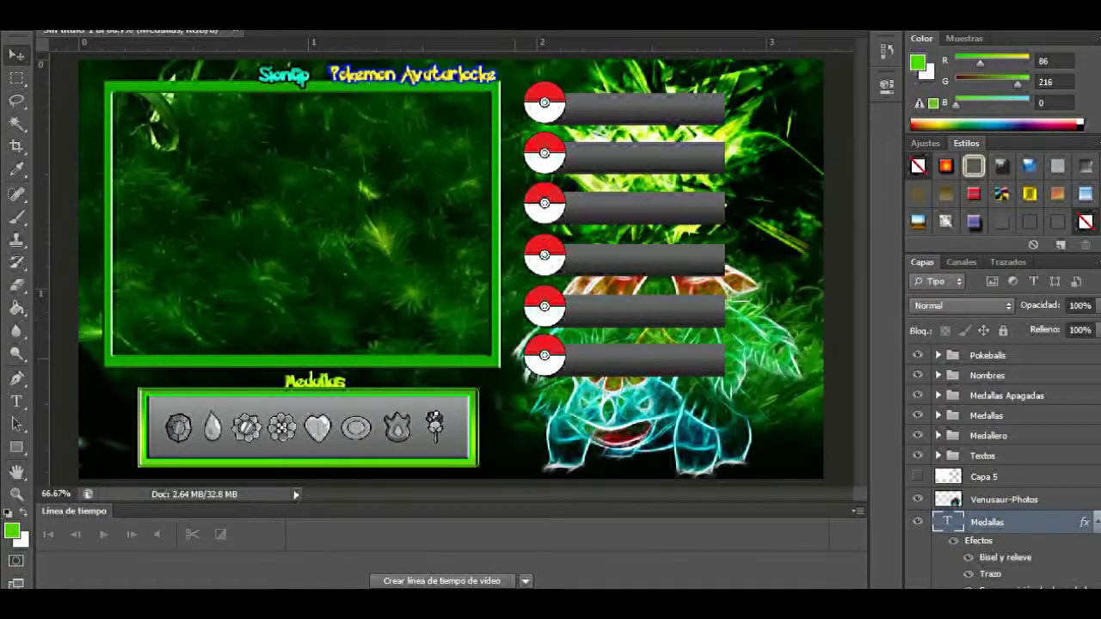
# Paint a trial green checkmark on a new layer and add a test 'like' text.
pyautogui.click(16, 217)
pyautogui.hotkey('ctrl', 'shift', 'alt', 'n')
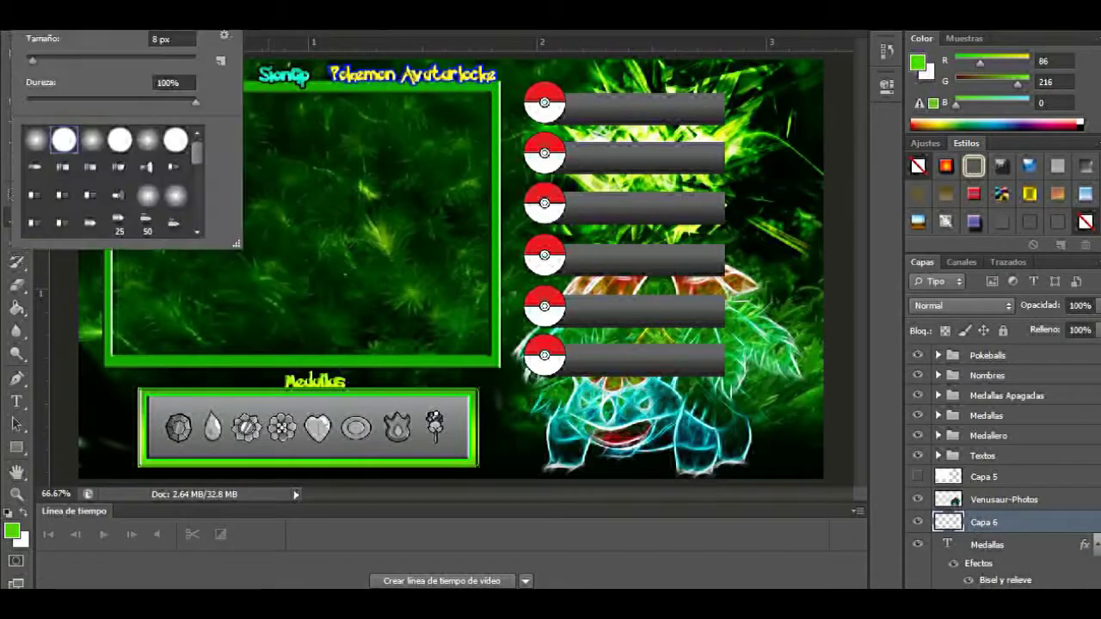
pyautogui.moveTo(297, 177); pyautogui.dragTo(594, 131)
pyautogui.click(16, 402)
pyautogui.click(417, 326)
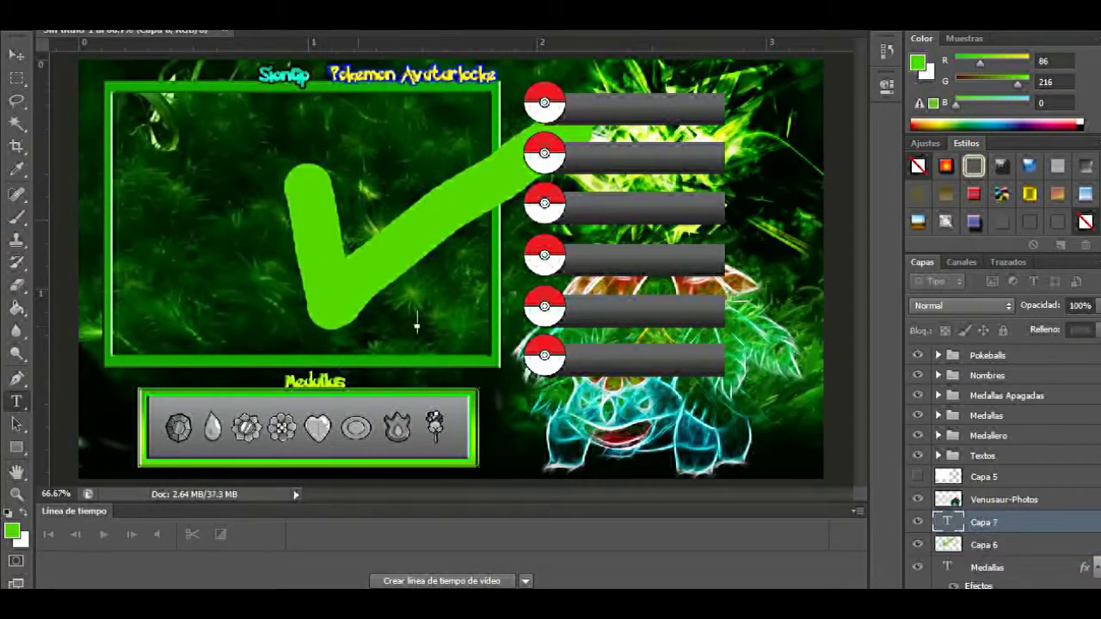
pyautogui.click(361, 301)
pyautogui.click(344, 241)
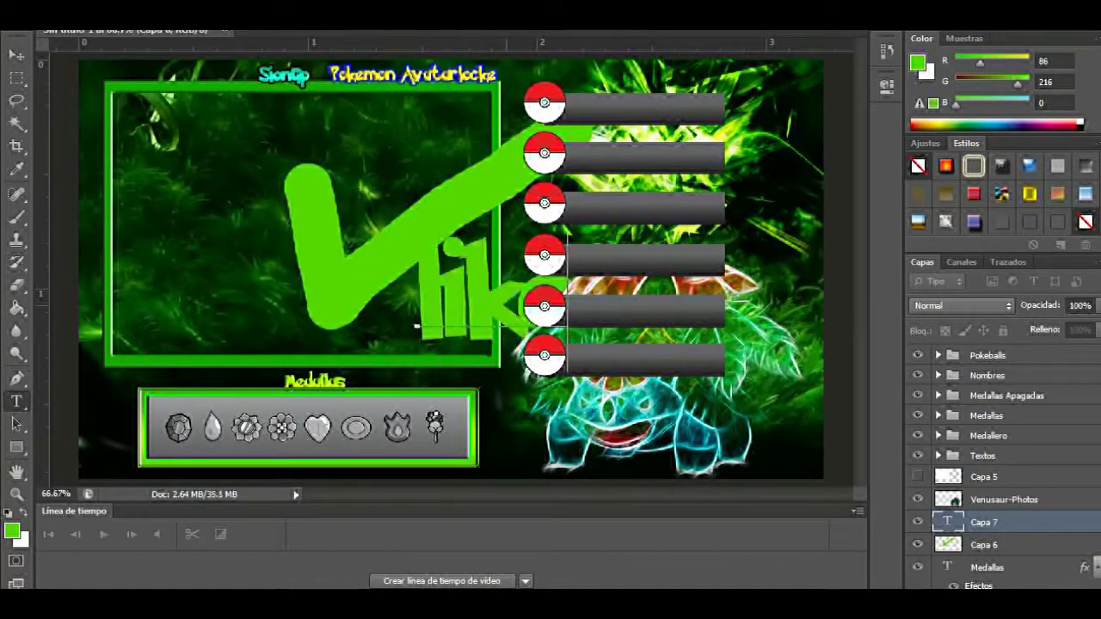
pyautogui.moveTo(404, 309); pyautogui.dragTo(114, 179)
# Undo the 'like' text and checkmark, then move the Medallas layer into the Textos group.
pyautogui.press('Delete')
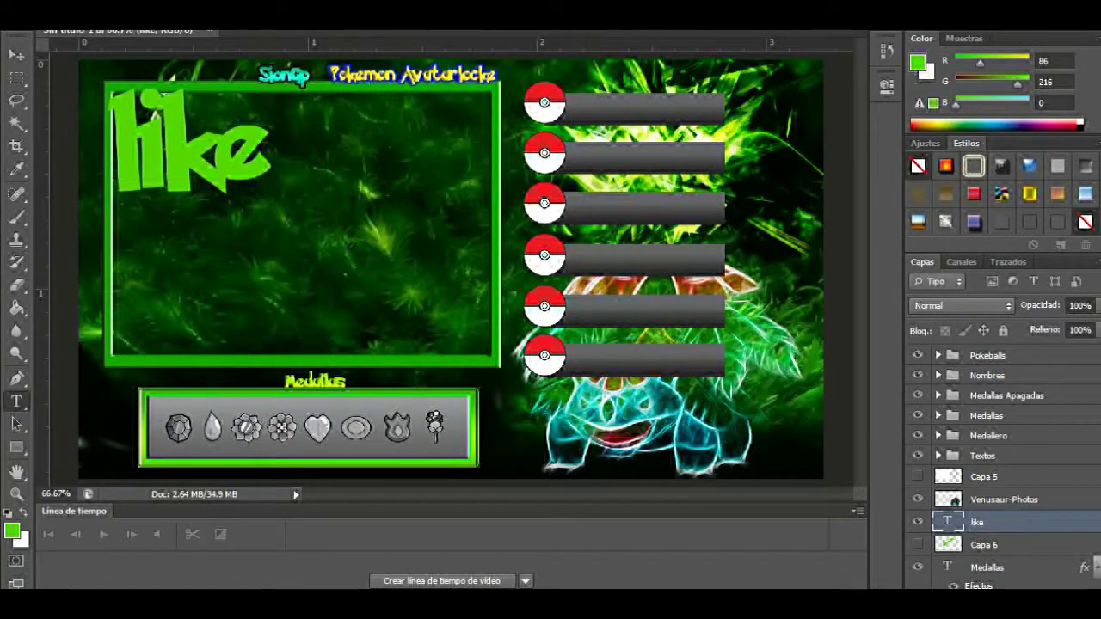
pyautogui.press('Delete')
pyautogui.moveTo(987, 510); pyautogui.dragTo(983, 444)
# Save as a layered PSD on the Escritorio desktop named 'Layout Pokemon AvatarLocke Sion'.
pyautogui.hotkey('alt', 'a')
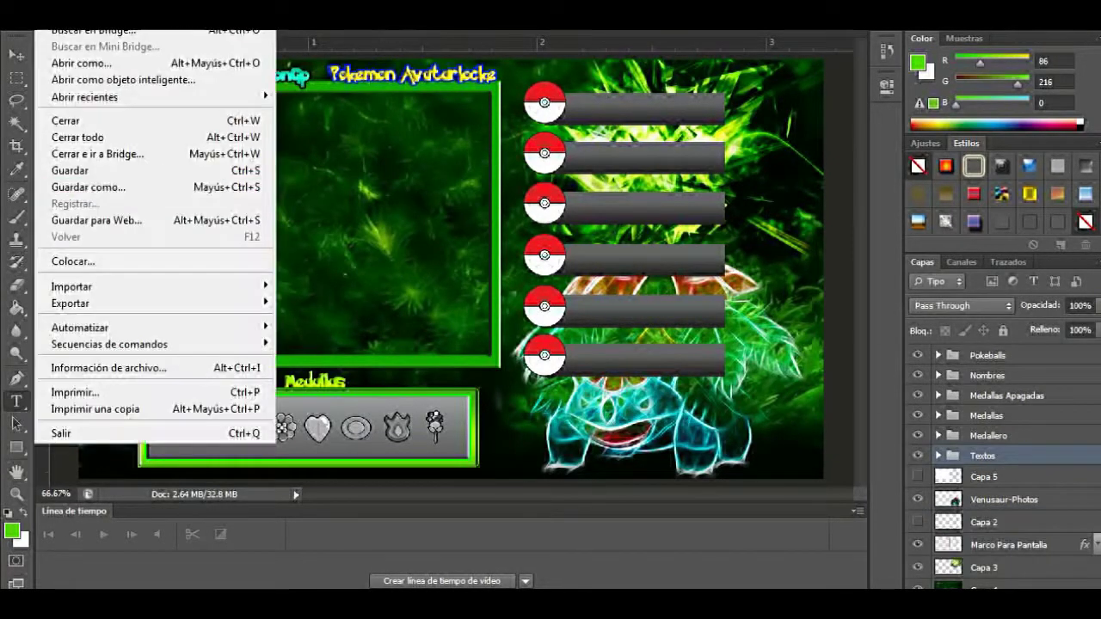
pyautogui.click(77, 163)
pyautogui.write('Layout Pokemon')
pyautogui.click(349, 179)
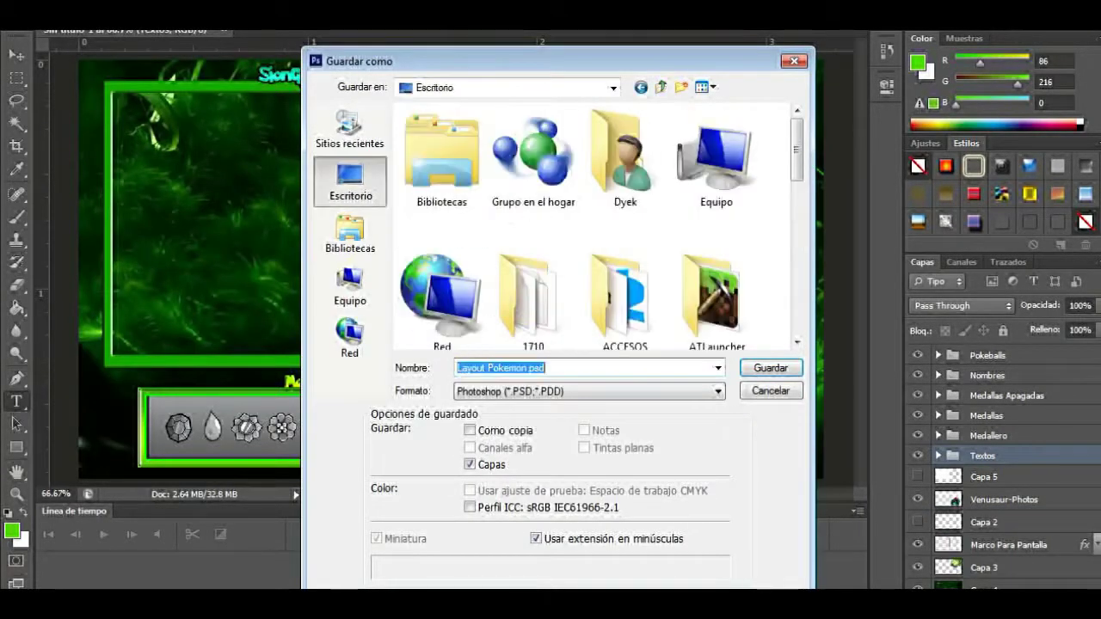
pyautogui.press('Tab')
pyautogui.write('AvatarLo')
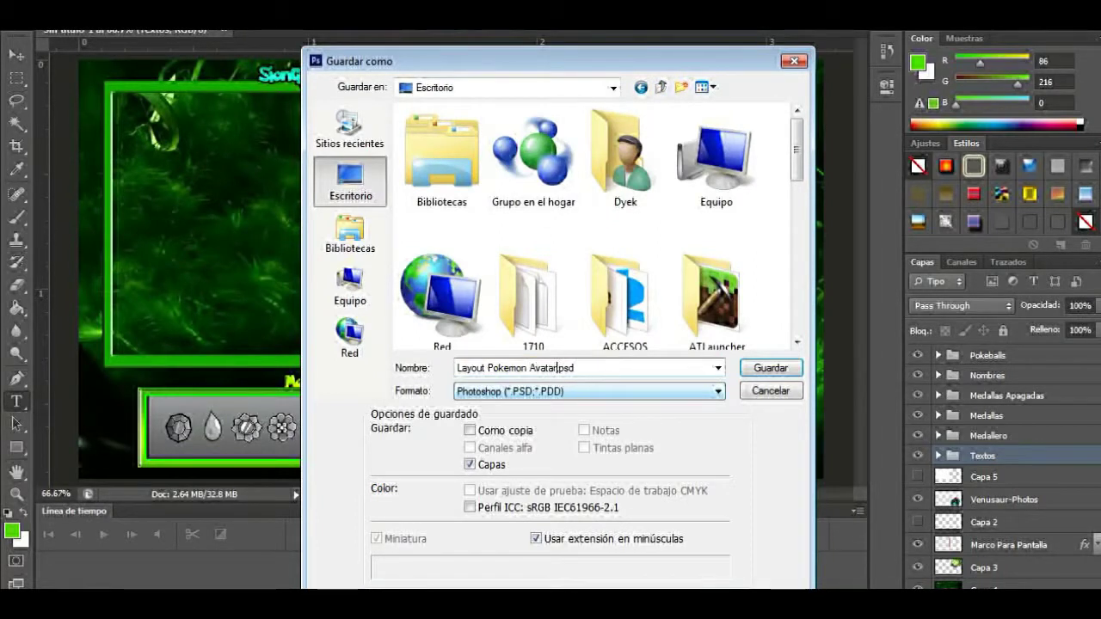
pyautogui.write('cke Sion')
pyautogui.press('Return')
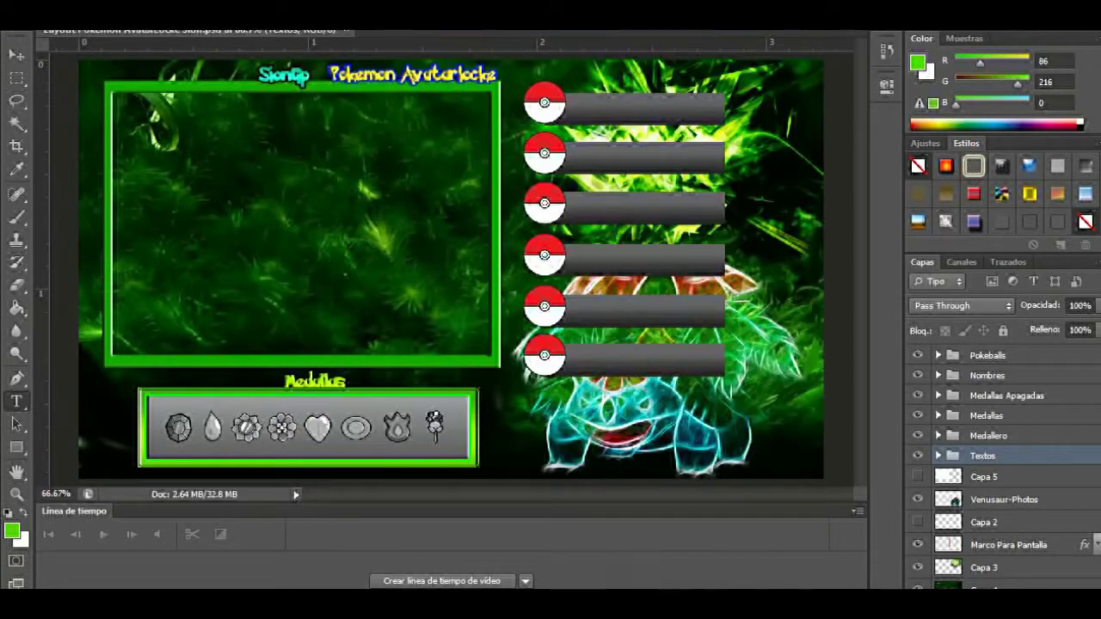